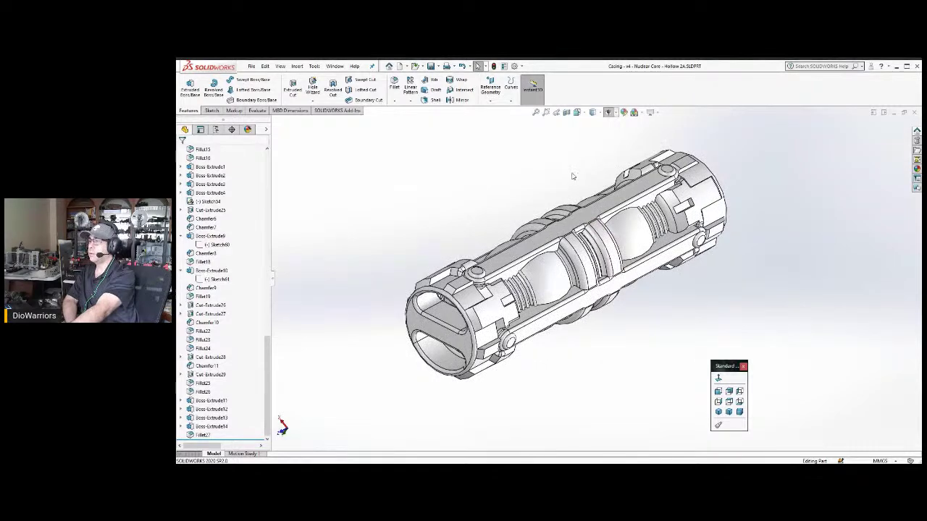
Turn off Hide All Types to show the casing's planes, axes and sketches.
{"action": "middle_click_drag", "start_coordinate": [585, 188], "coordinate": [556, 248]}
{"action": "middle_click_drag", "start_coordinate": [557, 159], "coordinate": [547, 226]}
{"action": "middle_click_drag", "start_coordinate": [577, 178], "coordinate": [556, 219]}
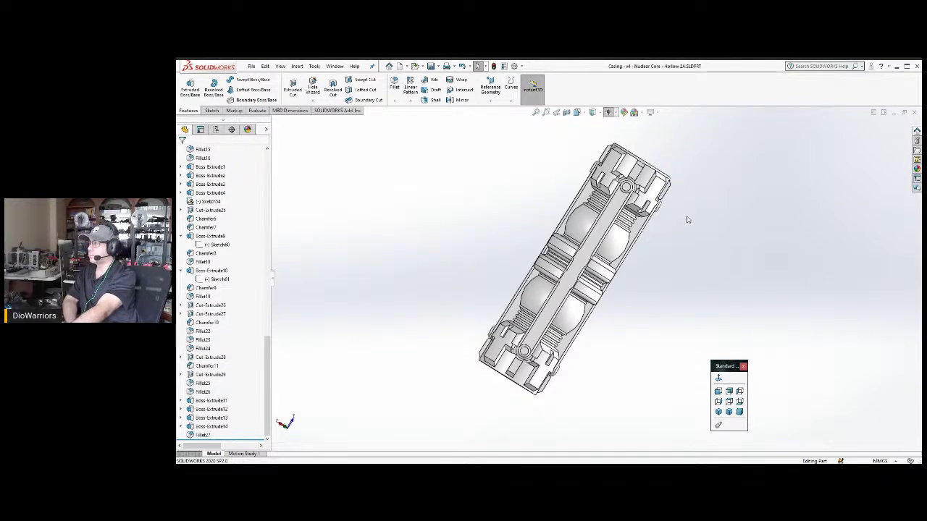
{"action": "middle_click_drag", "start_coordinate": [677, 238], "coordinate": [667, 297]}
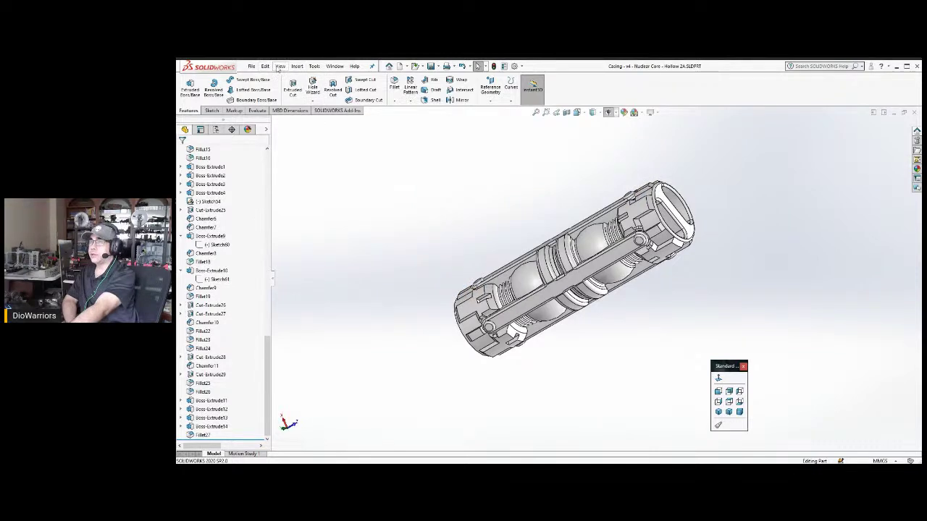
{"action": "mouse_move", "coordinate": [315, 133]}
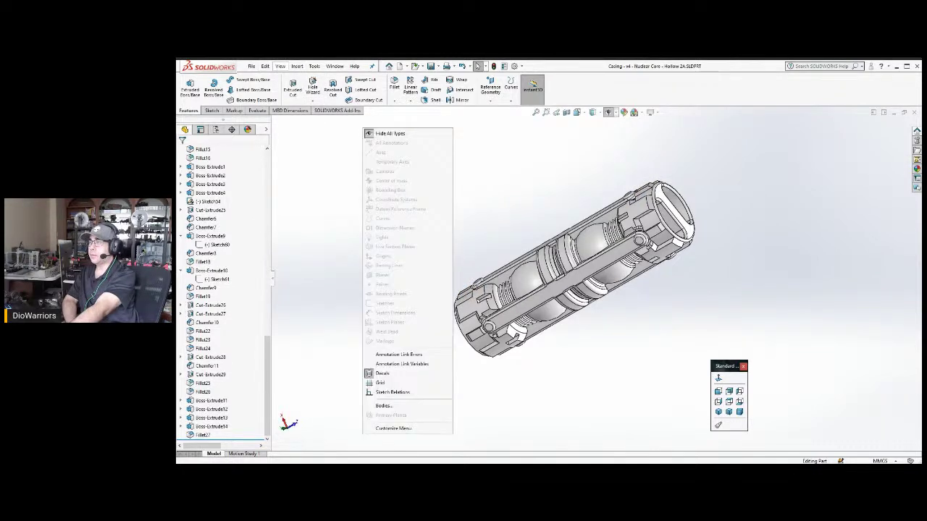
{"action": "left_click", "coordinate": [392, 136]}
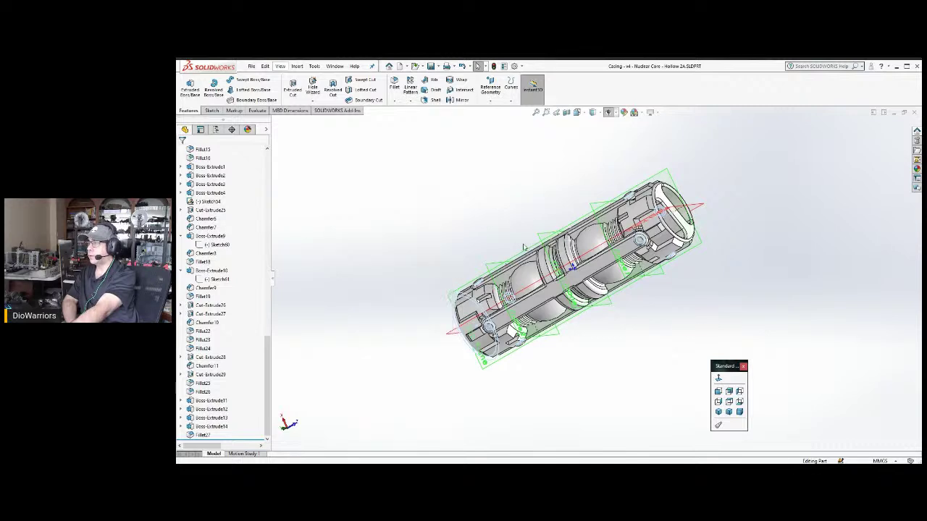
Start a new sketch on the Top Plane, viewed normal to it.
{"action": "left_click", "coordinate": [525, 250]}
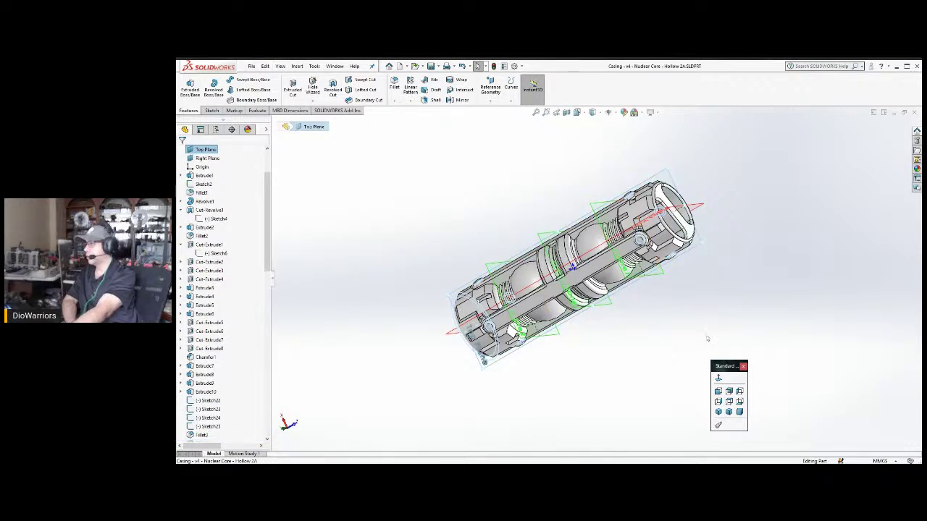
{"action": "left_click", "coordinate": [718, 378]}
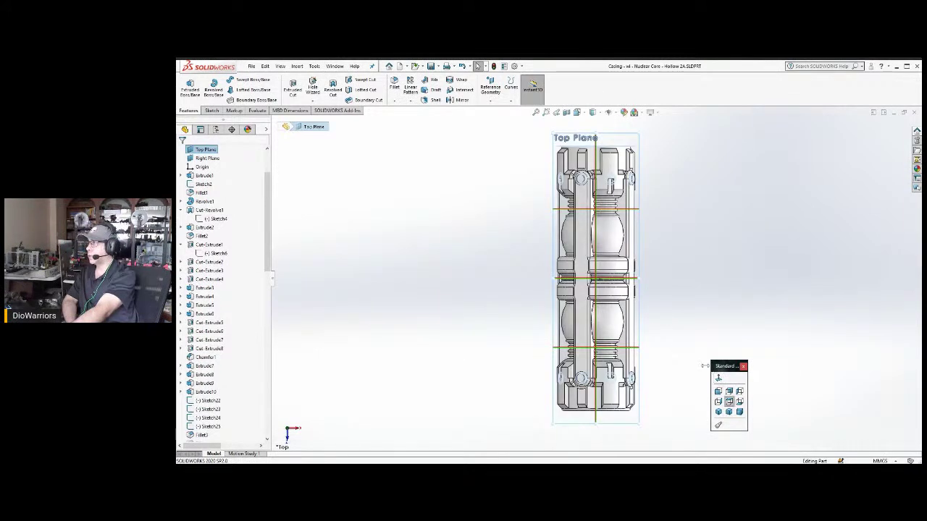
{"action": "left_click", "coordinate": [213, 112]}
{"action": "left_click", "coordinate": [188, 85]}
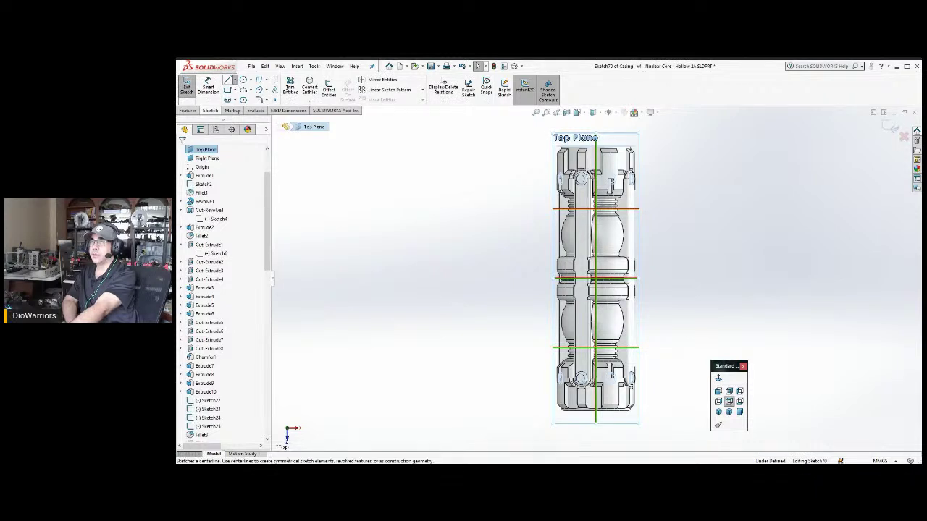
Draw a 4.5 mm horizontal centerline outward from the casing's central axis along its upper end edge.
{"action": "left_click", "coordinate": [227, 79]}
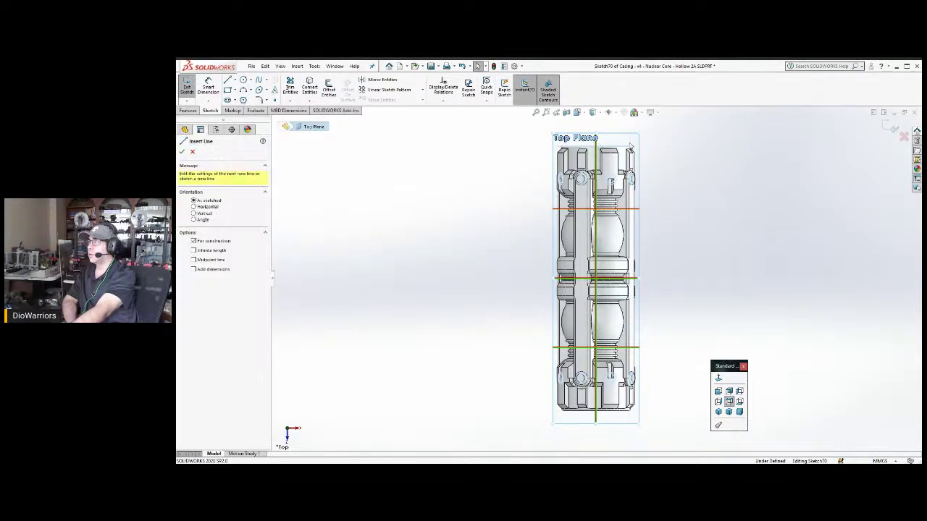
{"action": "scroll", "coordinate": [640, 157], "scroll_direction": "down", "scroll_amount": 3}
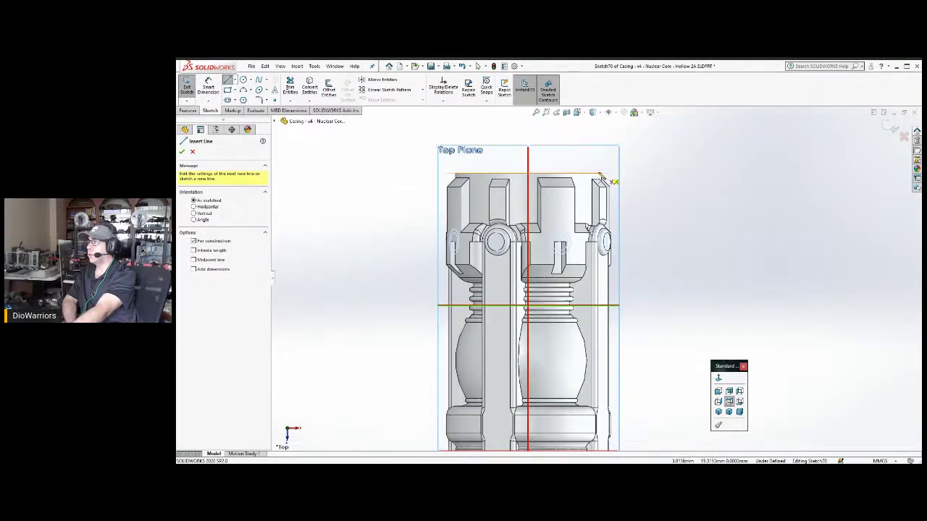
{"action": "left_click", "coordinate": [528, 173]}
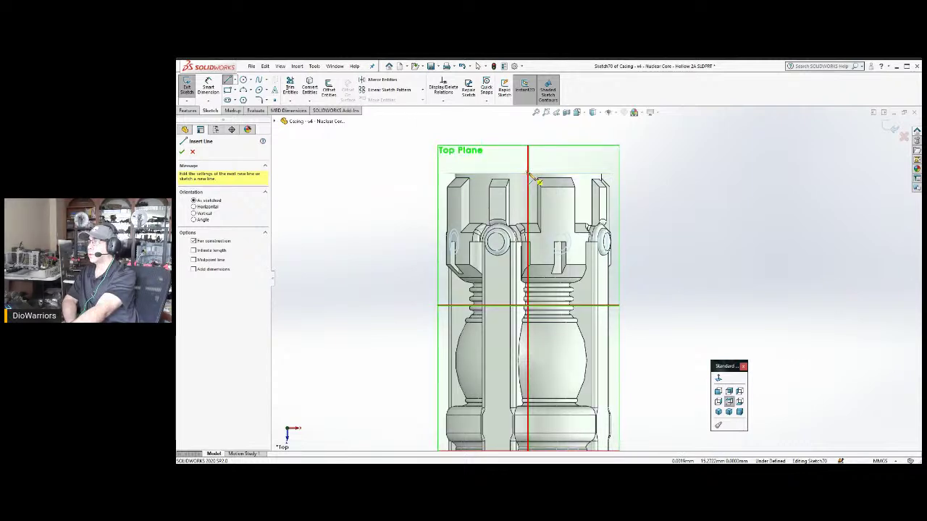
{"action": "left_click", "coordinate": [602, 178]}
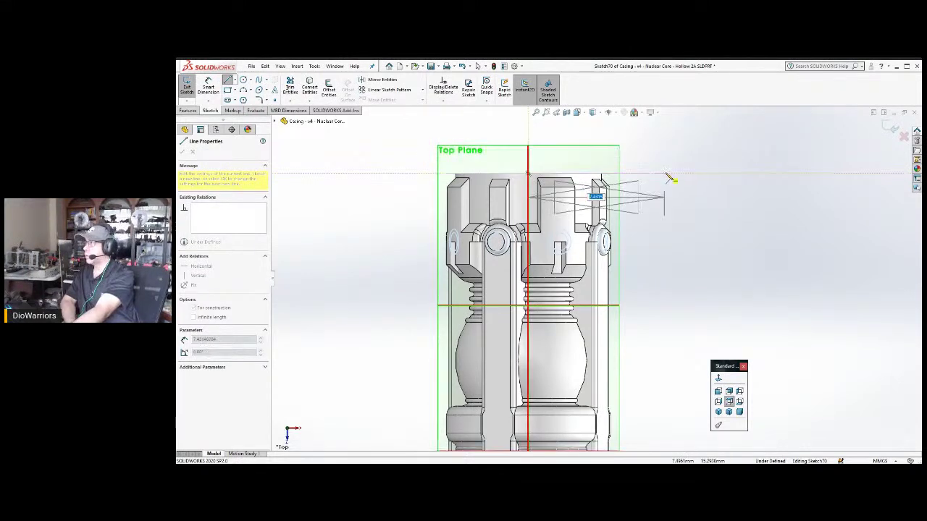
{"action": "left_click", "coordinate": [611, 176]}
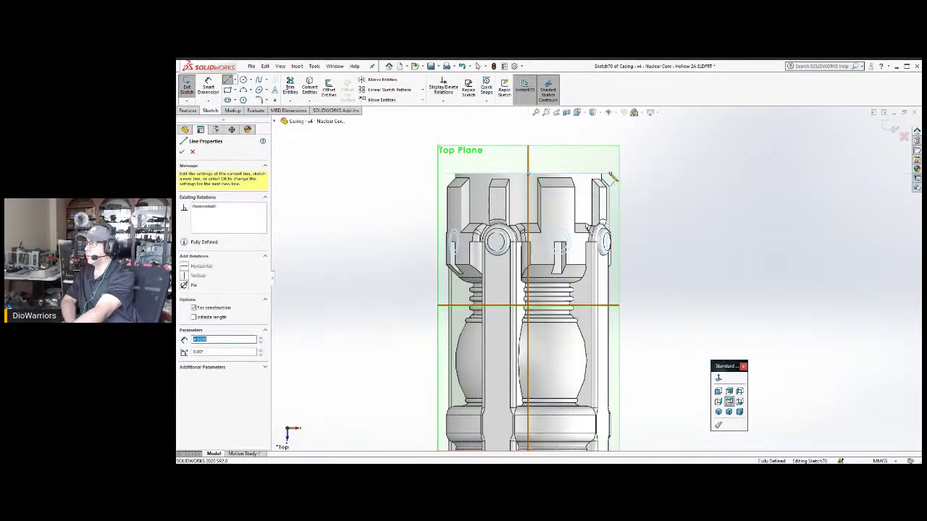
{"action": "key", "text": "Escape"}
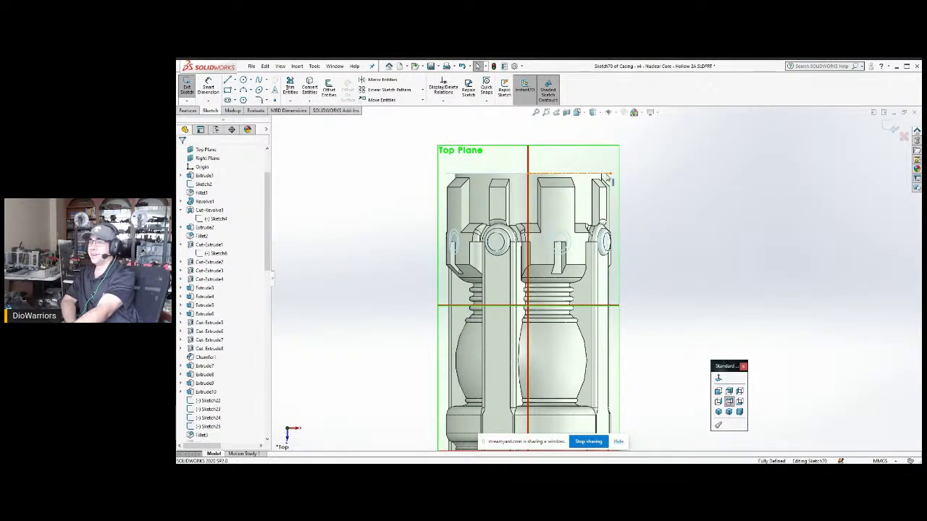
{"action": "left_click", "coordinate": [605, 176]}
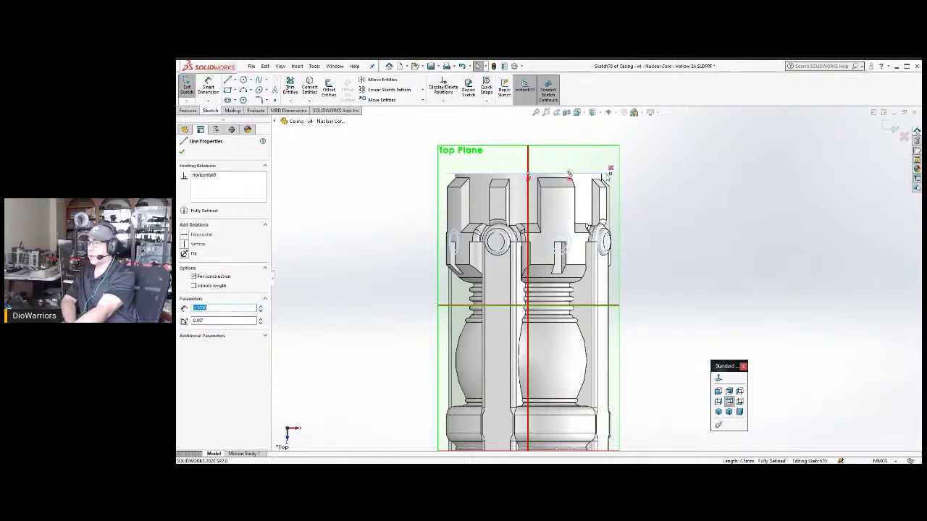
{"action": "scroll", "coordinate": [739, 301], "scroll_direction": "up", "scroll_amount": 1}
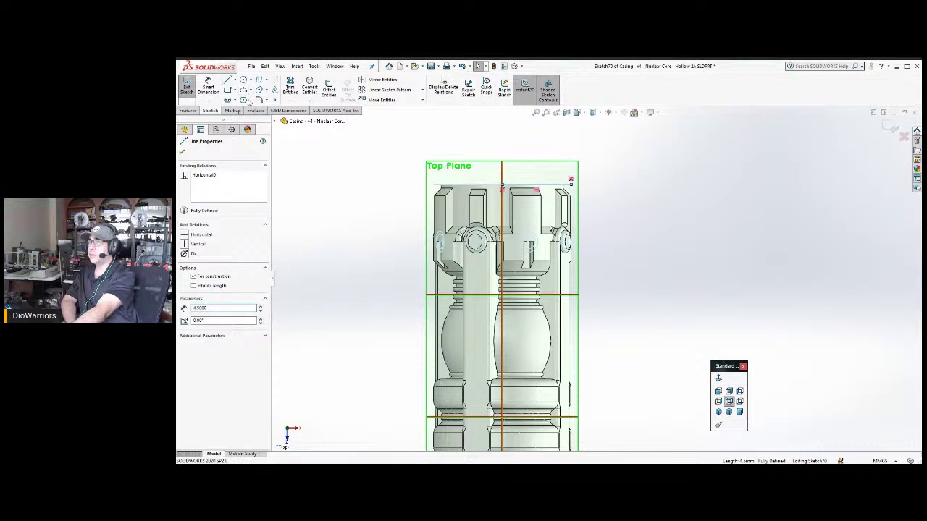
Extend outward with a second horizontal centerline, 5 mm long, from the outer end of the 4.5 mm line.
{"action": "key", "text": "l"}
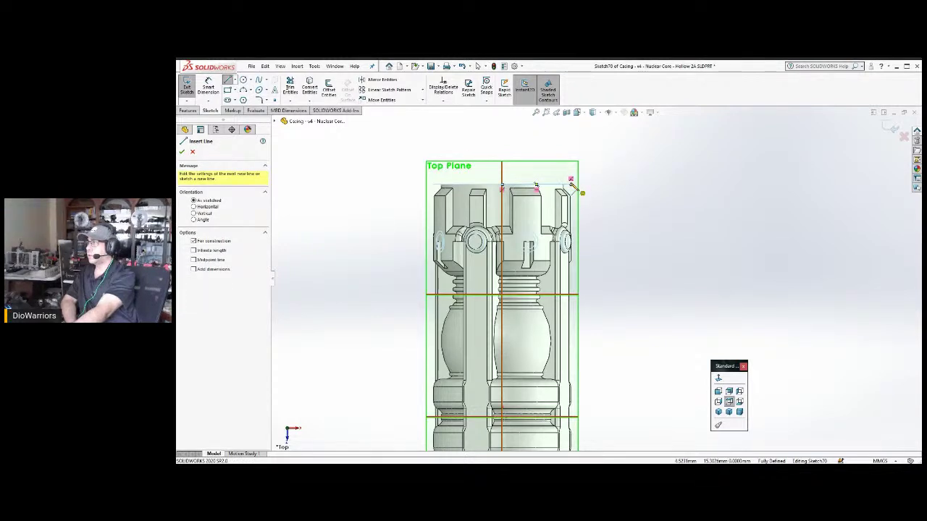
{"action": "key", "text": "Escape"}
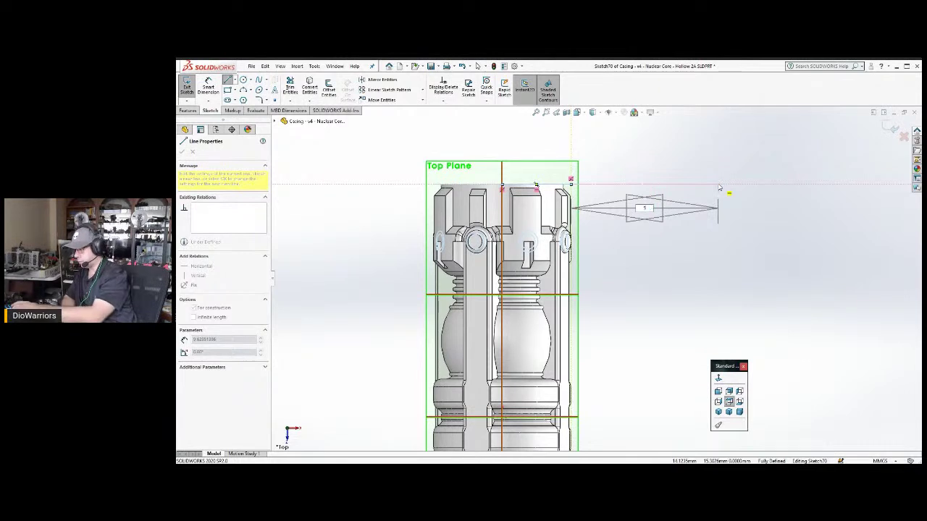
{"action": "left_click", "coordinate": [721, 188]}
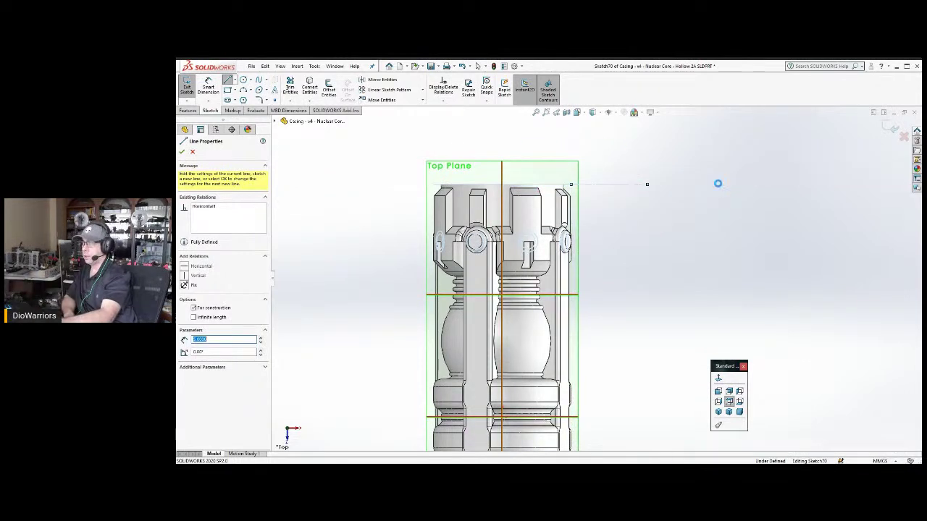
{"action": "key", "text": "Escape"}
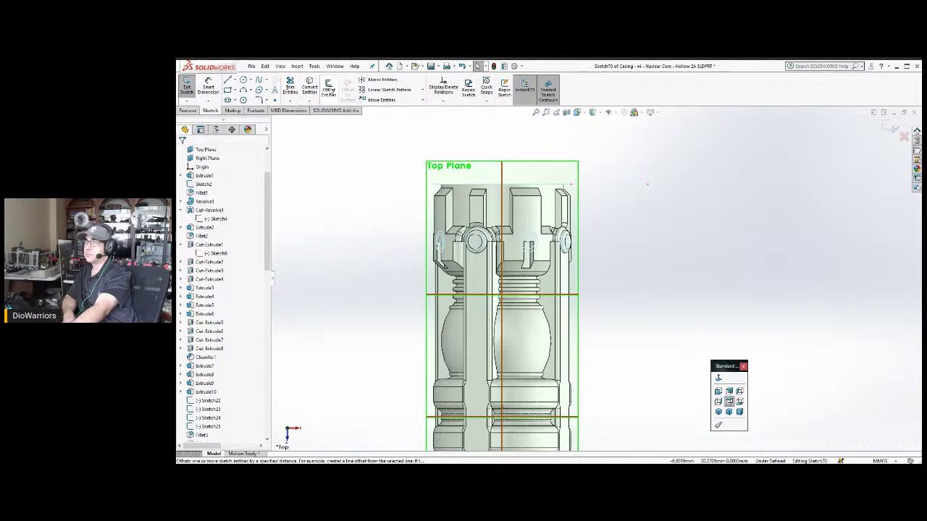
Draw a vertical centerline about 17.7 mm long downward from the outer end of the 5 mm line, past the casing's middle.
{"action": "left_click", "coordinate": [328, 88]}
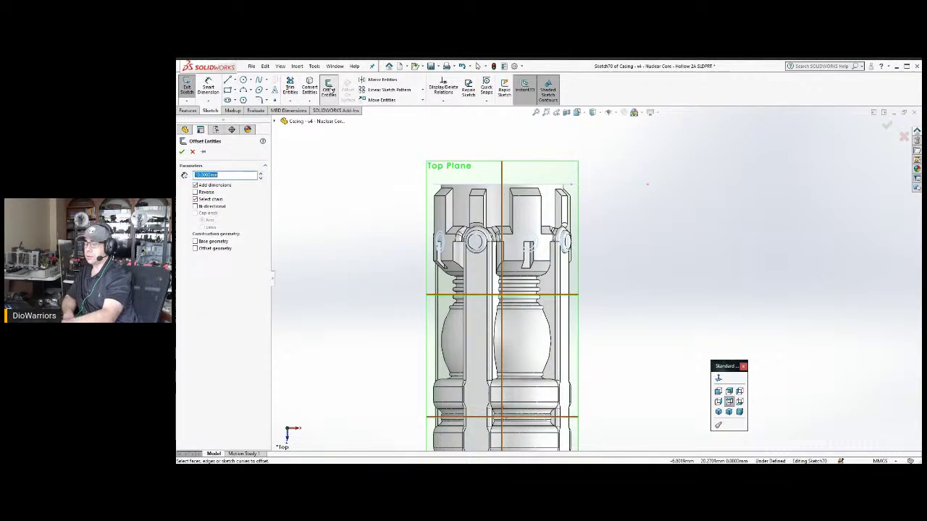
{"action": "key", "text": "Escape"}
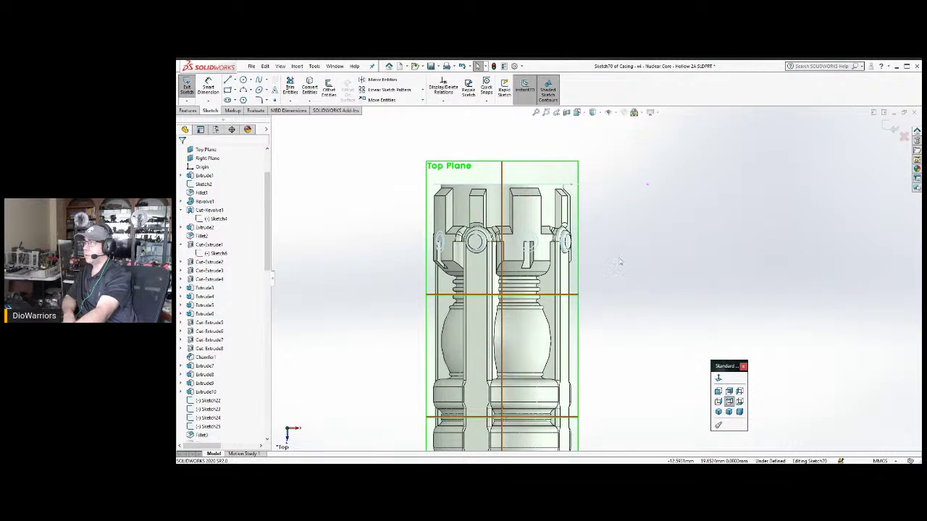
{"action": "key", "text": "l"}
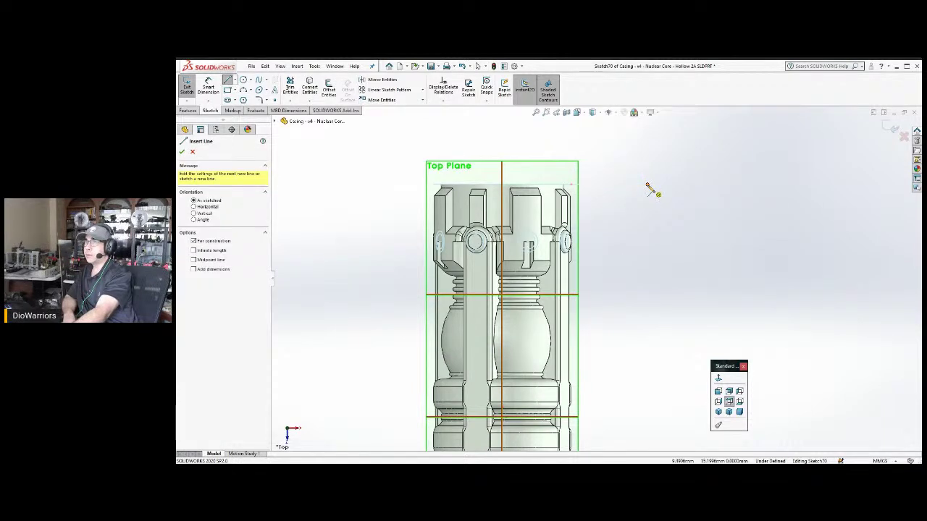
{"action": "key", "text": "Escape"}
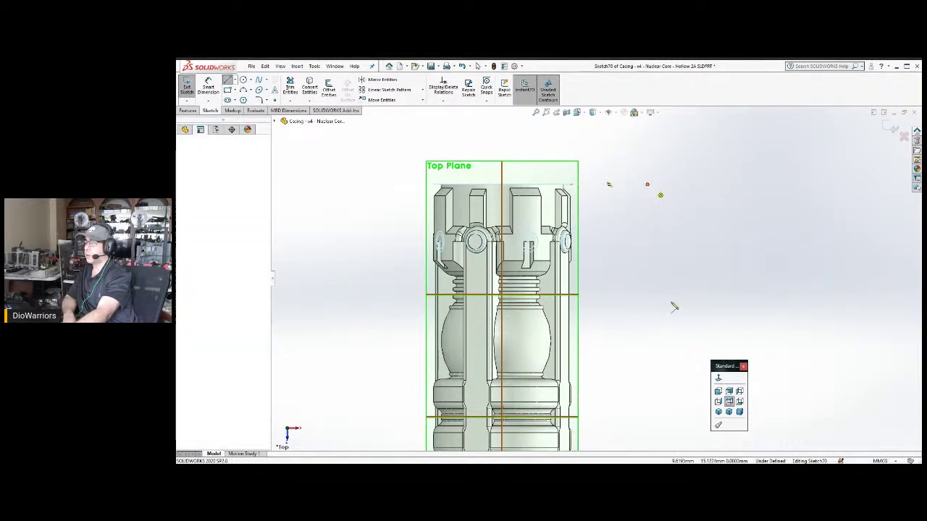
{"action": "scroll", "coordinate": [662, 370], "scroll_direction": "up", "scroll_amount": 3}
{"action": "scroll", "coordinate": [657, 374], "scroll_direction": "down", "scroll_amount": 1}
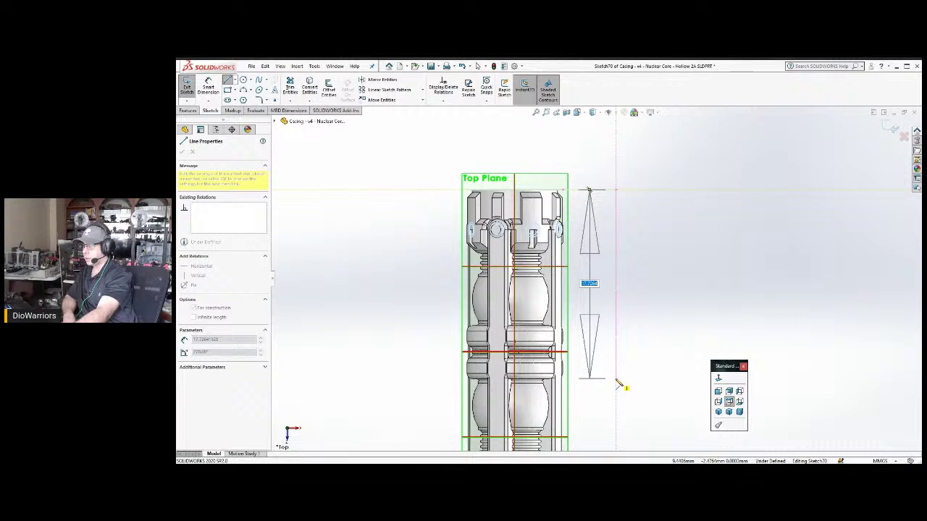
{"action": "left_click", "coordinate": [617, 381]}
{"action": "key", "text": "Escape"}
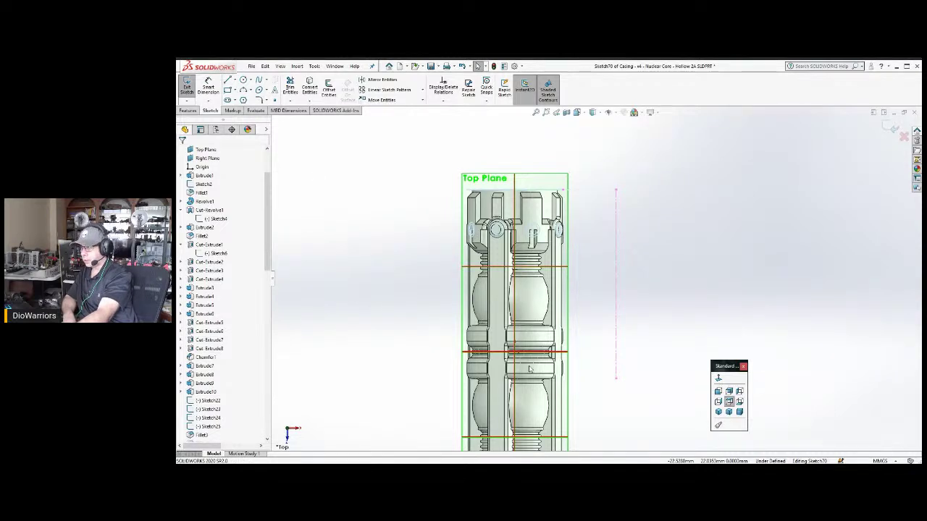
Draw a horizontal centerline about 14.6 mm long from the origin outward across the vertical centerline.
{"action": "key", "text": "l"}
{"action": "scroll", "coordinate": [529, 368], "scroll_direction": "down", "scroll_amount": 5}
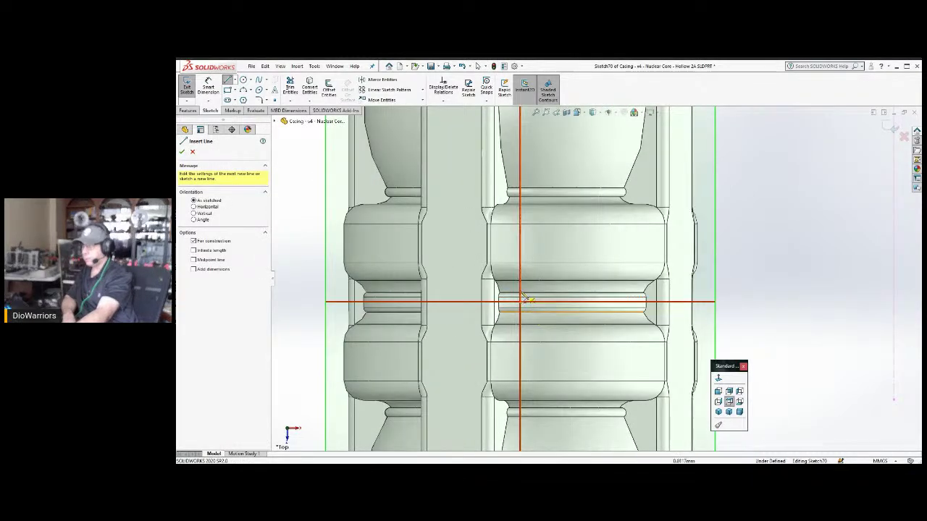
{"action": "left_click", "coordinate": [521, 303]}
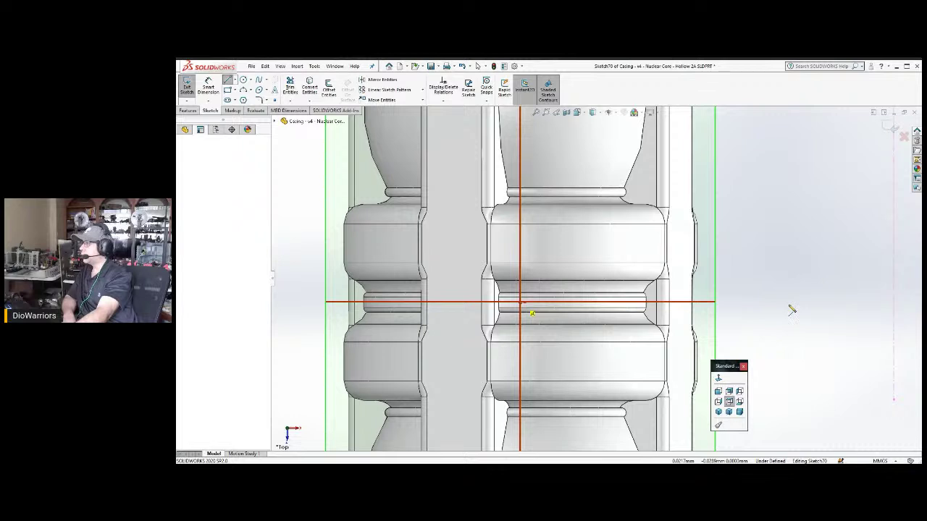
{"action": "scroll", "coordinate": [790, 309], "scroll_direction": "up", "scroll_amount": 4}
{"action": "scroll", "coordinate": [791, 310], "scroll_direction": "up", "scroll_amount": 2}
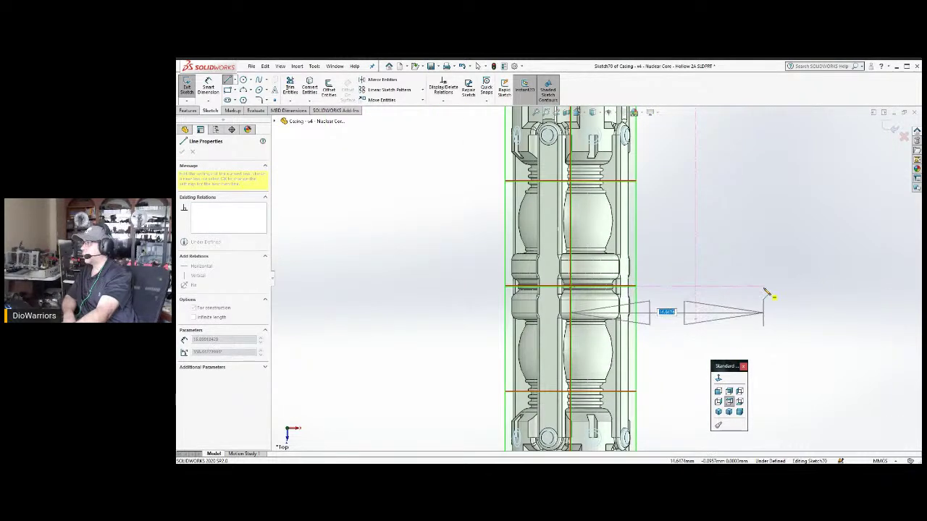
{"action": "left_click", "coordinate": [766, 291]}
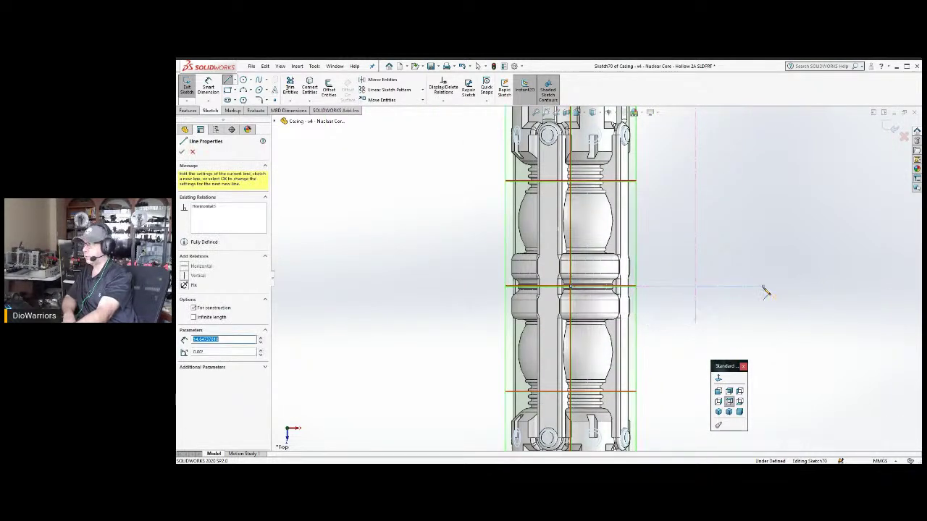
{"action": "key", "text": "Escape"}
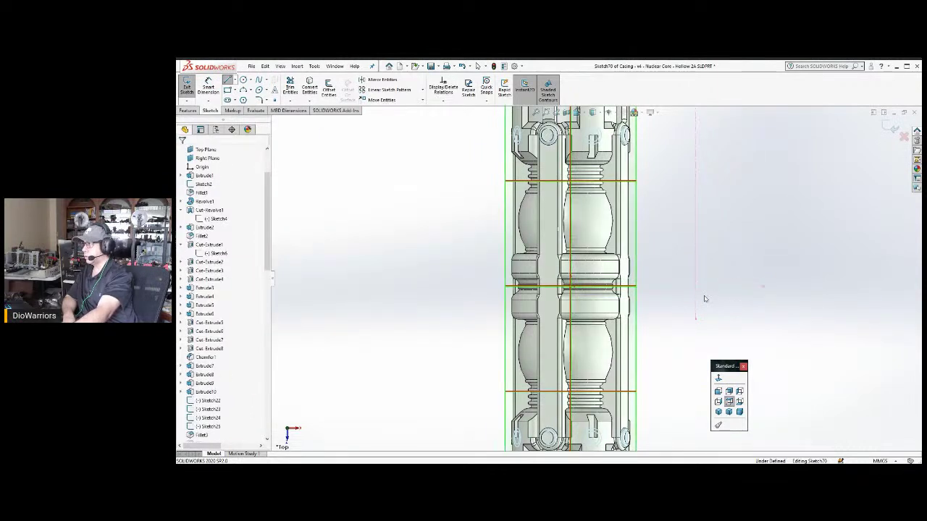
Trim the overhanging ends of the vertical line and the middle horizontal line at their intersection, and make the vertical line solid.
{"action": "left_click", "coordinate": [293, 85]}
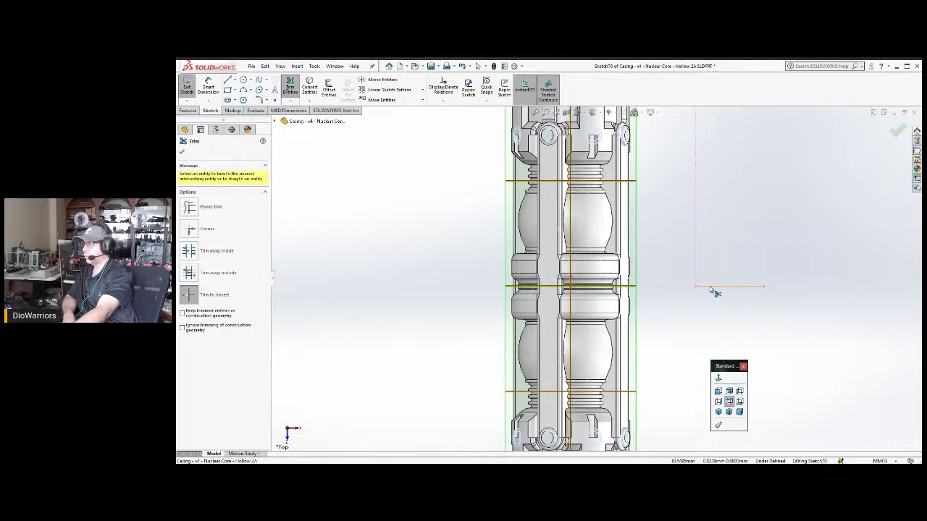
{"action": "key", "text": "Escape"}
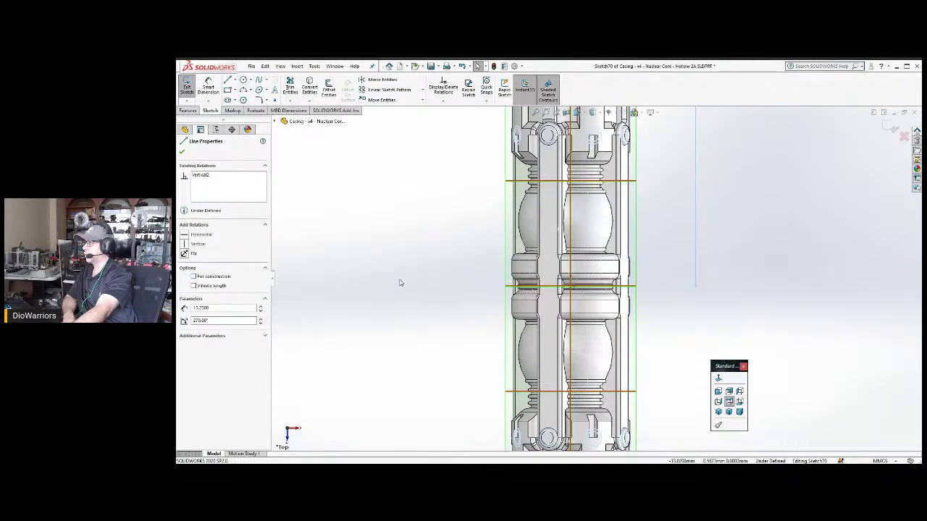
{"action": "left_click", "coordinate": [667, 258]}
{"action": "key", "text": "f"}
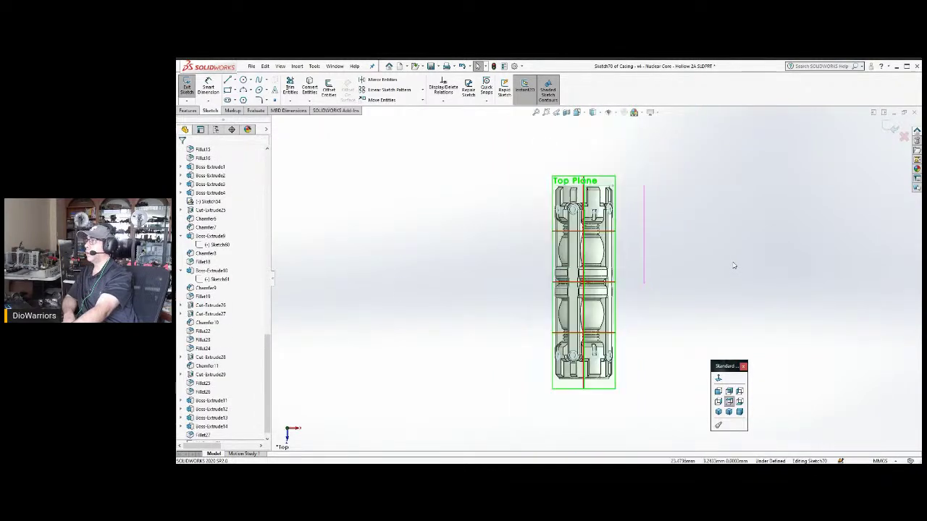
Set all four sketch lines to construction geometry and exit the sketch.
{"action": "left_click_drag", "start_coordinate": [530, 148], "coordinate": [662, 403]}
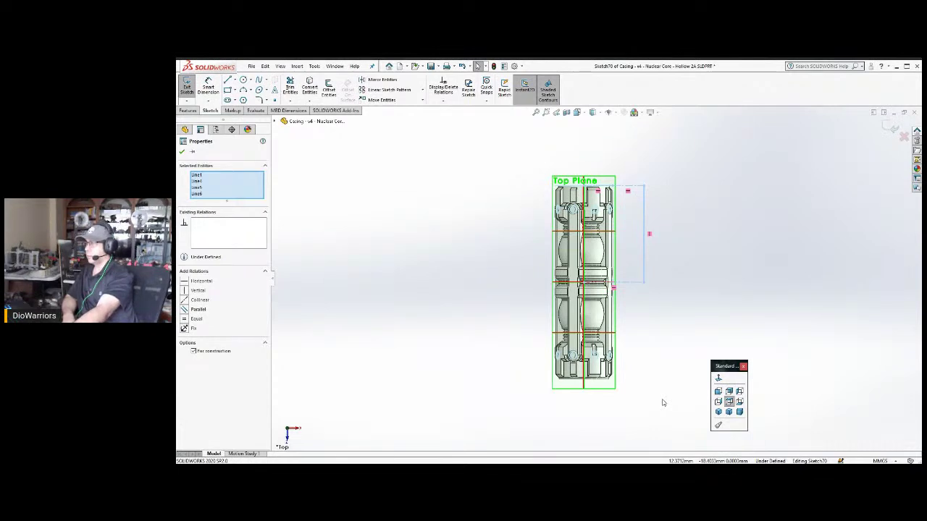
{"action": "left_click", "coordinate": [697, 291]}
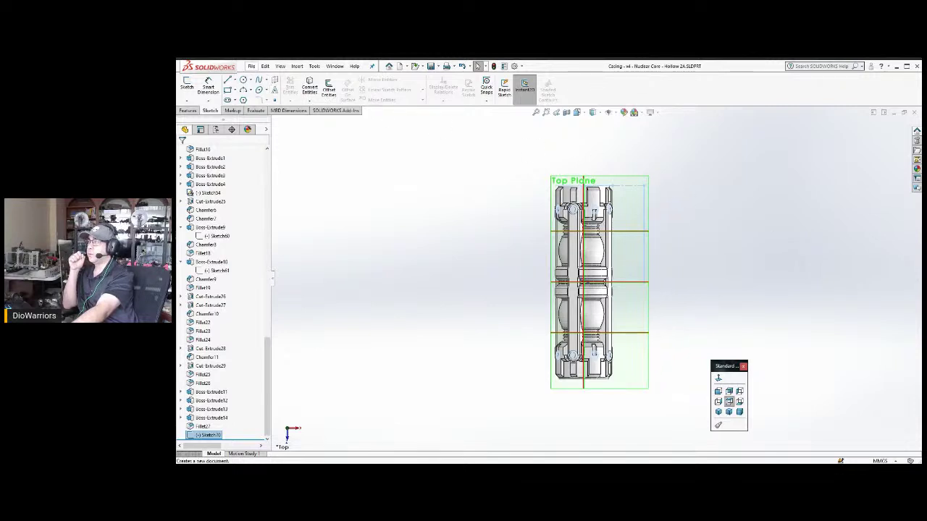
Create a new part document and start a sketch on the Front Plane, viewed from the front.
{"action": "left_click", "coordinate": [399, 65]}
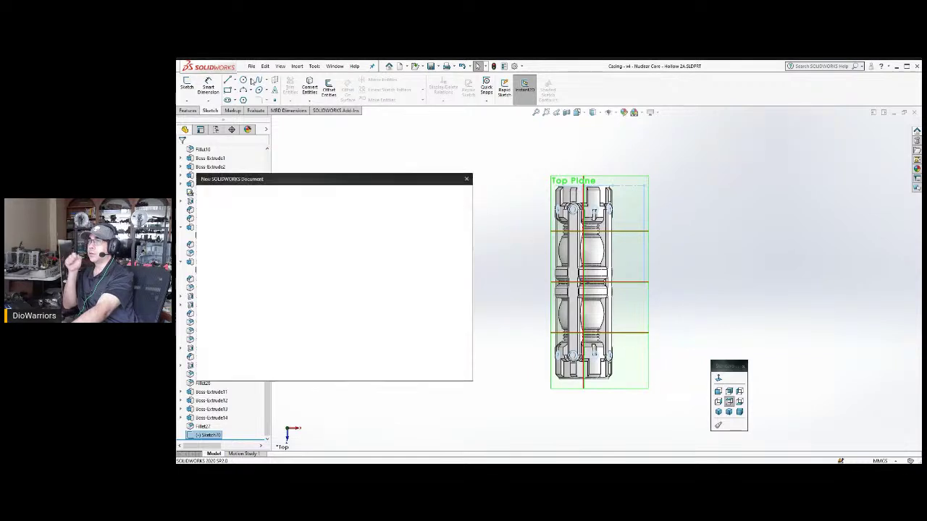
{"action": "left_click", "coordinate": [370, 364]}
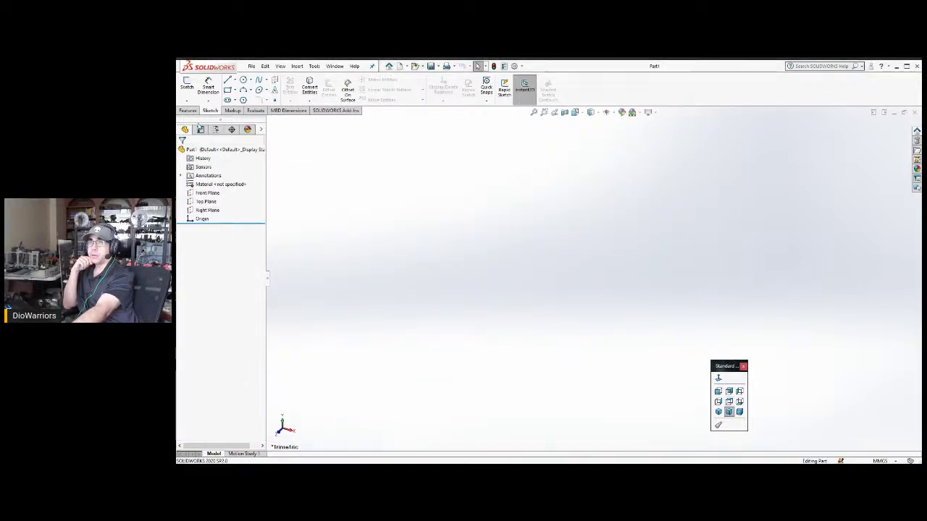
{"action": "left_click", "coordinate": [206, 192]}
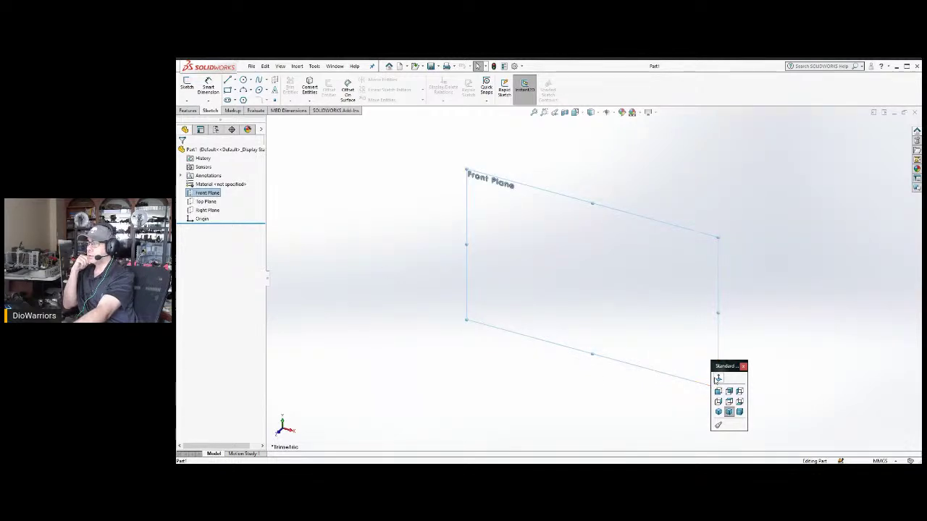
{"action": "left_click", "coordinate": [717, 391]}
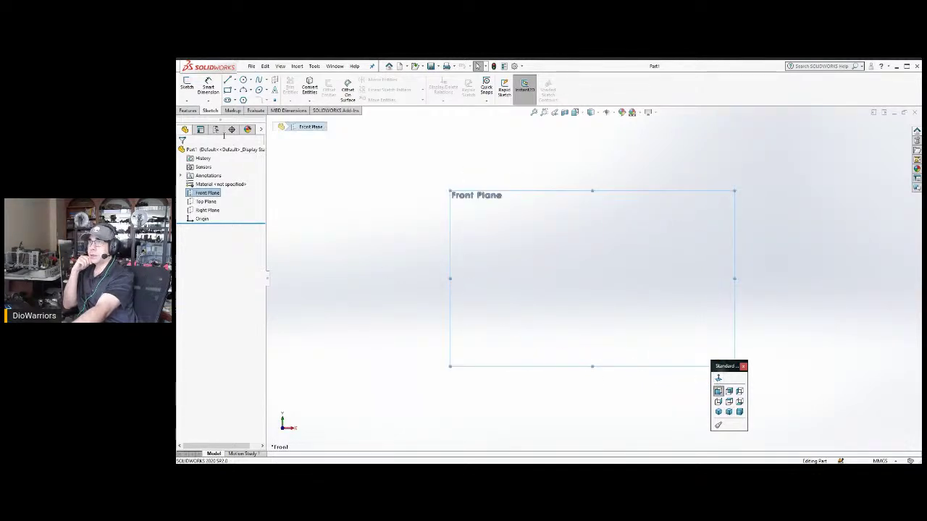
{"action": "left_click", "coordinate": [187, 84]}
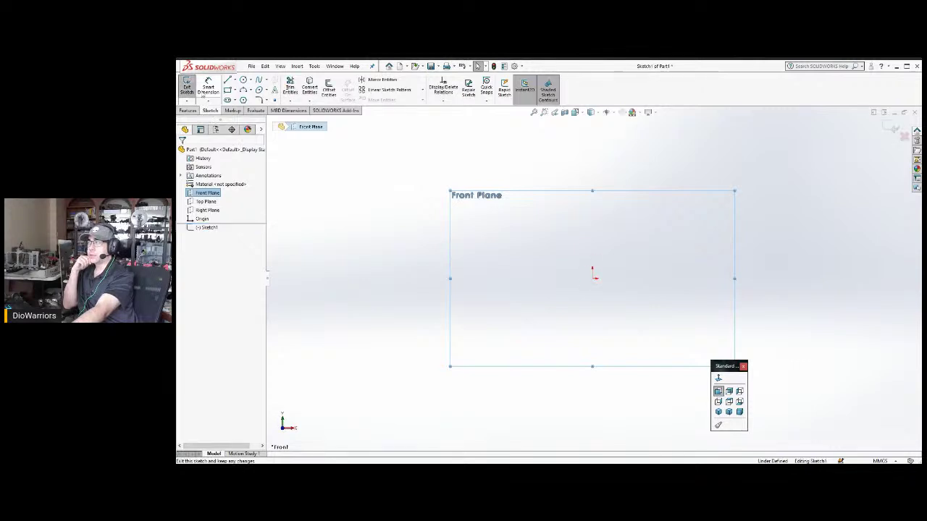
Paste the copied construction lines into the sketch and rotate all four by 270 degrees about their lower-left corner.
{"action": "left_click", "coordinate": [497, 255]}
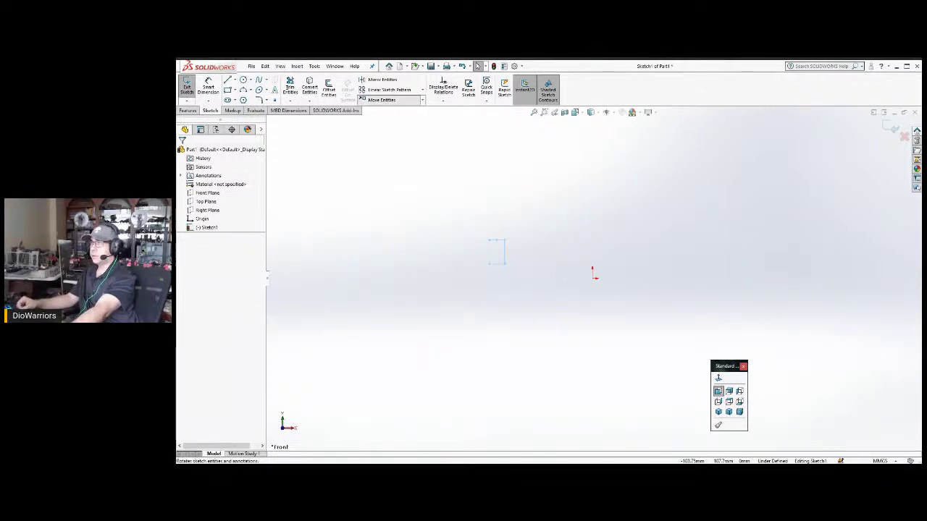
{"action": "left_click", "coordinate": [381, 99]}
{"action": "left_click_drag", "start_coordinate": [488, 217], "coordinate": [515, 273]}
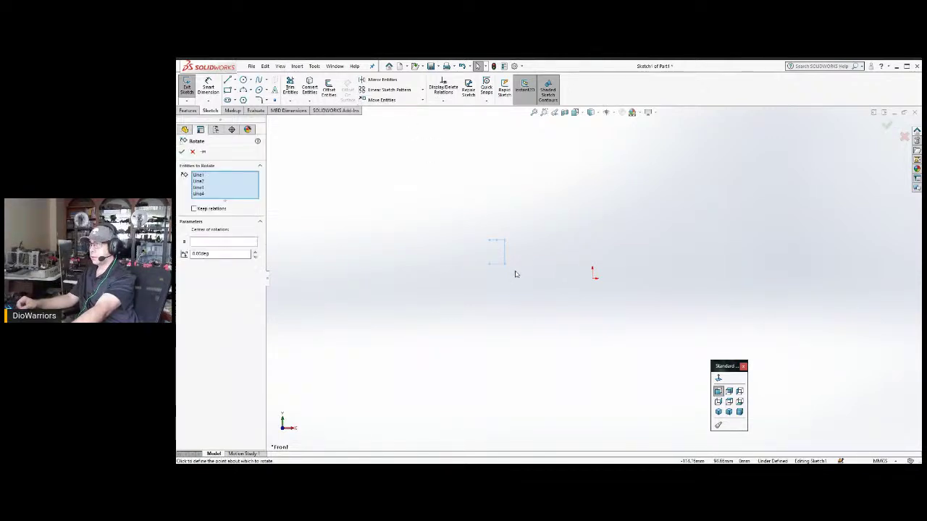
{"action": "scroll", "coordinate": [519, 275], "scroll_direction": "down", "scroll_amount": 2}
{"action": "left_click", "coordinate": [482, 258]}
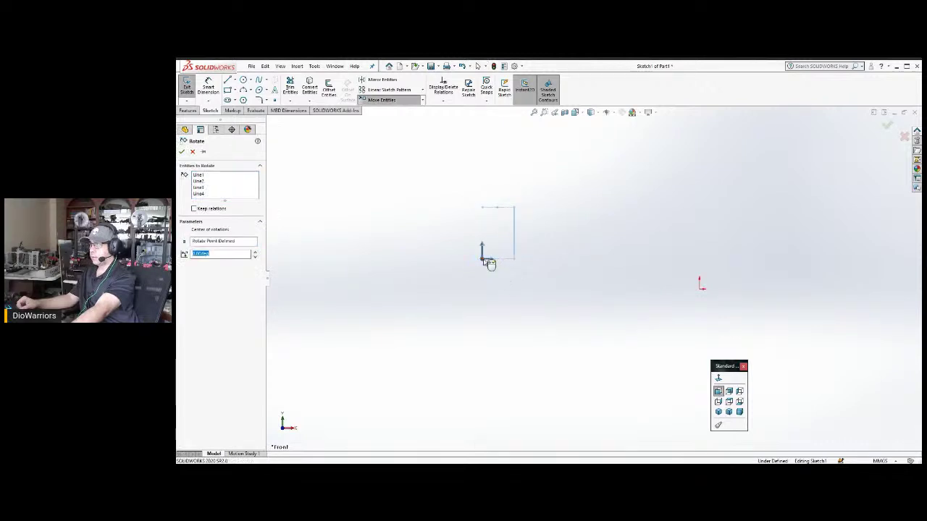
{"action": "left_click_drag", "start_coordinate": [482, 247], "coordinate": [498, 261]}
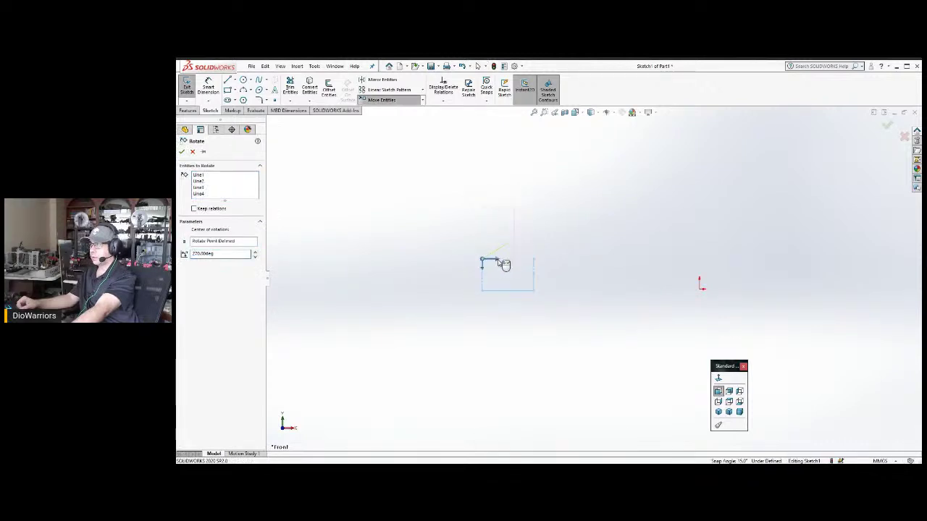
{"action": "left_click", "coordinate": [181, 151]}
Move the whole set of rotated lines so that its upper-left endpoint lies on the sketch origin.
{"action": "left_click_drag", "start_coordinate": [388, 210], "coordinate": [589, 325]}
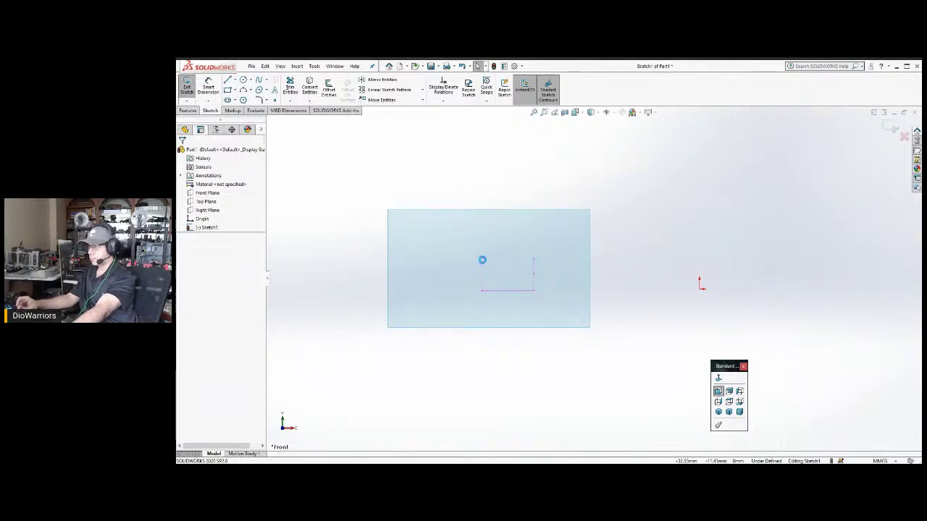
{"action": "mouse_move", "coordinate": [482, 258]}
{"action": "left_mouse_down"}
{"action": "mouse_move", "coordinate": [666, 295]}
{"action": "mouse_move", "coordinate": [701, 292]}
{"action": "left_mouse_up"}
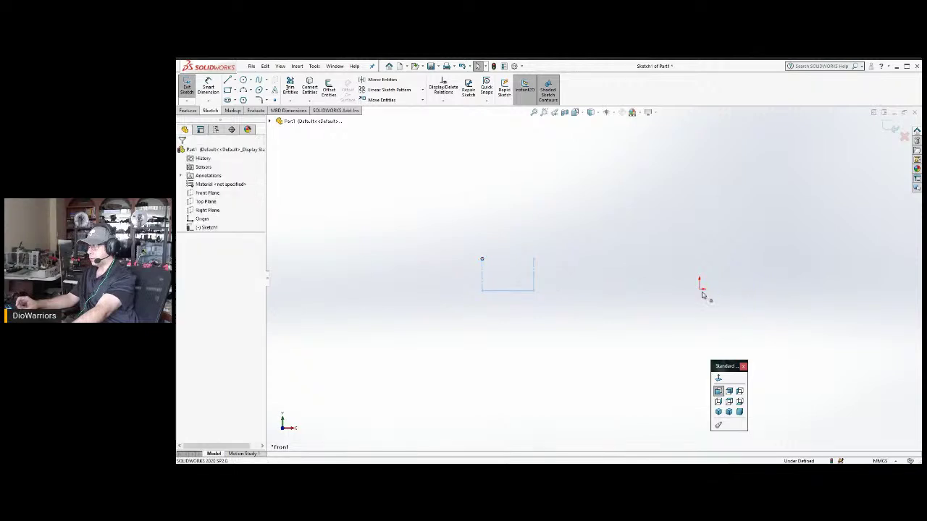
{"action": "scroll", "coordinate": [723, 307], "scroll_direction": "down", "scroll_amount": 2}
{"action": "scroll", "coordinate": [713, 300], "scroll_direction": "down", "scroll_amount": 3}
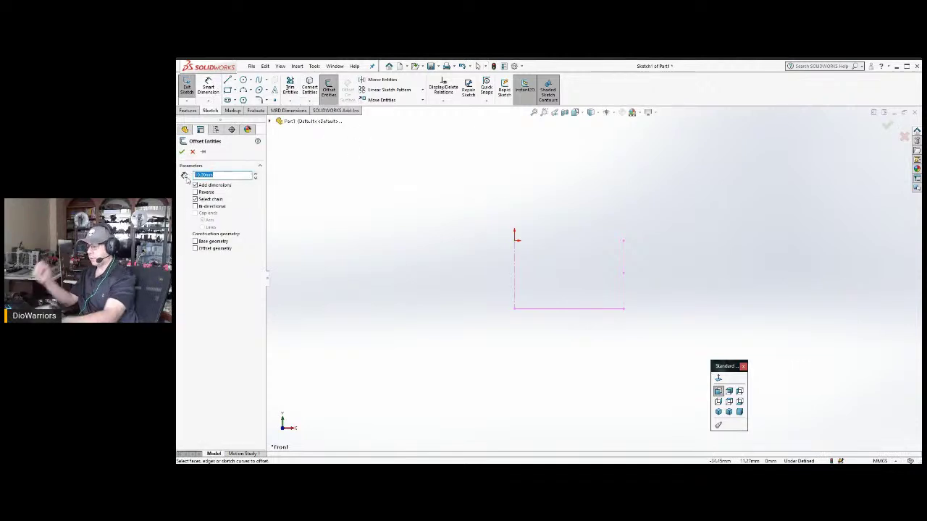
Offset the two right-hand vertical line segments outward by 0.25 mm with chain selection turned off.
{"action": "type", "text": ".25"}
{"action": "key", "text": "Return"}
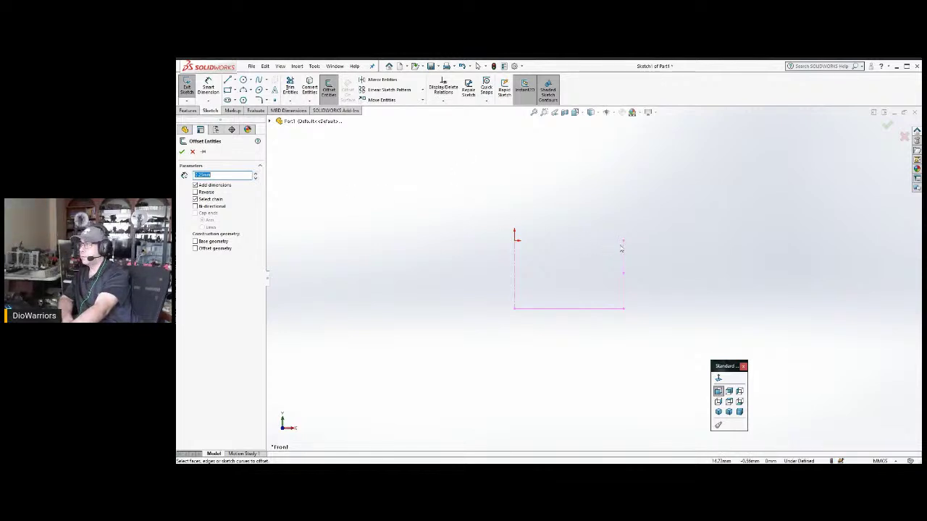
{"action": "left_click", "coordinate": [623, 255]}
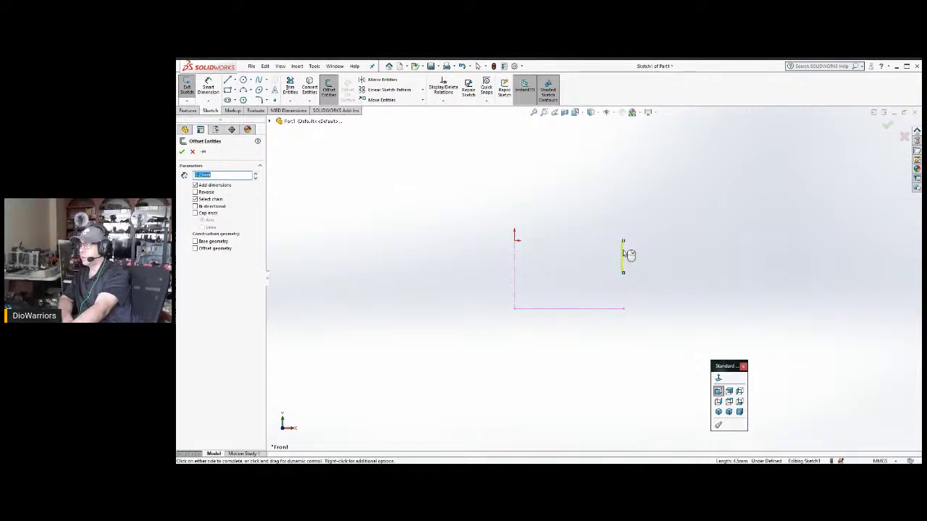
{"action": "left_click", "coordinate": [624, 290]}
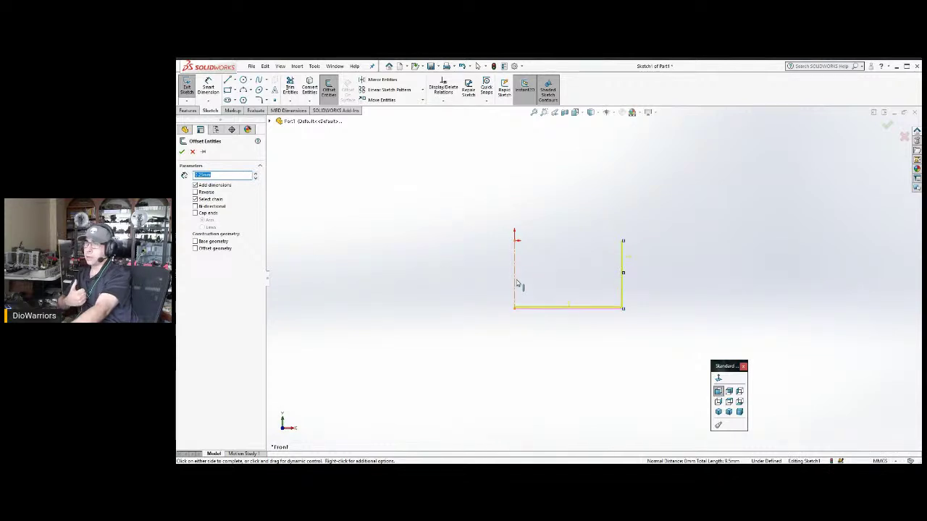
{"action": "left_click", "coordinate": [207, 201]}
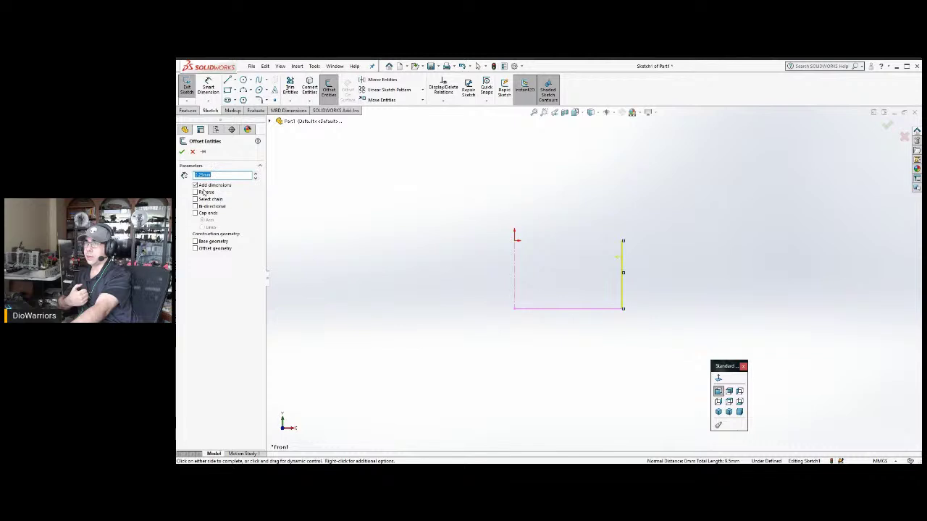
{"action": "left_click", "coordinate": [181, 151]}
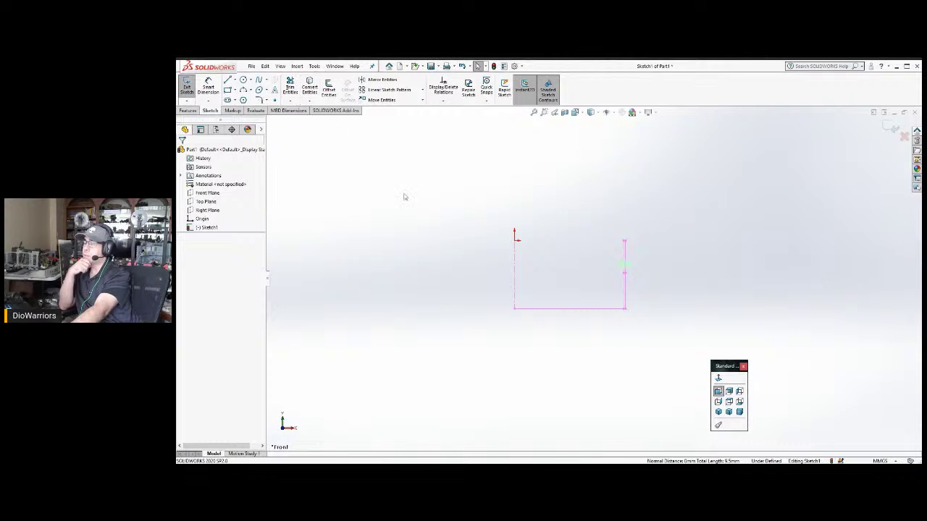
Mirror the horizontal line and the right-hand vertical lines about the vertical centerline at the origin, keeping the originals.
{"action": "left_click_drag", "start_coordinate": [659, 227], "coordinate": [572, 325]}
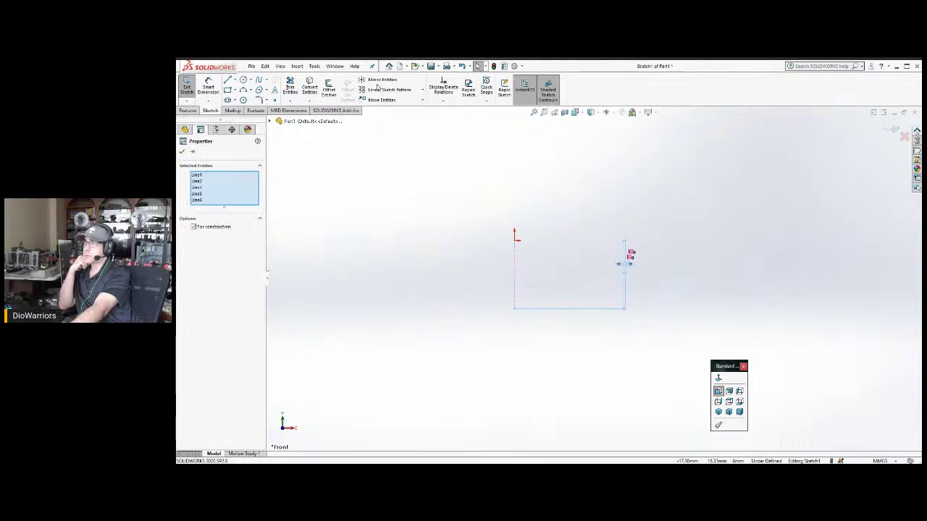
{"action": "left_click", "coordinate": [394, 81]}
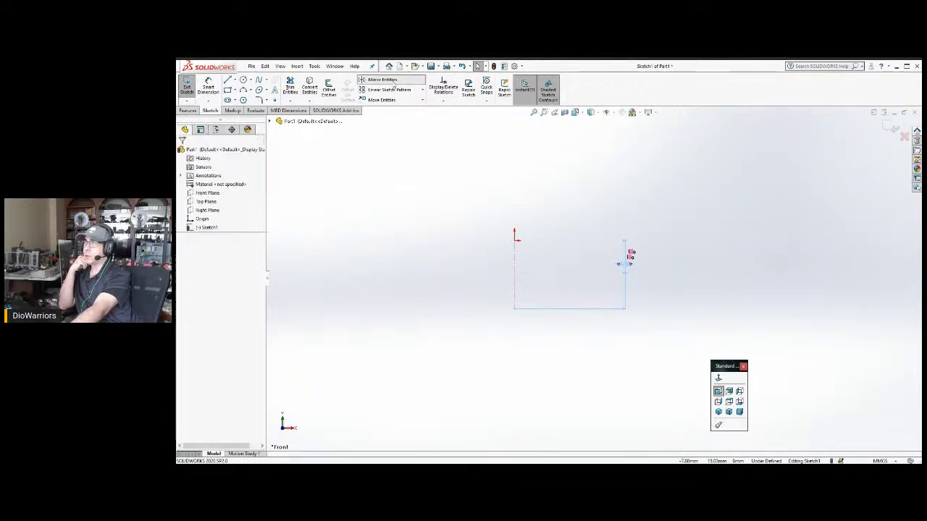
{"action": "left_click", "coordinate": [218, 270]}
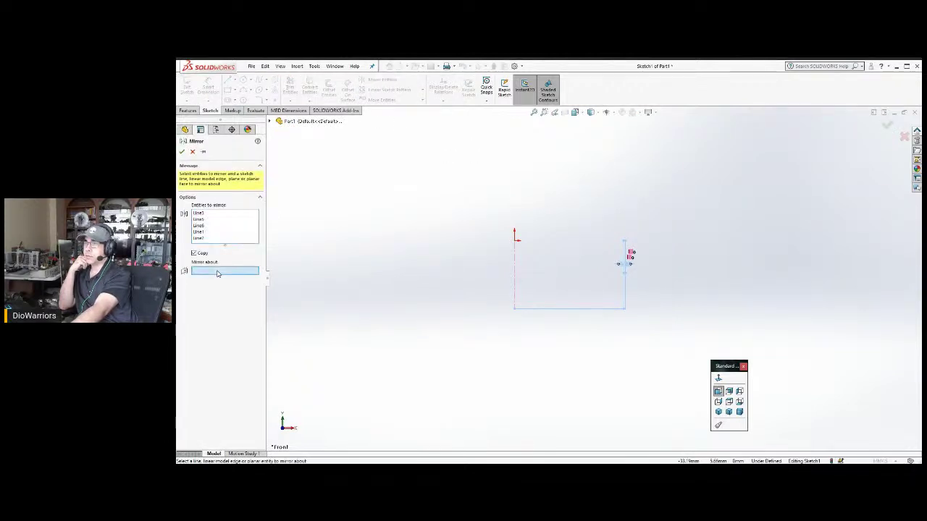
{"action": "left_click", "coordinate": [515, 281]}
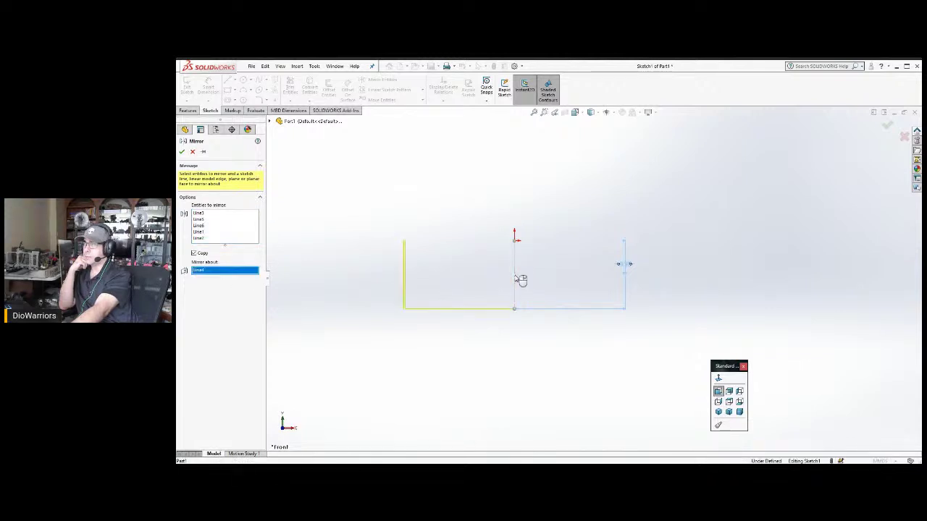
{"action": "left_click", "coordinate": [182, 151]}
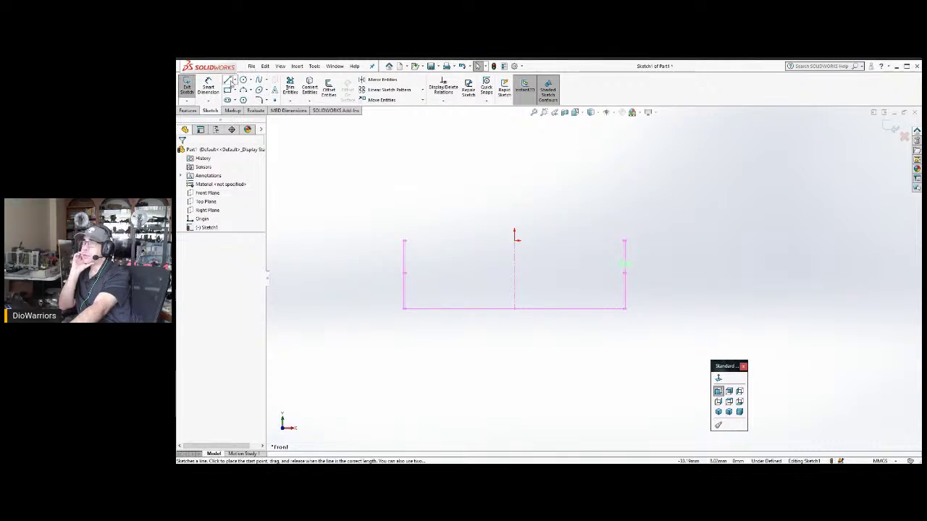
{"action": "left_click", "coordinate": [228, 81]}
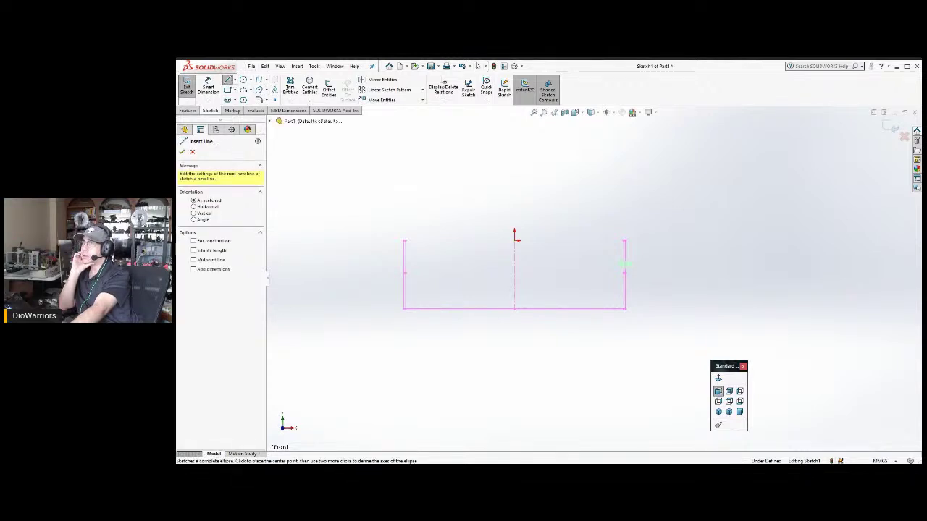
{"action": "left_click", "coordinate": [626, 241]}
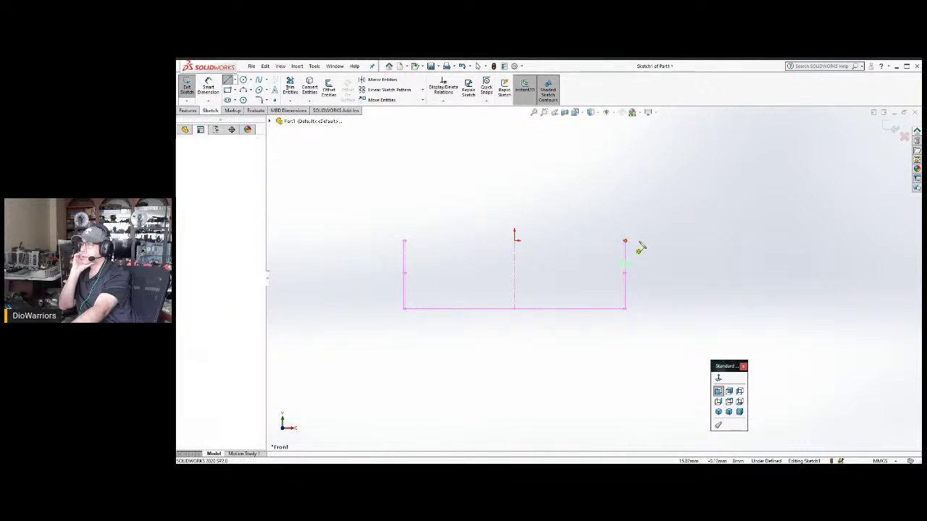
{"action": "key", "text": "Escape"}
{"action": "key", "text": "Escape"}
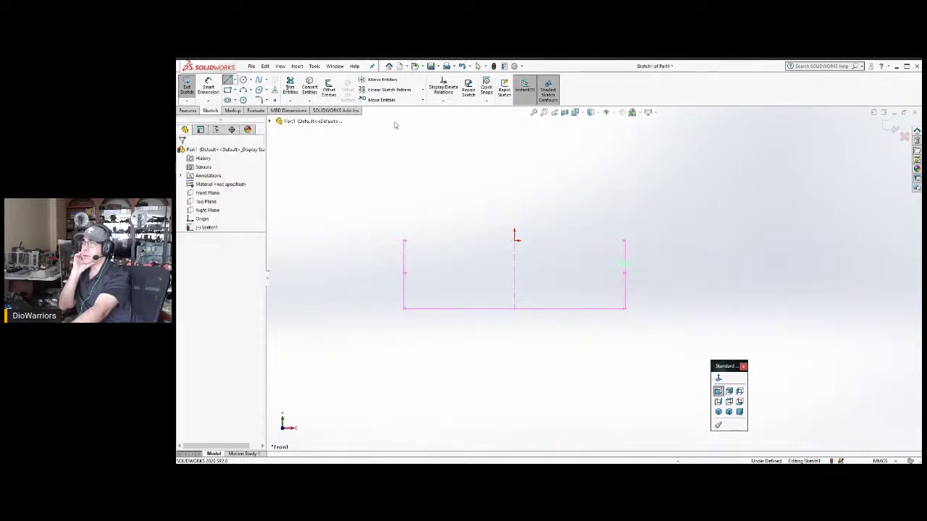
Offset the outer right-hand vertical segments outward by 2.5 mm, capping the ends with lines.
{"action": "left_click", "coordinate": [330, 91]}
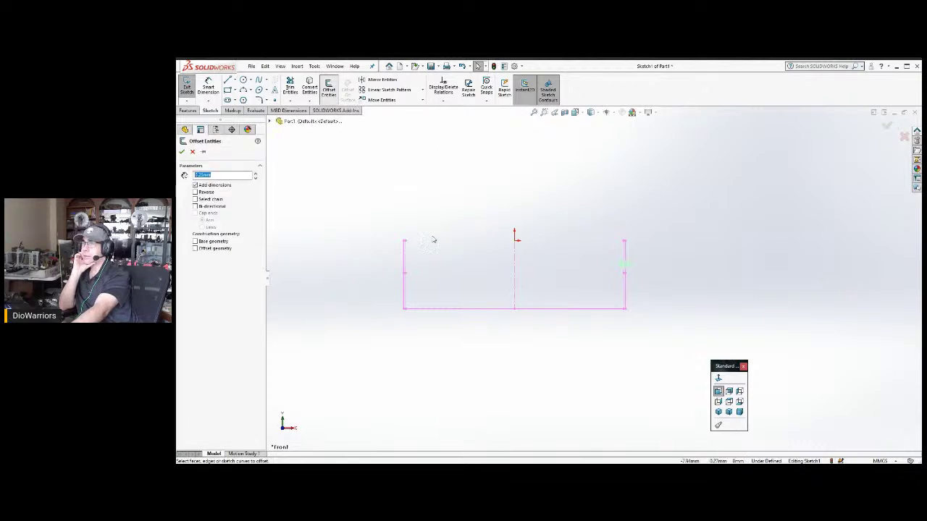
{"action": "type", "text": "0.25"}
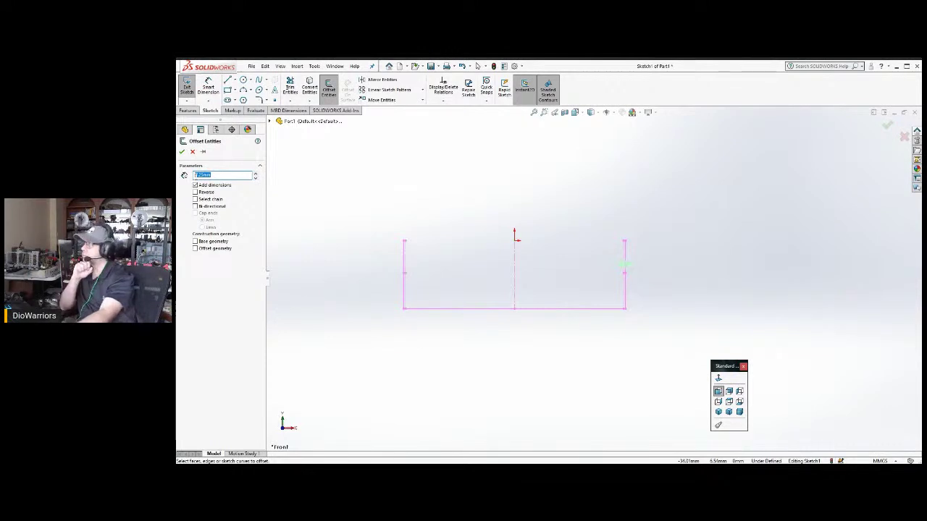
{"action": "left_click_drag", "start_coordinate": [226, 176], "coordinate": [195, 175]}
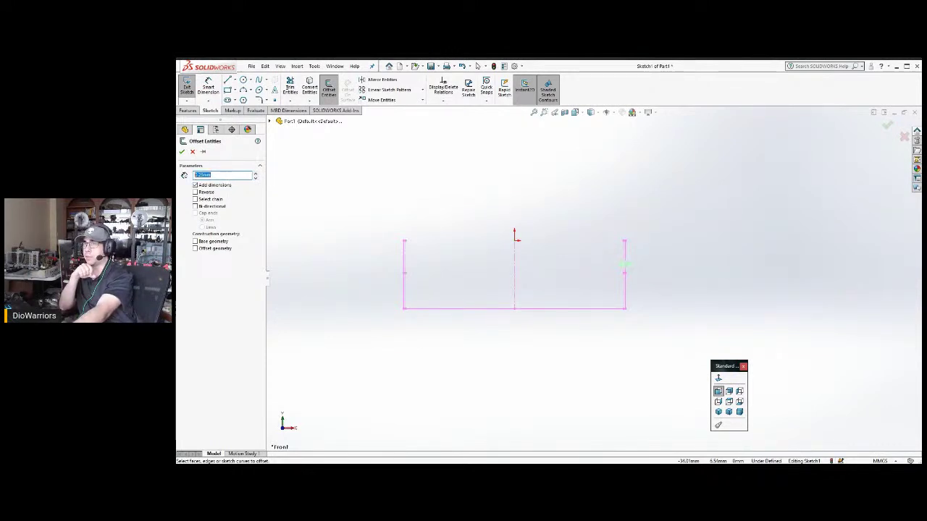
{"action": "type", "text": "2.5"}
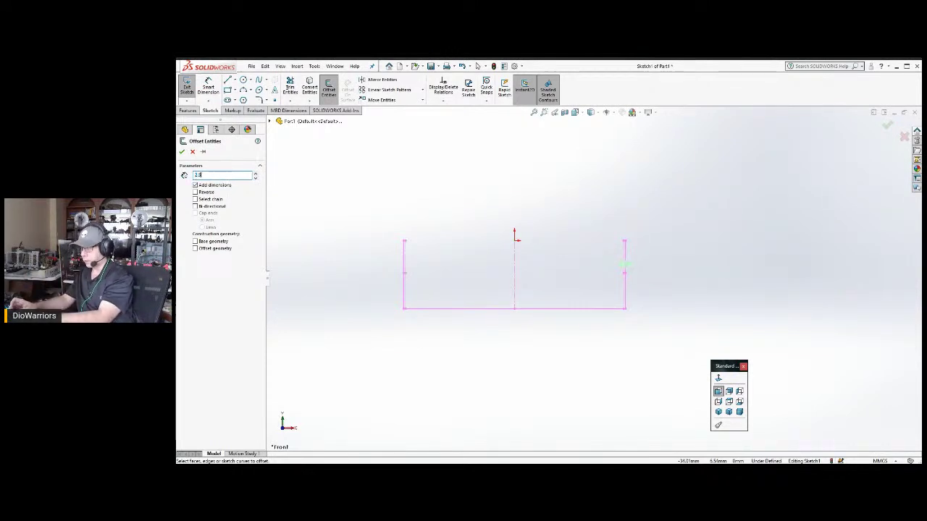
{"action": "key", "text": "Return"}
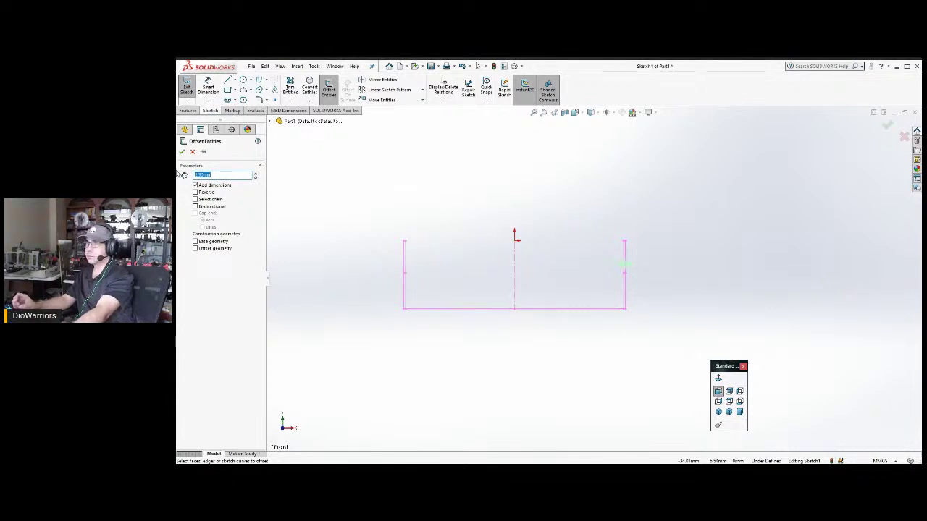
{"action": "left_click", "coordinate": [627, 257]}
{"action": "left_click", "coordinate": [625, 294]}
{"action": "left_click", "coordinate": [207, 193]}
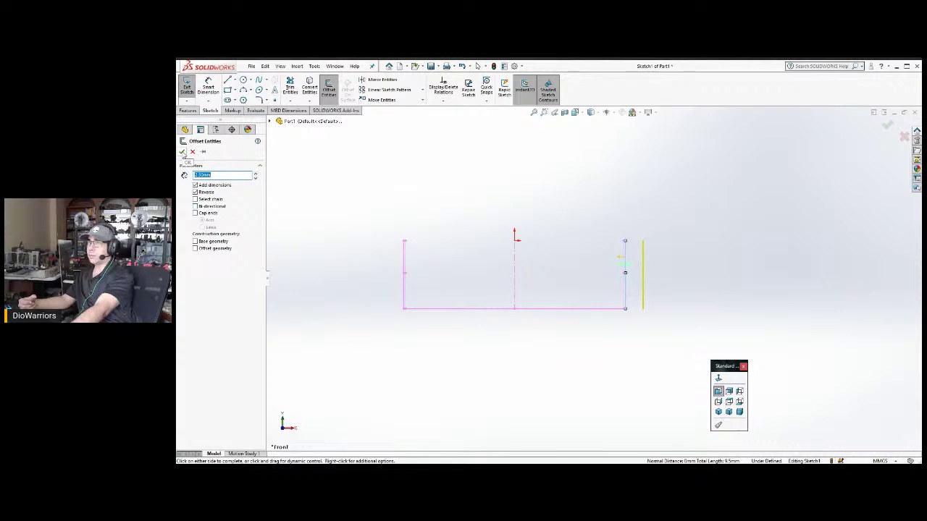
{"action": "left_click", "coordinate": [195, 213]}
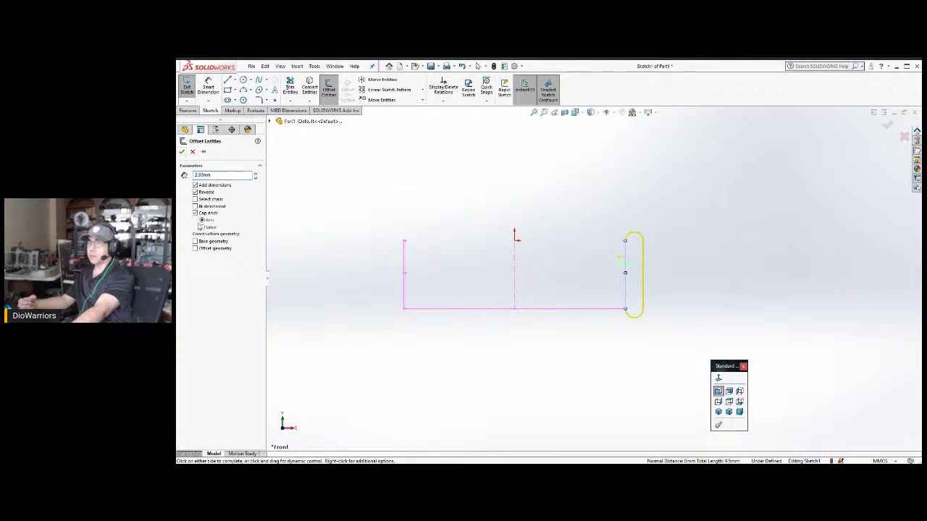
{"action": "left_click", "coordinate": [203, 228]}
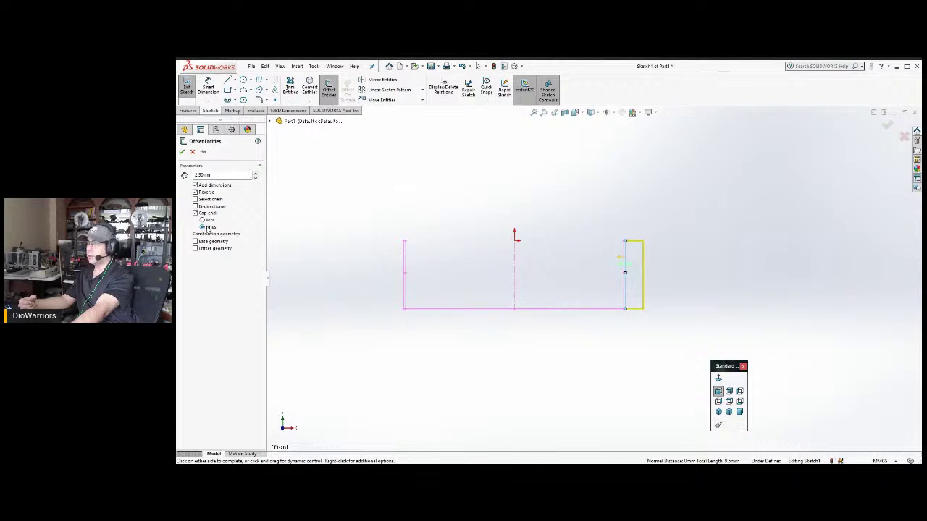
{"action": "left_click", "coordinate": [183, 152]}
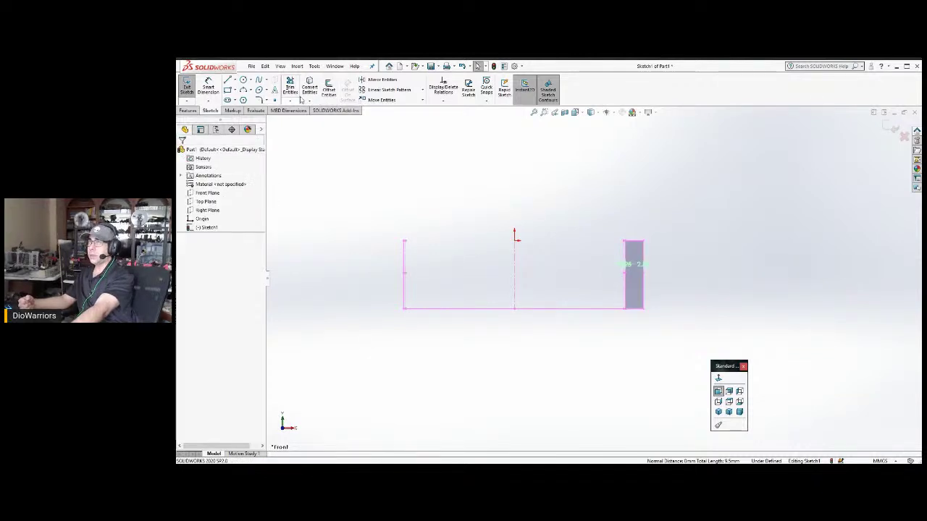
Offset the two left-hand vertical segments outward by 2.5 mm, capping the ends with lines.
{"action": "left_click", "coordinate": [329, 87]}
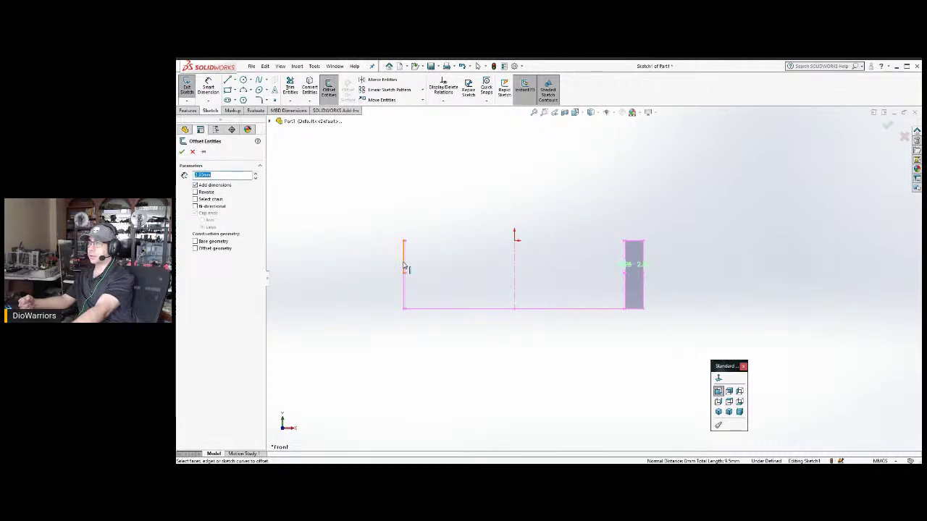
{"action": "left_click", "coordinate": [404, 266]}
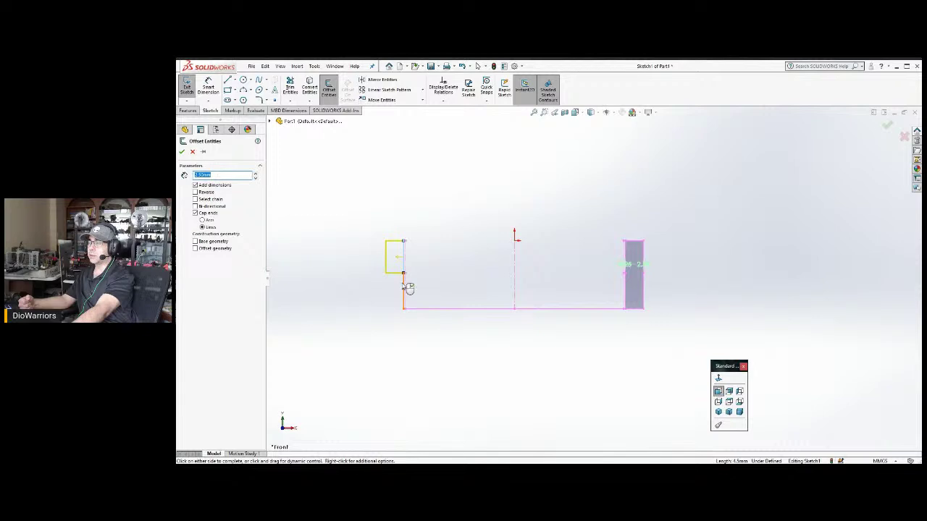
{"action": "left_click", "coordinate": [404, 288]}
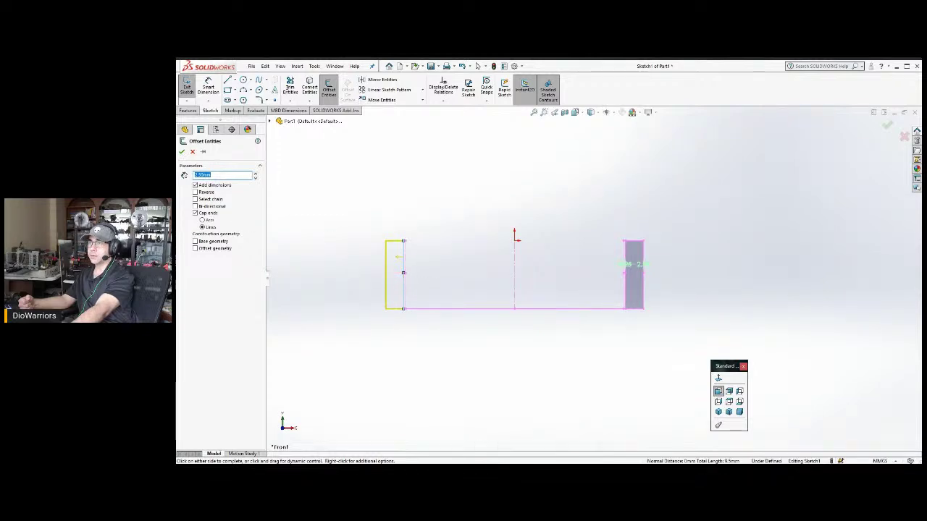
{"action": "left_click", "coordinate": [182, 151]}
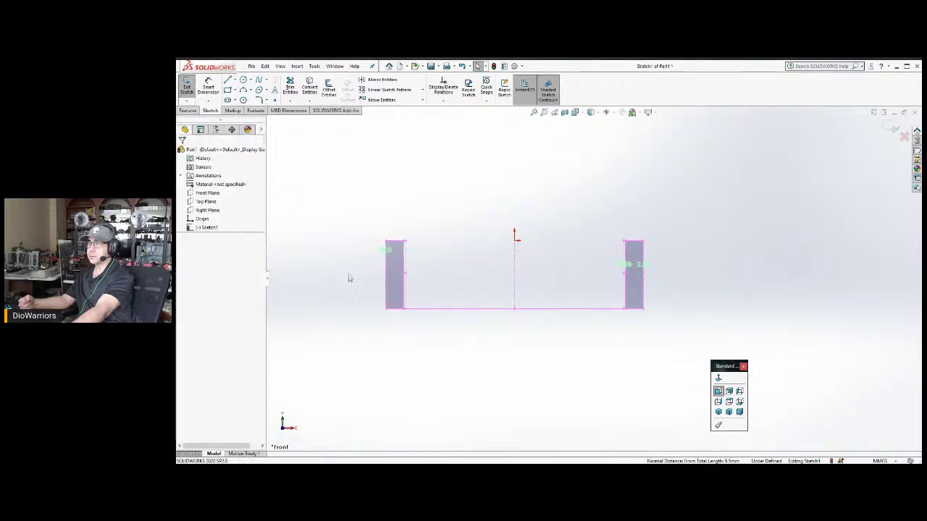
Delete the bottom cap lines of the left and right wall profiles.
{"action": "left_click", "coordinate": [398, 310]}
{"action": "key", "text": "Delete"}
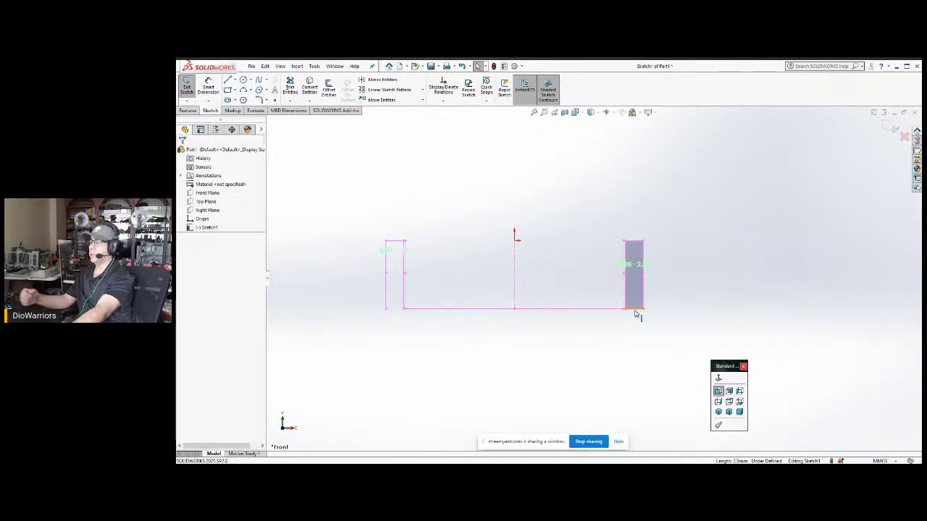
{"action": "left_click", "coordinate": [634, 310]}
{"action": "key", "text": "Delete"}
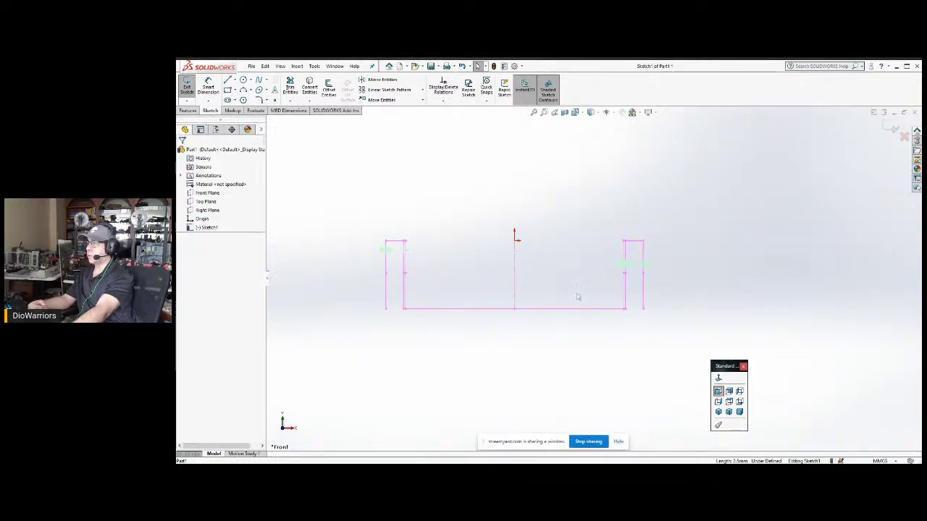
Offset the horizontal line joining the walls downward by 2.5 mm, with the direction reversed and capped ends turned off.
{"action": "left_click", "coordinate": [328, 87]}
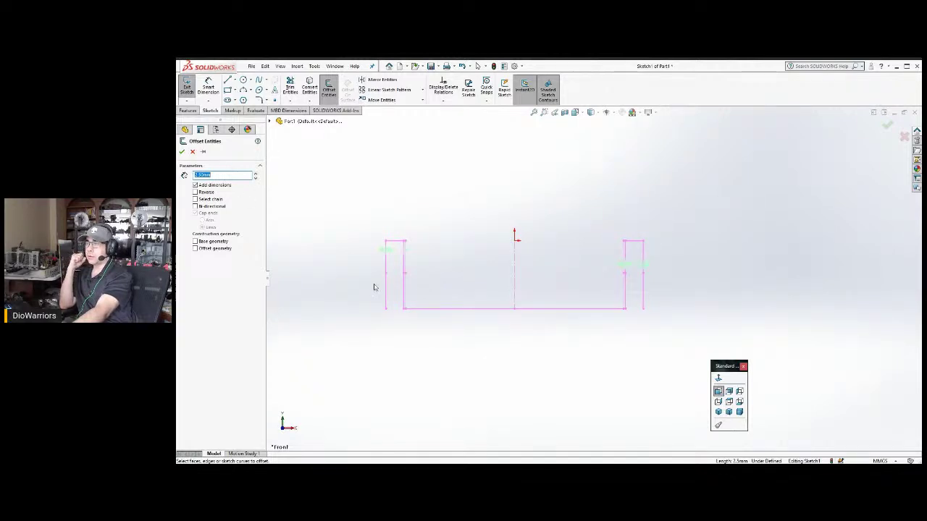
{"action": "left_click", "coordinate": [426, 310]}
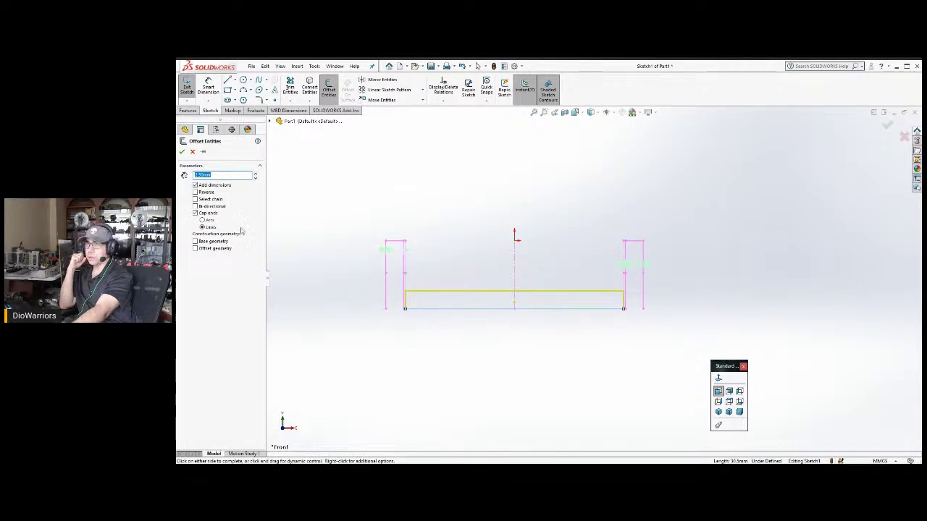
{"action": "left_click", "coordinate": [204, 214]}
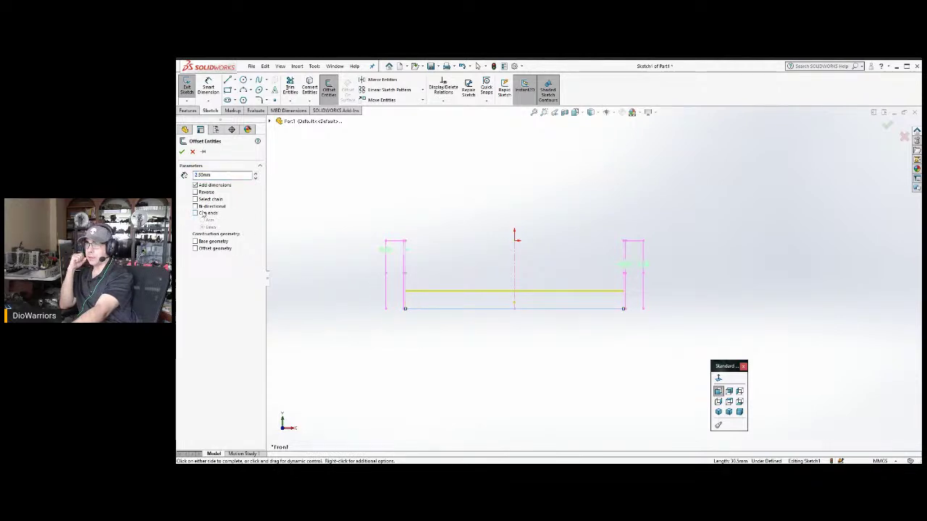
{"action": "left_click", "coordinate": [201, 193]}
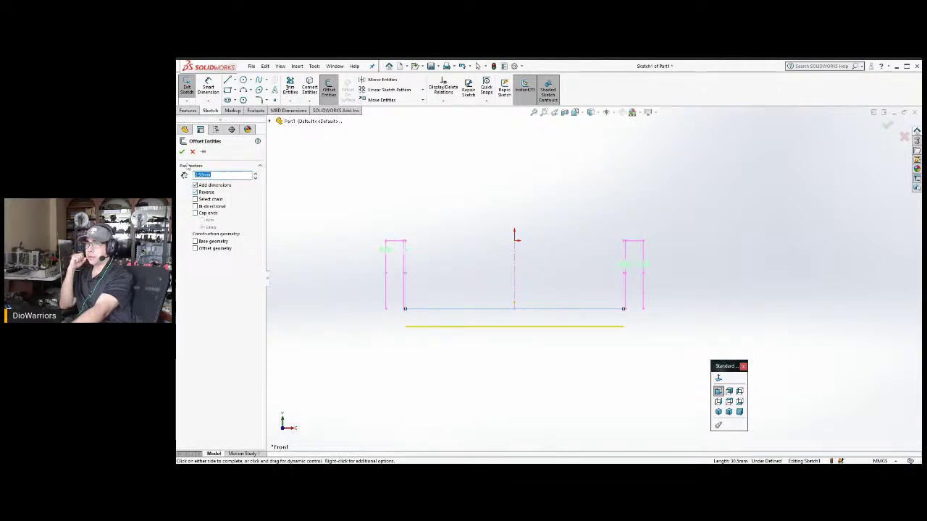
{"action": "left_click", "coordinate": [182, 151]}
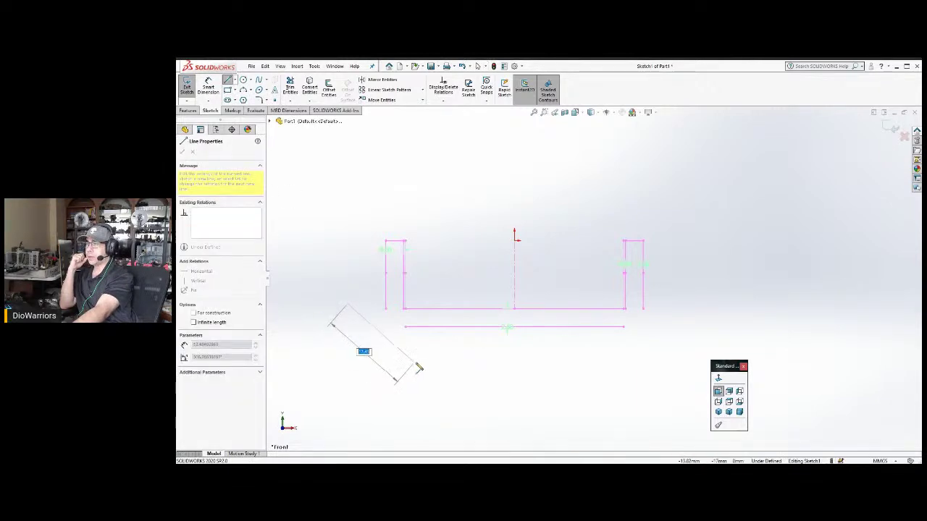
Sketch a three-segment helper polyline beneath the profile, with a horizontal middle and slanted ends rising beyond both outer walls.
{"action": "left_click", "coordinate": [437, 373]}
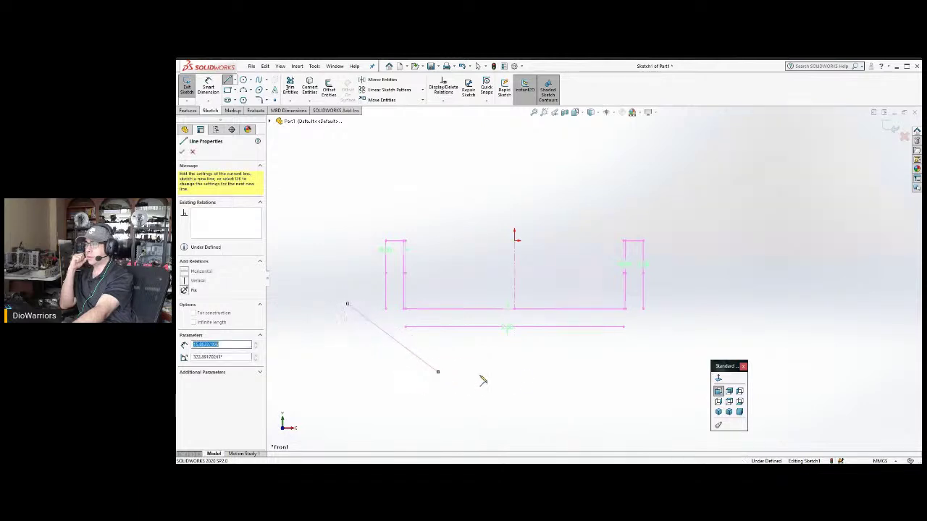
{"action": "left_click", "coordinate": [629, 372]}
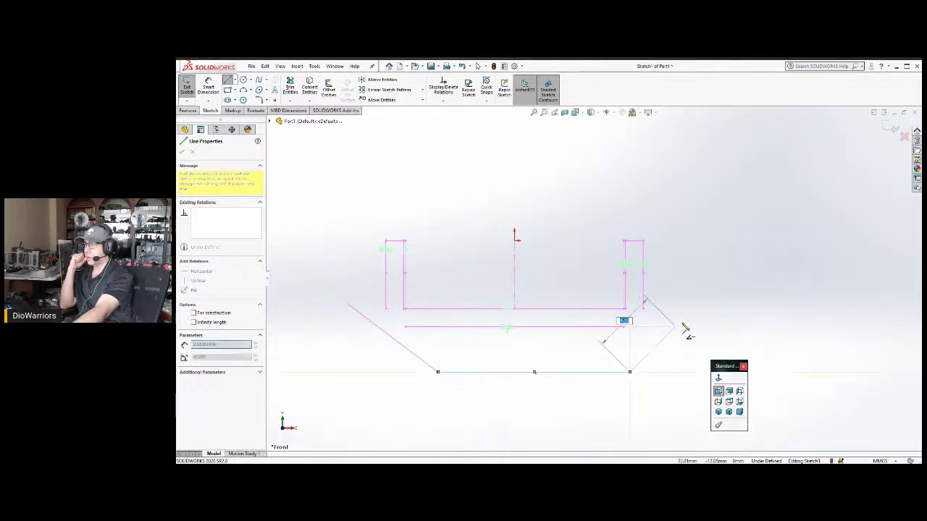
{"action": "left_click", "coordinate": [681, 323]}
{"action": "key", "text": "Escape"}
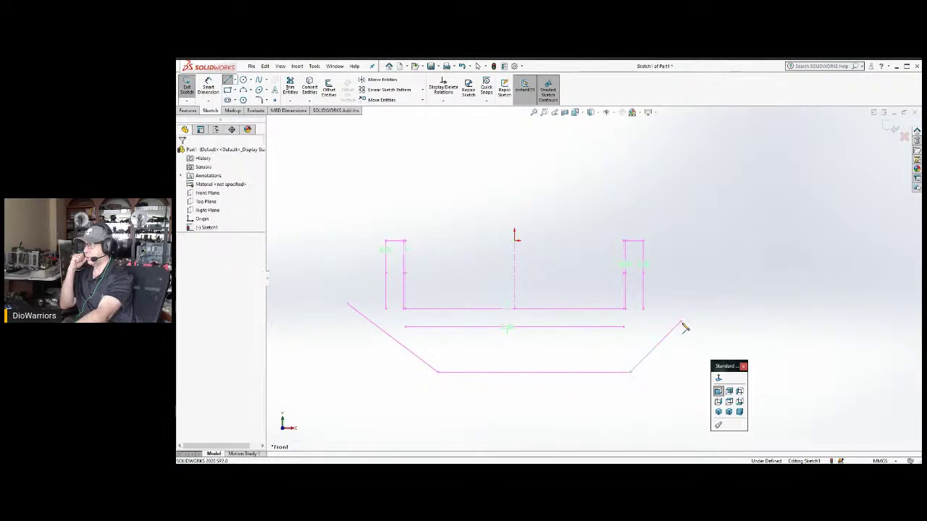
Extend both ends of the upper horizontal line to the inner faces of the two walls.
{"action": "left_click", "coordinate": [289, 87]}
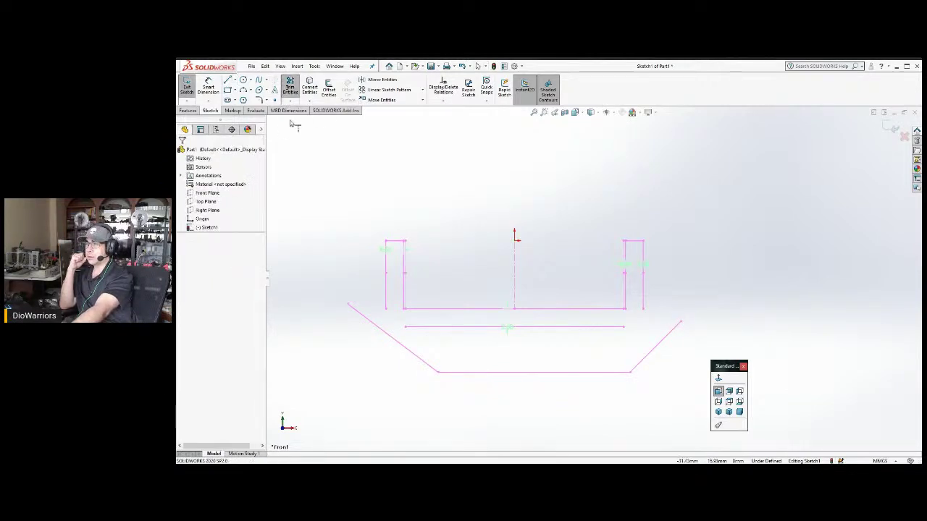
{"action": "scroll", "coordinate": [420, 316], "scroll_direction": "down", "scroll_amount": 5}
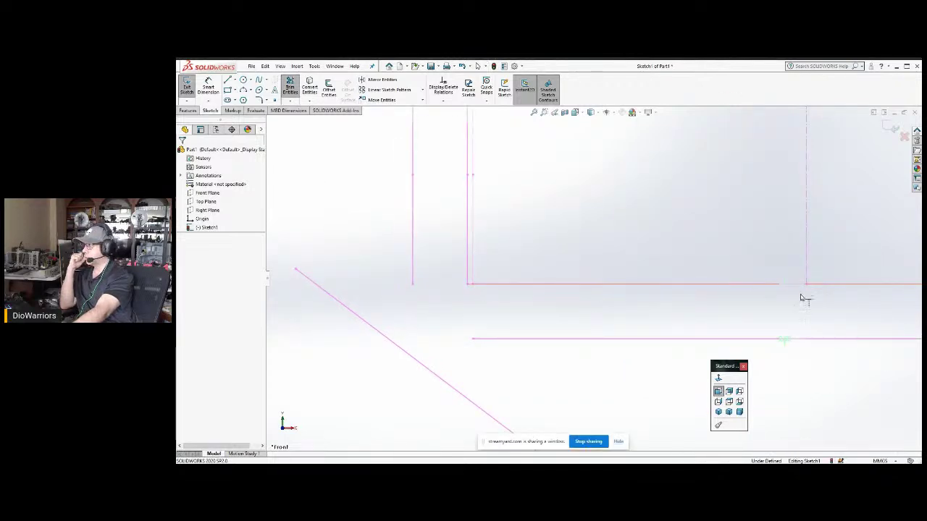
{"action": "left_click", "coordinate": [820, 300]}
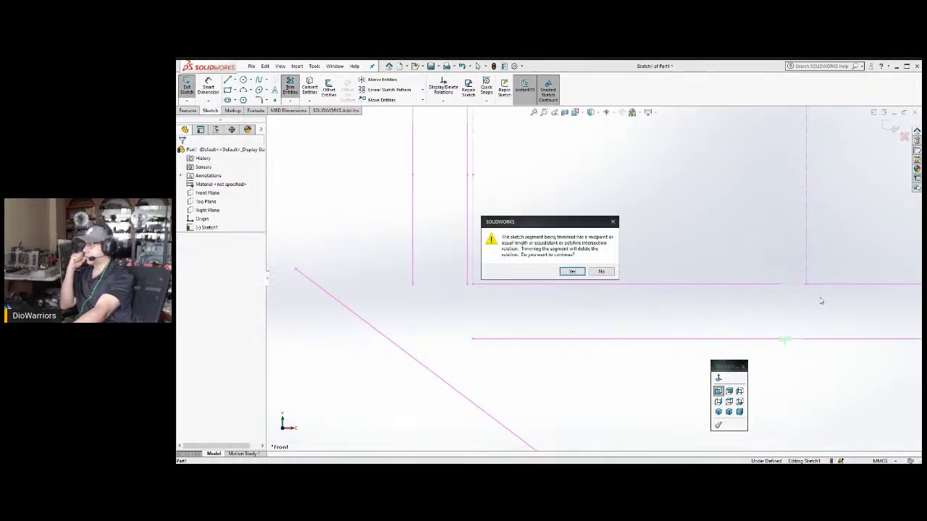
{"action": "left_click", "coordinate": [572, 270]}
{"action": "scroll", "coordinate": [784, 306], "scroll_direction": "up", "scroll_amount": 4}
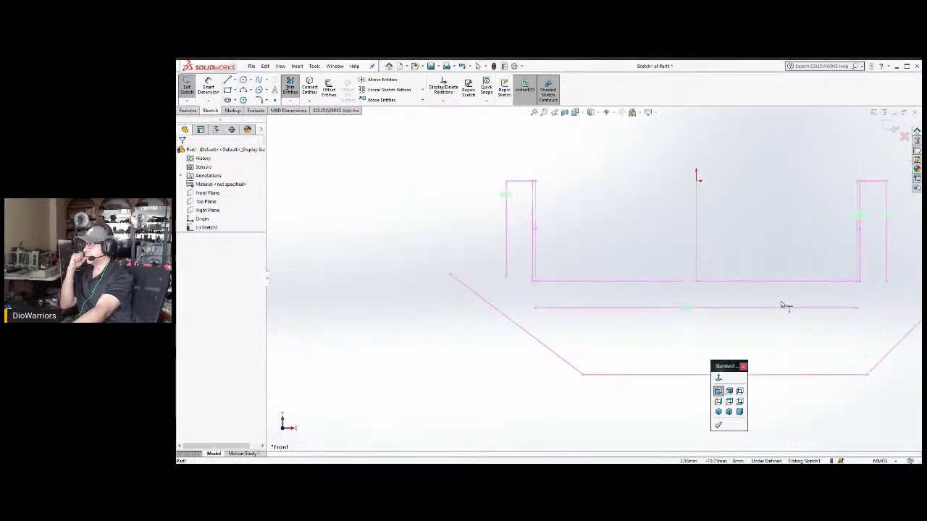
{"action": "scroll", "coordinate": [716, 277], "scroll_direction": "down", "scroll_amount": 4}
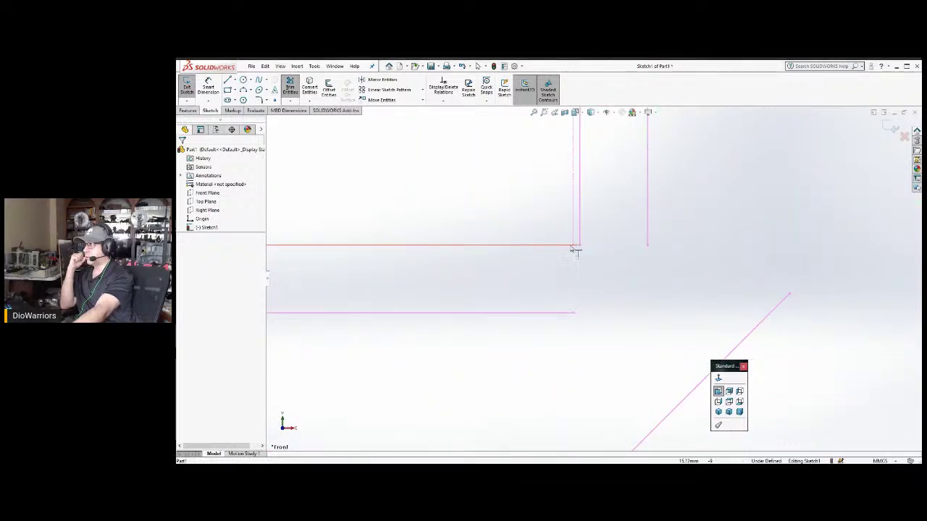
{"action": "left_click", "coordinate": [570, 246]}
{"action": "key", "text": "Escape"}
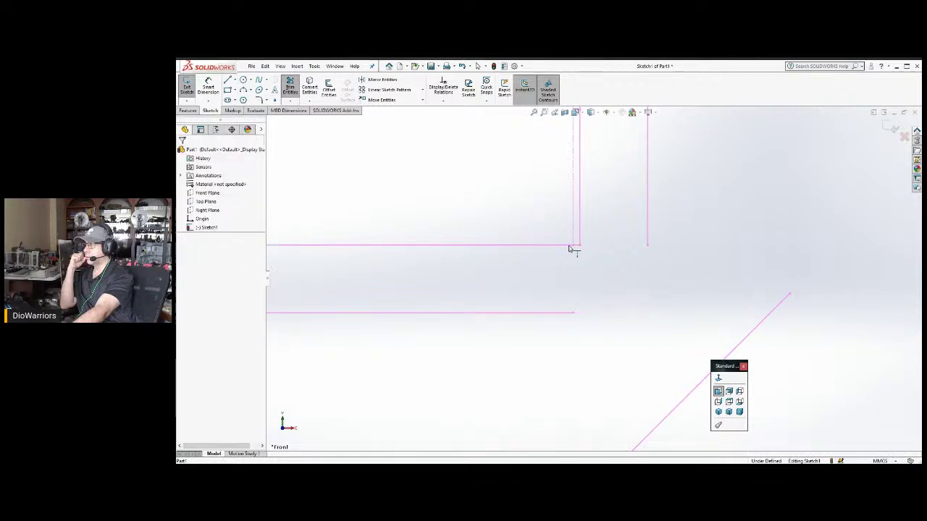
Extend the outer wall lines down to the helper polyline and the lower horizontal line out to both outer walls.
{"action": "scroll", "coordinate": [571, 271], "scroll_direction": "up", "scroll_amount": 3}
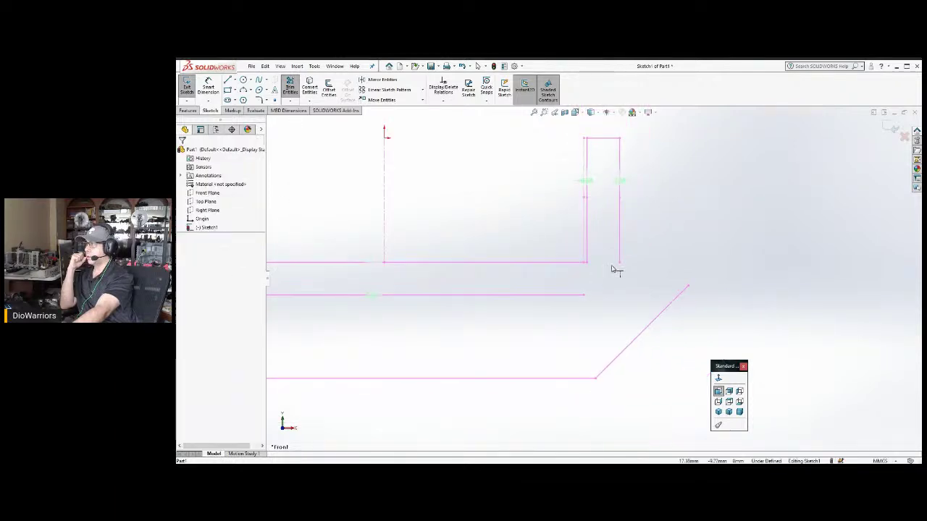
{"action": "left_click", "coordinate": [621, 257]}
{"action": "left_click", "coordinate": [582, 295]}
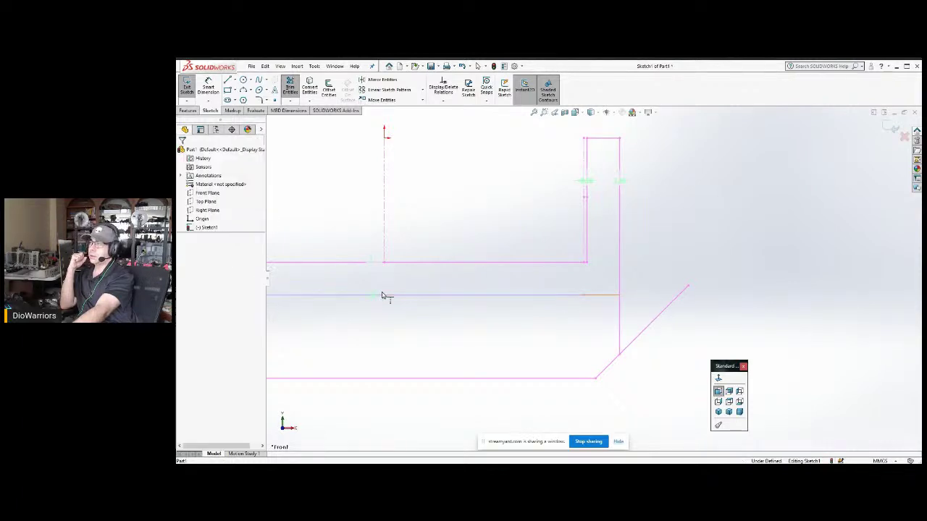
{"action": "key", "text": "f"}
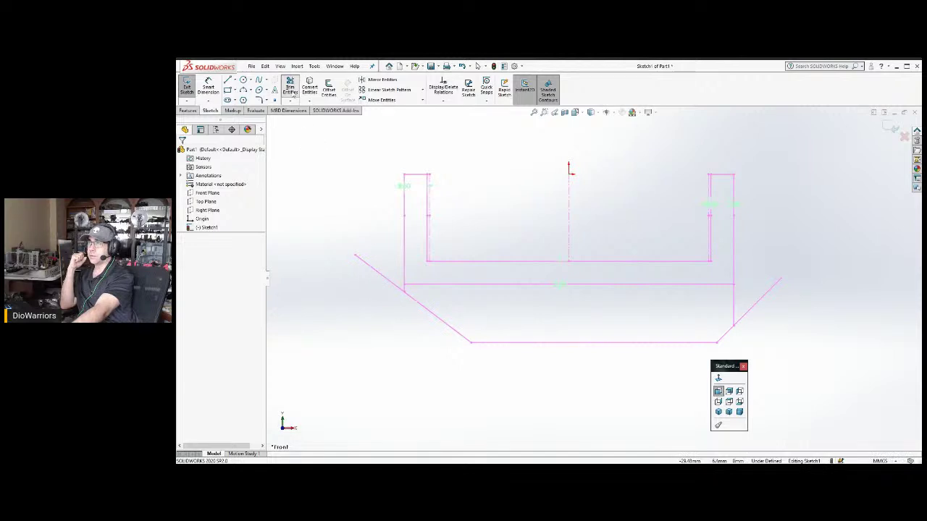
Trim away the helper polyline and the outer wall overhangs below the lower horizontal line, leaving a closed U-shaped profile.
{"action": "left_click", "coordinate": [289, 87]}
{"action": "mouse_move", "coordinate": [355, 219]}
{"action": "left_mouse_down"}
{"action": "mouse_move", "coordinate": [372, 263]}
{"action": "mouse_move", "coordinate": [414, 303]}
{"action": "mouse_move", "coordinate": [408, 294]}
{"action": "left_mouse_up"}
{"action": "mouse_move", "coordinate": [491, 348]}
{"action": "left_mouse_down"}
{"action": "mouse_move", "coordinate": [724, 348]}
{"action": "mouse_move", "coordinate": [728, 337]}
{"action": "left_mouse_up"}
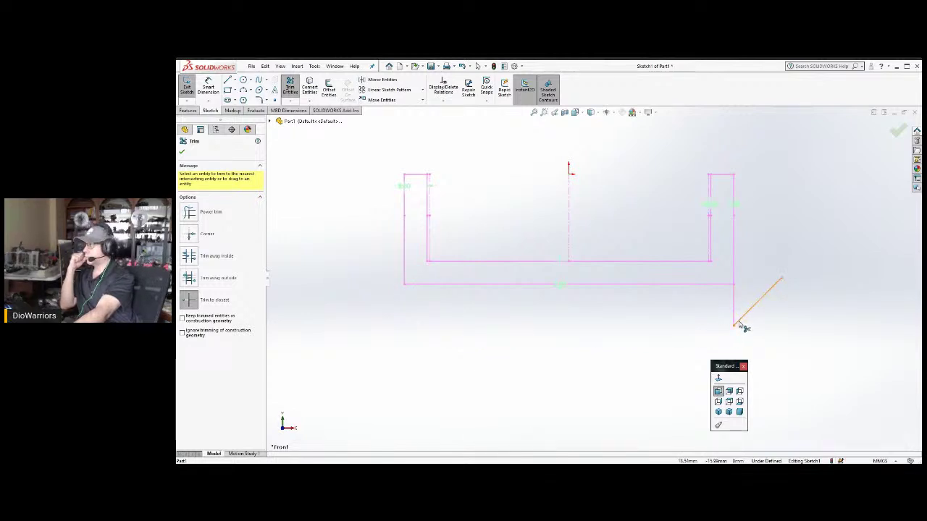
{"action": "left_click", "coordinate": [738, 323]}
{"action": "left_click", "coordinate": [734, 314]}
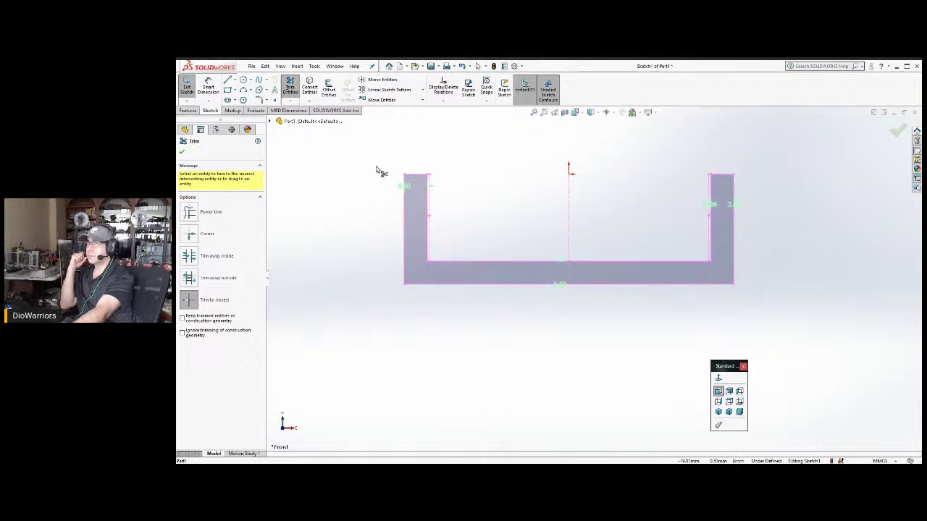
Extrude the U-shaped profile as a boss with a Mid Plane end condition and a 10 mm depth.
{"action": "left_click", "coordinate": [188, 110]}
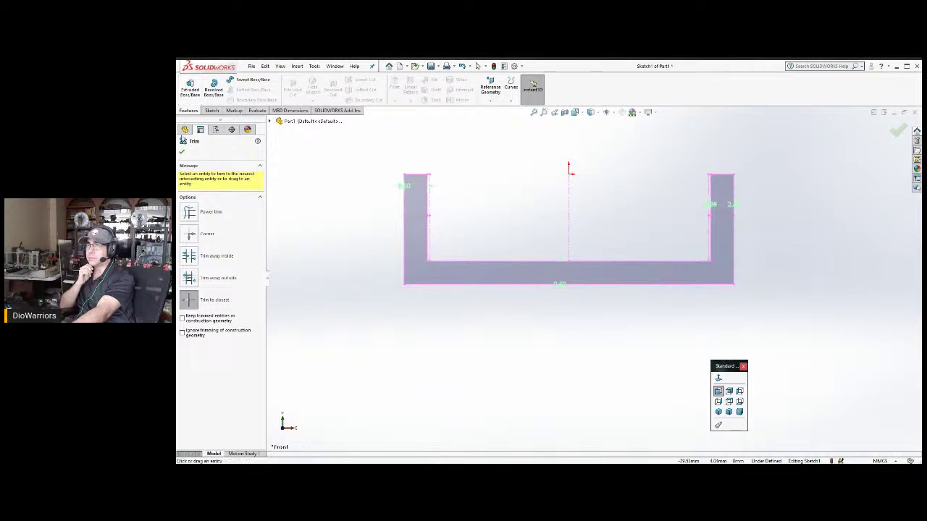
{"action": "left_click", "coordinate": [190, 91]}
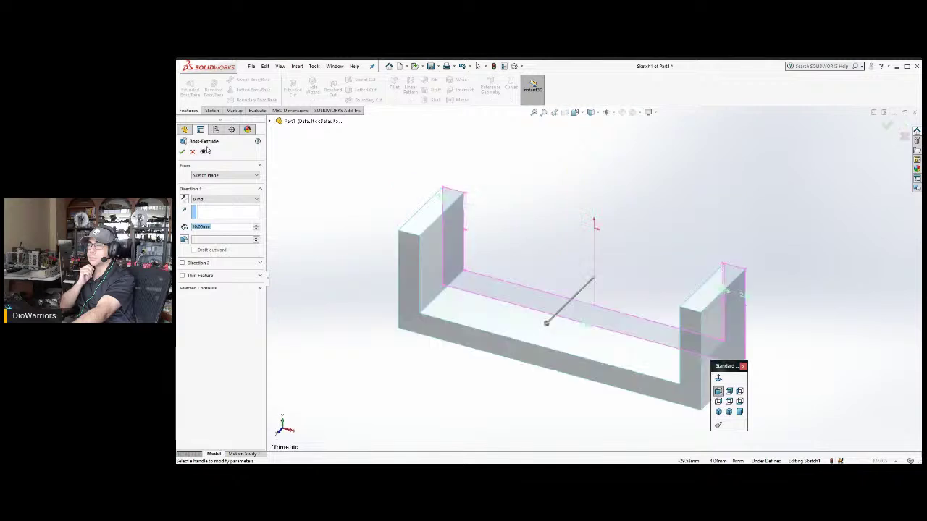
{"action": "left_click", "coordinate": [213, 200]}
{"action": "left_click", "coordinate": [210, 236]}
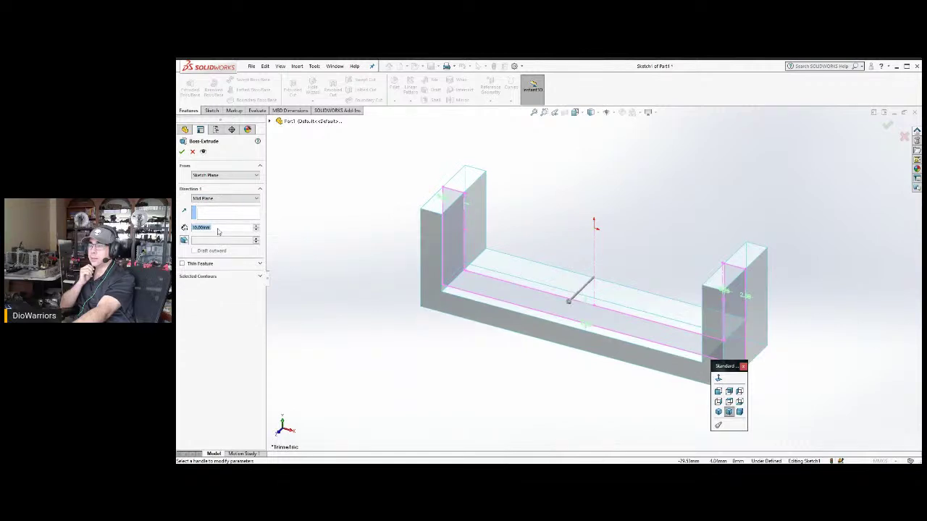
{"action": "left_click", "coordinate": [221, 228]}
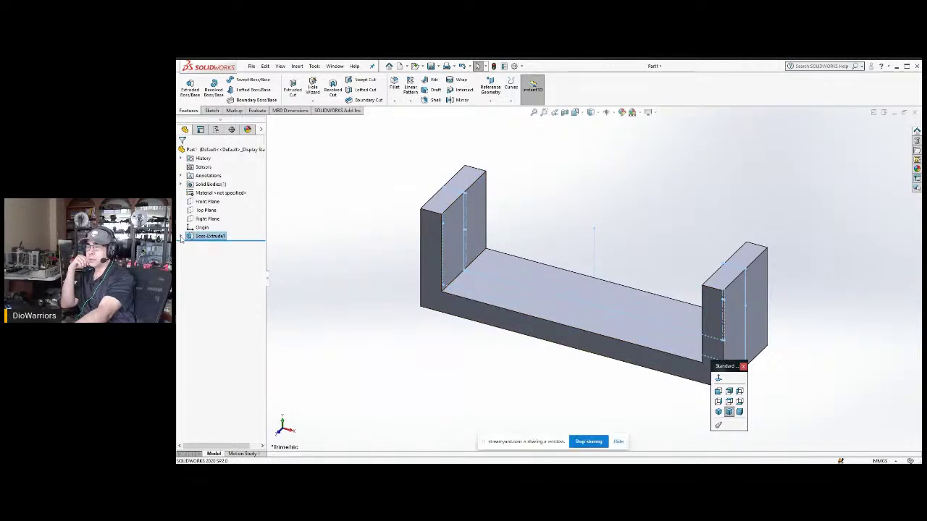
Reopen the extrusion's sketch and draw a horizontal line about 2.5 mm long inward from the right wall's inner face at mid-height.
{"action": "left_click", "coordinate": [180, 237]}
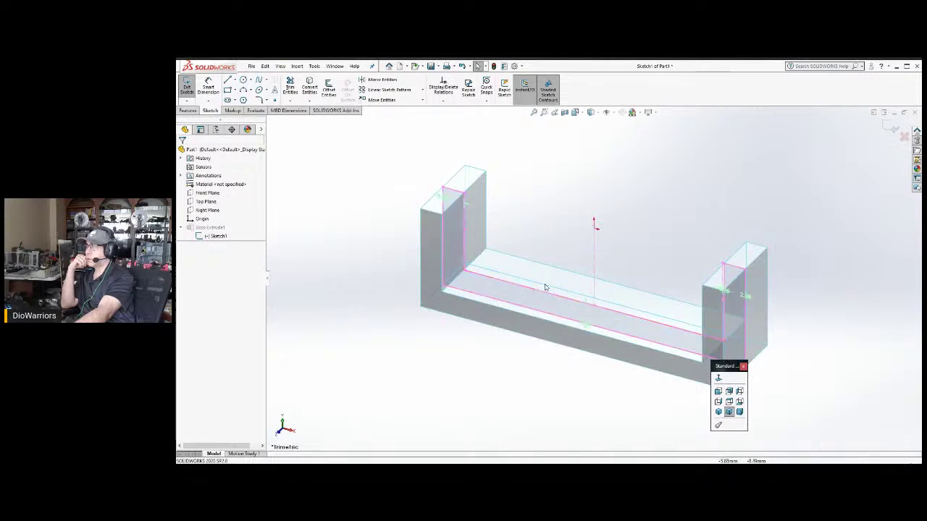
{"action": "left_click", "coordinate": [718, 391]}
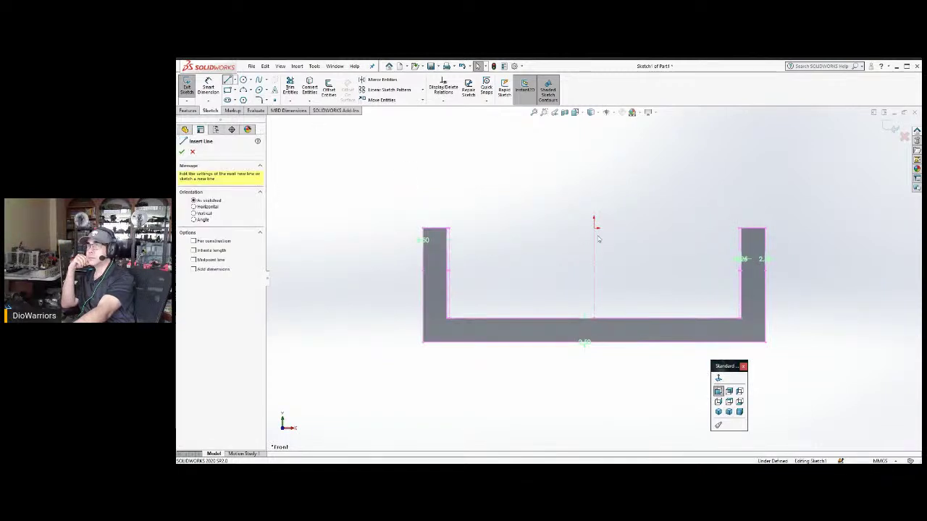
{"action": "scroll", "coordinate": [722, 273], "scroll_direction": "down", "scroll_amount": 4}
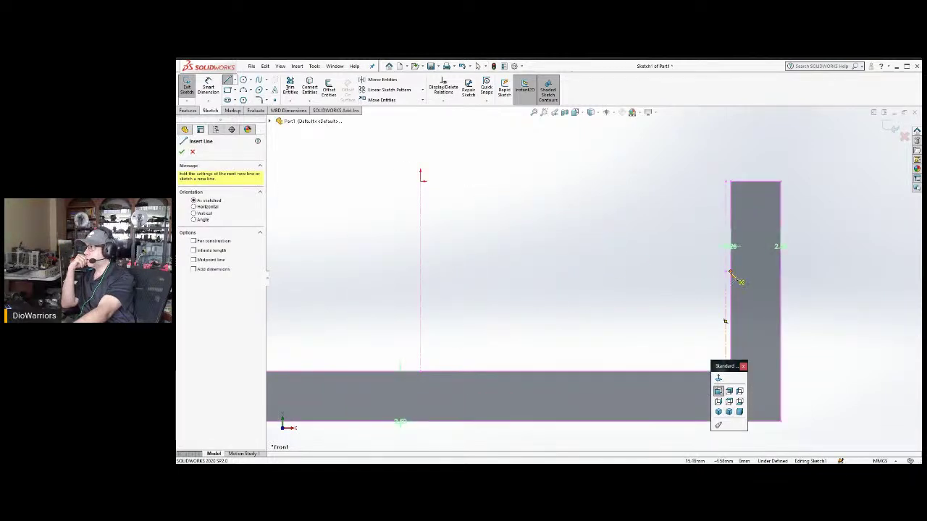
{"action": "key", "text": "Escape"}
{"action": "left_click", "coordinate": [696, 273]}
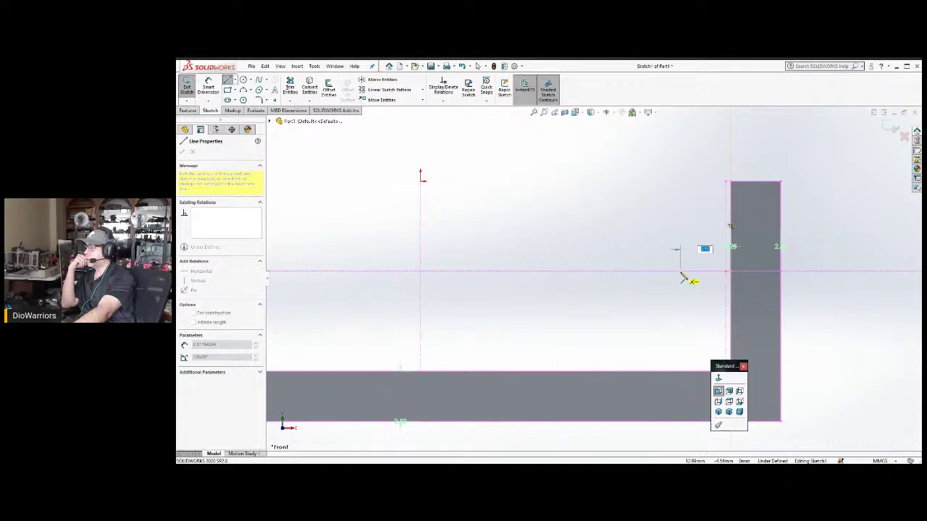
{"action": "left_click", "coordinate": [681, 273]}
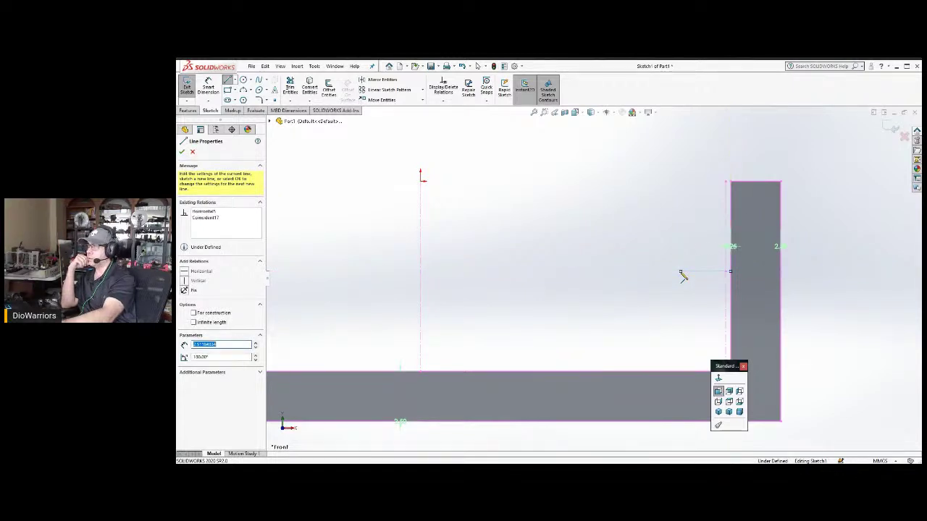
{"action": "key", "text": "Escape"}
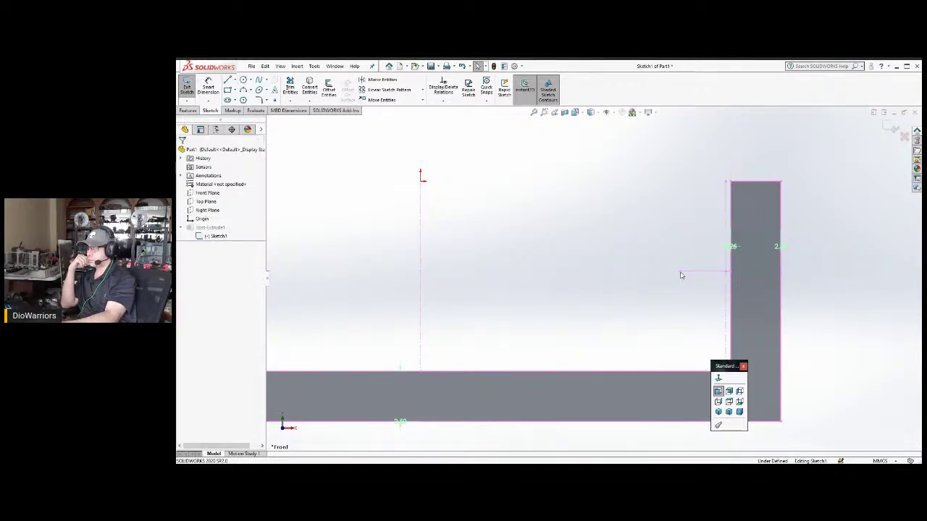
Switch to the casing part, reopen its last sketch, and draw a near-vertical construction line about 2.6 mm long down the casing's outer edge from the top line's end.
{"action": "key", "text": "ctrl+Tab"}
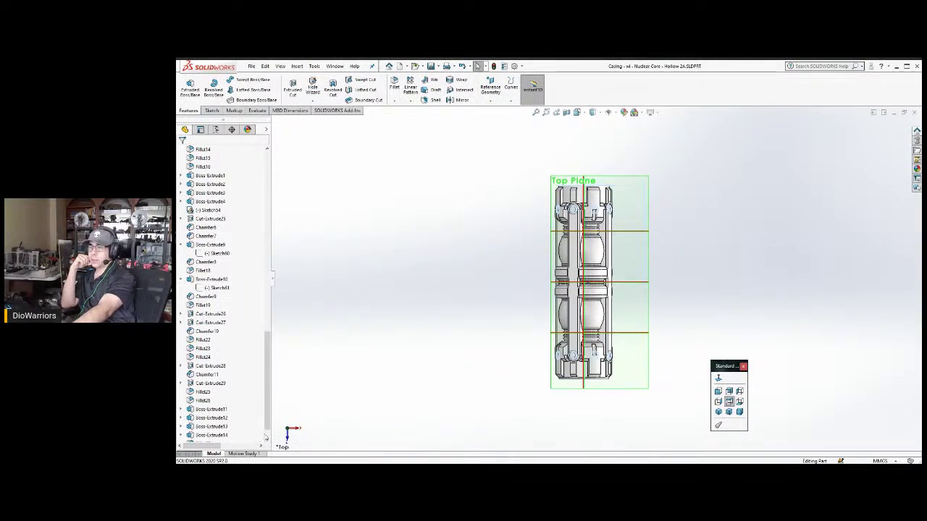
{"action": "left_click", "coordinate": [266, 437]}
{"action": "left_click", "coordinate": [218, 436]}
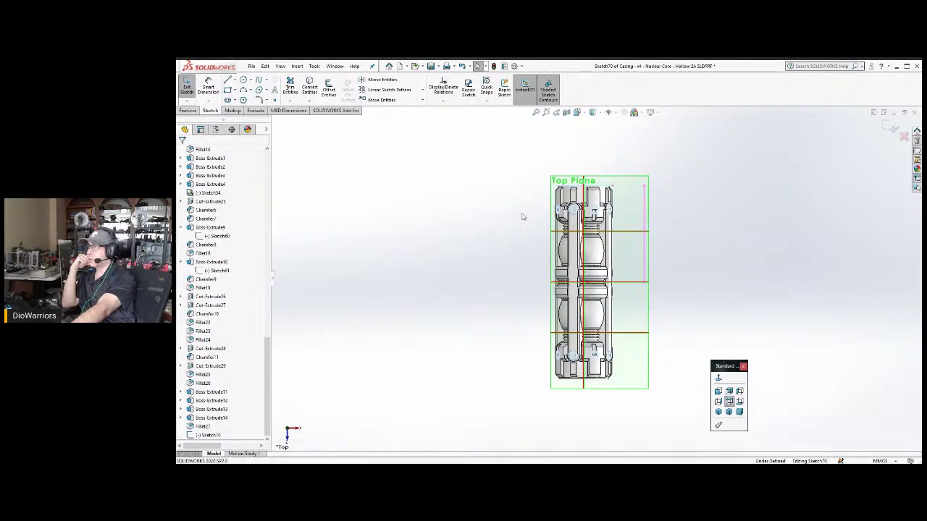
{"action": "key", "text": "l"}
{"action": "scroll", "coordinate": [614, 217], "scroll_direction": "down", "scroll_amount": 4}
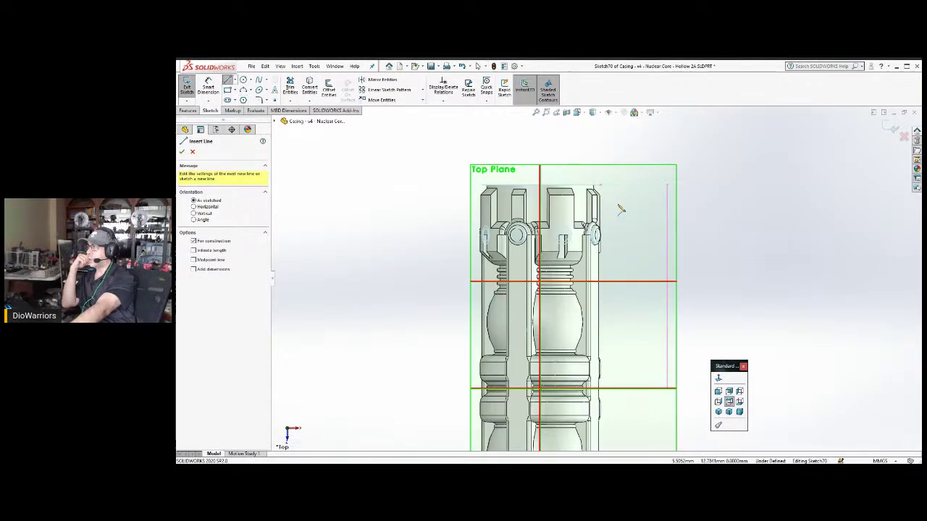
{"action": "scroll", "coordinate": [605, 234], "scroll_direction": "down", "scroll_amount": 3}
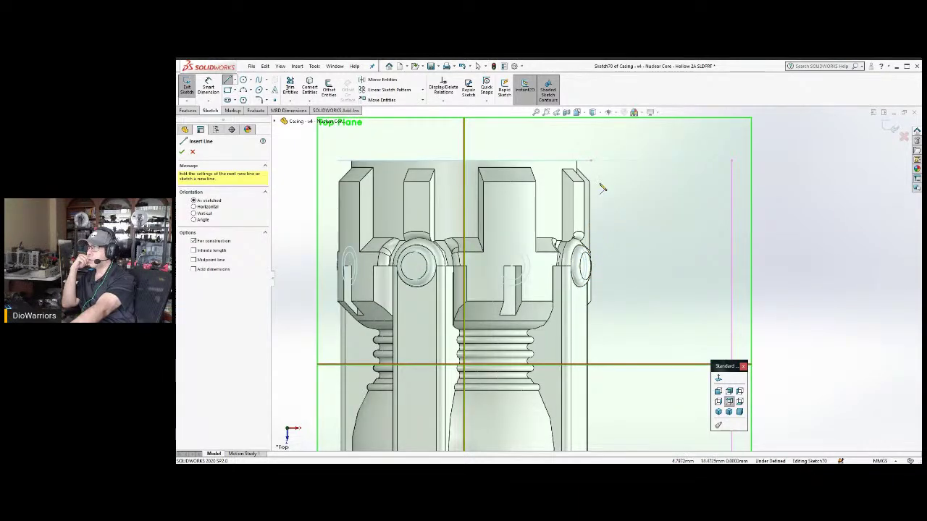
{"action": "left_click", "coordinate": [590, 161]}
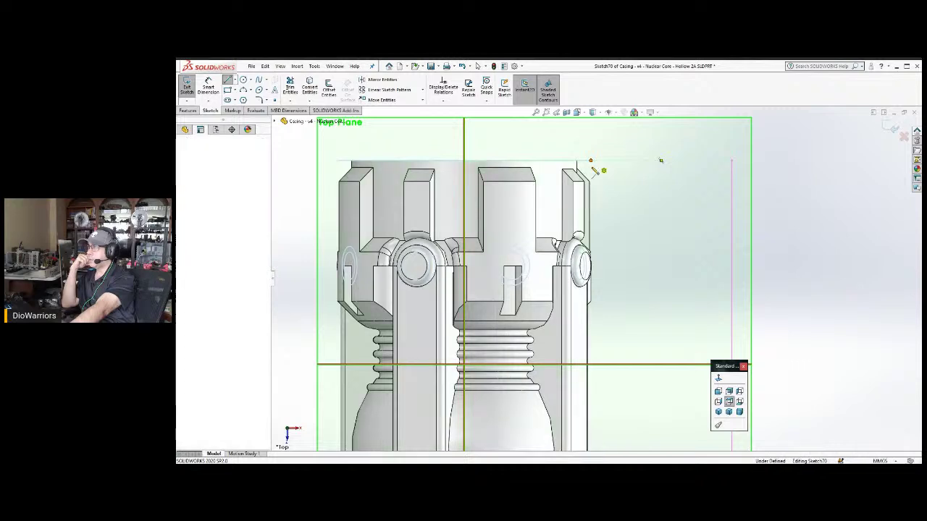
{"action": "left_click", "coordinate": [590, 233]}
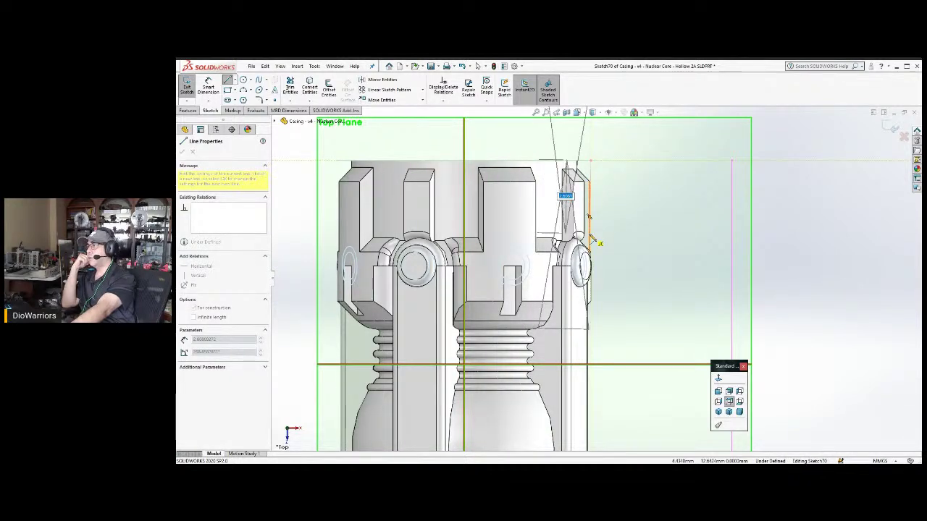
{"action": "double_click", "coordinate": [592, 237]}
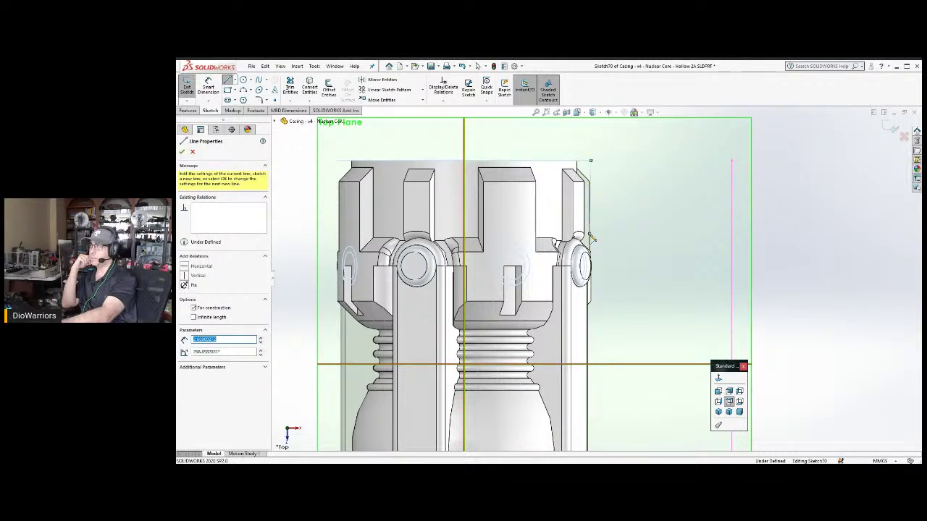
Check the new construction line's length and exit the casing sketch.
{"action": "key", "text": "Escape"}
{"action": "key", "text": "Escape"}
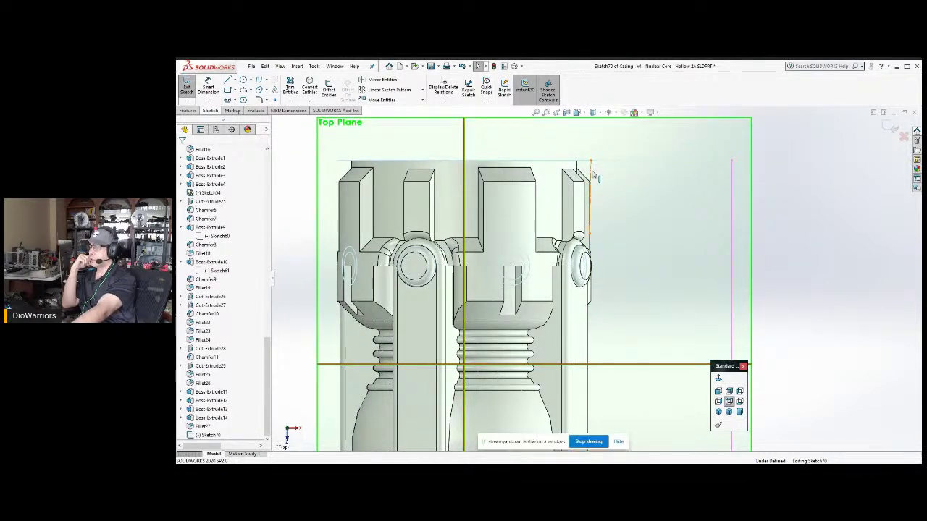
{"action": "left_click", "coordinate": [600, 217]}
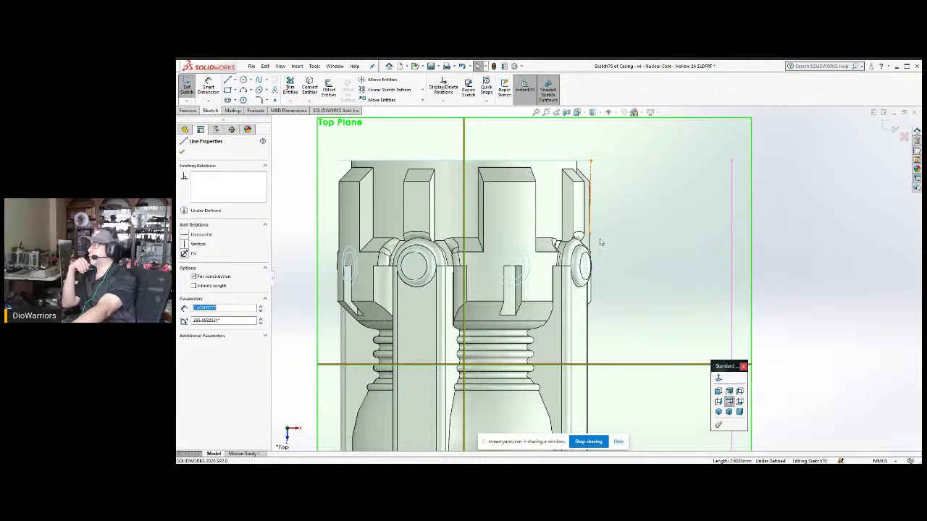
{"action": "key", "text": "Escape"}
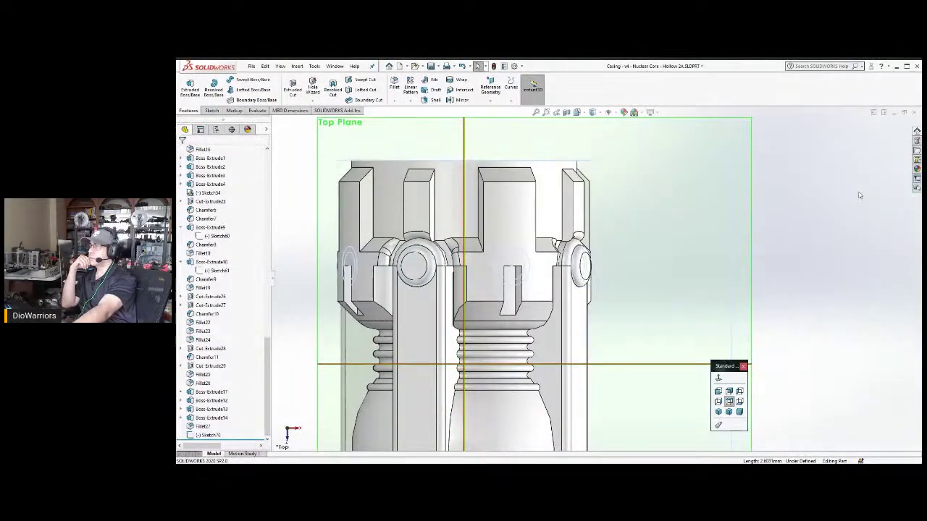
Return to the bracket sketch and set the length of the short horizontal line at the right wall to 2.75 mm.
{"action": "key", "text": "ctrl+Tab"}
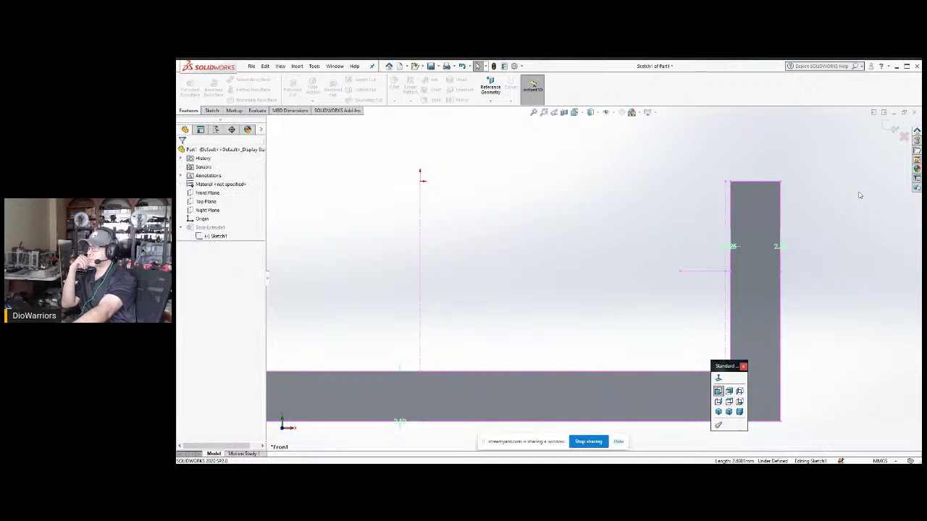
{"action": "left_click", "coordinate": [714, 274]}
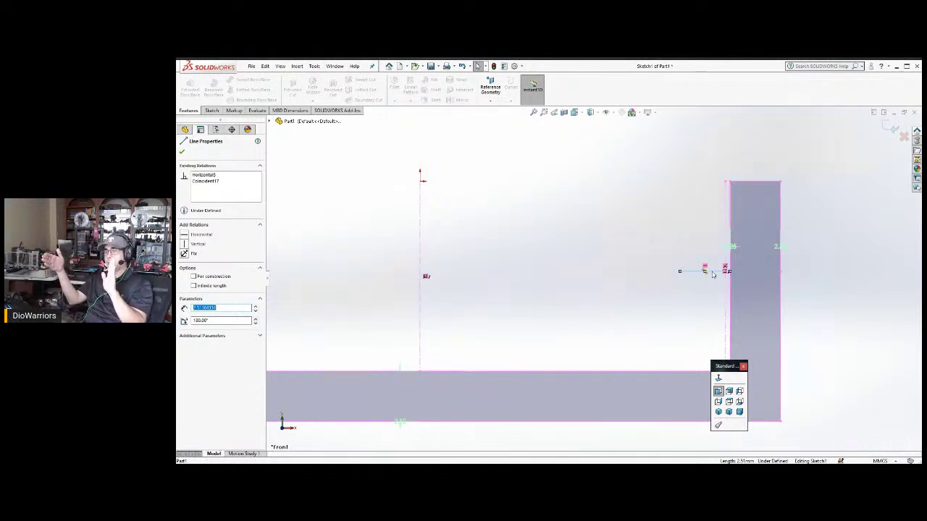
{"action": "type", "text": "2.75"}
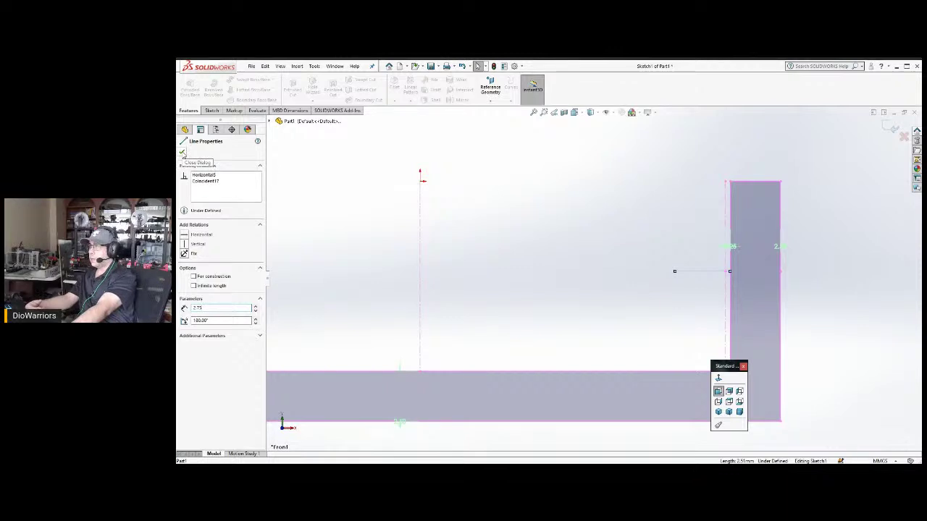
{"action": "left_click", "coordinate": [182, 153]}
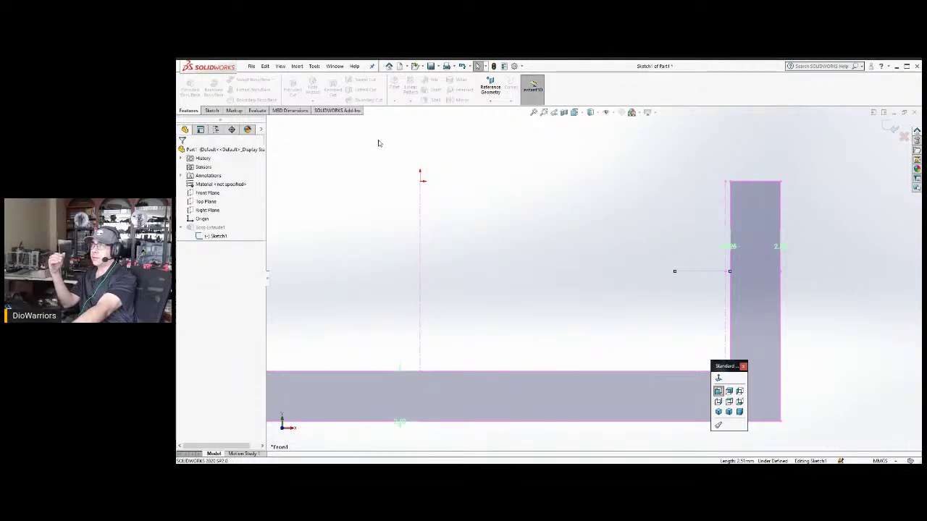
Offset the short horizontal line 0.25 mm downward with a dimension, turning the original line into construction geometry.
{"action": "left_click", "coordinate": [212, 110]}
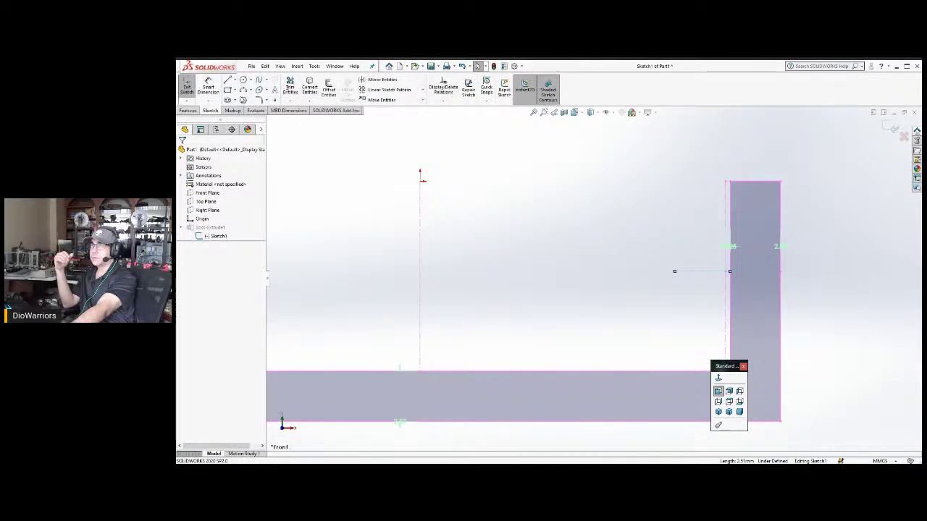
{"action": "left_click", "coordinate": [329, 87]}
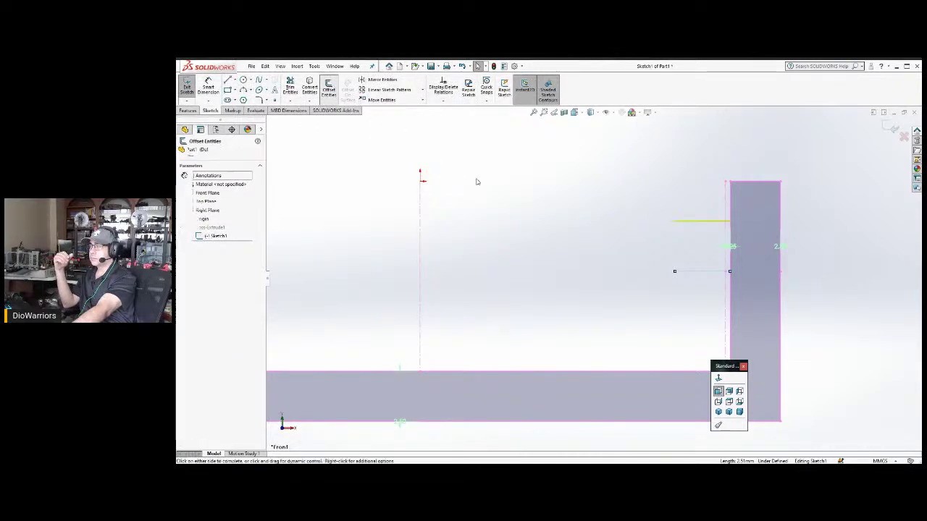
{"action": "type", "text": "0.5"}
{"action": "key", "text": "Return"}
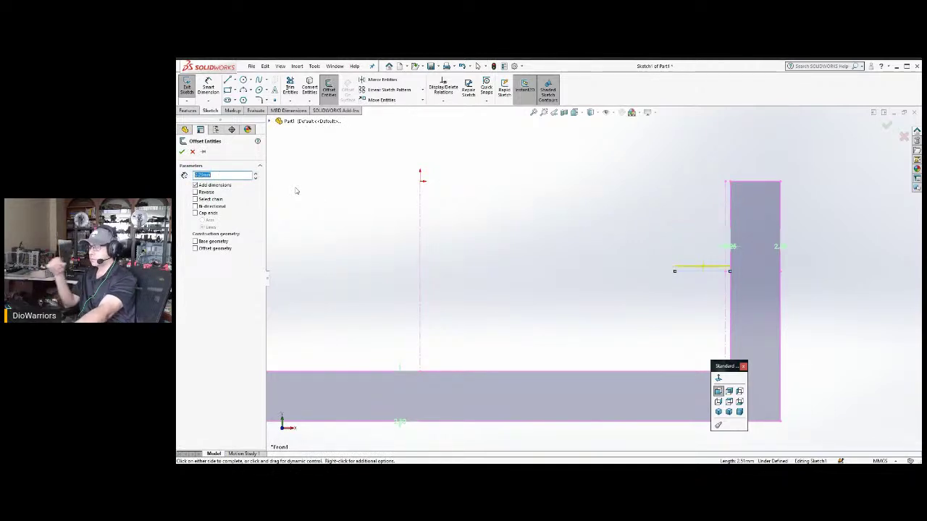
{"action": "left_click", "coordinate": [212, 193]}
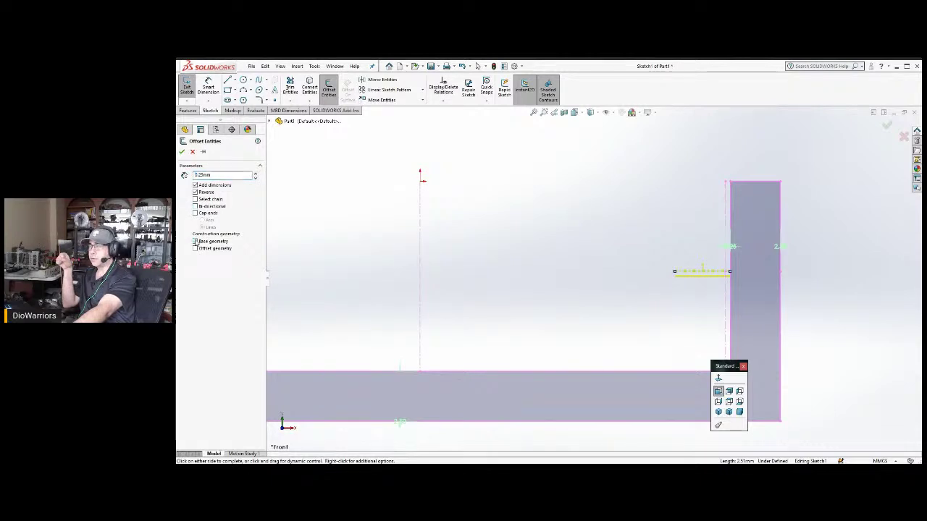
{"action": "left_click", "coordinate": [182, 151]}
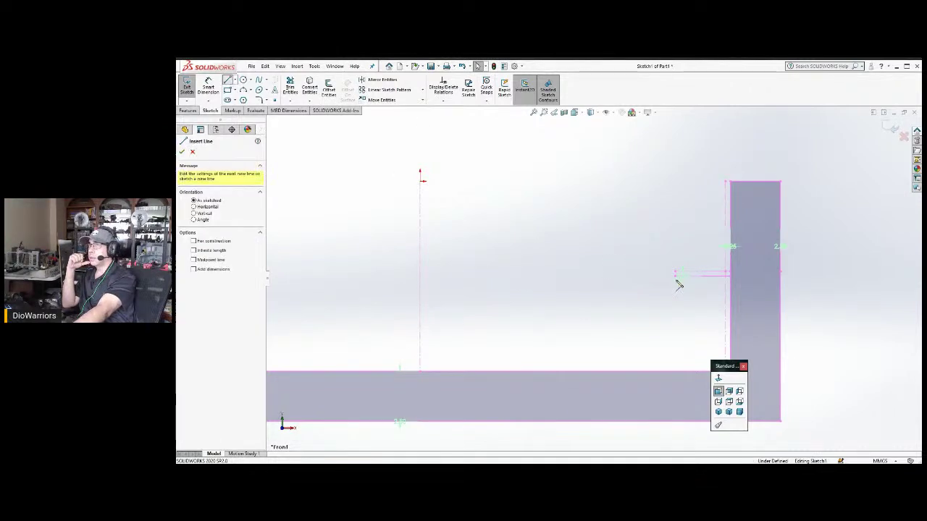
Draw a vertical line from the offset line's inner end down to the upper edge of the bracket's base.
{"action": "key", "text": "Escape"}
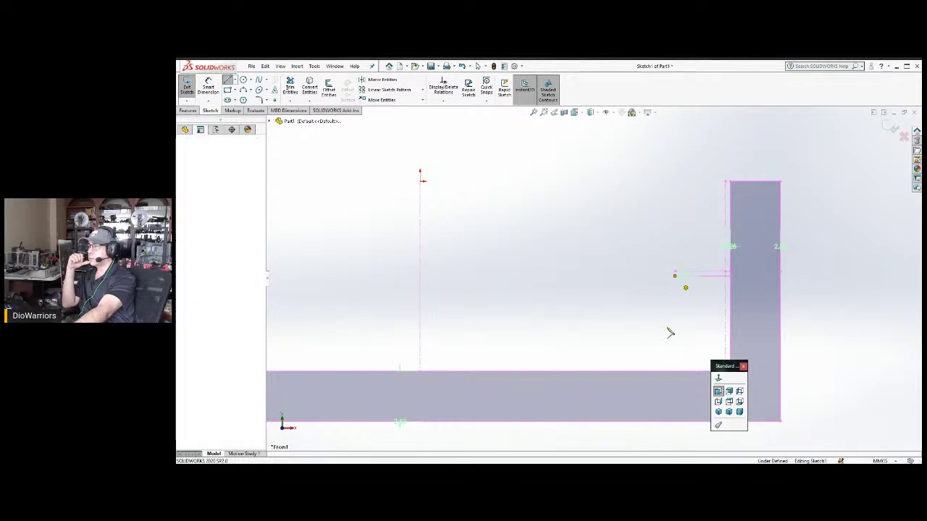
{"action": "left_click", "coordinate": [676, 373]}
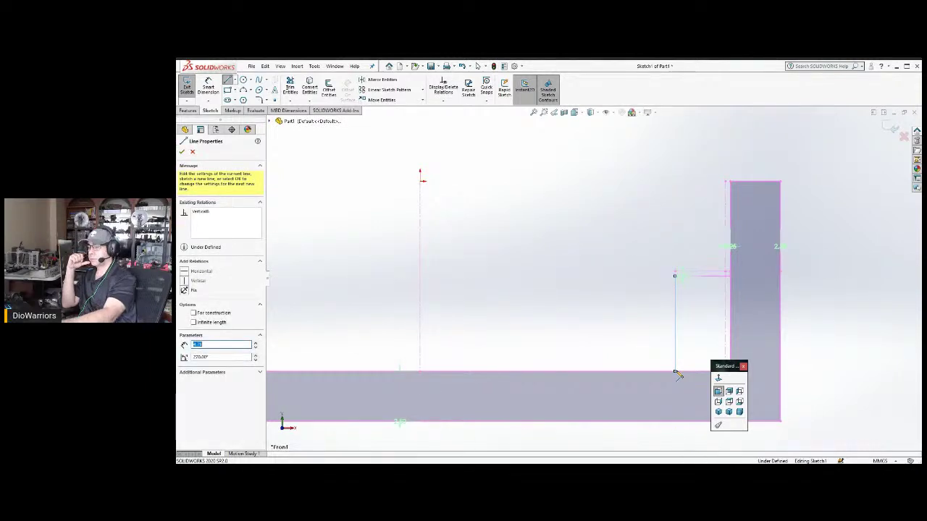
{"action": "key", "text": "Escape"}
Mirror the short horizontal line, its offset and the vertical line about the bracket's vertical centerline.
{"action": "scroll", "coordinate": [786, 323], "scroll_direction": "up", "scroll_amount": 3}
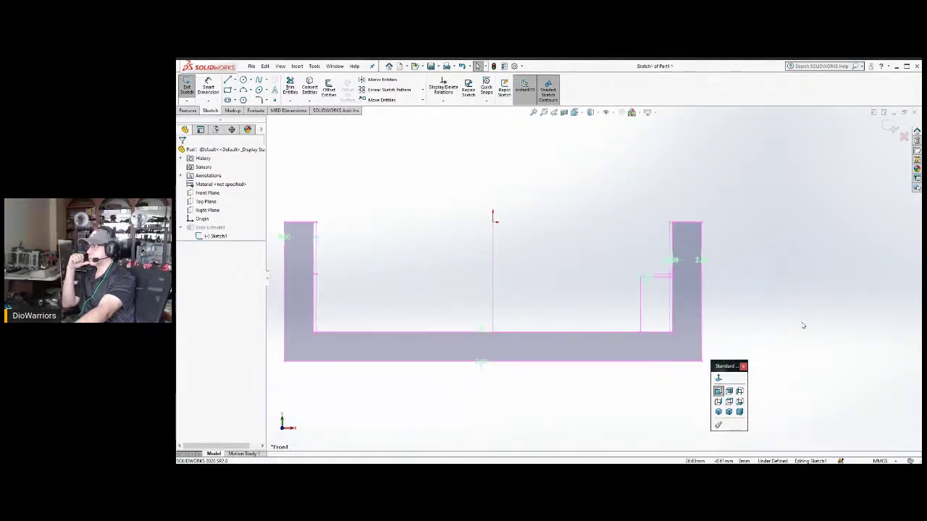
{"action": "scroll", "coordinate": [803, 325], "scroll_direction": "down", "scroll_amount": 2}
{"action": "scroll", "coordinate": [793, 328], "scroll_direction": "down", "scroll_amount": 1}
{"action": "left_click_drag", "start_coordinate": [570, 221], "coordinate": [545, 268]}
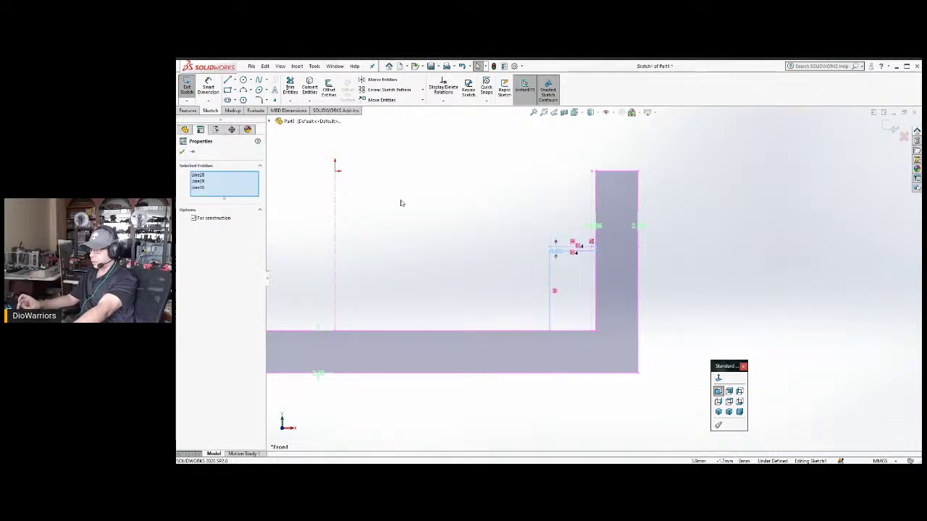
{"action": "left_click", "coordinate": [335, 241]}
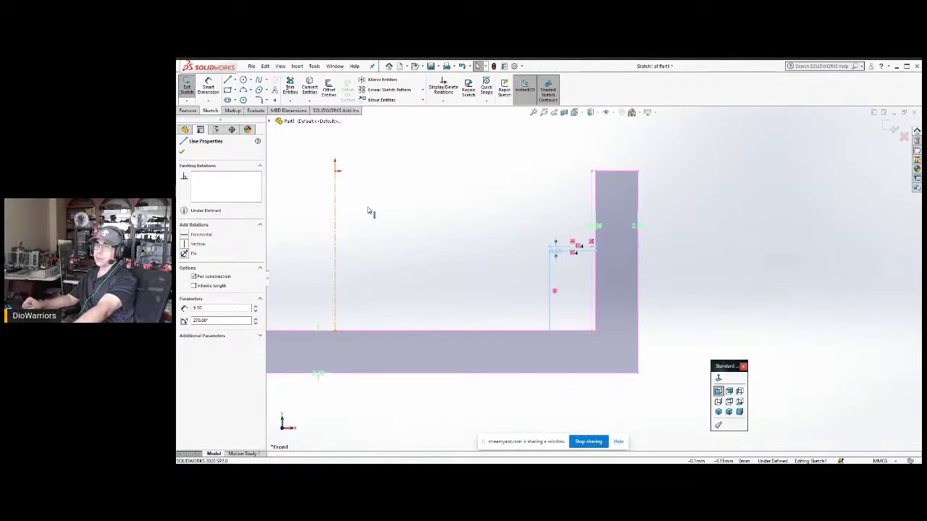
{"action": "left_click", "coordinate": [372, 83]}
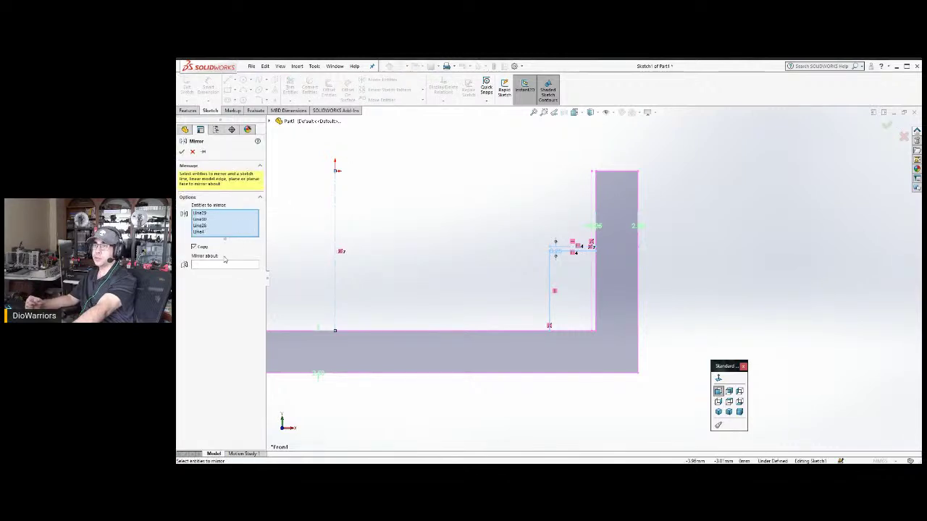
{"action": "left_click", "coordinate": [225, 266]}
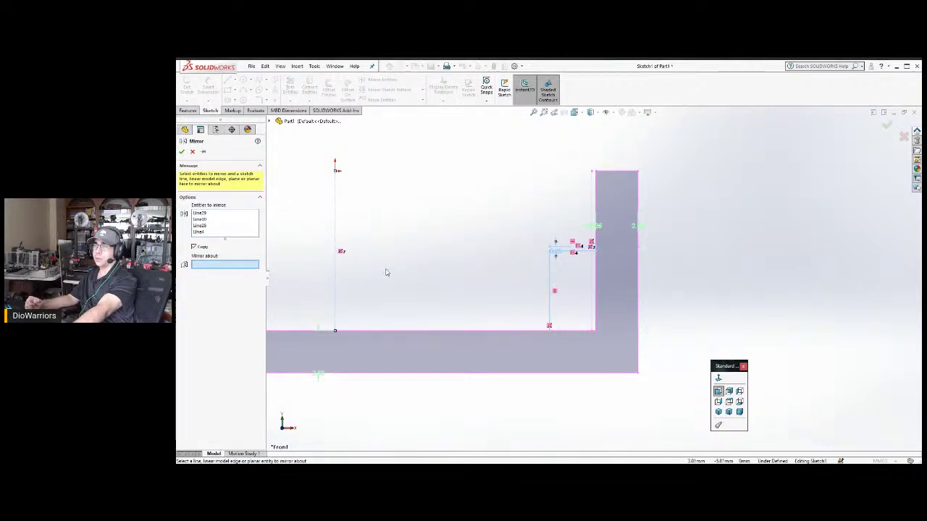
{"action": "key", "text": "f"}
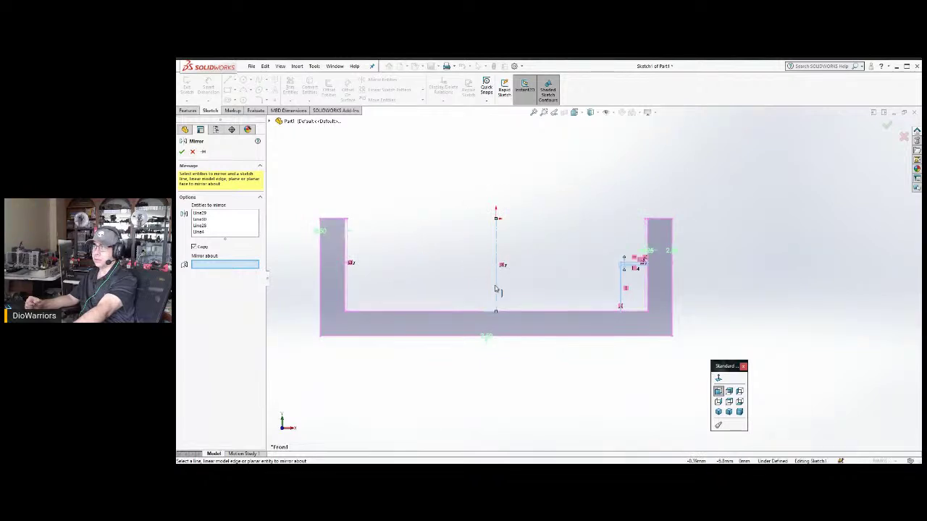
{"action": "left_click", "coordinate": [496, 290]}
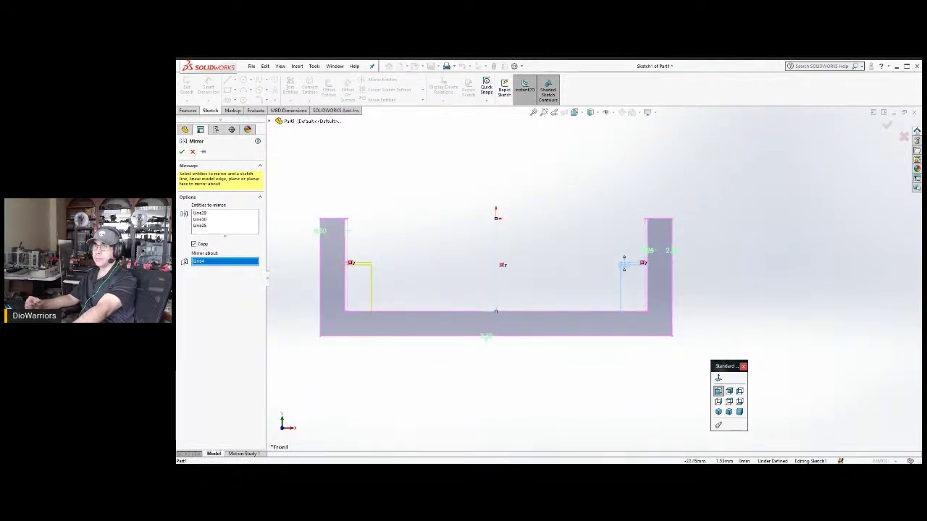
{"action": "left_click", "coordinate": [182, 151]}
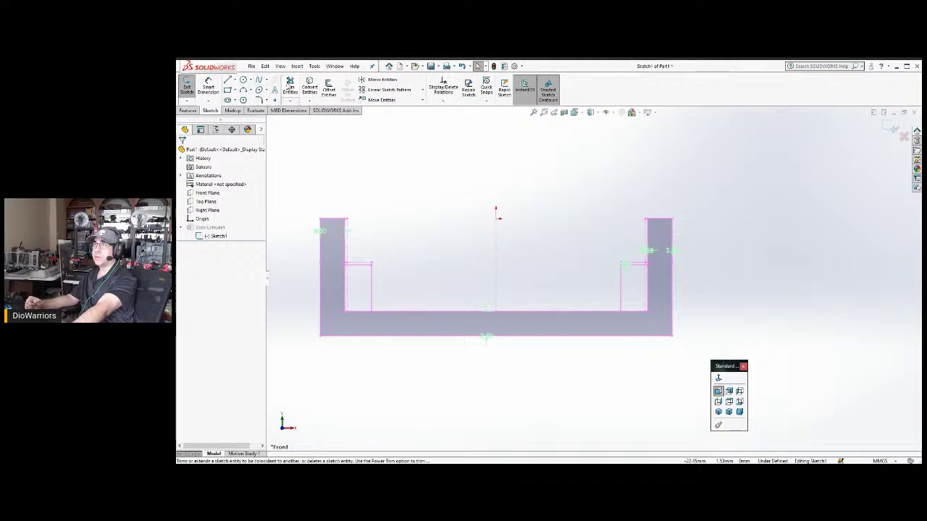
Trim the right wall's lower inner line and the base line beneath the step, merging the right step into the profile.
{"action": "scroll", "coordinate": [630, 304], "scroll_direction": "down", "scroll_amount": 3}
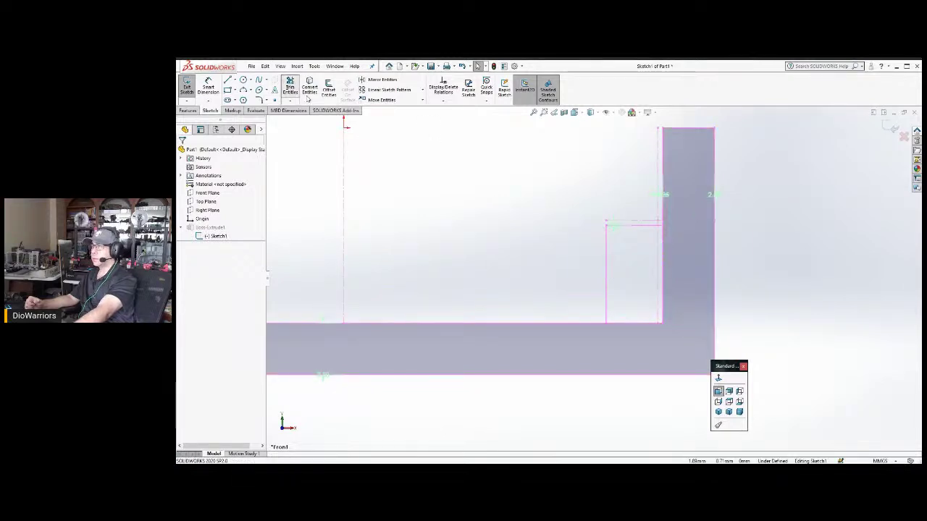
{"action": "left_click", "coordinate": [290, 85]}
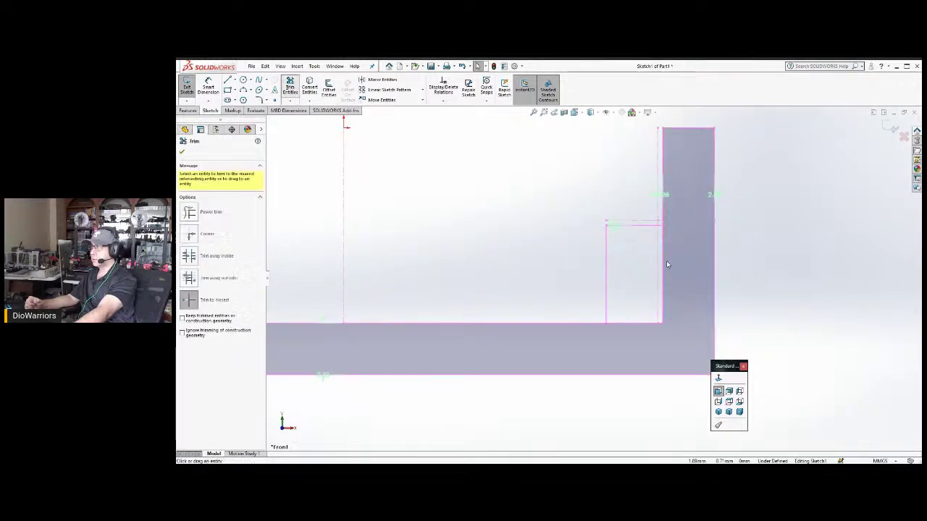
{"action": "left_click", "coordinate": [655, 325]}
Trim the left wall's lower inner line and the base line beneath the mirrored step, merging the left step into the profile.
{"action": "scroll", "coordinate": [340, 305], "scroll_direction": "up", "scroll_amount": 3}
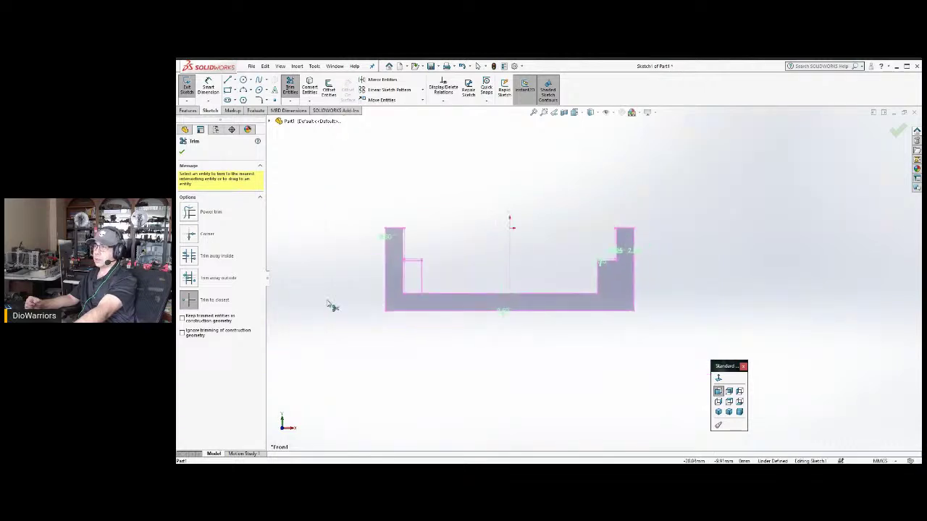
{"action": "scroll", "coordinate": [444, 296], "scroll_direction": "down", "scroll_amount": 6}
{"action": "scroll", "coordinate": [500, 239], "scroll_direction": "down", "scroll_amount": 1}
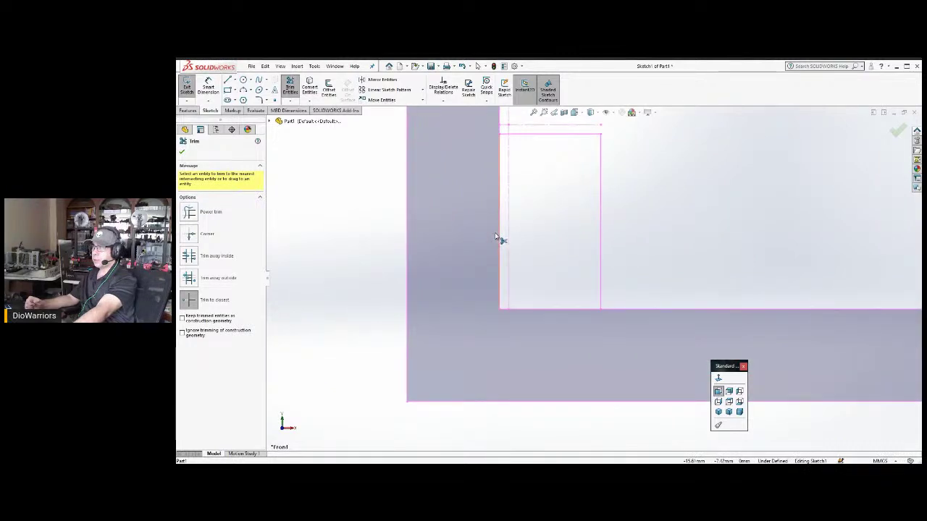
{"action": "left_click", "coordinate": [499, 239]}
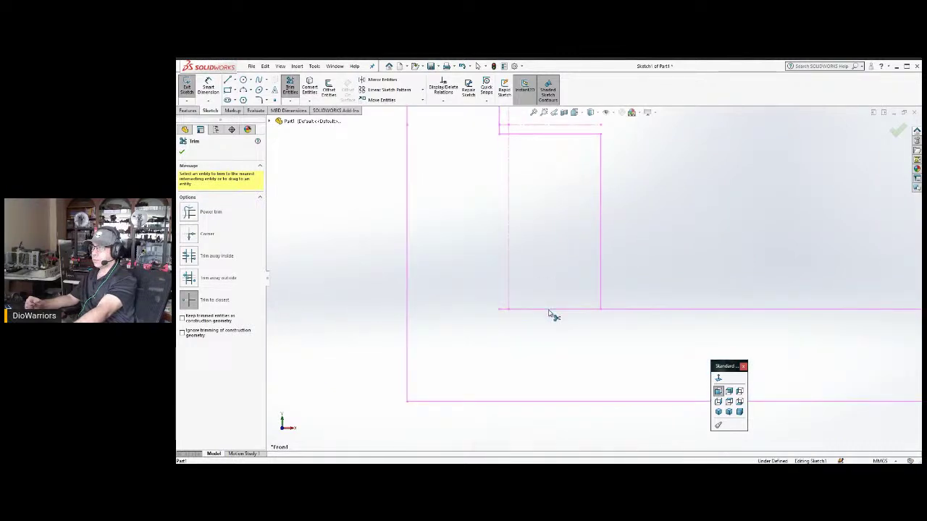
{"action": "left_click", "coordinate": [548, 310]}
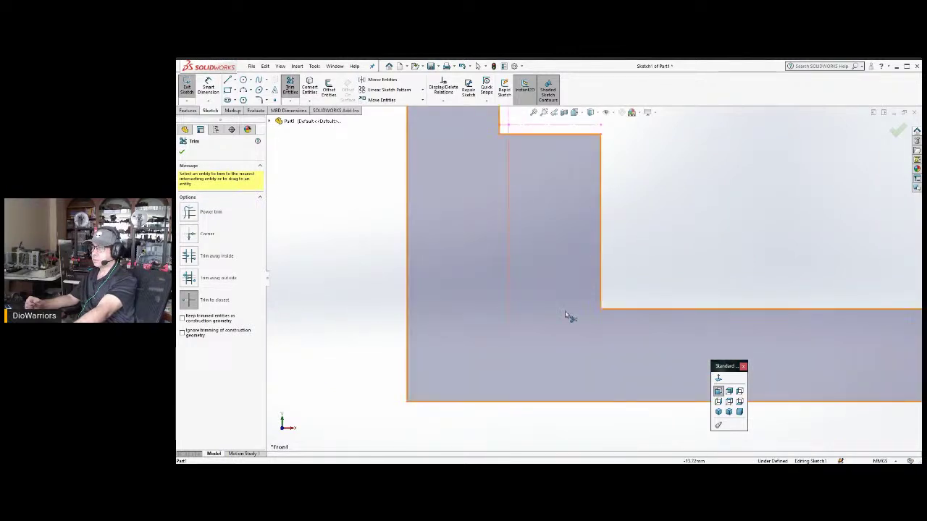
Exit the bracket's profile sketch so the mid-plane extrusion rebuilds with the steps inside both walls.
{"action": "scroll", "coordinate": [569, 316], "scroll_direction": "up", "scroll_amount": 6}
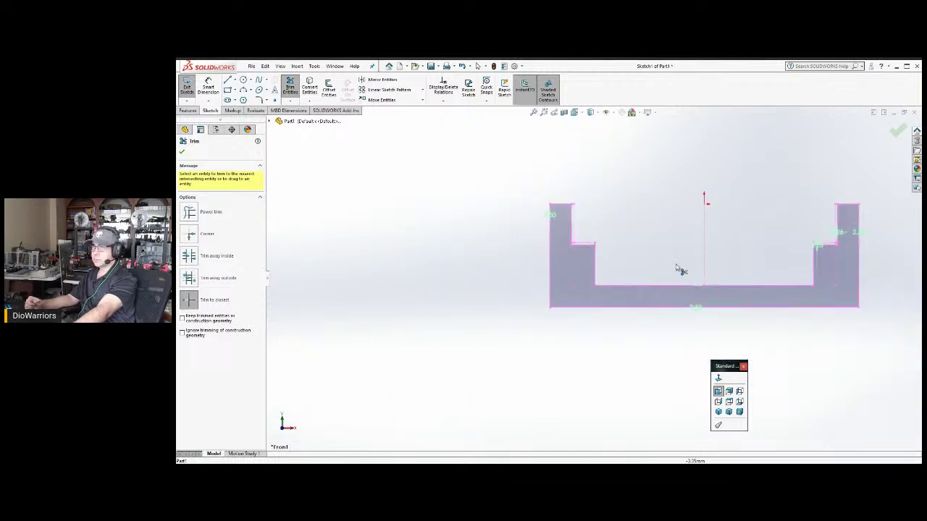
{"action": "scroll", "coordinate": [623, 246], "scroll_direction": "up", "scroll_amount": 2}
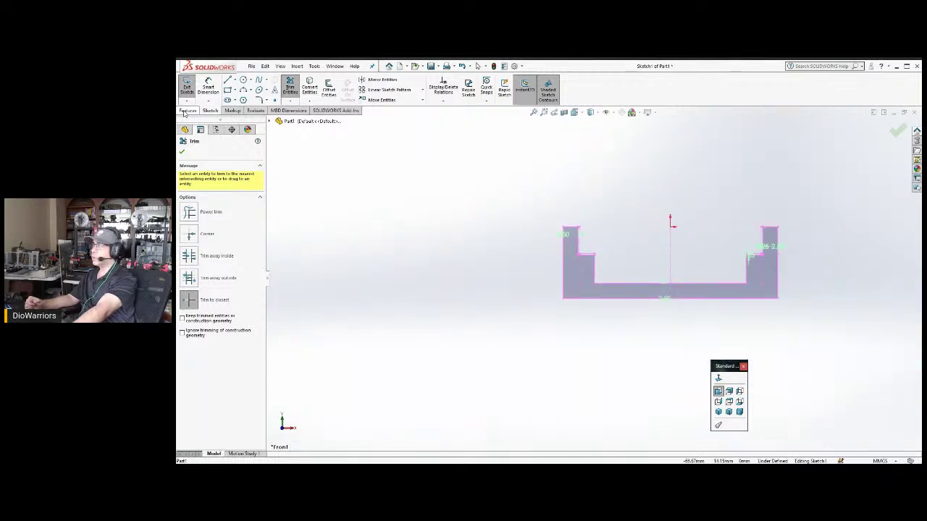
{"action": "left_click", "coordinate": [895, 129]}
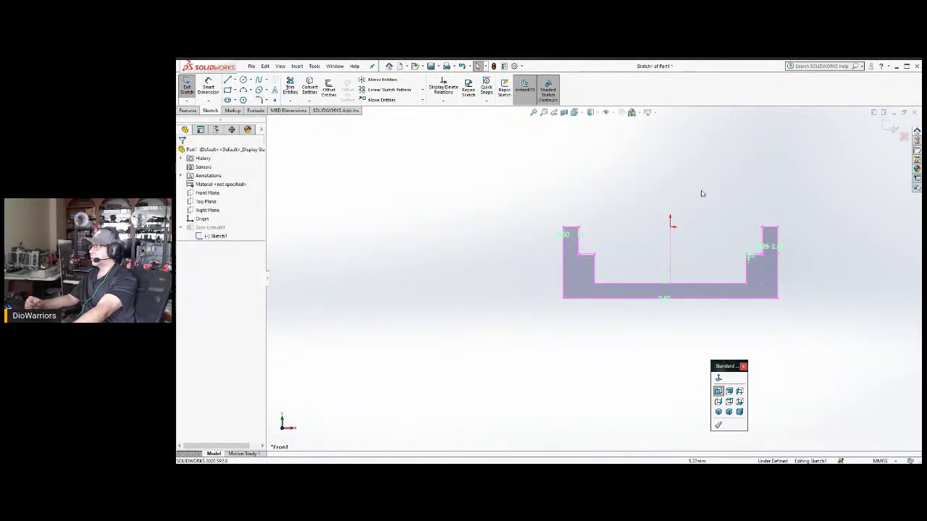
{"action": "middle_click_drag", "start_coordinate": [751, 167], "coordinate": [724, 203]}
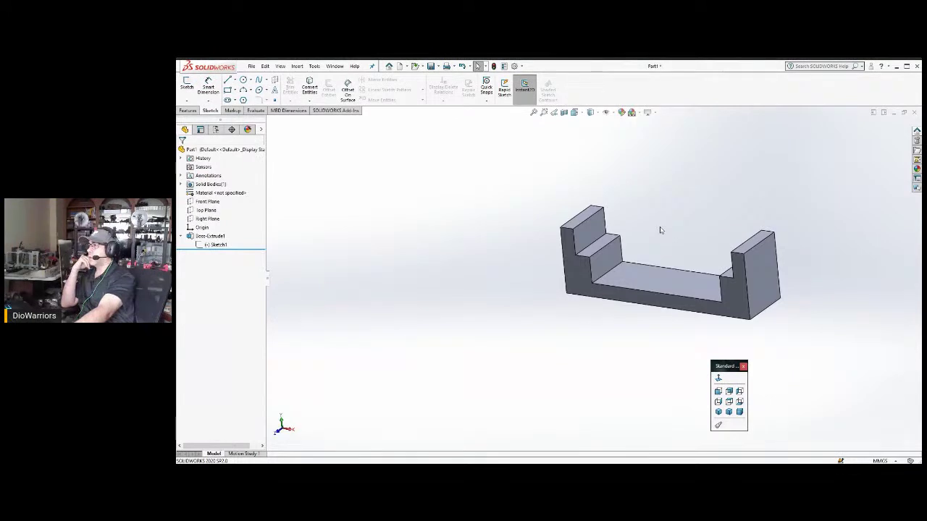
Start a sketch on the top face of the left wall's inner step, viewed normal to that face.
{"action": "middle_click_drag", "start_coordinate": [661, 209], "coordinate": [632, 249]}
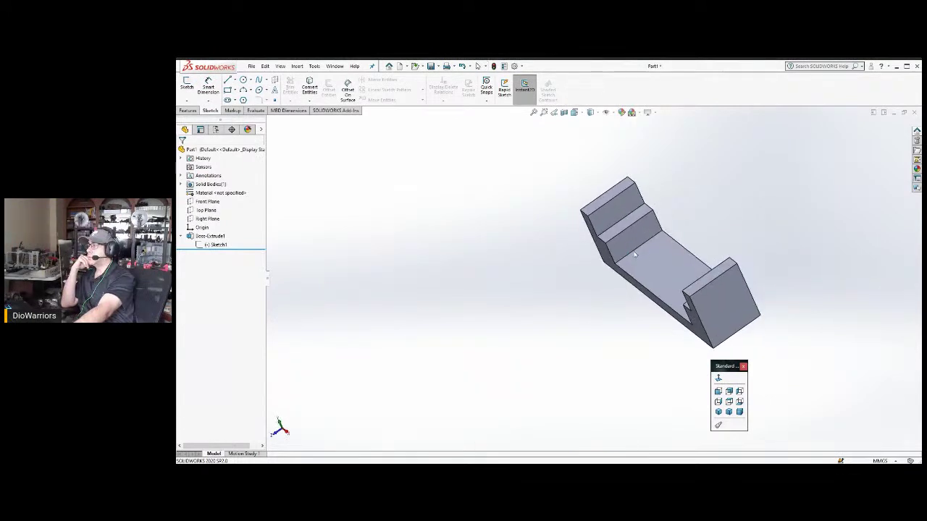
{"action": "scroll", "coordinate": [647, 211], "scroll_direction": "down", "scroll_amount": 3}
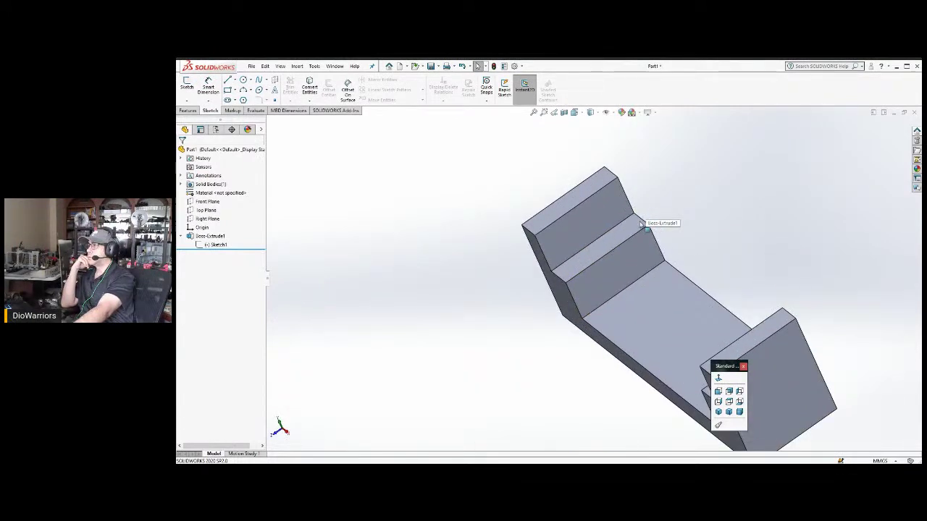
{"action": "left_click", "coordinate": [640, 224]}
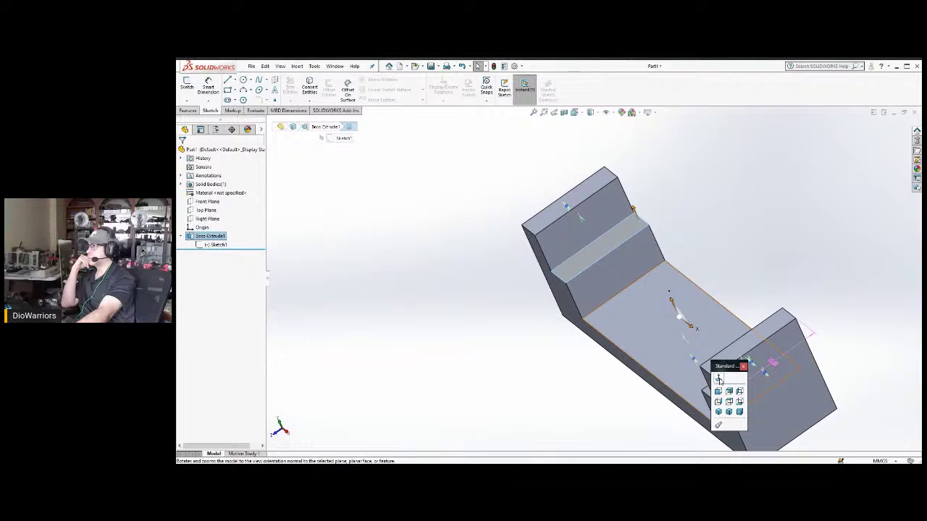
{"action": "left_click", "coordinate": [718, 378]}
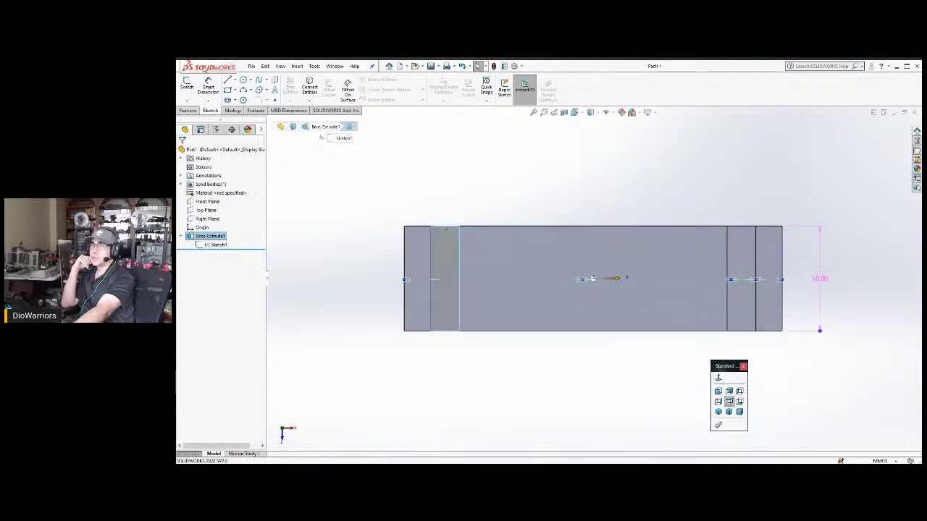
{"action": "left_click", "coordinate": [189, 89]}
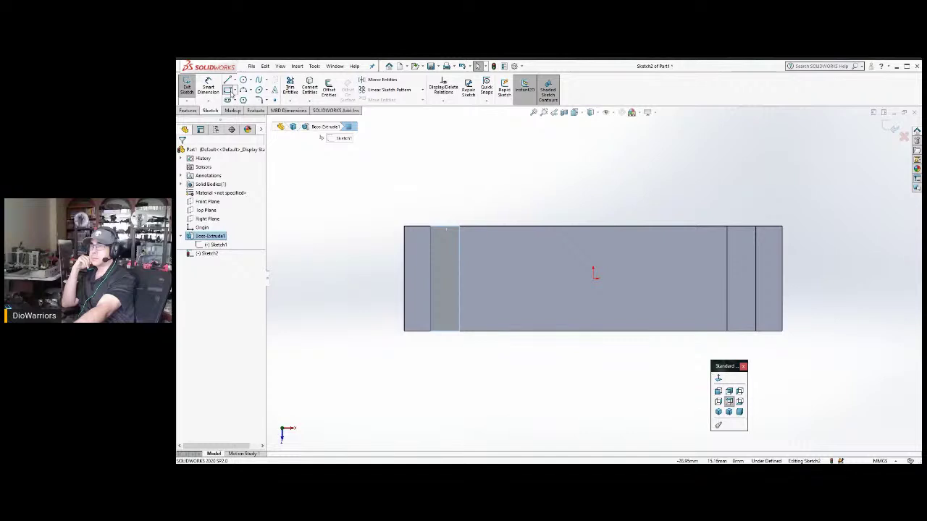
Draw a corner rectangle across the full width of the left step at its rear end, 0.75 mm deep and 2.75 mm wide.
{"action": "left_click", "coordinate": [227, 90]}
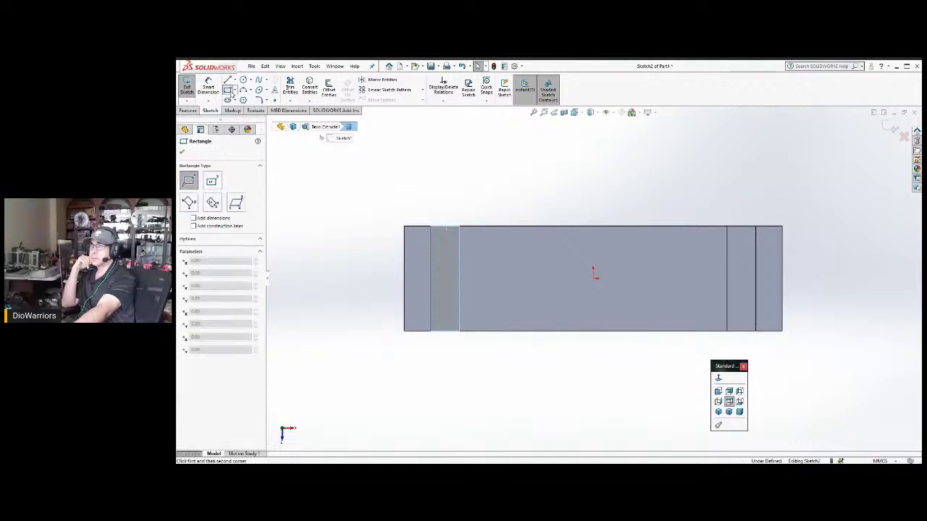
{"action": "left_click", "coordinate": [430, 226]}
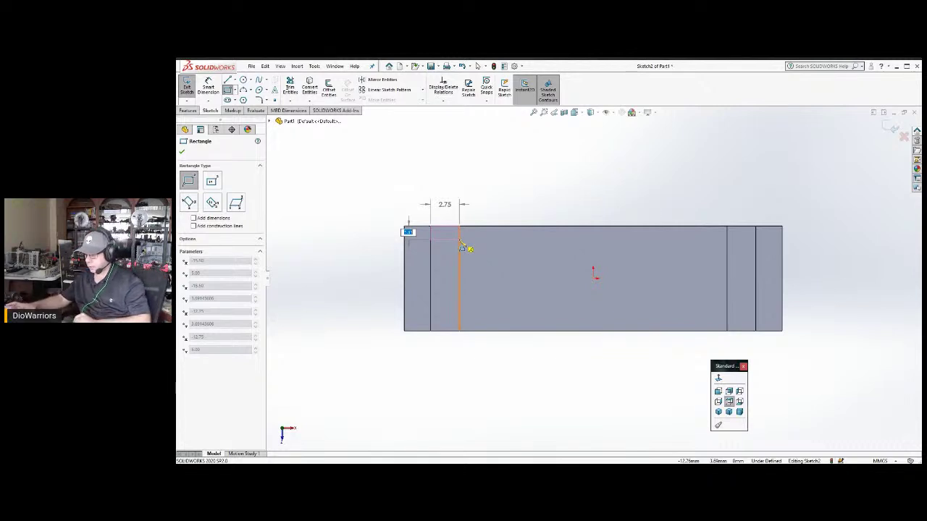
{"action": "type", "text": "0."}
{"action": "type", "text": "75"}
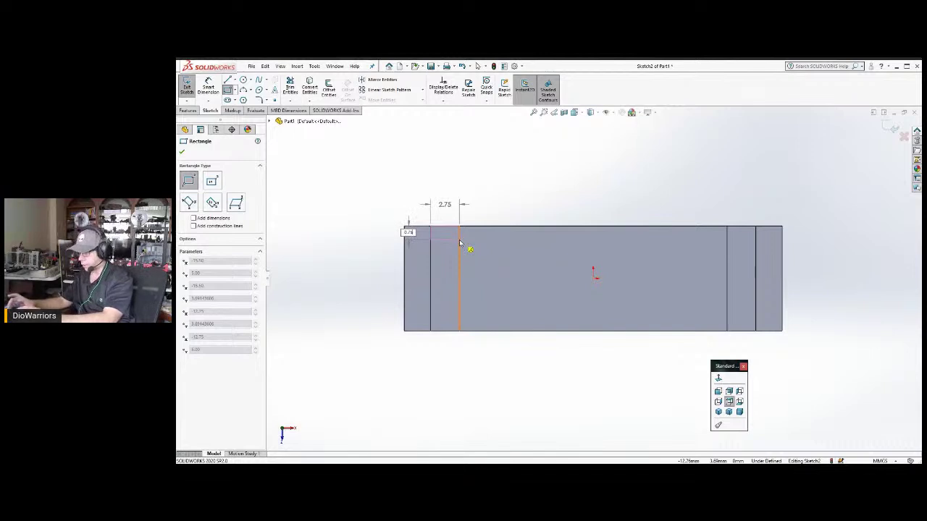
{"action": "key", "text": "Return"}
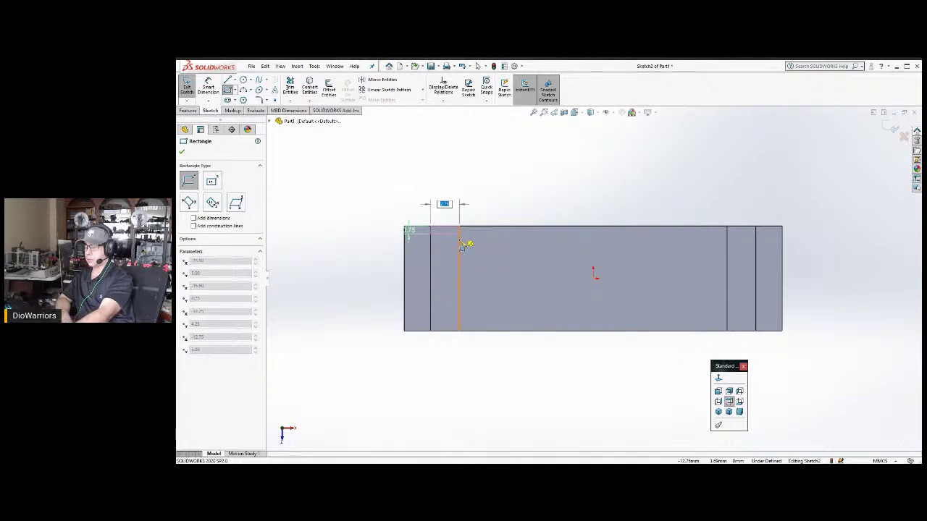
{"action": "key", "text": "Return"}
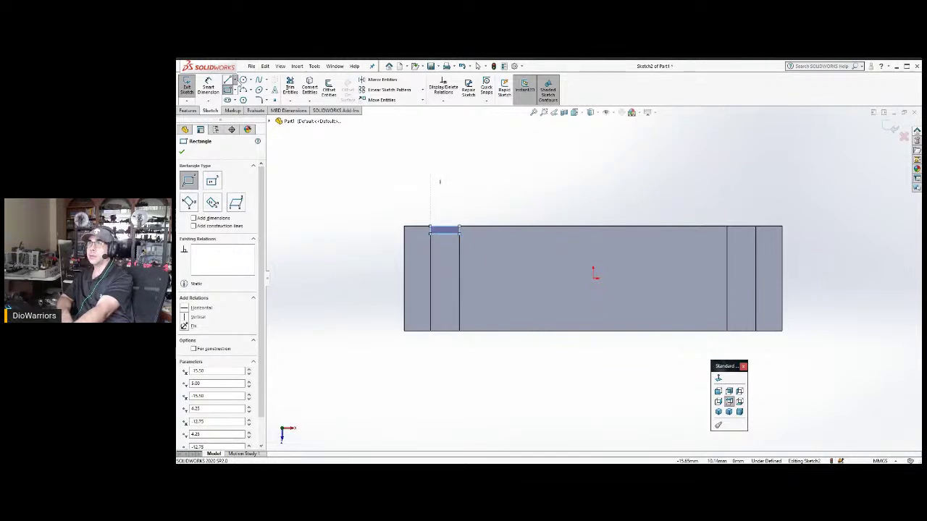
{"action": "key", "text": "Escape"}
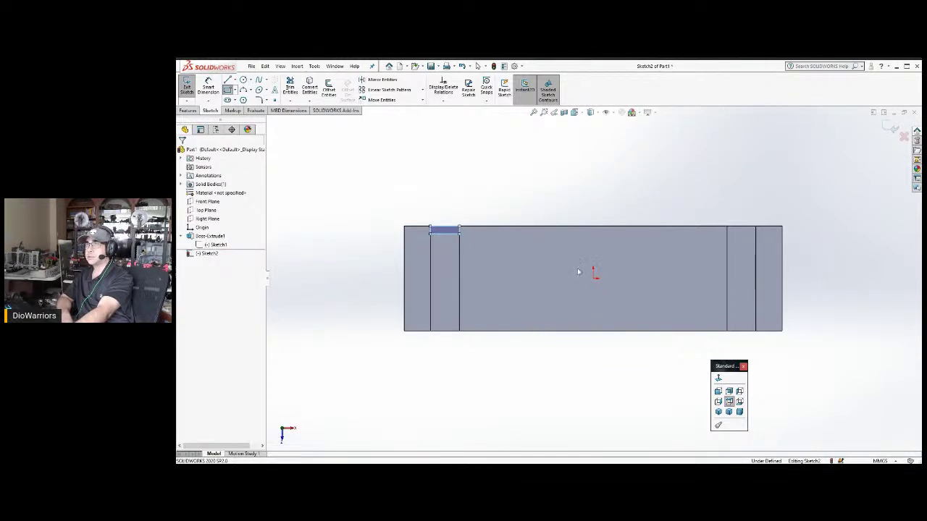
Draw a vertical construction line about 7 mm long from the origin past the bracket's rear edge.
{"action": "key", "text": "l"}
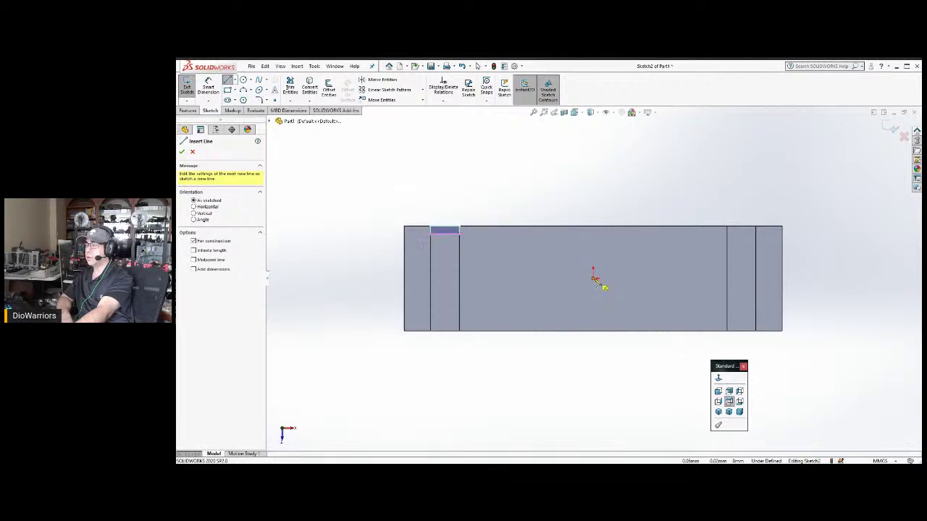
{"action": "key", "text": "Escape"}
{"action": "left_click", "coordinate": [597, 208]}
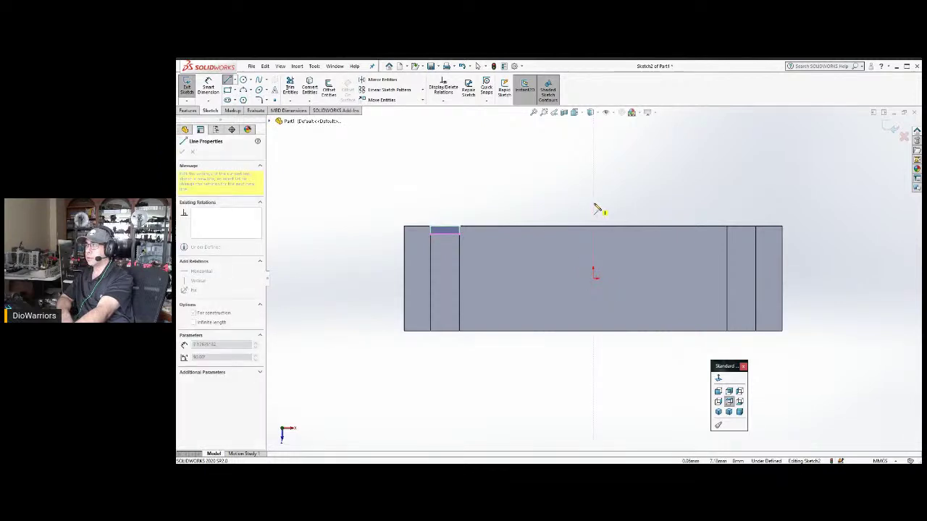
{"action": "key", "text": "Escape"}
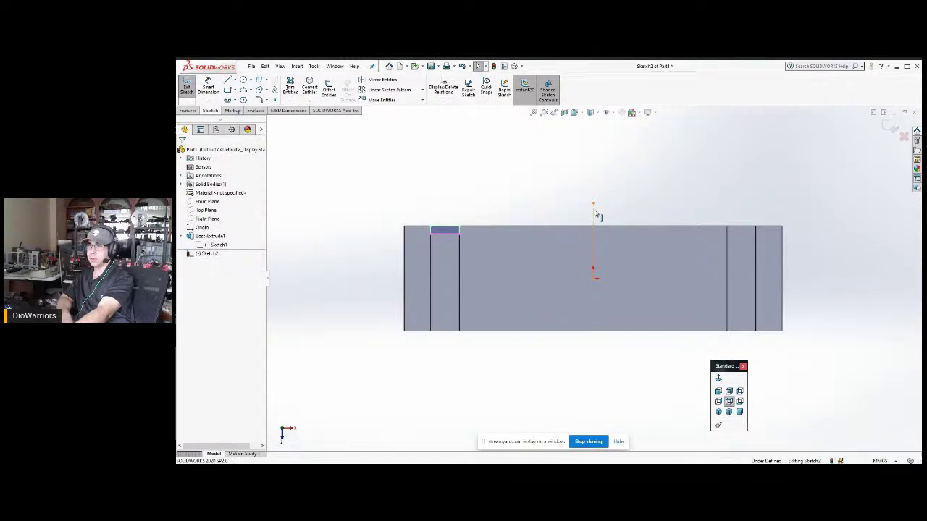
Mirror the small rectangle about the vertical construction line onto the right step.
{"action": "left_click", "coordinate": [595, 211]}
{"action": "left_click", "coordinate": [609, 172]}
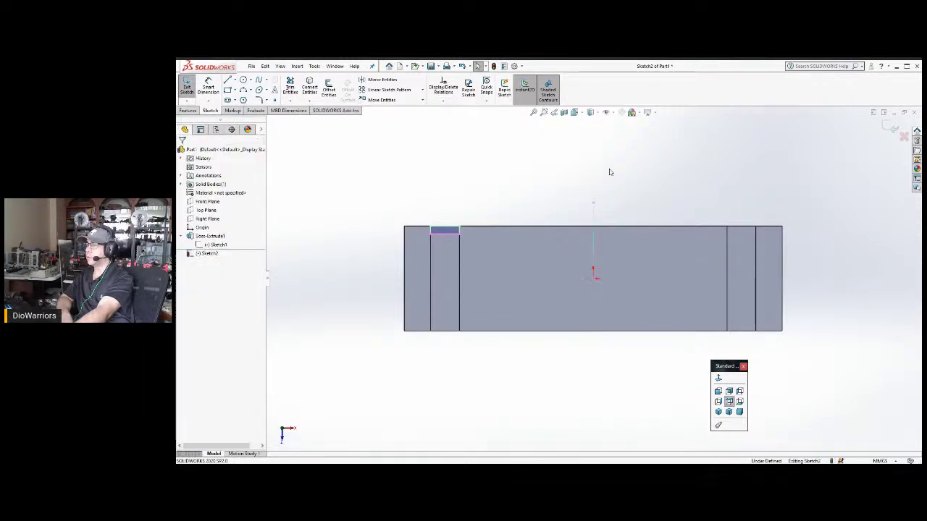
{"action": "left_click_drag", "start_coordinate": [626, 163], "coordinate": [421, 322]}
{"action": "left_click", "coordinate": [383, 82]}
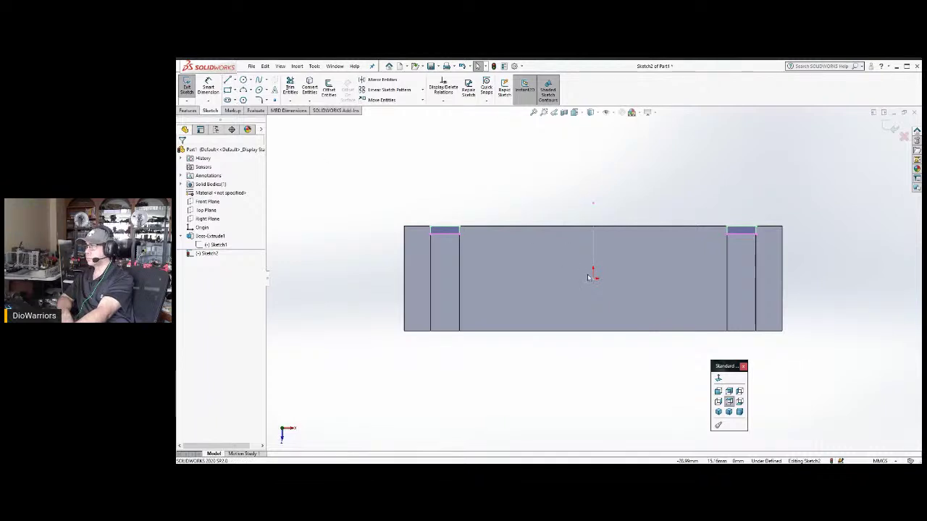
Draw a horizontal construction line about 22 mm long from the origin past the bracket's right end.
{"action": "key", "text": "l"}
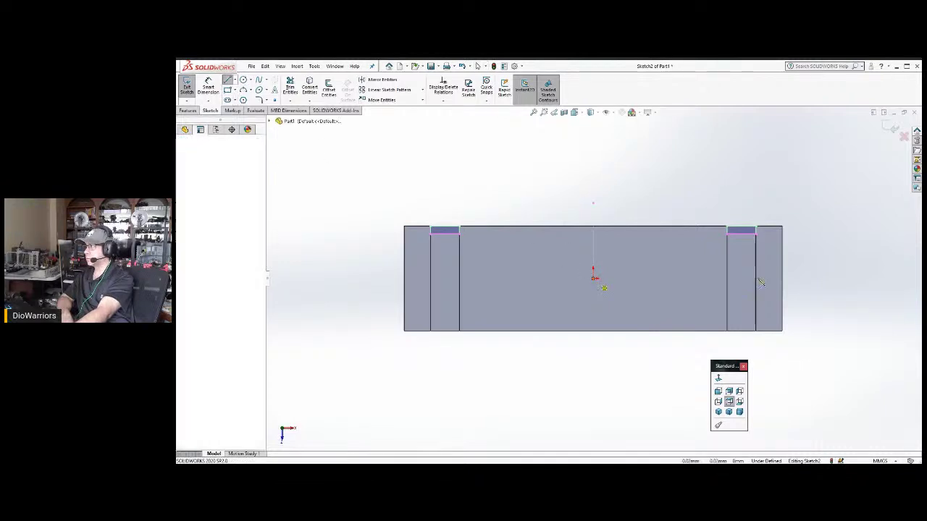
{"action": "left_click", "coordinate": [825, 282]}
{"action": "left_click", "coordinate": [825, 283]}
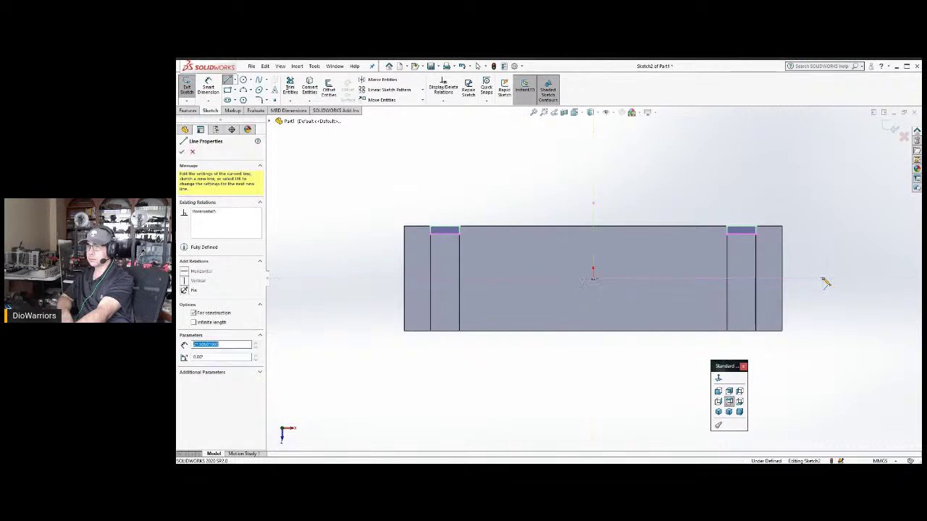
{"action": "key", "text": "Escape"}
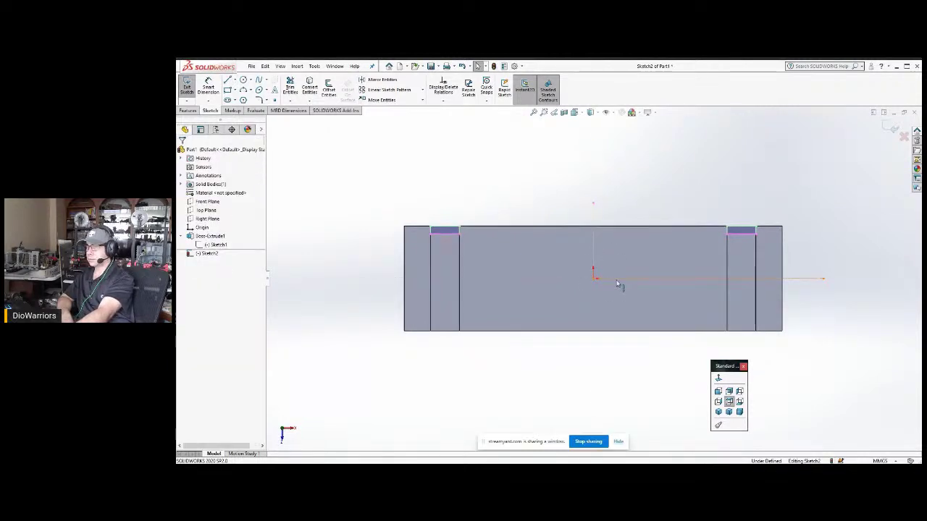
Mirror both small rectangles about the horizontal construction line to the front ends of the steps.
{"action": "left_click", "coordinate": [617, 281]}
{"action": "mouse_move", "coordinate": [418, 214]}
{"action": "left_mouse_down"}
{"action": "mouse_move", "coordinate": [758, 297]}
{"action": "mouse_move", "coordinate": [832, 303]}
{"action": "left_mouse_up"}
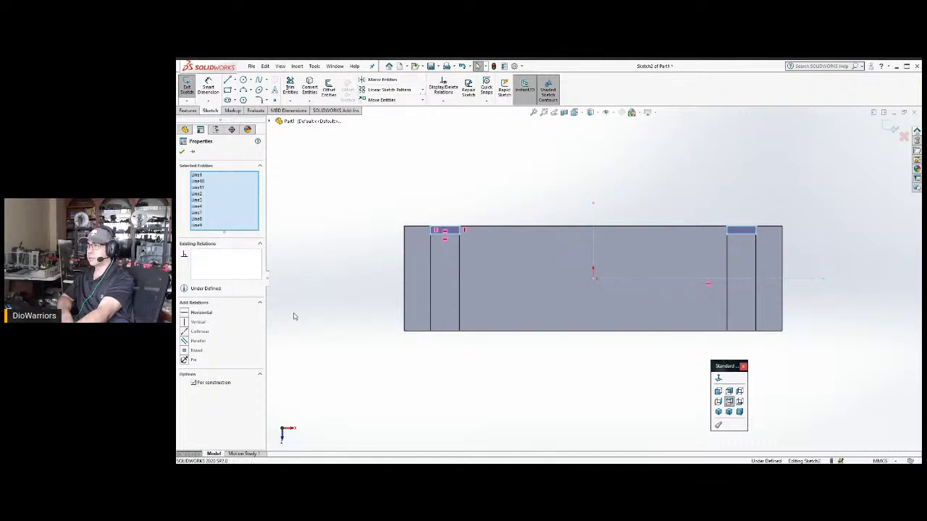
{"action": "left_click", "coordinate": [374, 82]}
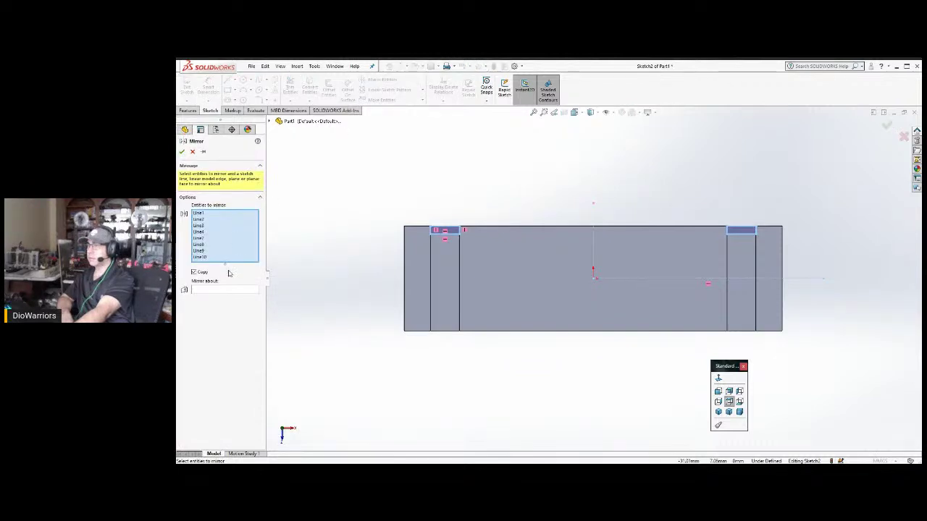
{"action": "left_click", "coordinate": [228, 291]}
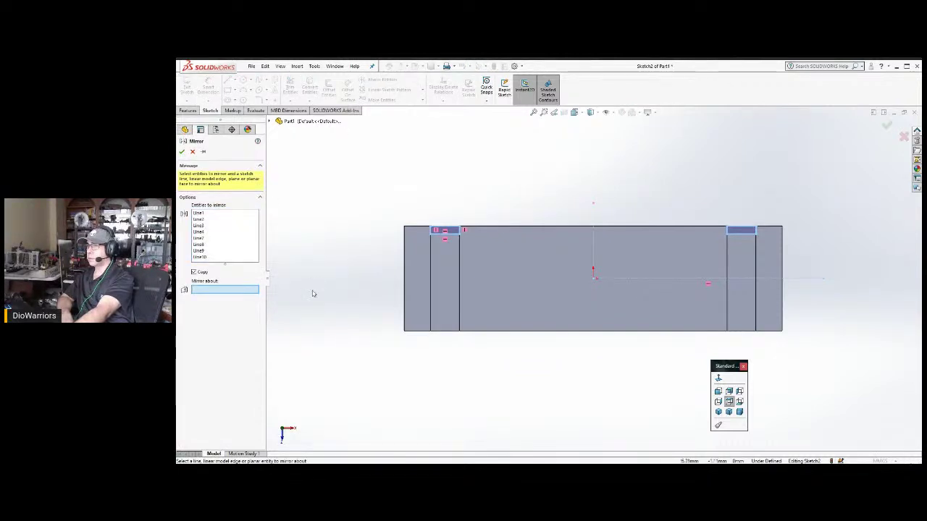
{"action": "left_click", "coordinate": [629, 279]}
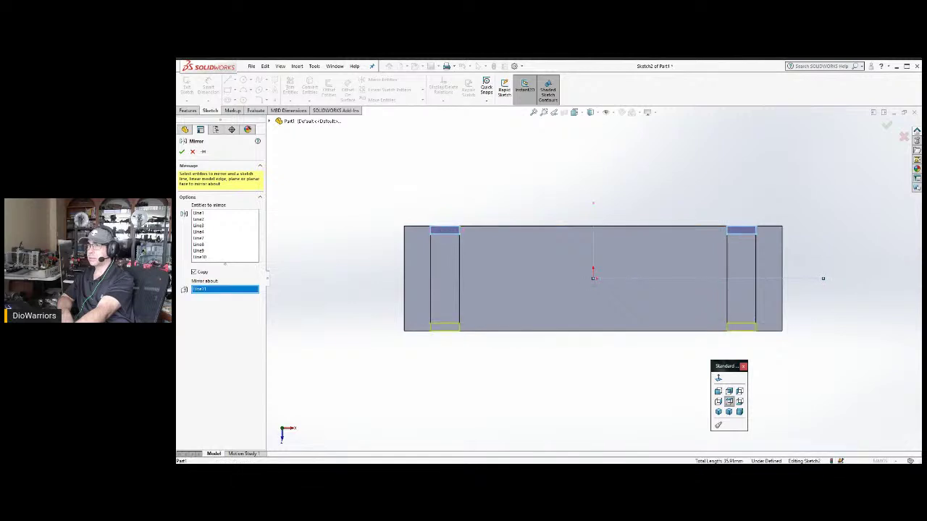
{"action": "left_click", "coordinate": [182, 152]}
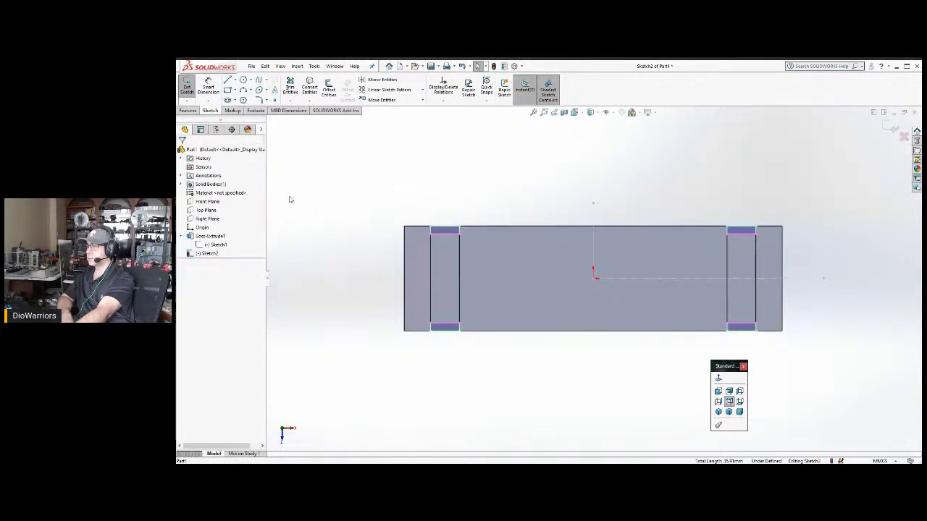
Extrude the four rectangles as a boss using Up To Surface, ending at the left wall's top face with merged result.
{"action": "mouse_move", "coordinate": [618, 362]}
{"action": "middle_mouse_down"}
{"action": "mouse_move", "coordinate": [565, 311]}
{"action": "mouse_move", "coordinate": [476, 258]}
{"action": "middle_mouse_up"}
{"action": "left_click", "coordinate": [187, 110]}
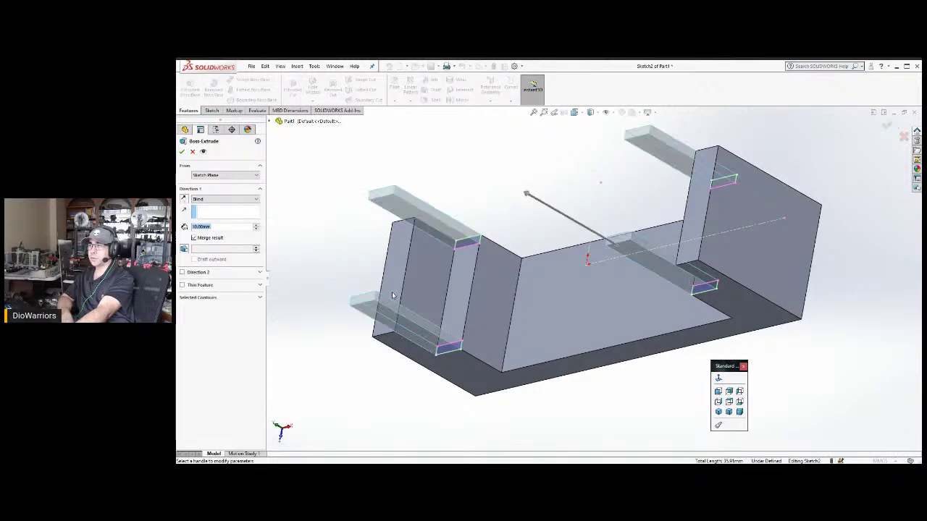
{"action": "left_click", "coordinate": [243, 199]}
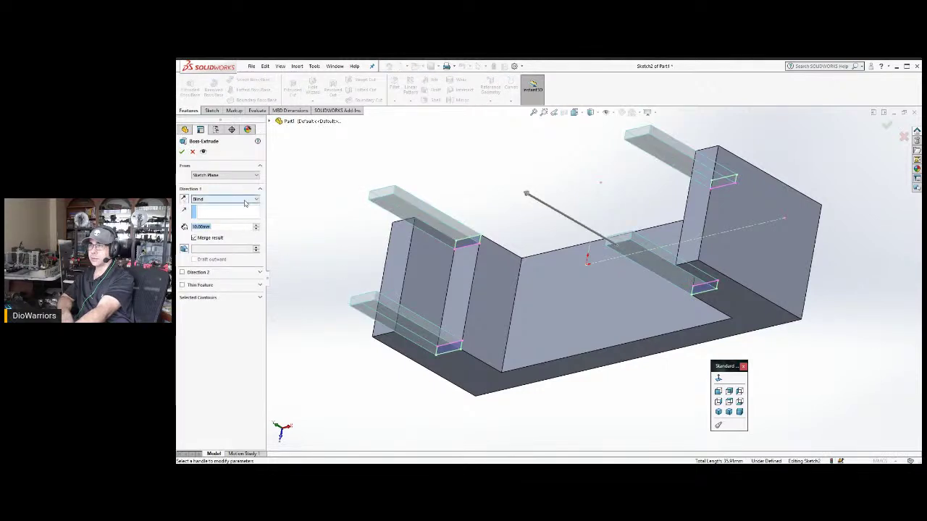
{"action": "left_click", "coordinate": [217, 233]}
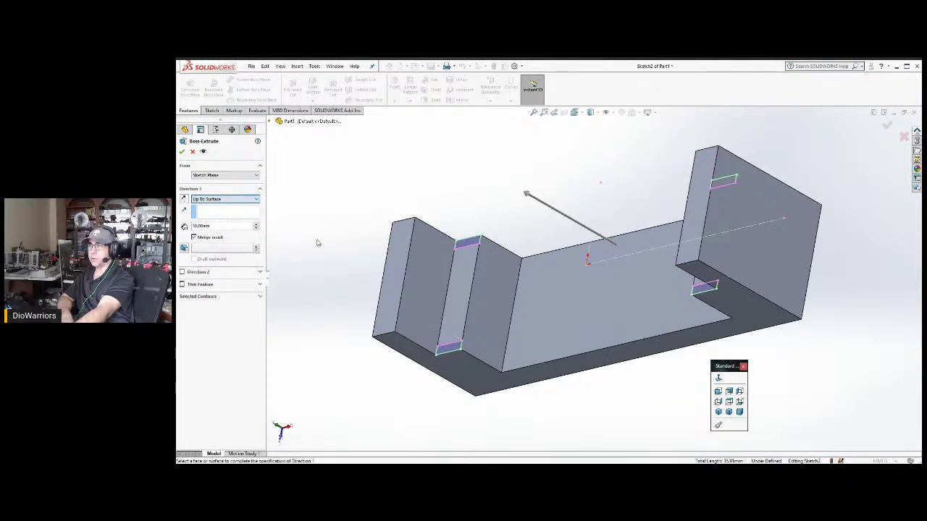
{"action": "left_click", "coordinate": [398, 276]}
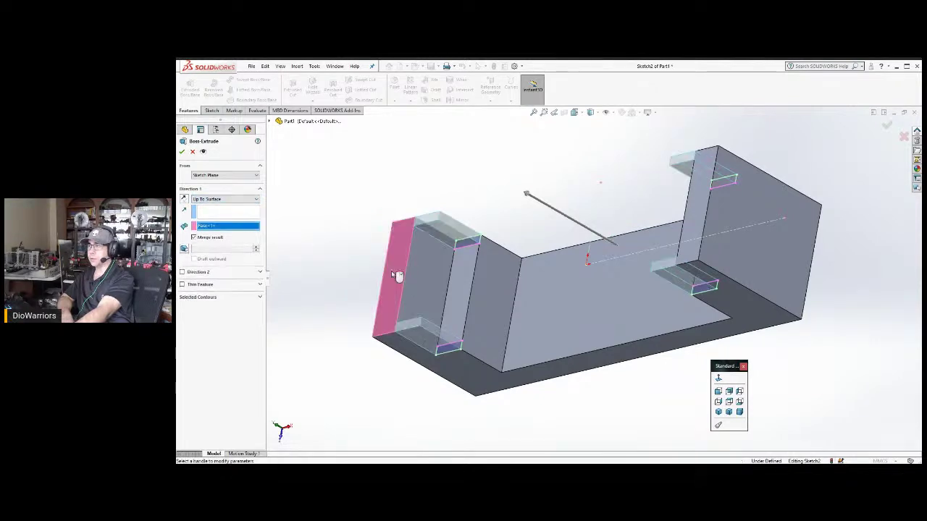
{"action": "left_click", "coordinate": [183, 152]}
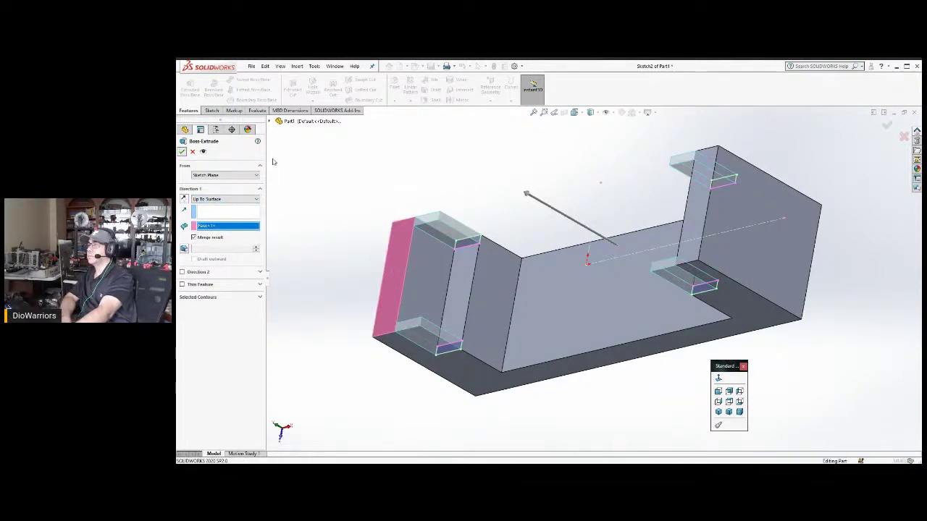
Finish the boss extrusion and save the part as "Stand 1-1" in the SW2020 folder.
{"action": "middle_click_drag", "start_coordinate": [345, 204], "coordinate": [550, 233]}
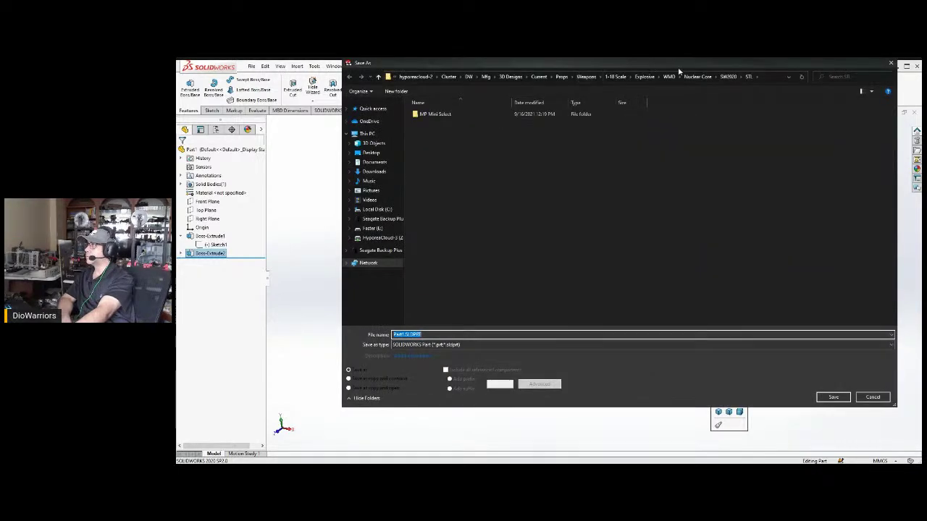
{"action": "left_click", "coordinate": [728, 77]}
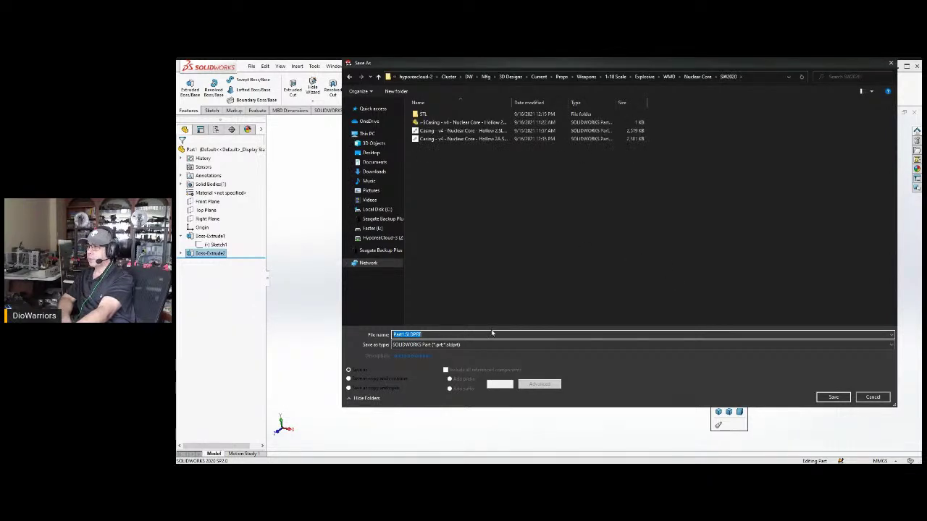
{"action": "left_click", "coordinate": [403, 335]}
{"action": "double_click", "coordinate": [402, 335]}
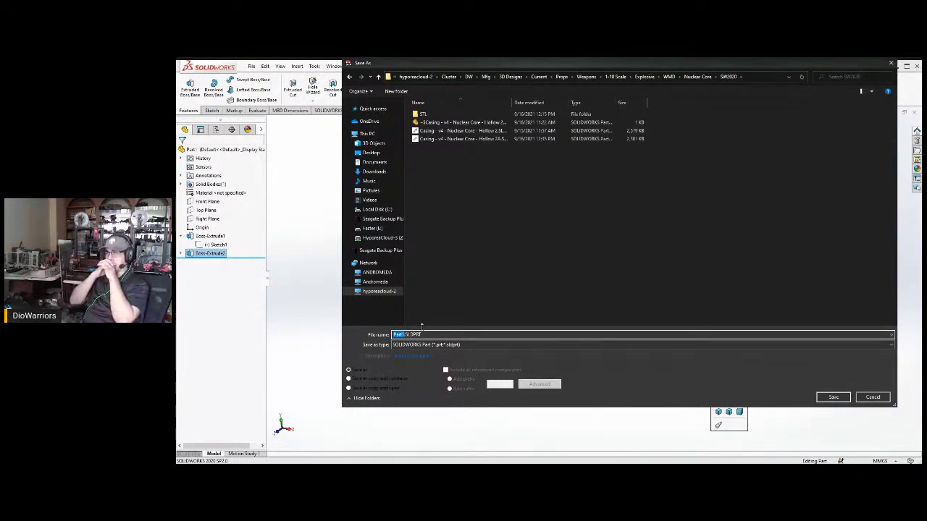
{"action": "type", "text": "Sta"}
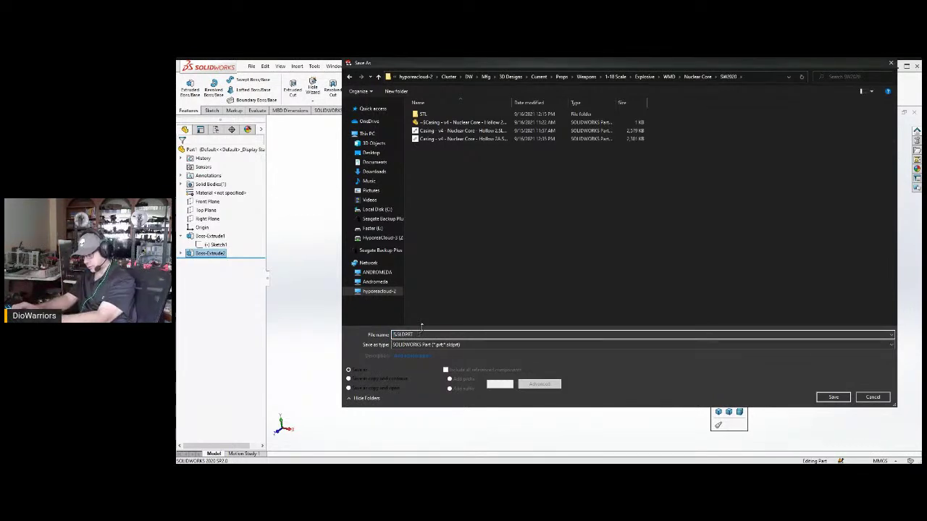
{"action": "type", "text": "nd"}
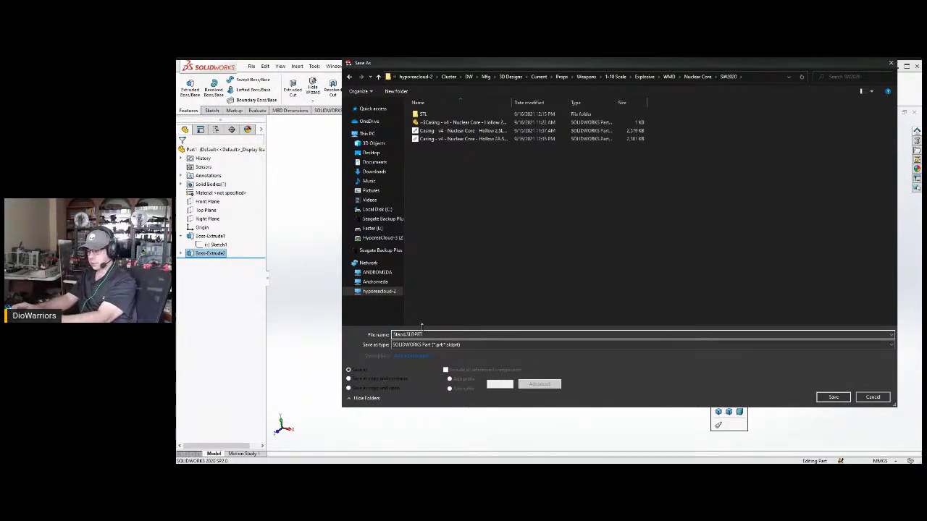
{"action": "type", "text": " 1-5"}
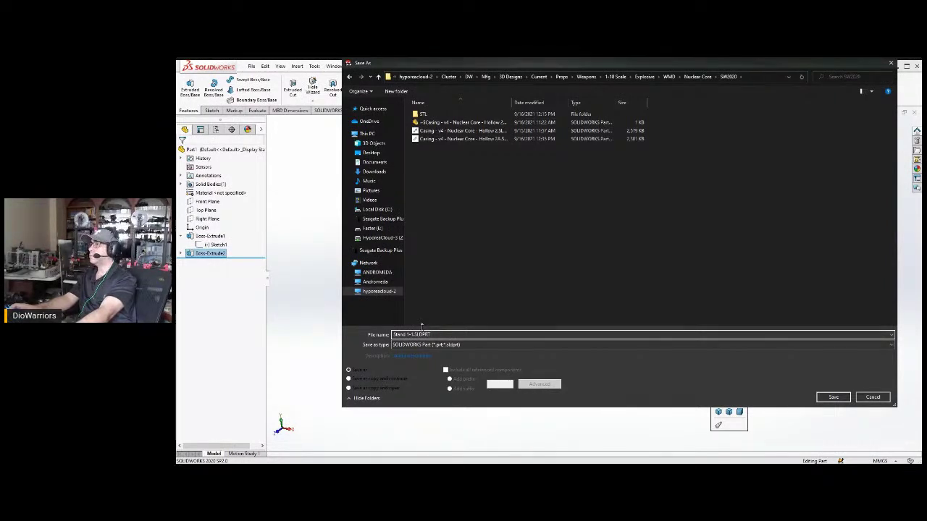
{"action": "key", "text": "Return"}
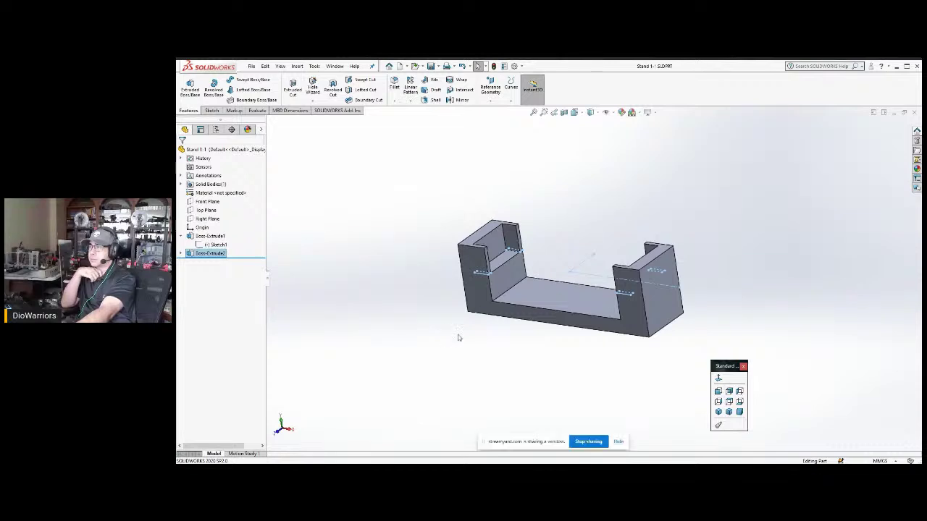
Create a new assembly and insert the Stand 1-1 part at its origin.
{"action": "left_click", "coordinate": [354, 206]}
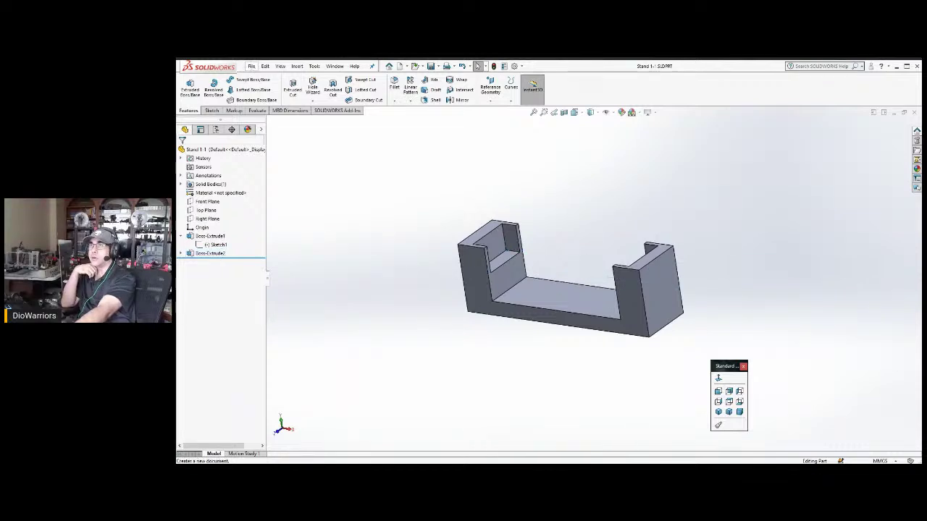
{"action": "left_click", "coordinate": [260, 78]}
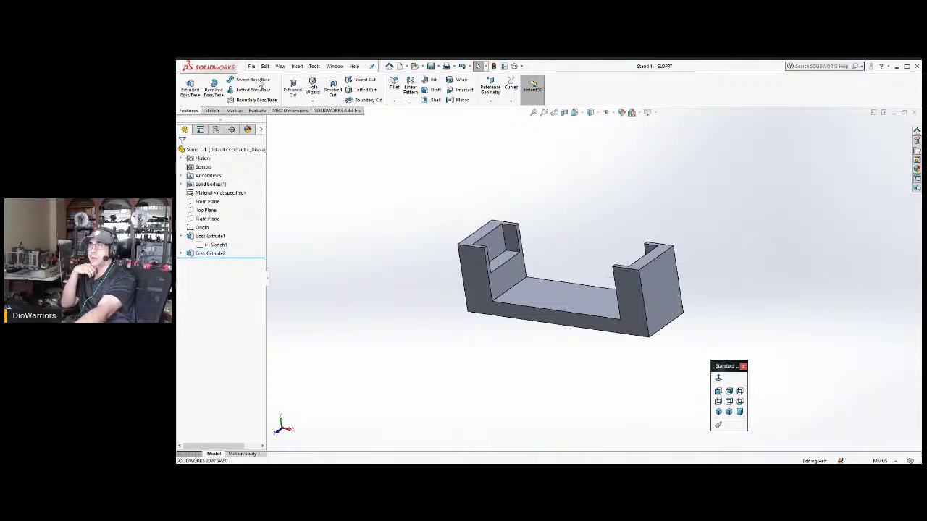
{"action": "left_click", "coordinate": [325, 265]}
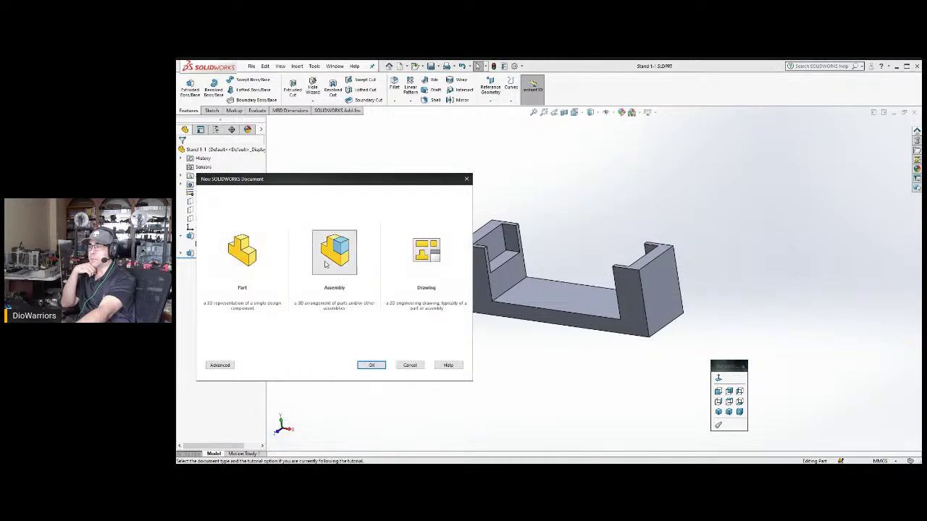
{"action": "left_click", "coordinate": [370, 365]}
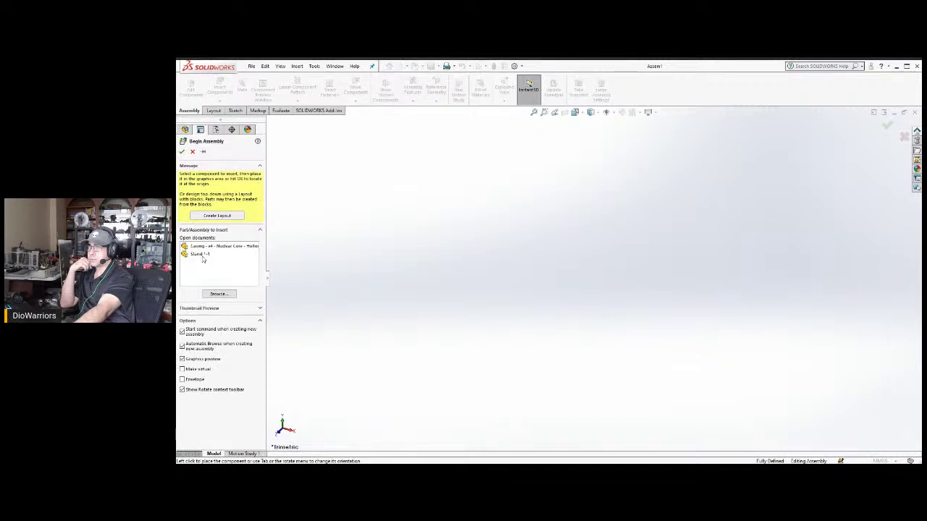
{"action": "left_click", "coordinate": [202, 254]}
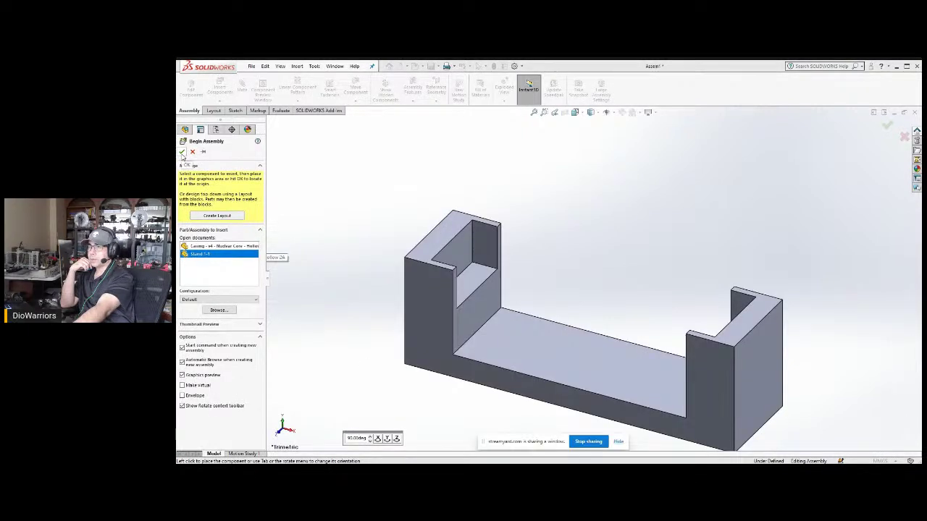
{"action": "left_click", "coordinate": [181, 153]}
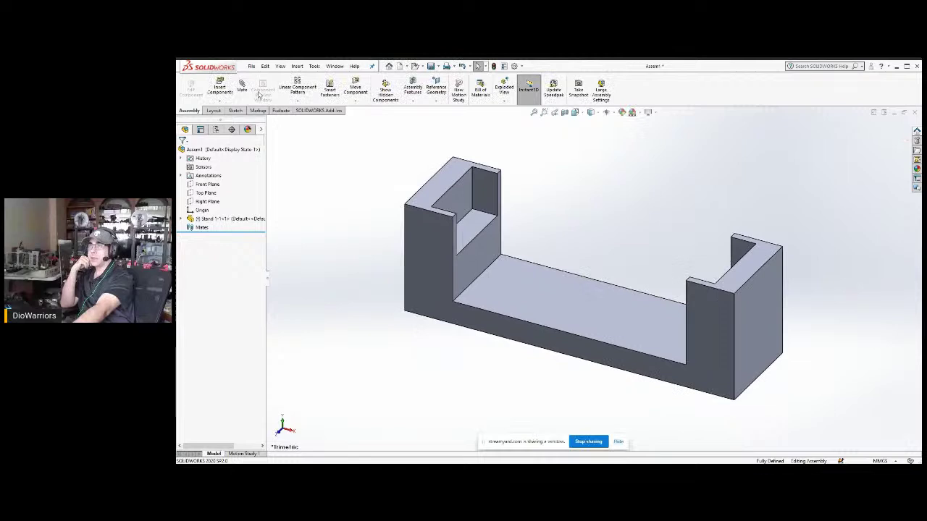
Insert the open nuclear core casing part into the assembly, placing it freely above the stand.
{"action": "left_click", "coordinate": [220, 89]}
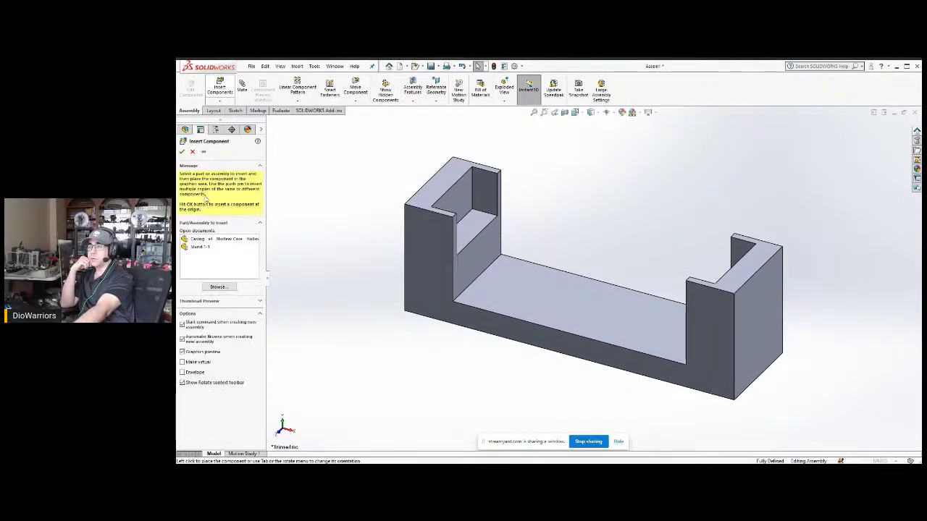
{"action": "left_click", "coordinate": [210, 240]}
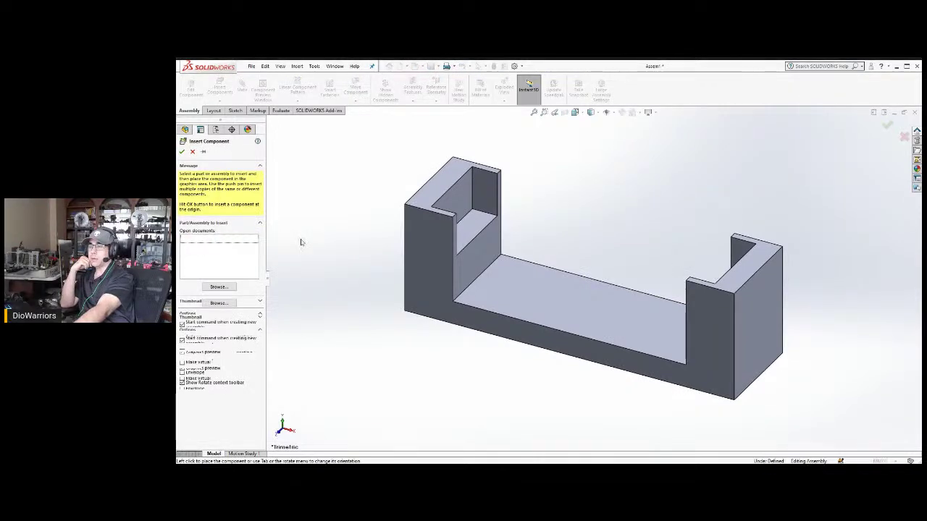
{"action": "scroll", "coordinate": [643, 215], "scroll_direction": "up", "scroll_amount": 2}
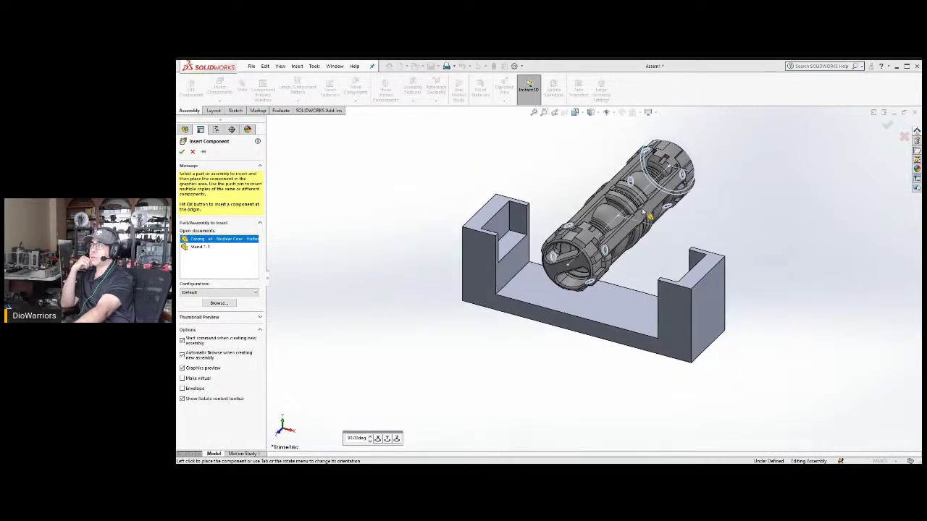
{"action": "left_click", "coordinate": [644, 194]}
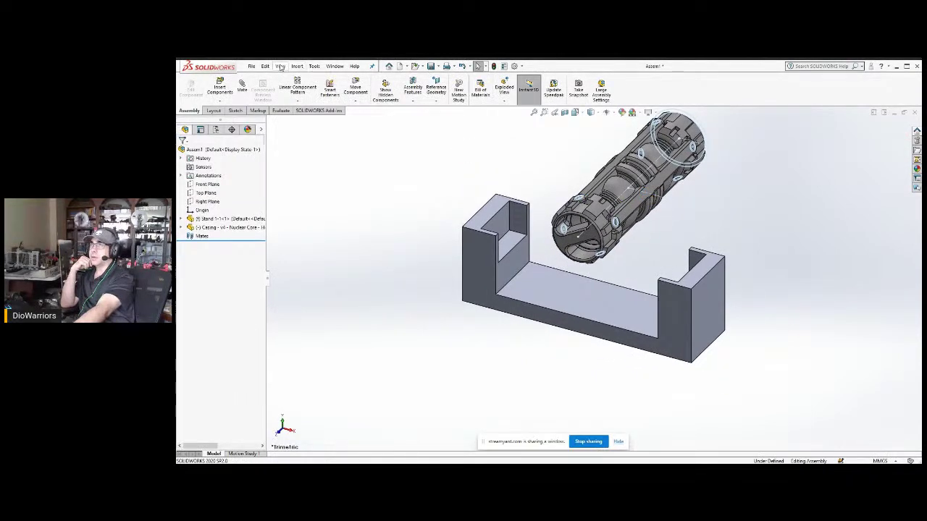
Turn on Hide All Types to hide the casing's sketches and reference items.
{"action": "mouse_move", "coordinate": [311, 133]}
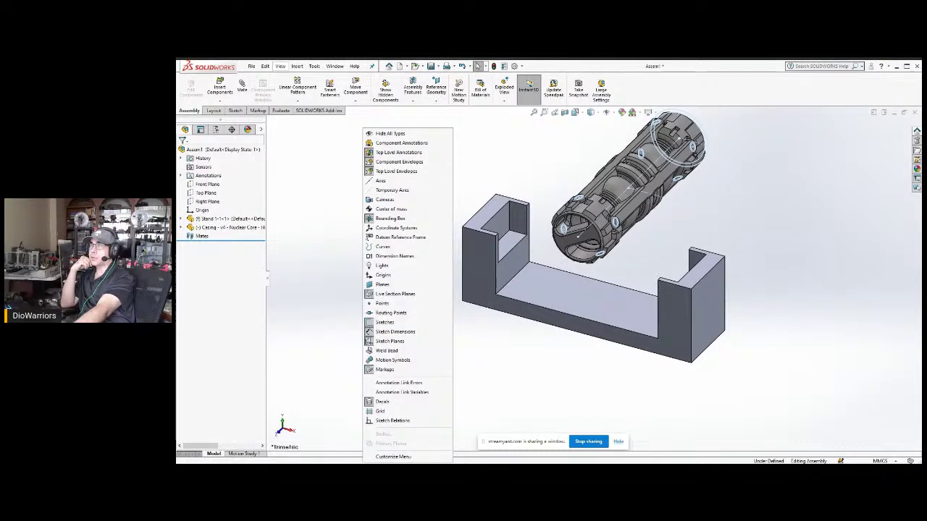
{"action": "left_click", "coordinate": [396, 135]}
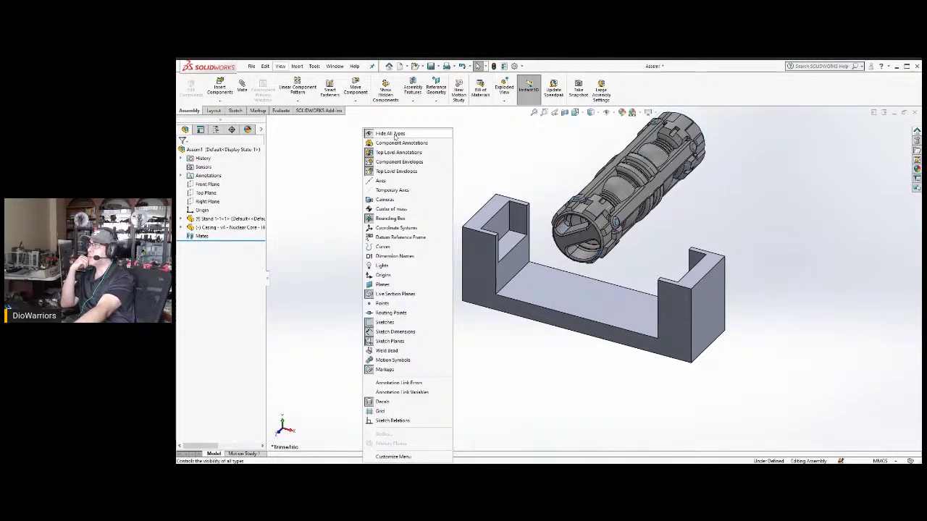
{"action": "left_click", "coordinate": [499, 155]}
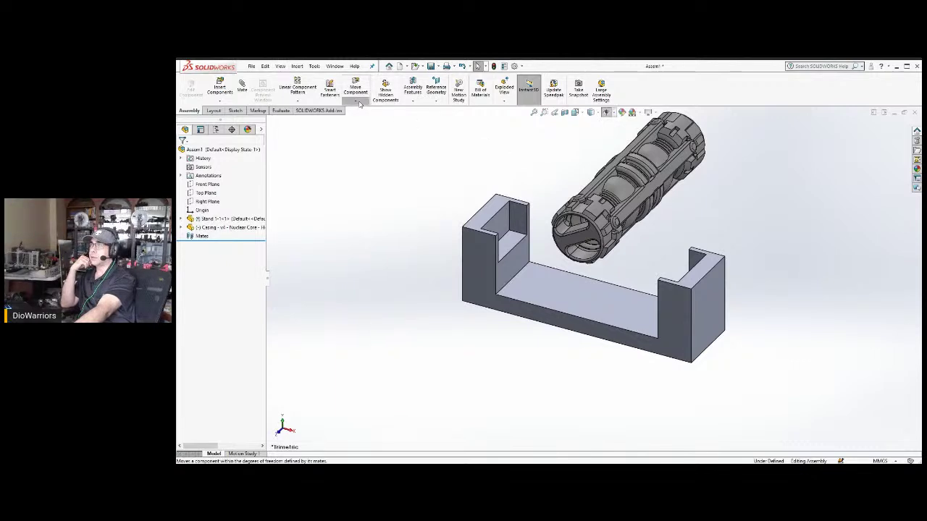
Rotate the casing freely until it lies roughly lengthwise above the stand.
{"action": "right_click_drag", "start_coordinate": [587, 235], "coordinate": [511, 263]}
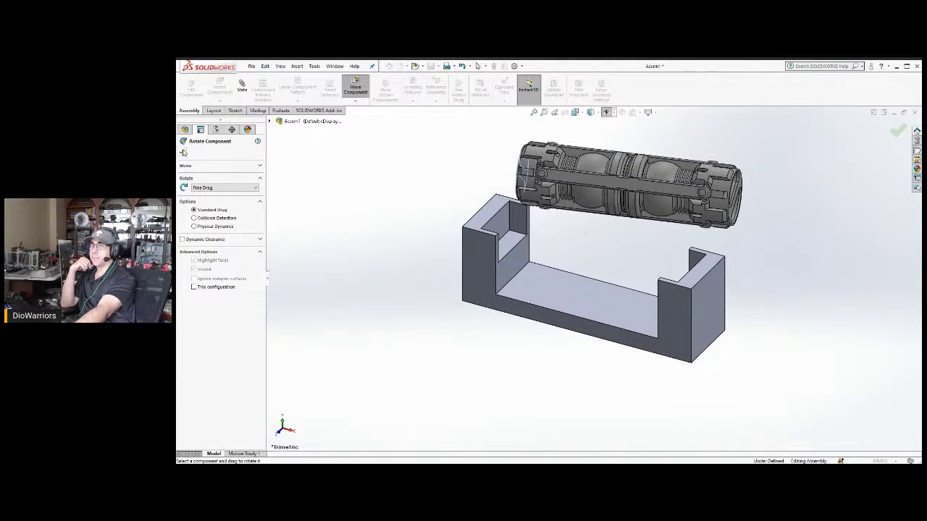
{"action": "key", "text": "Escape"}
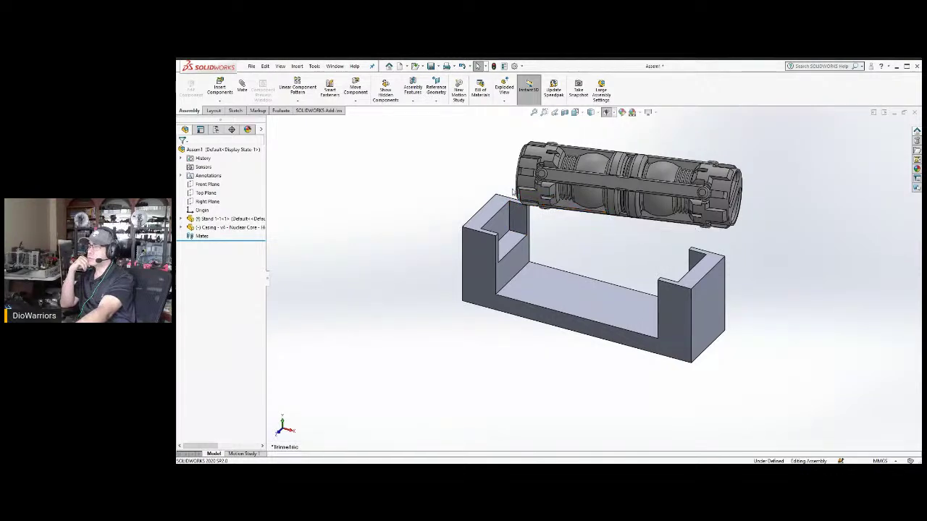
Add a 0.25 mm distance mate between the casing's left end face and the inner face of the stand's left wall.
{"action": "middle_click_drag", "start_coordinate": [439, 179], "coordinate": [487, 183]}
{"action": "left_click", "coordinate": [242, 87]}
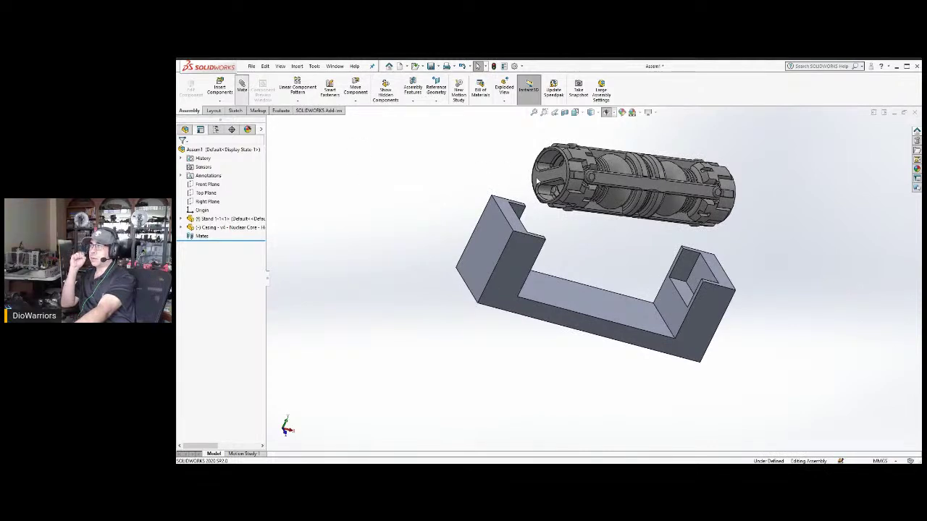
{"action": "left_click", "coordinate": [563, 210]}
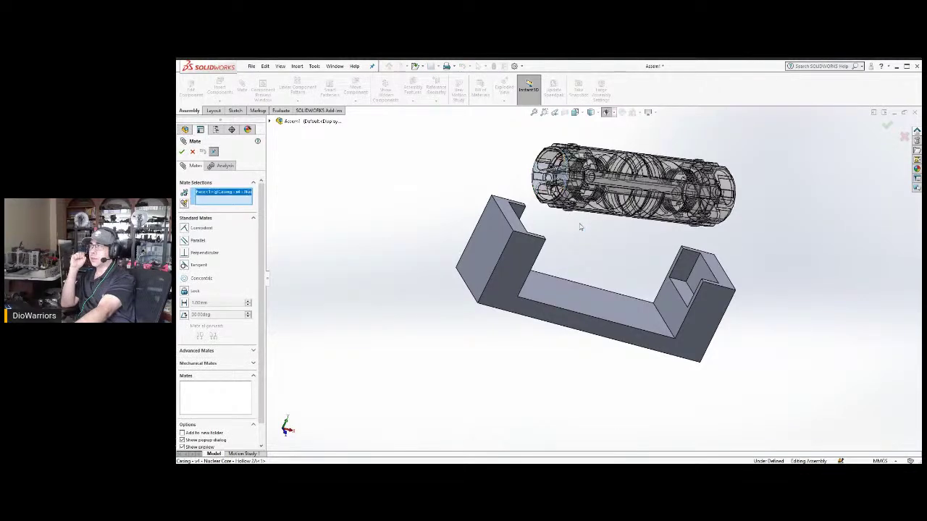
{"action": "middle_click_drag", "start_coordinate": [579, 229], "coordinate": [522, 224]}
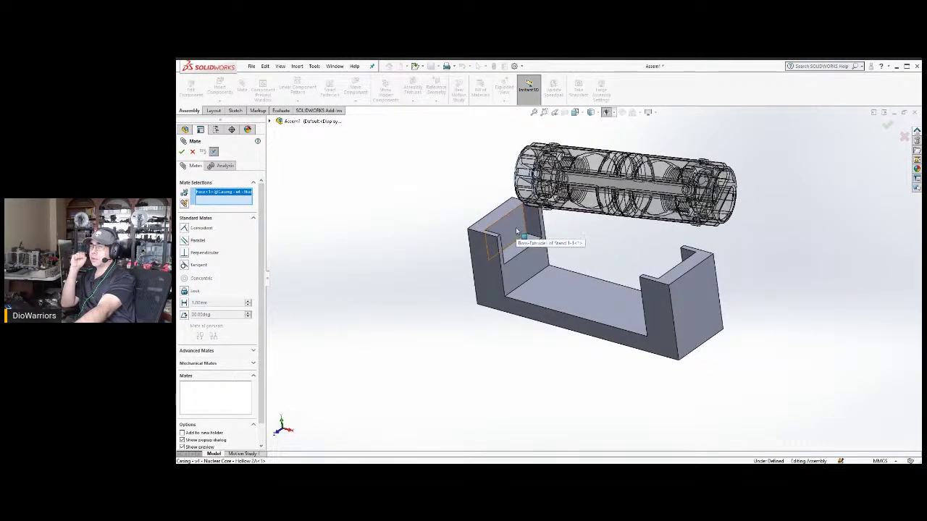
{"action": "left_click", "coordinate": [518, 229]}
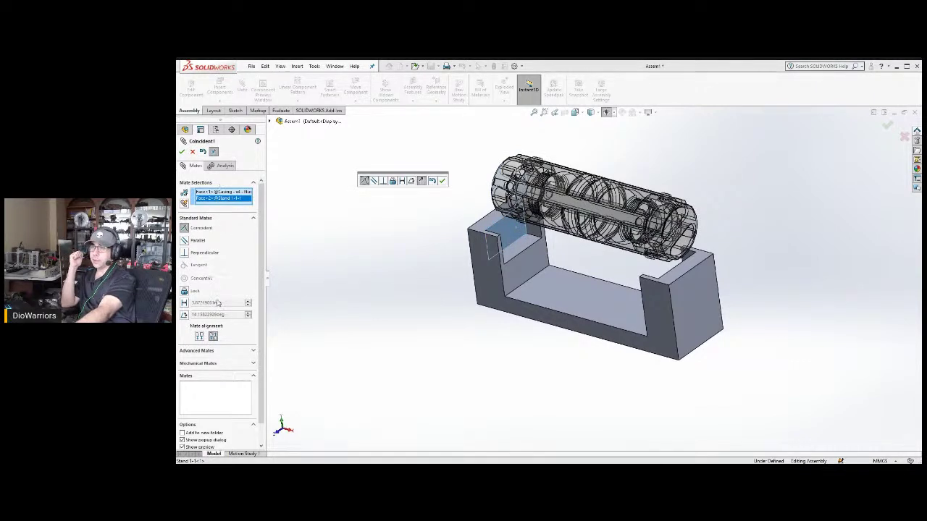
{"action": "left_click", "coordinate": [183, 303]}
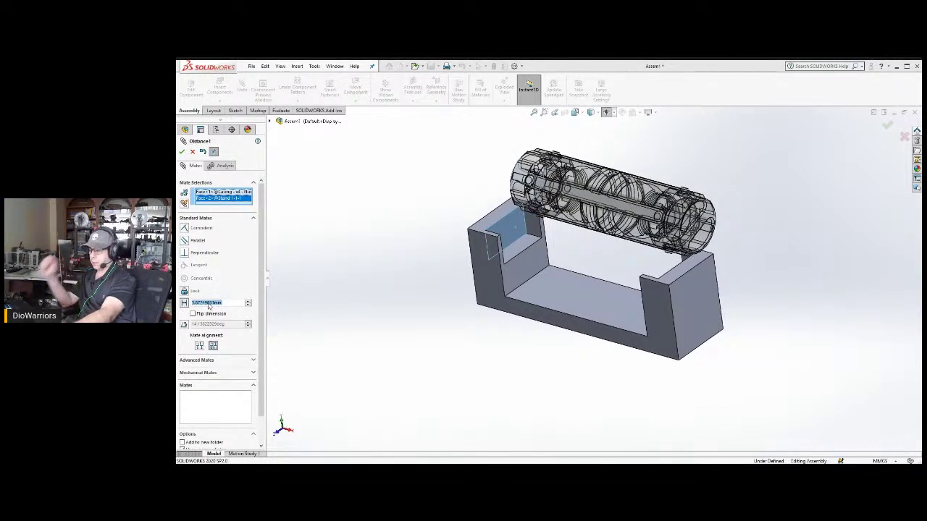
{"action": "type", "text": "0.2"}
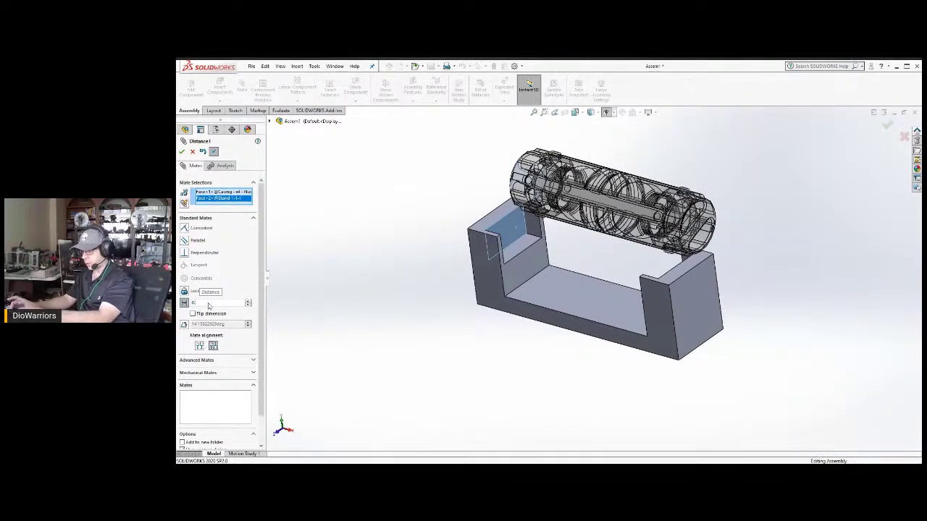
{"action": "type", "text": "5"}
{"action": "key", "text": "Return"}
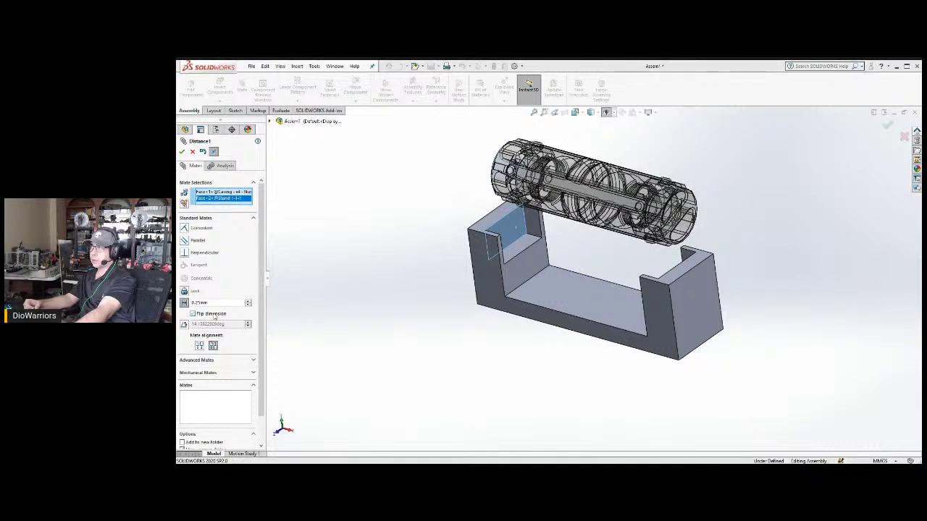
{"action": "left_click", "coordinate": [182, 151]}
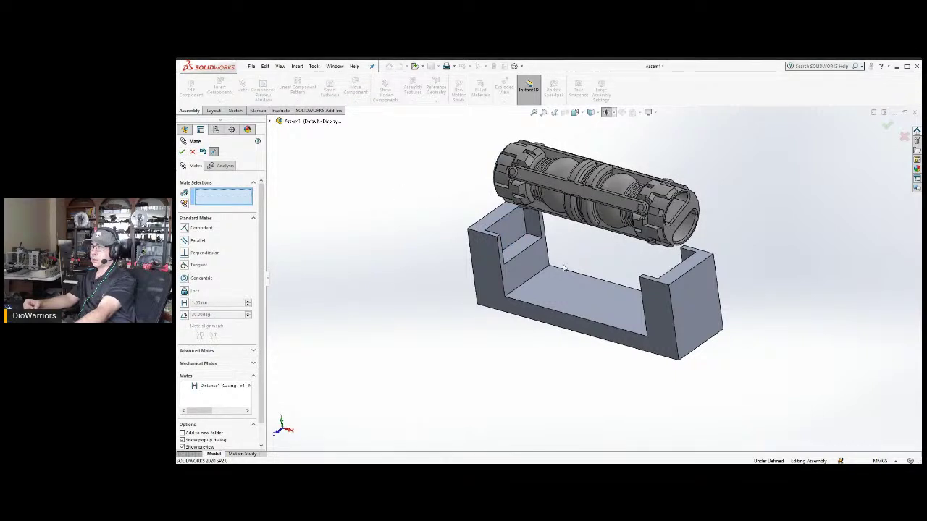
Close the Mate command and move the casing down into the stand between the end walls.
{"action": "middle_click_drag", "start_coordinate": [563, 268], "coordinate": [562, 236]}
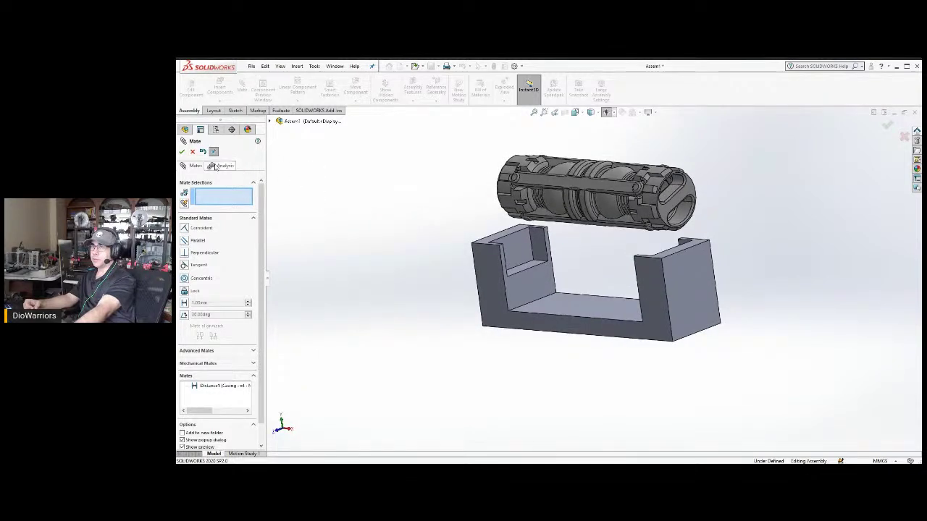
{"action": "left_click", "coordinate": [181, 154]}
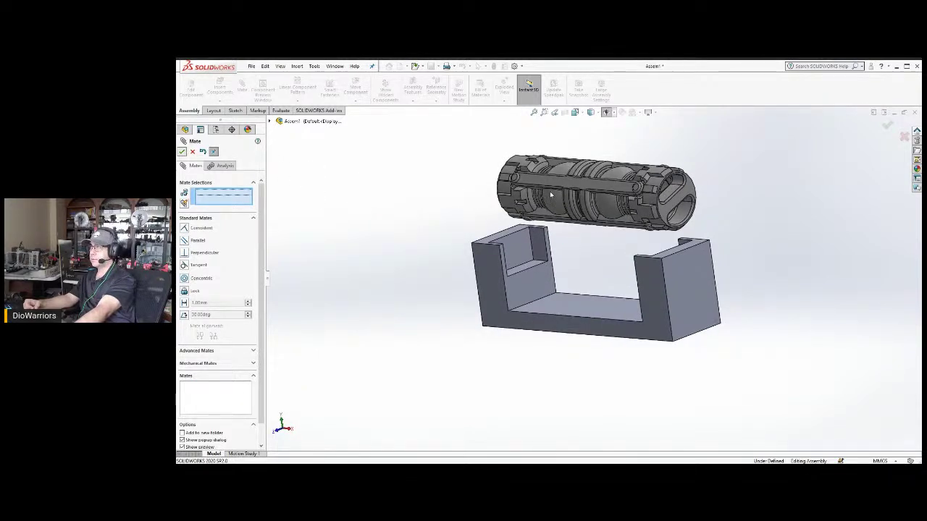
{"action": "left_click_drag", "start_coordinate": [558, 189], "coordinate": [556, 264]}
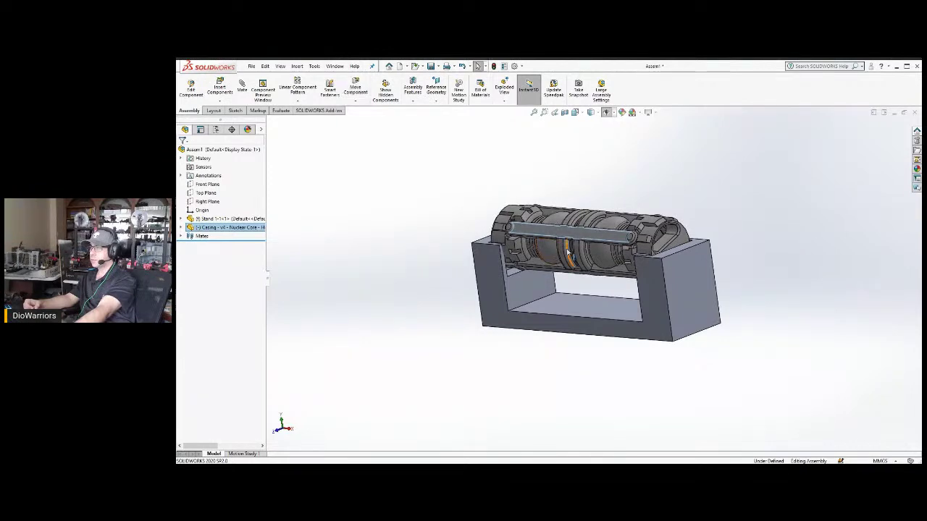
Examine how the casing's end sits between the tabs at the stand's right wall.
{"action": "middle_click_drag", "start_coordinate": [648, 190], "coordinate": [628, 282]}
{"action": "scroll", "coordinate": [574, 279], "scroll_direction": "down", "scroll_amount": 3}
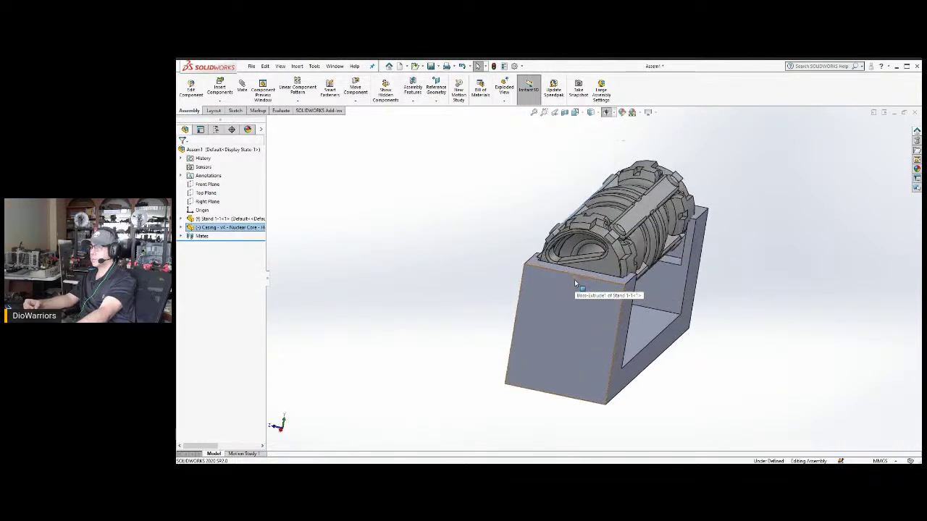
{"action": "middle_click_drag", "start_coordinate": [562, 267], "coordinate": [588, 281]}
{"action": "scroll", "coordinate": [601, 295], "scroll_direction": "up", "scroll_amount": 2}
{"action": "scroll", "coordinate": [584, 316], "scroll_direction": "down", "scroll_amount": 2}
{"action": "scroll", "coordinate": [590, 284], "scroll_direction": "up", "scroll_amount": 2}
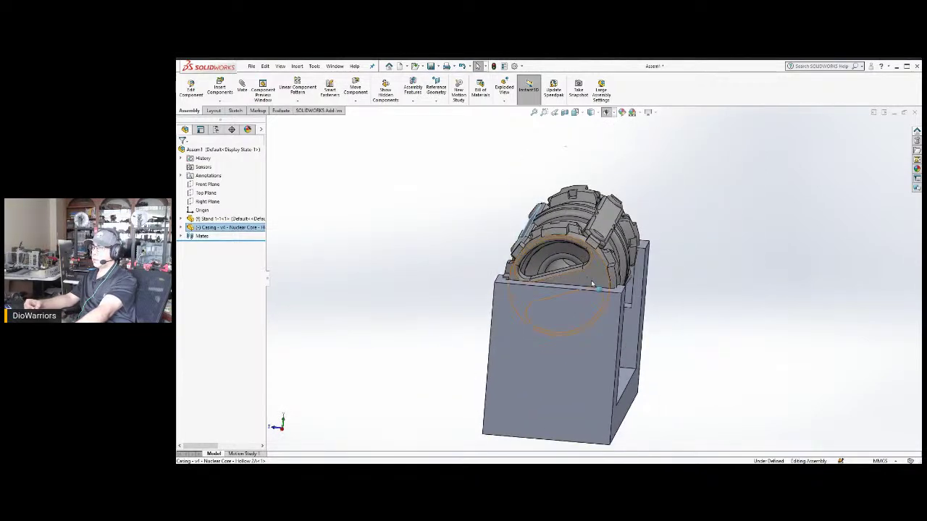
Examine from the end and from above how the casing sits between the tabs of the stand's near end wall.
{"action": "middle_click_drag", "start_coordinate": [592, 280], "coordinate": [607, 301]}
{"action": "scroll", "coordinate": [613, 311], "scroll_direction": "down", "scroll_amount": 3}
{"action": "scroll", "coordinate": [613, 311], "scroll_direction": "down", "scroll_amount": 2}
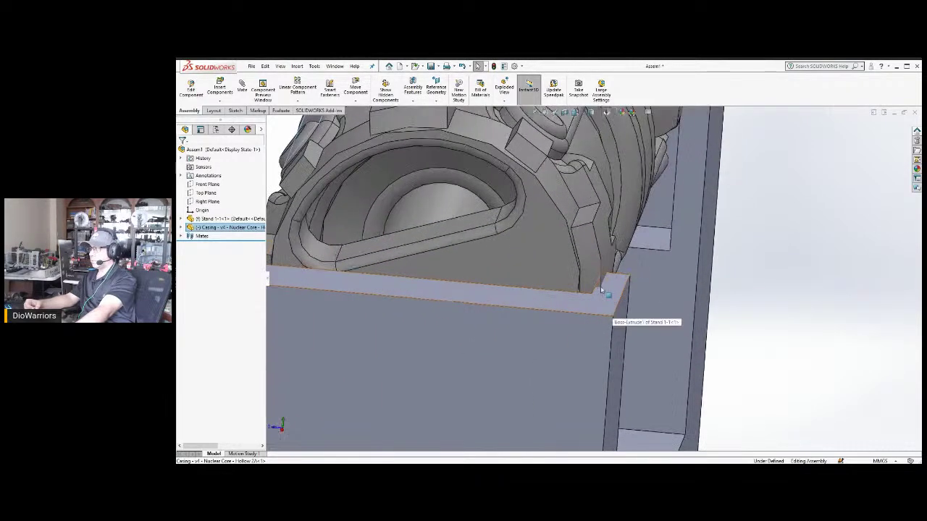
{"action": "scroll", "coordinate": [441, 291], "scroll_direction": "up", "scroll_amount": 1}
{"action": "scroll", "coordinate": [398, 268], "scroll_direction": "down", "scroll_amount": 2}
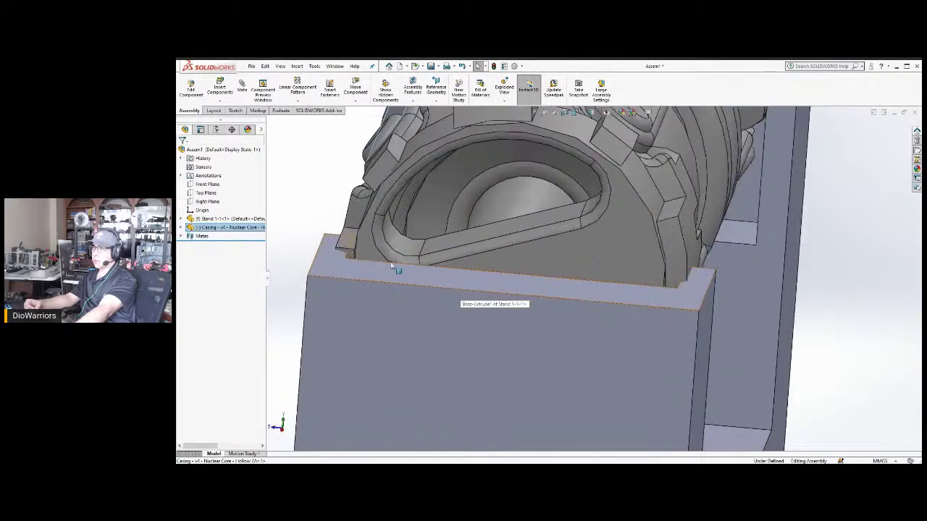
{"action": "scroll", "coordinate": [543, 287], "scroll_direction": "up", "scroll_amount": 3}
{"action": "scroll", "coordinate": [603, 312], "scroll_direction": "up", "scroll_amount": 3}
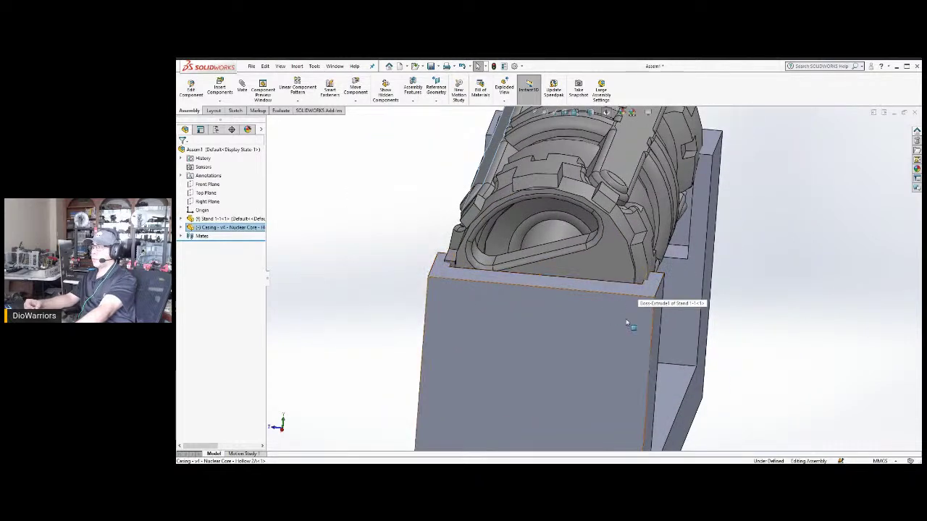
{"action": "left_click", "coordinate": [562, 354]}
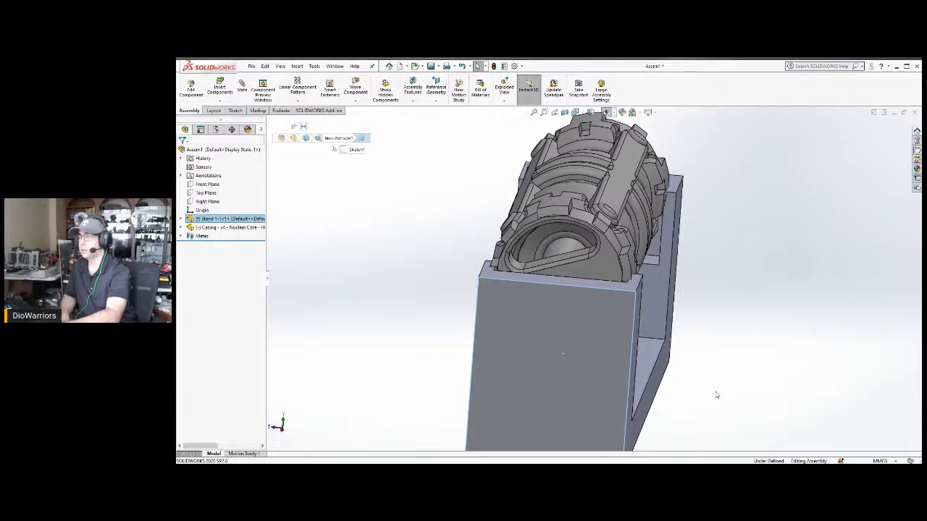
In the stand part, set the base extrusion's mid-plane depth to 12 mm, then return to the assembly and rebuild it.
{"action": "key", "text": "ctrl+Tab"}
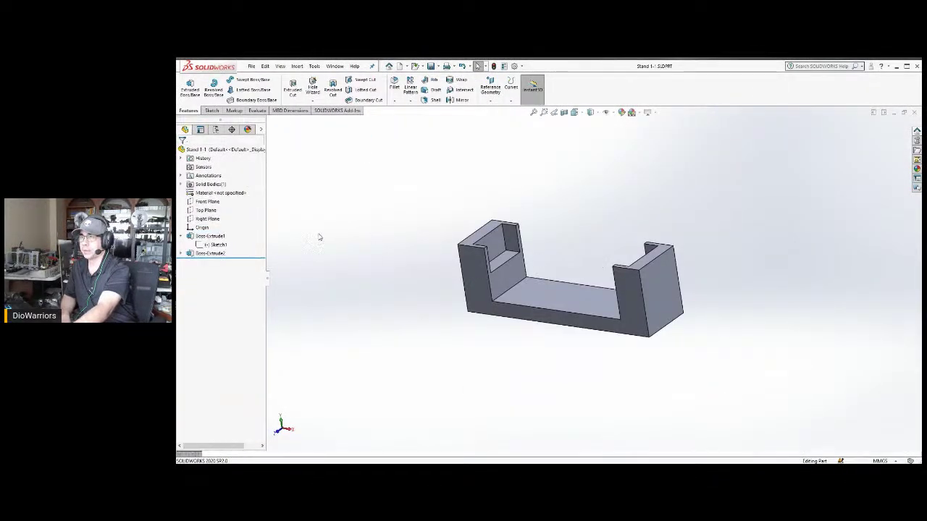
{"action": "left_click", "coordinate": [210, 236]}
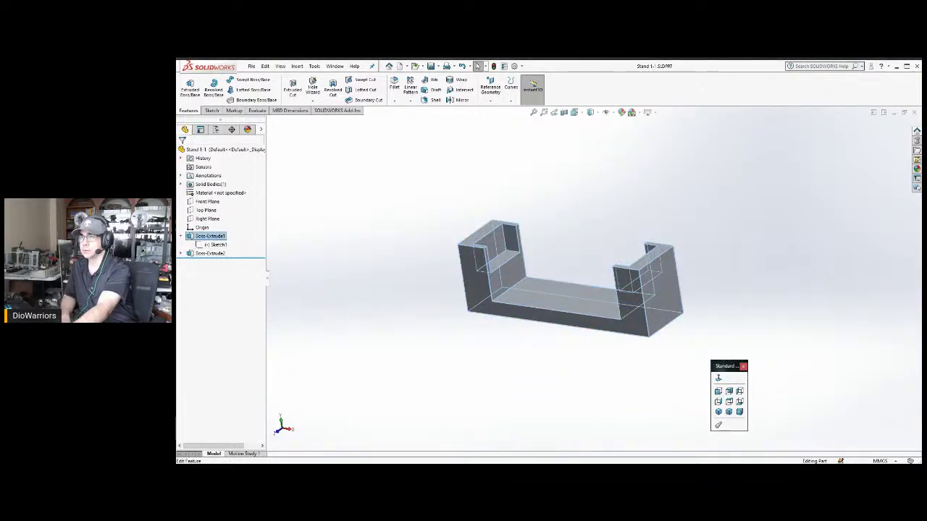
{"action": "left_click", "coordinate": [222, 213]}
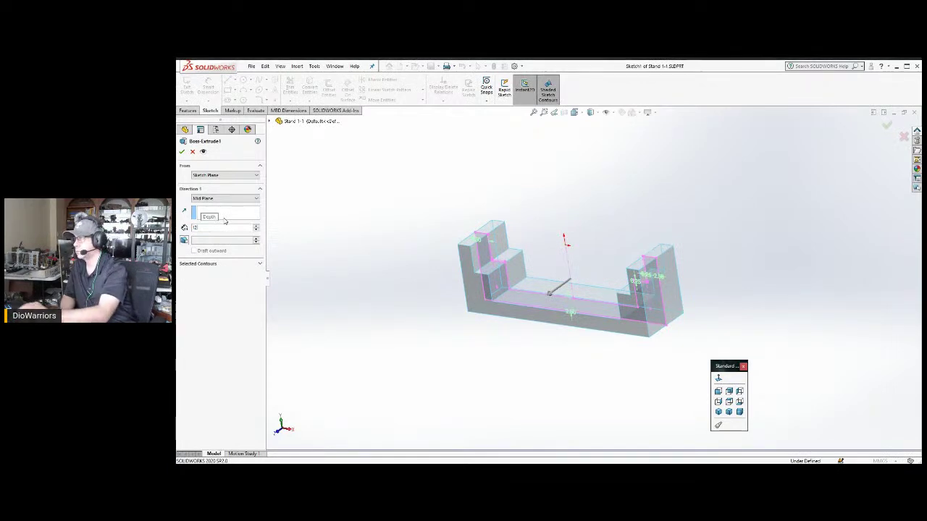
{"action": "type", "text": "12"}
{"action": "key", "text": "Return"}
{"action": "key", "text": "Return"}
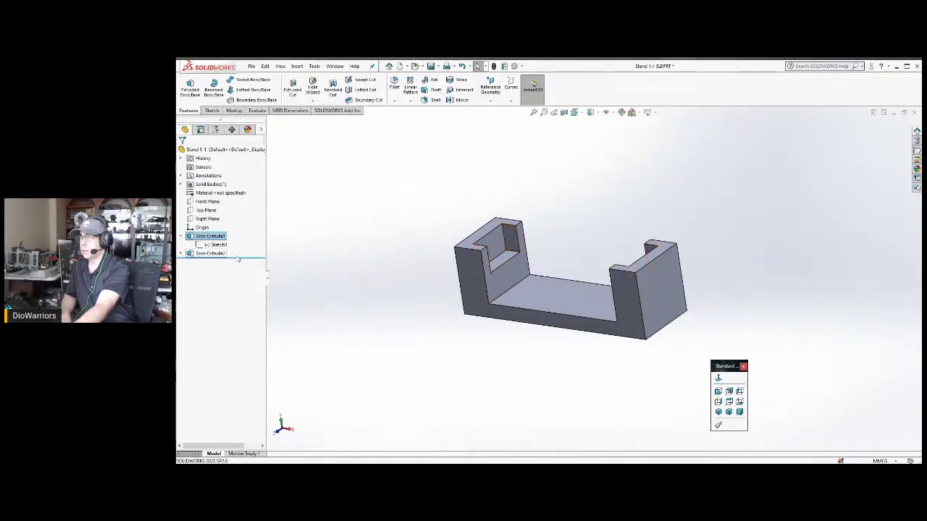
{"action": "key", "text": "ctrl+Tab"}
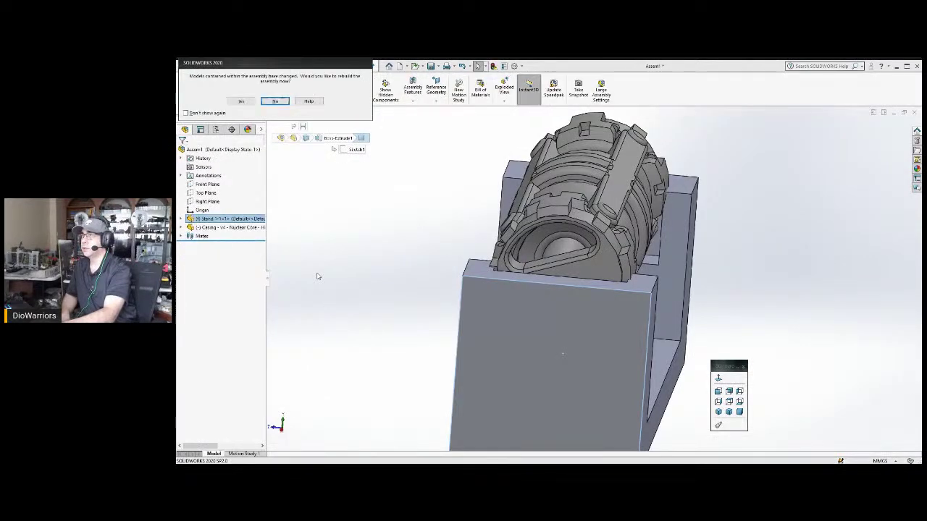
{"action": "left_click", "coordinate": [241, 101]}
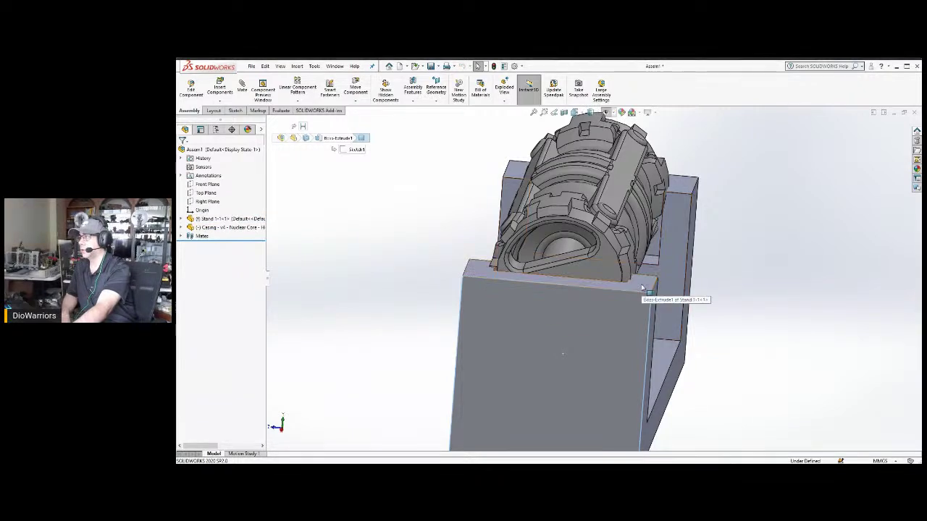
In the stand part, edit the sketch of the four end-wall tabs and set the tab's side line length to 0.75 mm.
{"action": "key", "text": "ctrl+Tab"}
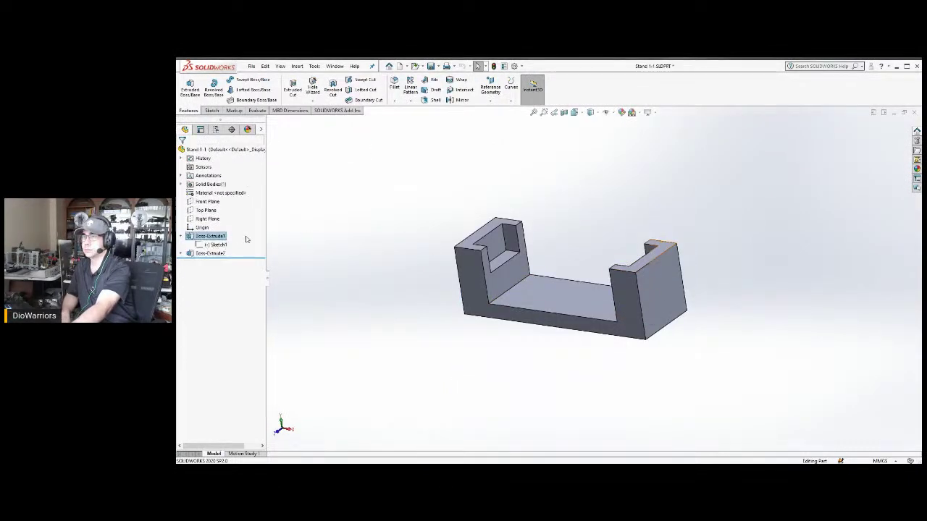
{"action": "left_click", "coordinate": [181, 253]}
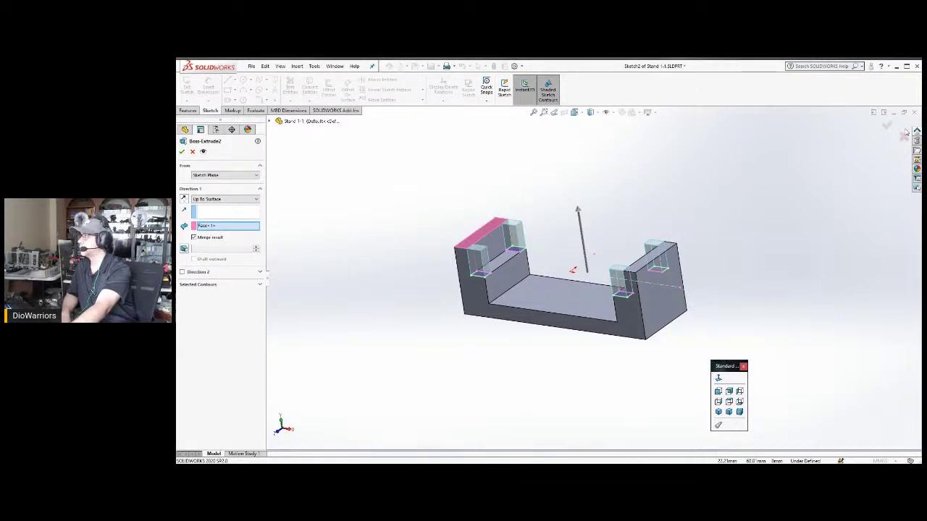
{"action": "key", "text": "Return"}
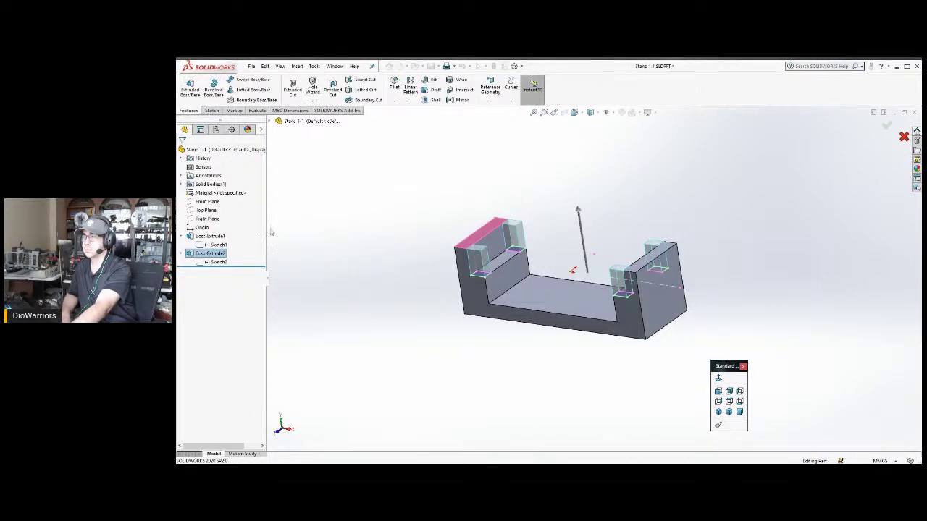
{"action": "left_click", "coordinate": [214, 262]}
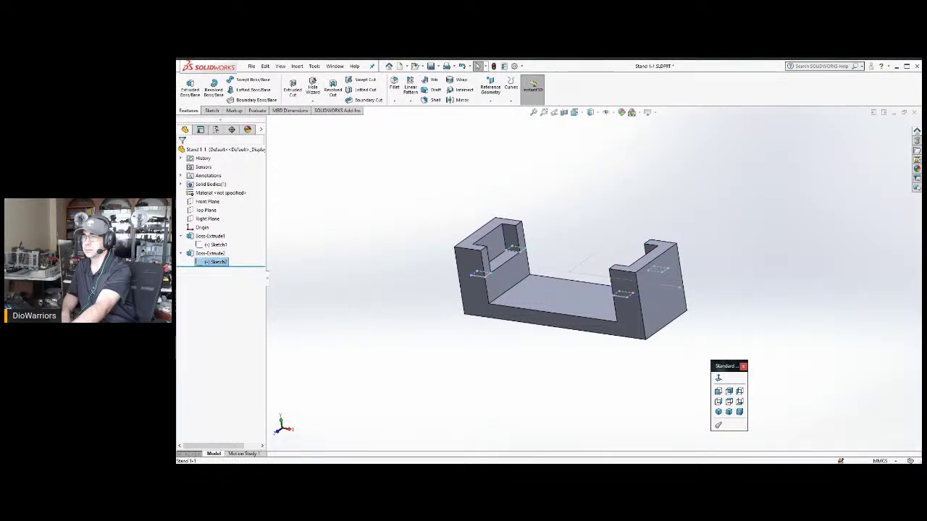
{"action": "left_click", "coordinate": [228, 237]}
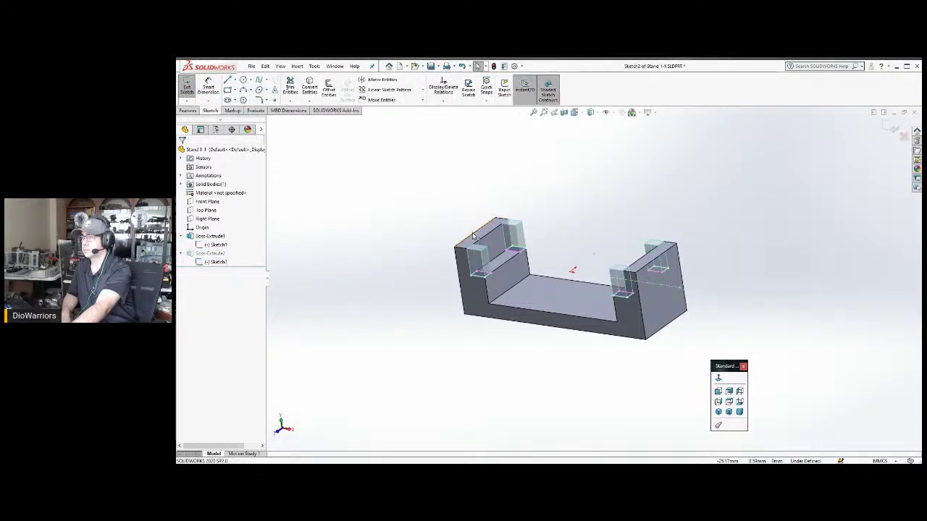
{"action": "scroll", "coordinate": [499, 239], "scroll_direction": "down", "scroll_amount": 5}
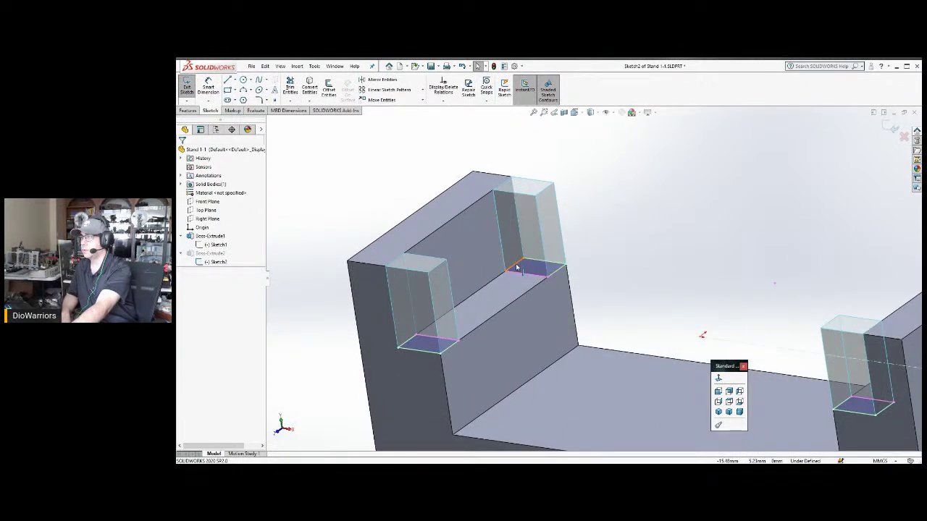
{"action": "left_click", "coordinate": [517, 268]}
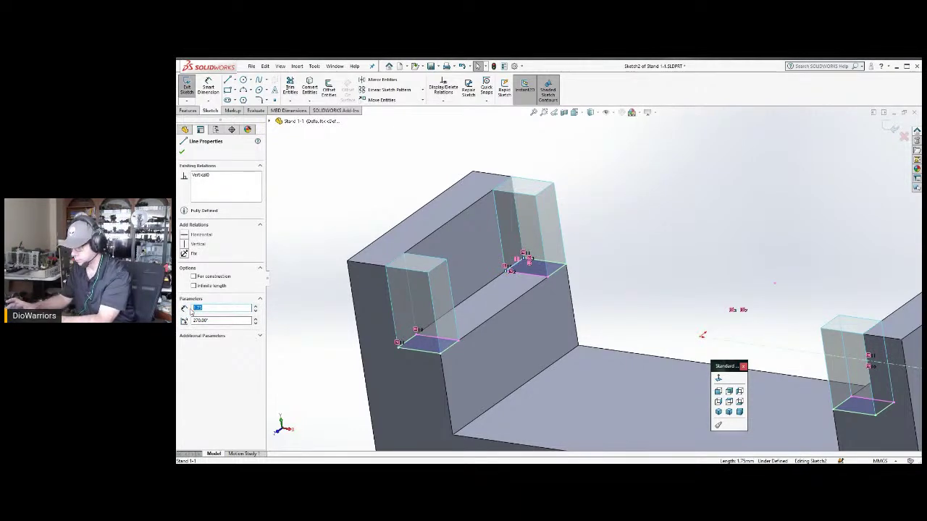
{"action": "type", "text": "0"}
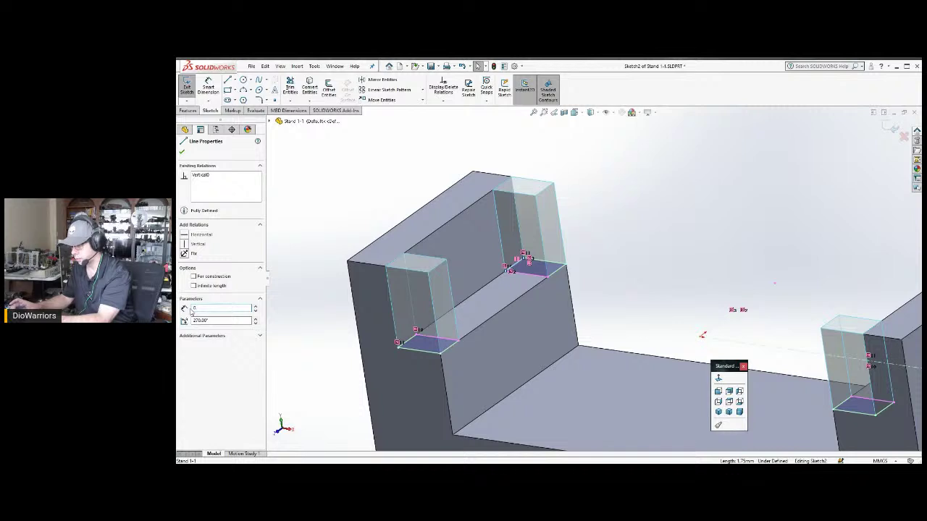
{"action": "type", "text": ".75"}
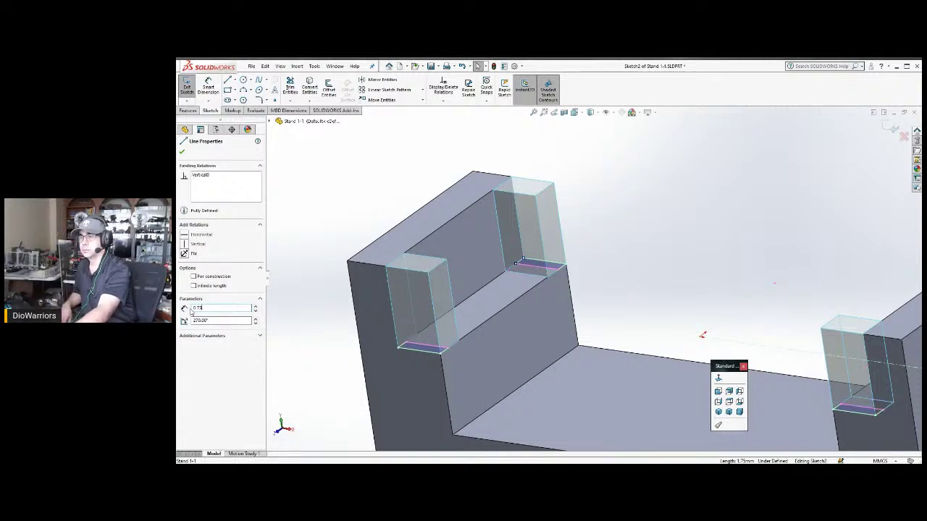
{"action": "left_click", "coordinate": [183, 151]}
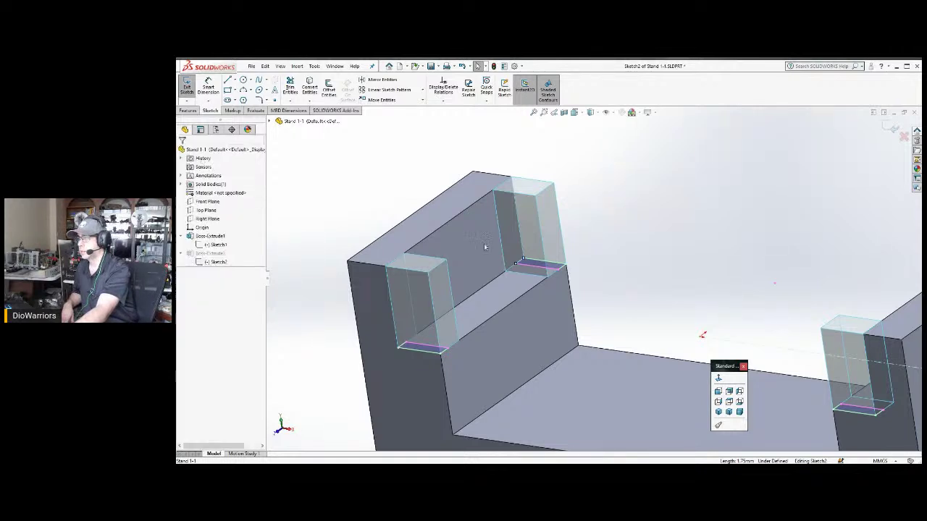
Exit the stand's tab sketch and rebuild the assembly with the changed part.
{"action": "scroll", "coordinate": [658, 323], "scroll_direction": "up", "scroll_amount": 4}
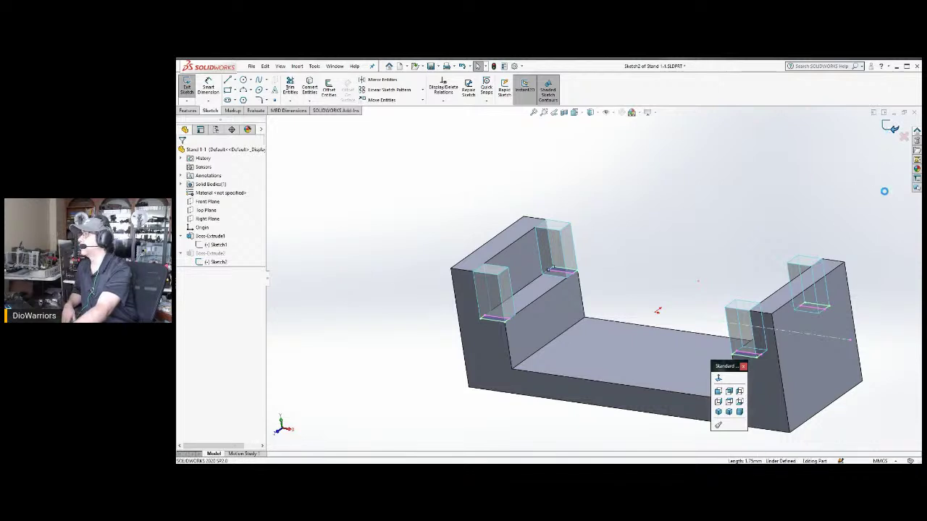
{"action": "left_click", "coordinate": [893, 128]}
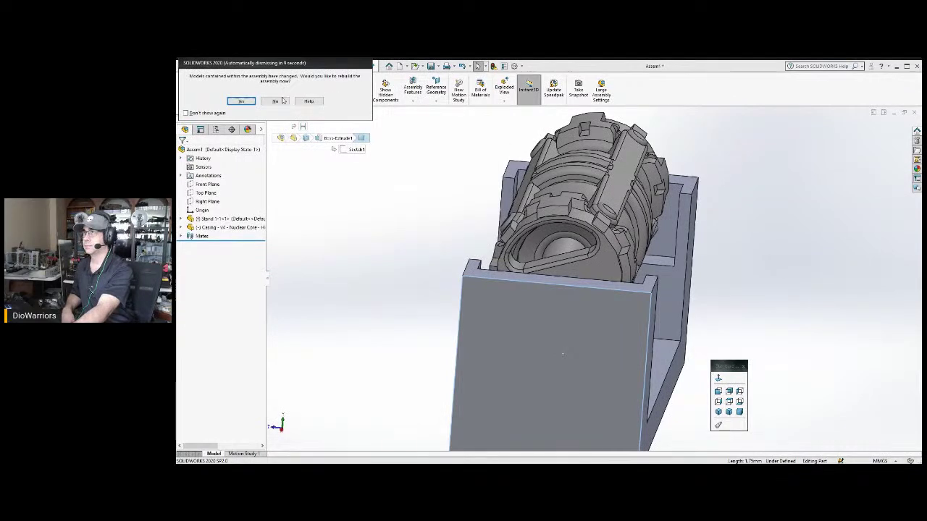
{"action": "left_click", "coordinate": [243, 101]}
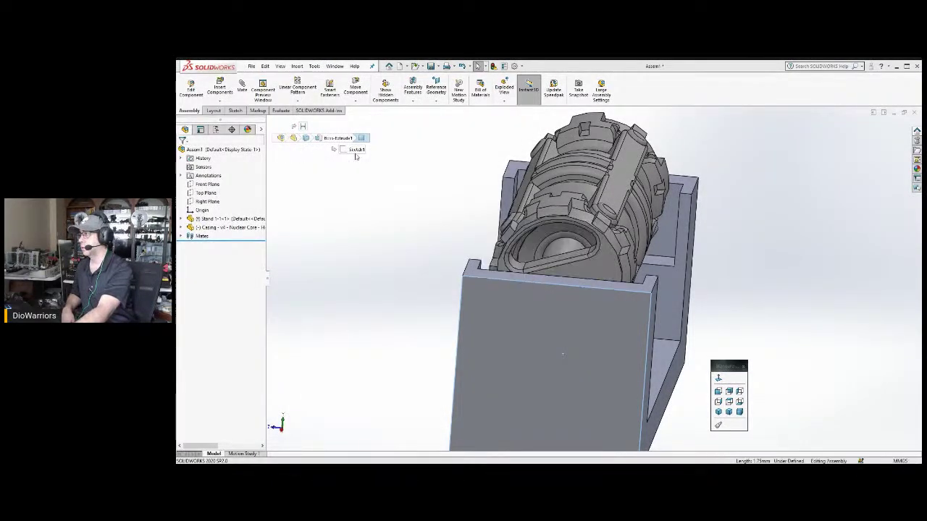
Shift the casing slightly sideways between the stand's tabs and inspect its clearance from above.
{"action": "middle_click_drag", "start_coordinate": [710, 196], "coordinate": [693, 223]}
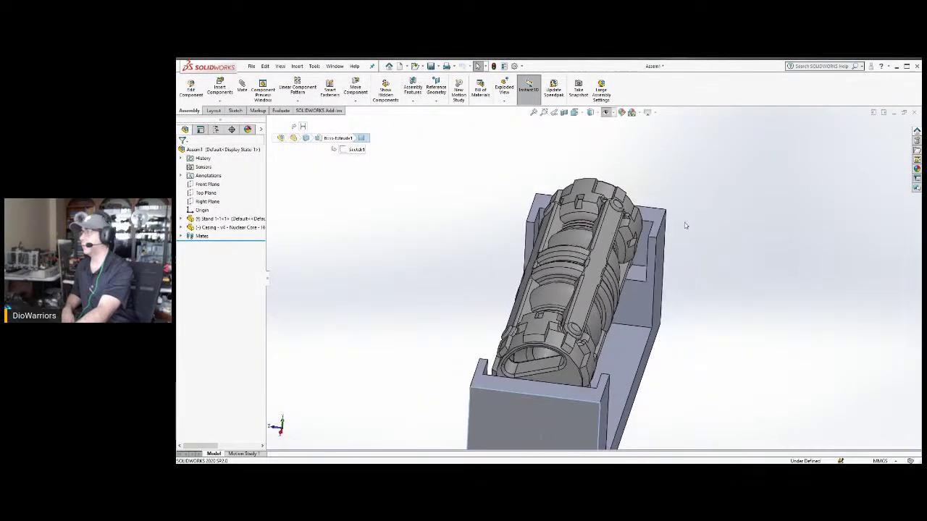
{"action": "middle_click_drag", "start_coordinate": [631, 278], "coordinate": [637, 291]}
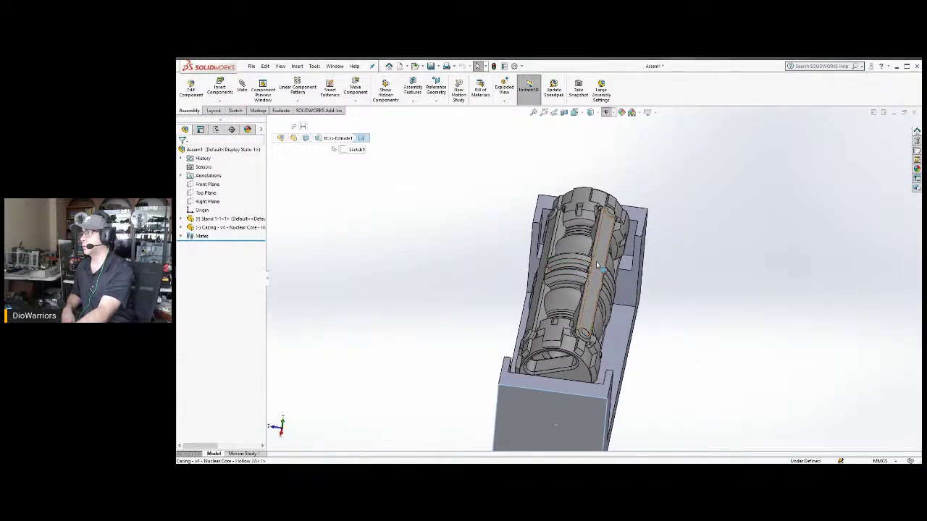
{"action": "left_click", "coordinate": [598, 267]}
{"action": "left_click_drag", "start_coordinate": [598, 266], "coordinate": [634, 262]}
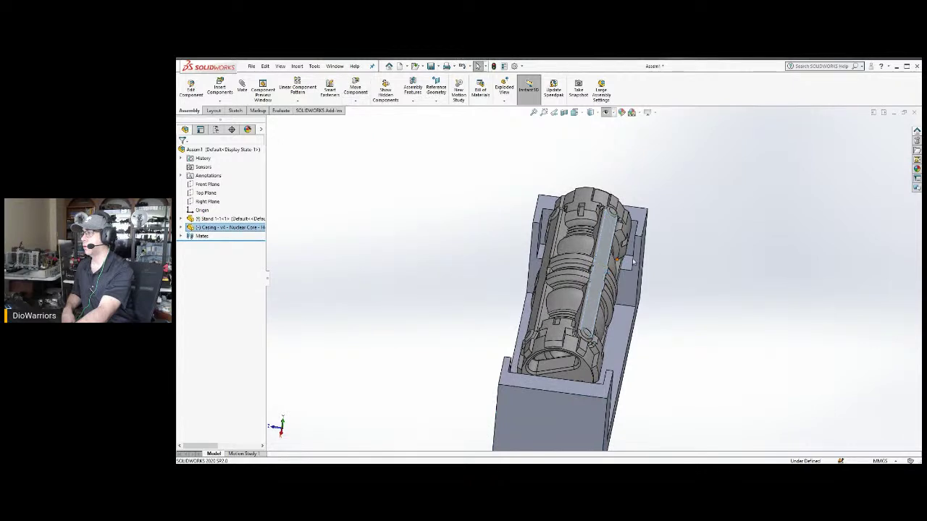
{"action": "middle_click_drag", "start_coordinate": [662, 267], "coordinate": [658, 302]}
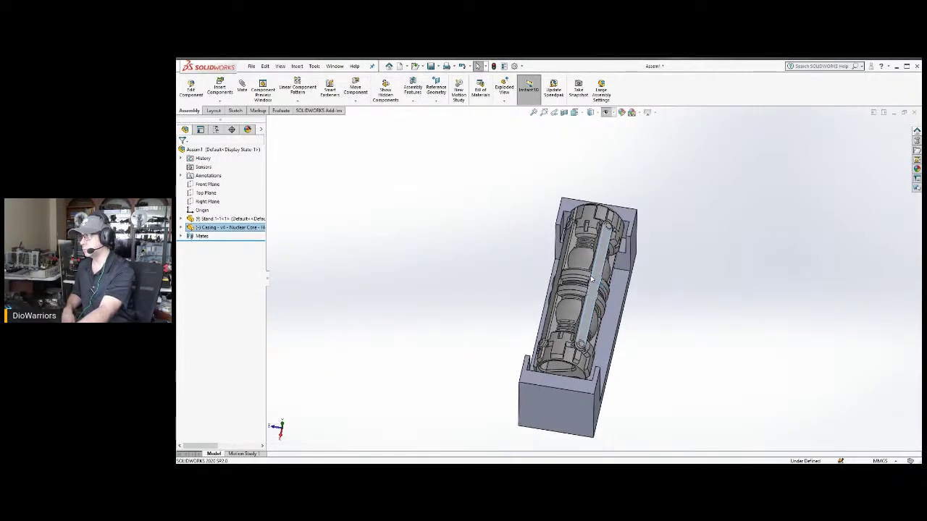
{"action": "left_click_drag", "start_coordinate": [596, 283], "coordinate": [591, 287]}
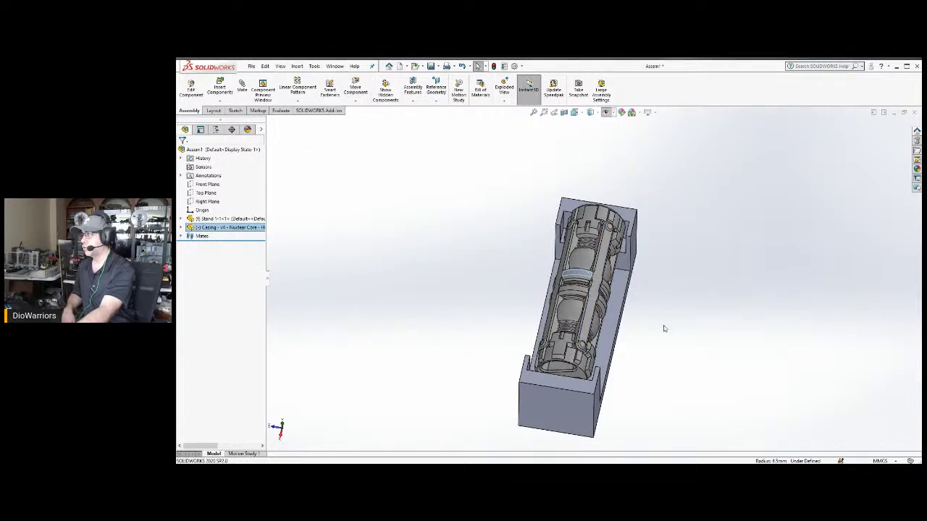
{"action": "middle_click_drag", "start_coordinate": [672, 349], "coordinate": [635, 284]}
Switch to the casing part, select its slotted end face, view it from the back and start a sketch on it.
{"action": "key", "text": "ctrl+Tab"}
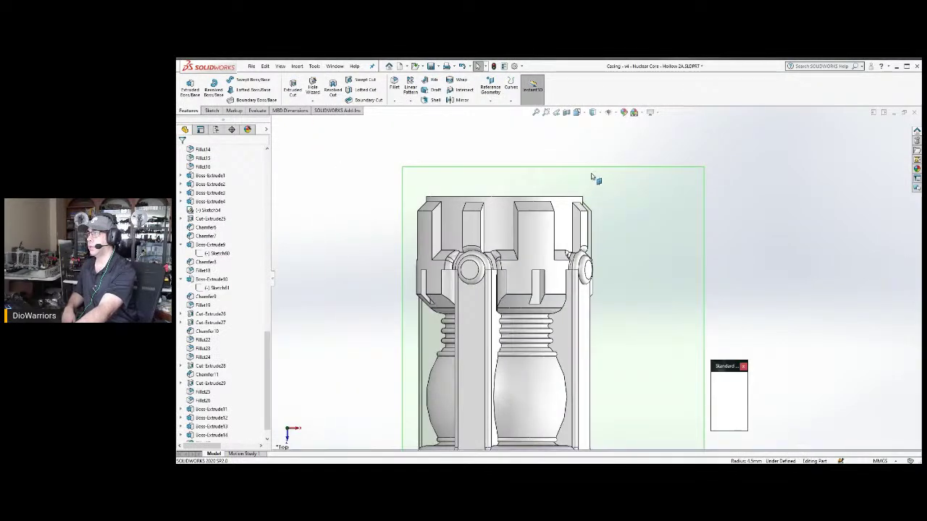
{"action": "scroll", "coordinate": [589, 158], "scroll_direction": "up", "scroll_amount": 1}
{"action": "middle_click_drag", "start_coordinate": [589, 160], "coordinate": [573, 210]}
{"action": "left_click", "coordinate": [485, 217]}
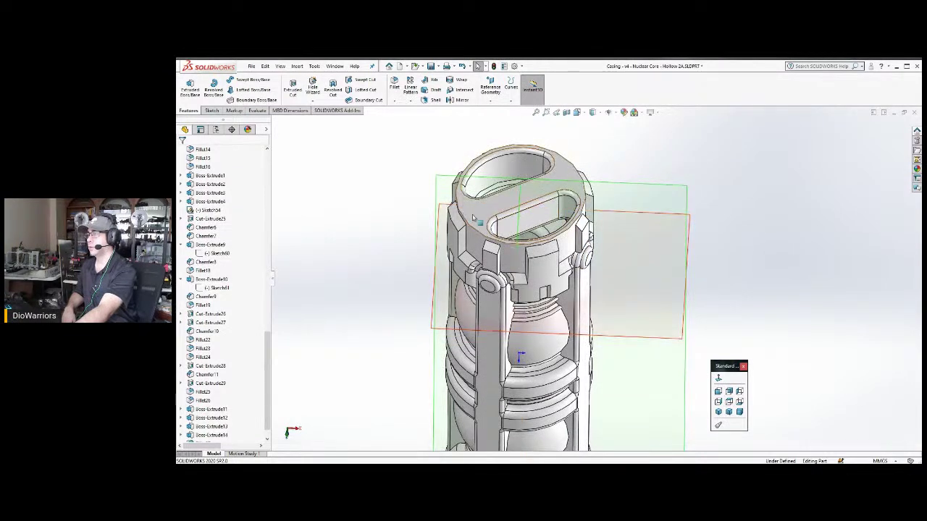
{"action": "left_click", "coordinate": [727, 390]}
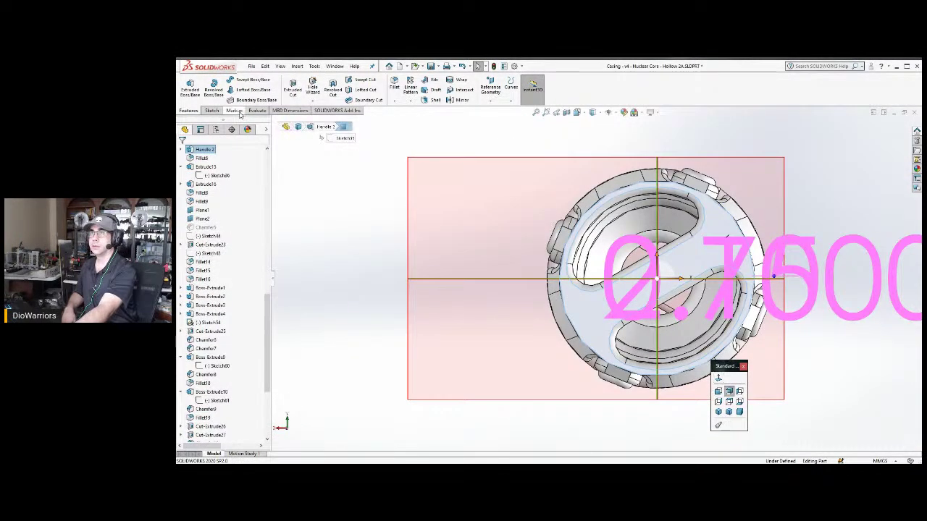
{"action": "left_click", "coordinate": [211, 110]}
{"action": "left_click", "coordinate": [186, 85]}
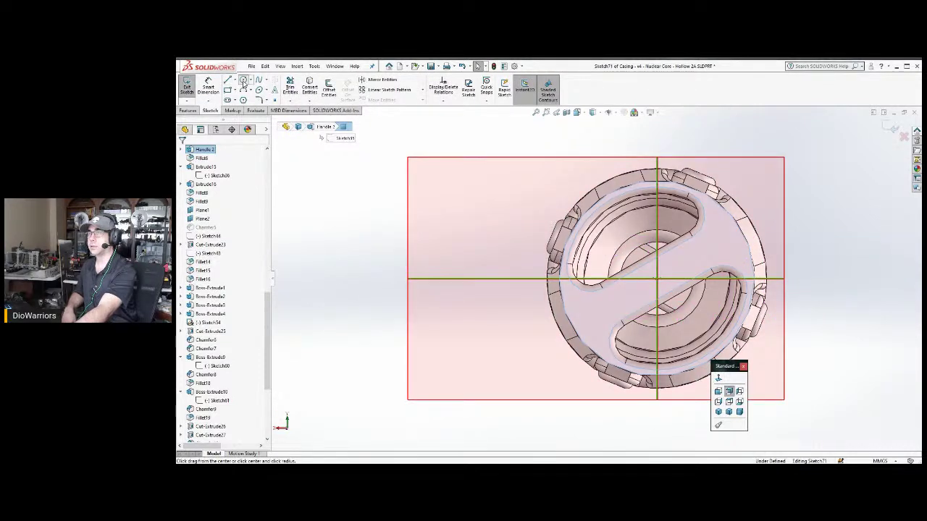
Sketch a circle centred on the origin along the casing's outer round edge, with a radius of about 4.5 mm.
{"action": "left_click", "coordinate": [244, 80]}
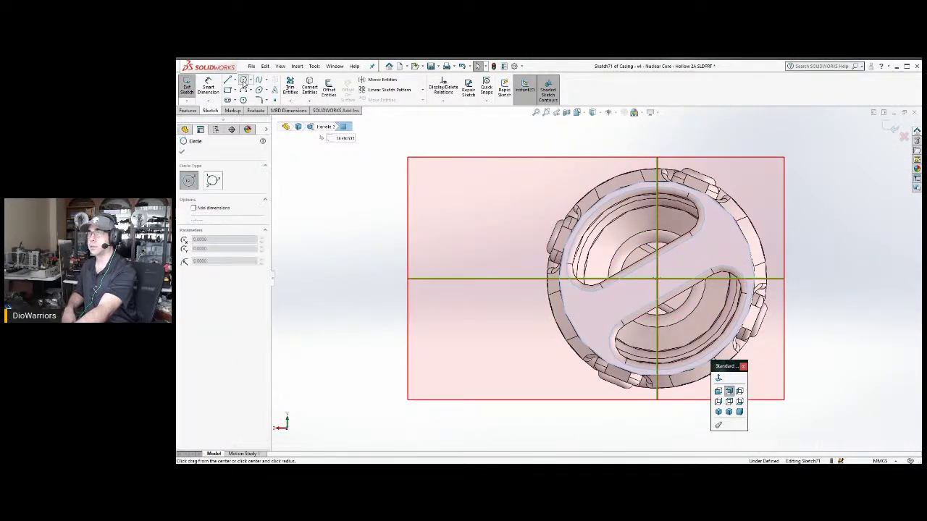
{"action": "left_click", "coordinate": [660, 284]}
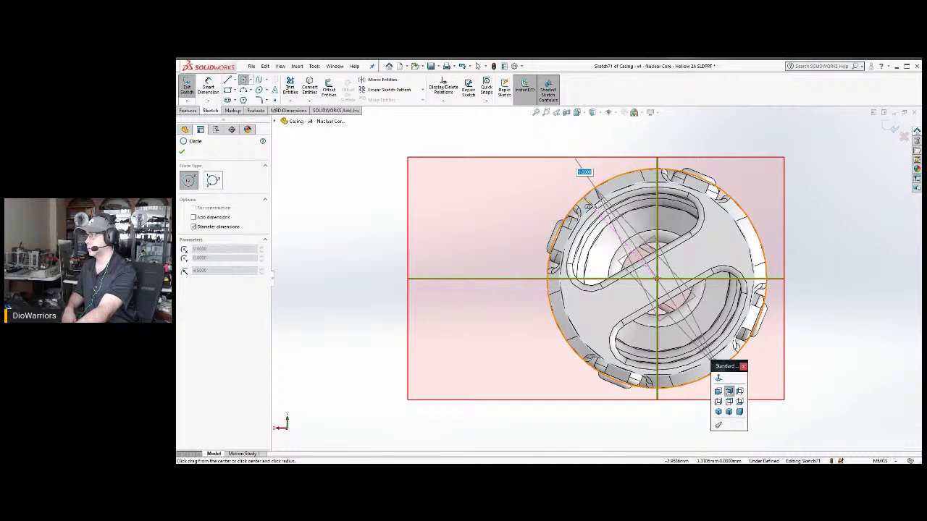
{"action": "left_click", "coordinate": [587, 207]}
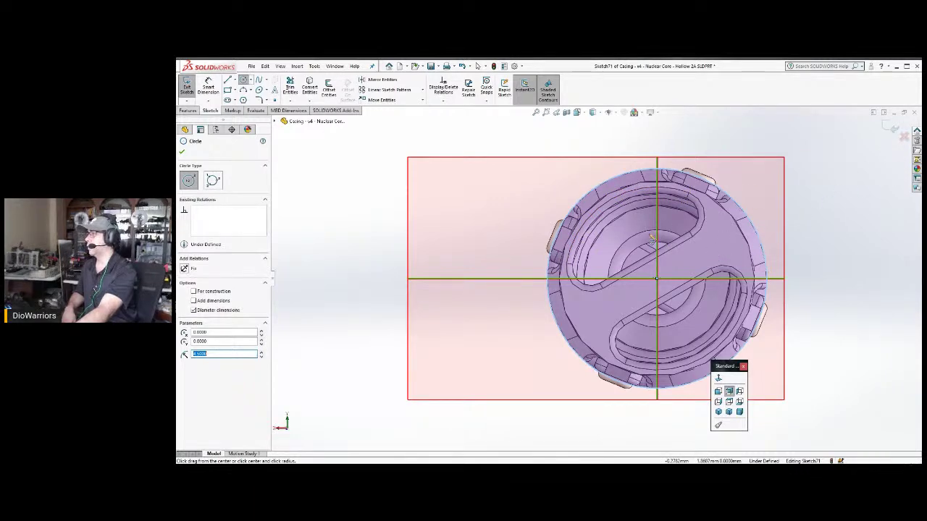
Exit the sketch on the casing's end face and switch back to the Stand 1-1 part.
{"action": "middle_click_drag", "start_coordinate": [652, 239], "coordinate": [854, 260]}
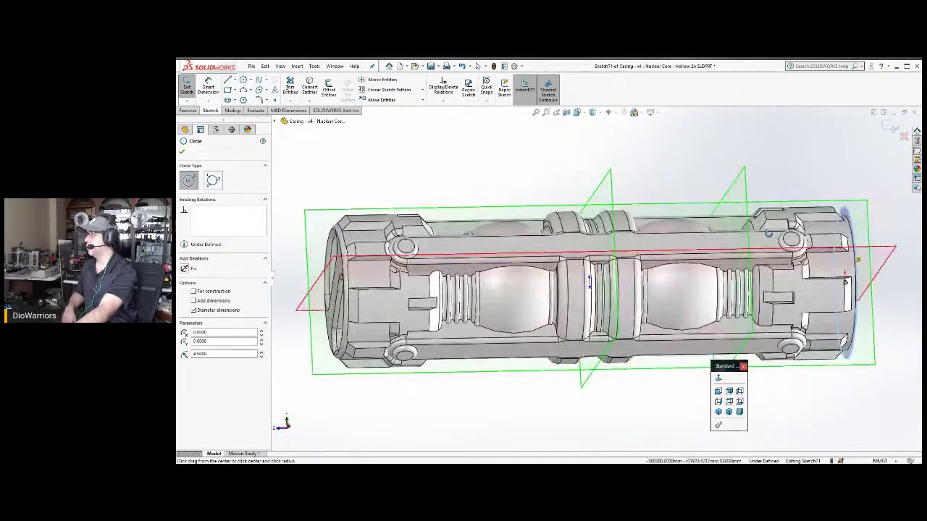
{"action": "middle_click_drag", "start_coordinate": [767, 236], "coordinate": [768, 240]}
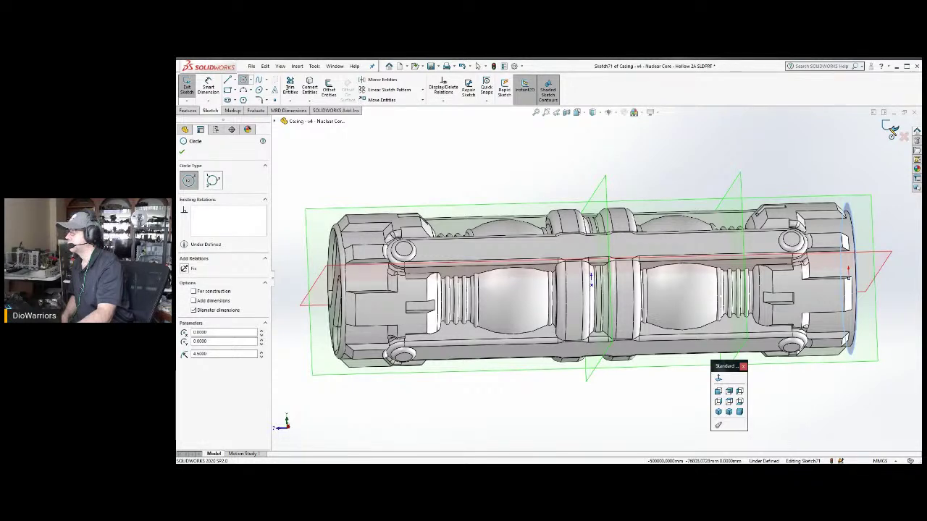
{"action": "left_click", "coordinate": [892, 131]}
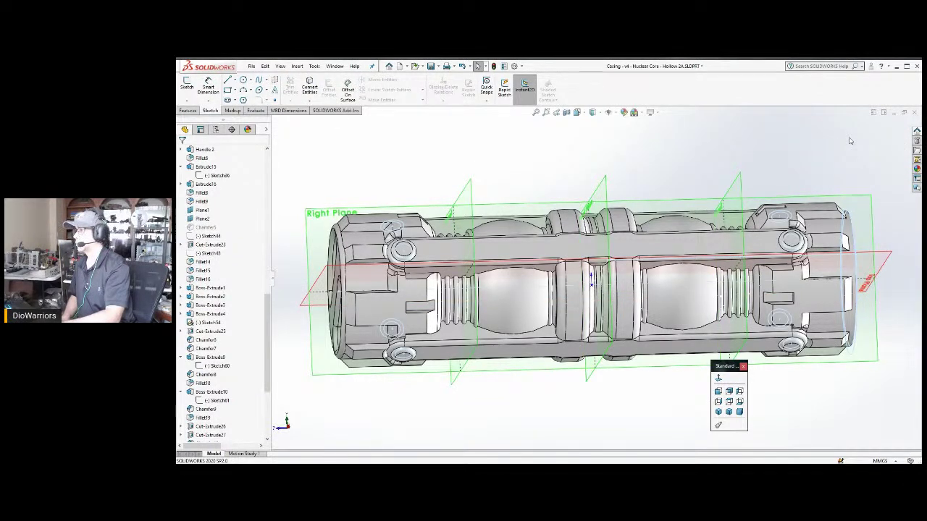
{"action": "key", "text": "ctrl+Tab"}
{"action": "key", "text": "ctrl+Tab"}
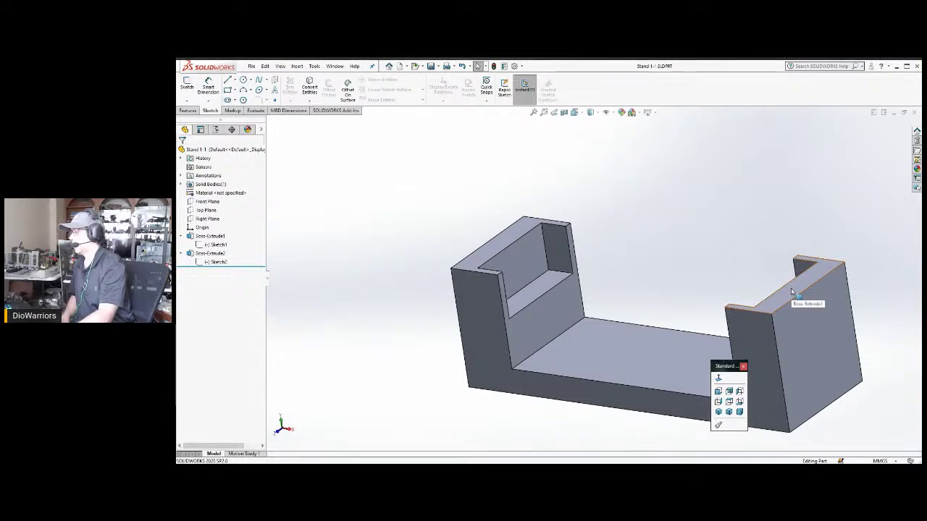
Select the outer face of the stand's end wall, view it straight on and start a sketch on it.
{"action": "left_click", "coordinate": [799, 315]}
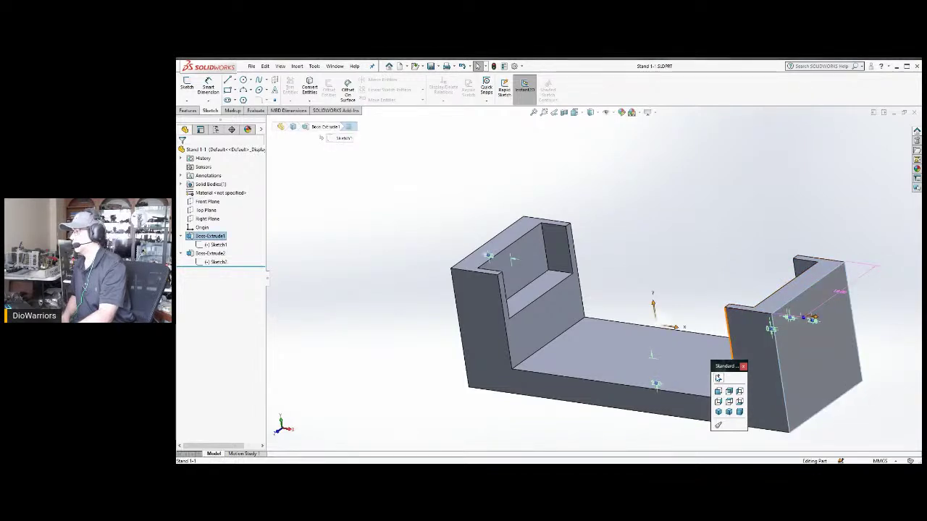
{"action": "left_click", "coordinate": [717, 401]}
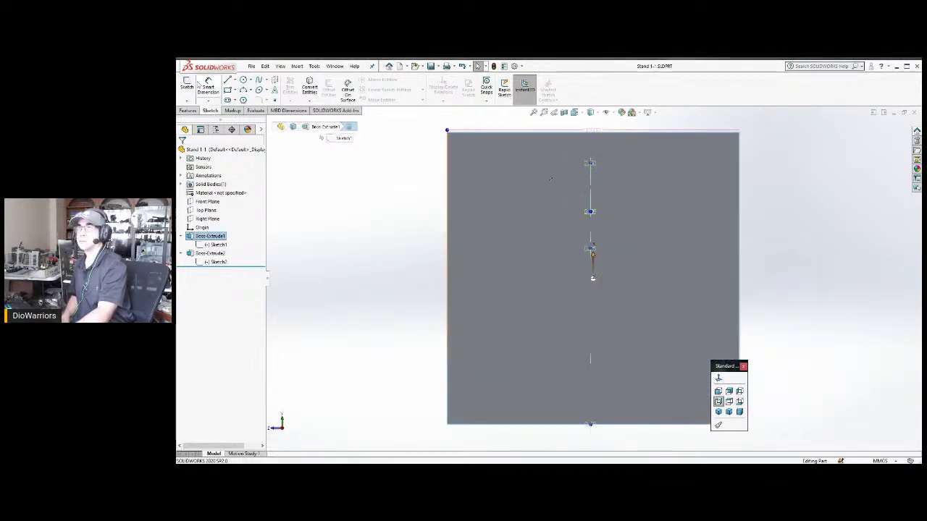
{"action": "left_click", "coordinate": [186, 84]}
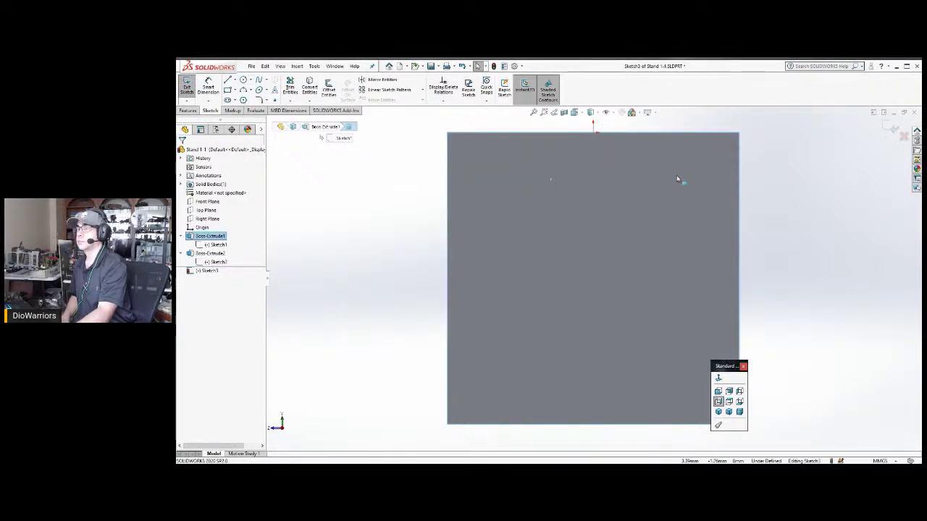
Sketch a circle of 4.5 mm radius centred on the origin and turn it into construction geometry.
{"action": "scroll", "coordinate": [677, 180], "scroll_direction": "up", "scroll_amount": 2}
{"action": "scroll", "coordinate": [599, 184], "scroll_direction": "down", "scroll_amount": 3}
{"action": "scroll", "coordinate": [599, 185], "scroll_direction": "up", "scroll_amount": 3}
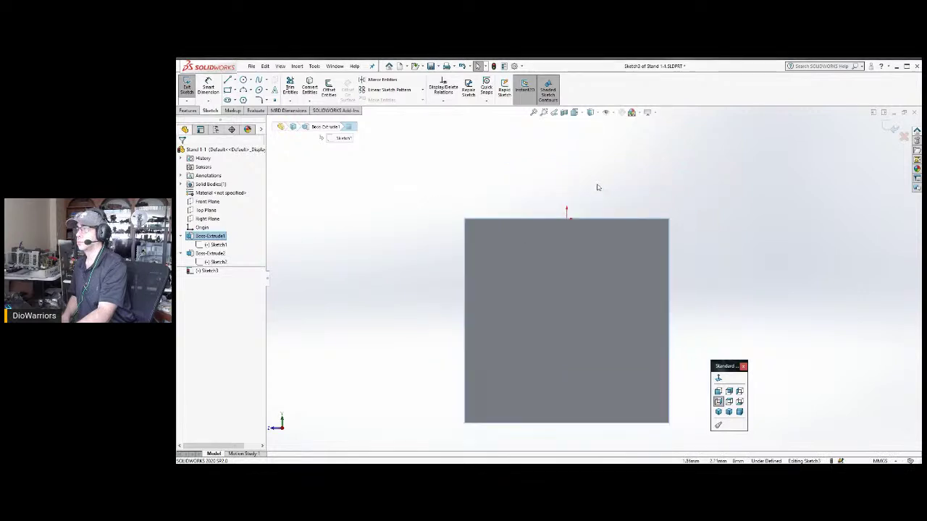
{"action": "scroll", "coordinate": [599, 186], "scroll_direction": "down", "scroll_amount": 1}
{"action": "left_click", "coordinate": [243, 80]}
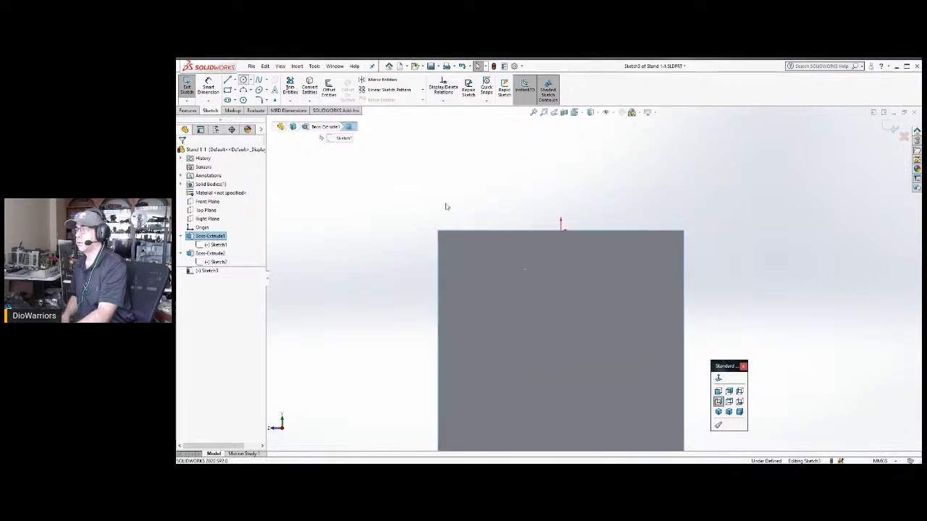
{"action": "left_click", "coordinate": [561, 231]}
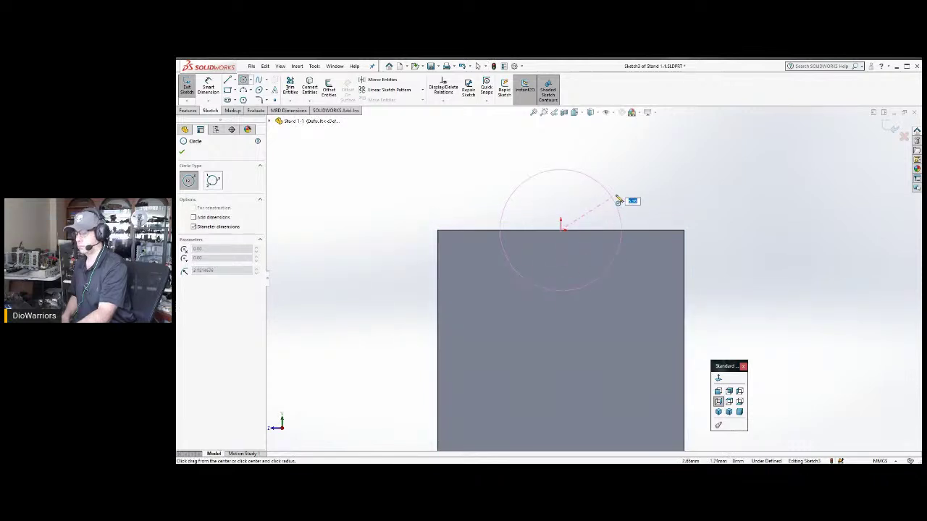
{"action": "type", "text": "8"}
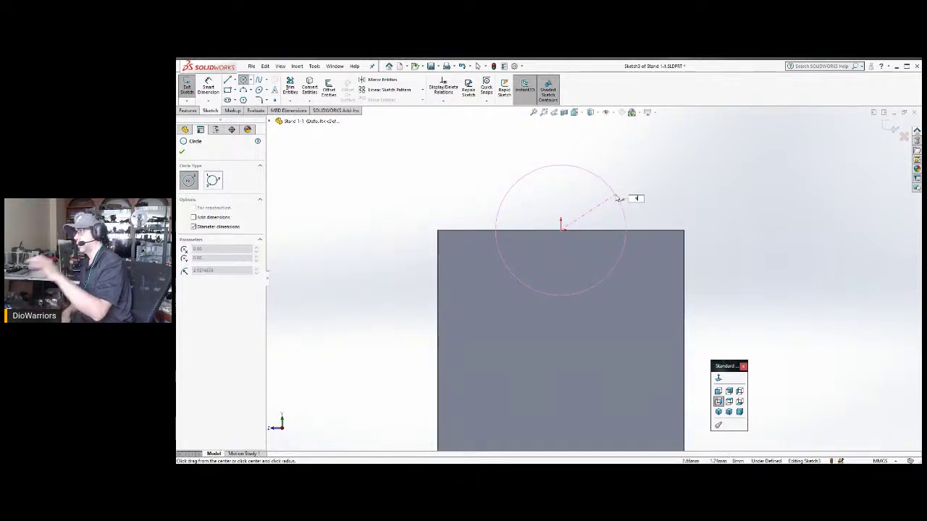
{"action": "key", "text": "Return"}
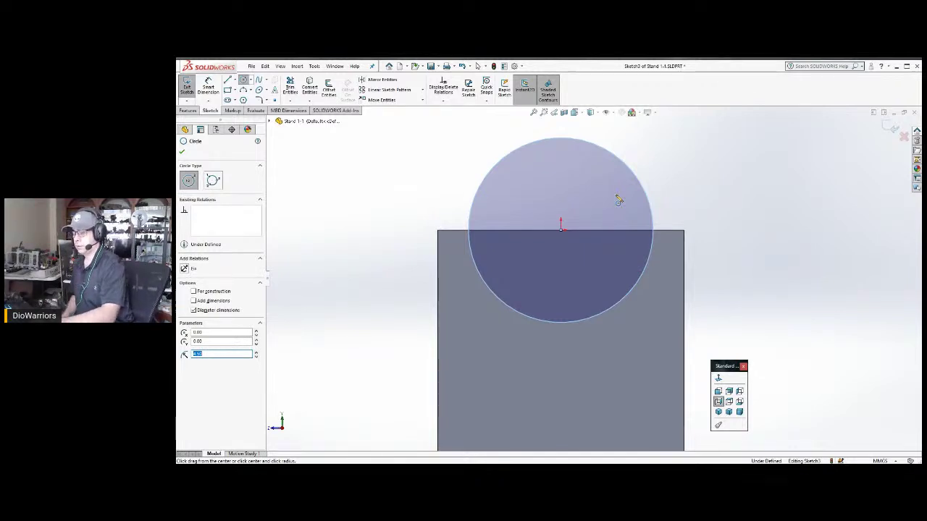
{"action": "key", "text": "Escape"}
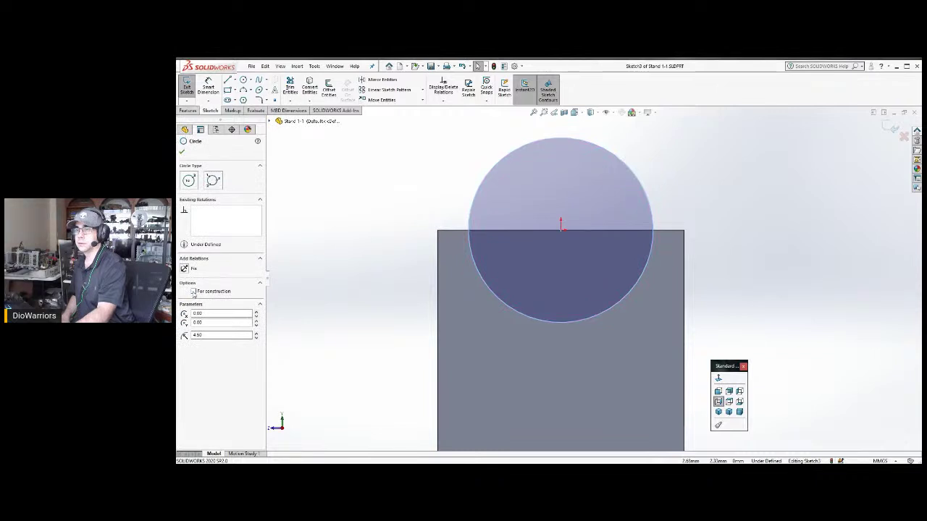
{"action": "left_click", "coordinate": [194, 291]}
{"action": "left_click", "coordinate": [305, 220]}
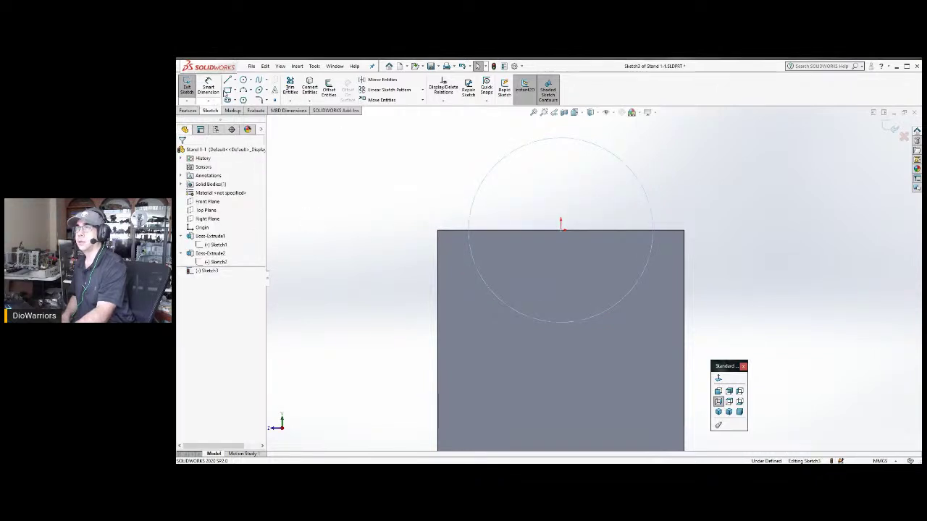
Draw a three-point semicircular arc of 6 mm radius between the two upper corners of the end face.
{"action": "left_click", "coordinate": [439, 232]}
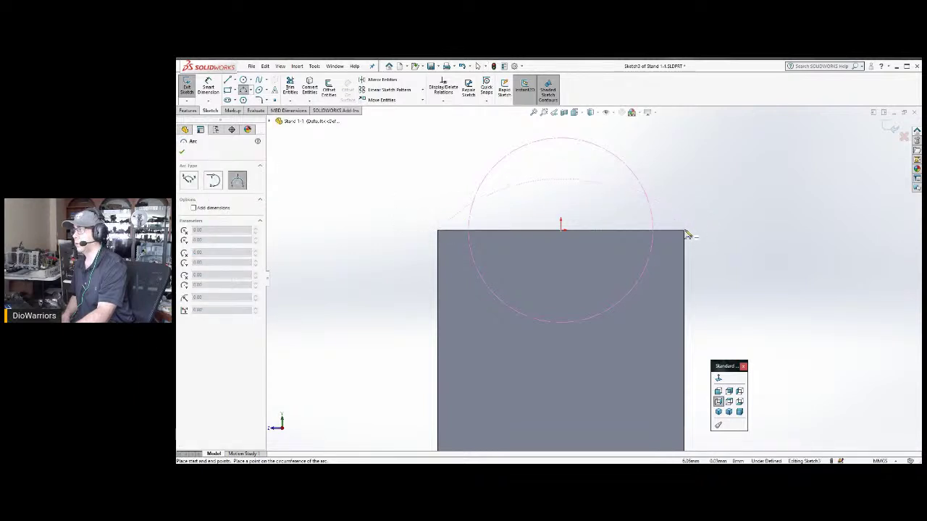
{"action": "left_click", "coordinate": [685, 232]}
{"action": "scroll", "coordinate": [630, 181], "scroll_direction": "up", "scroll_amount": 2}
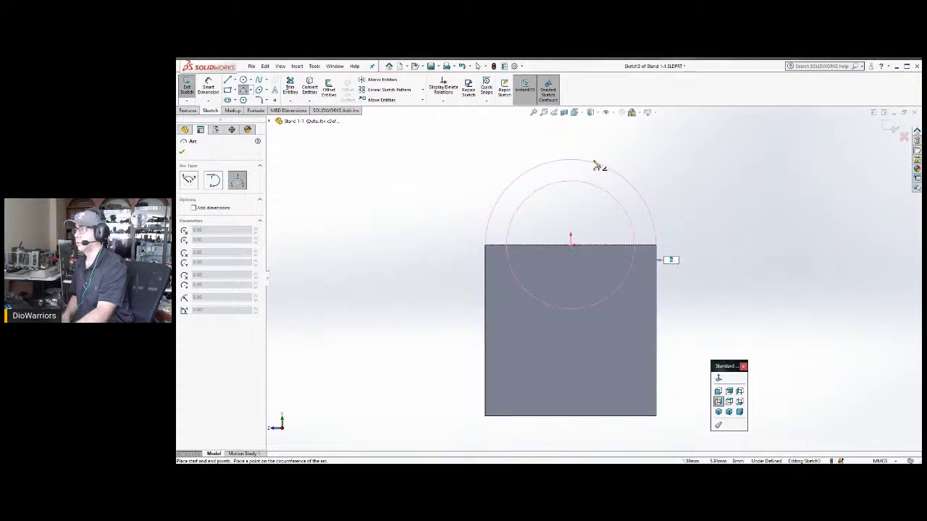
{"action": "left_click", "coordinate": [595, 166]}
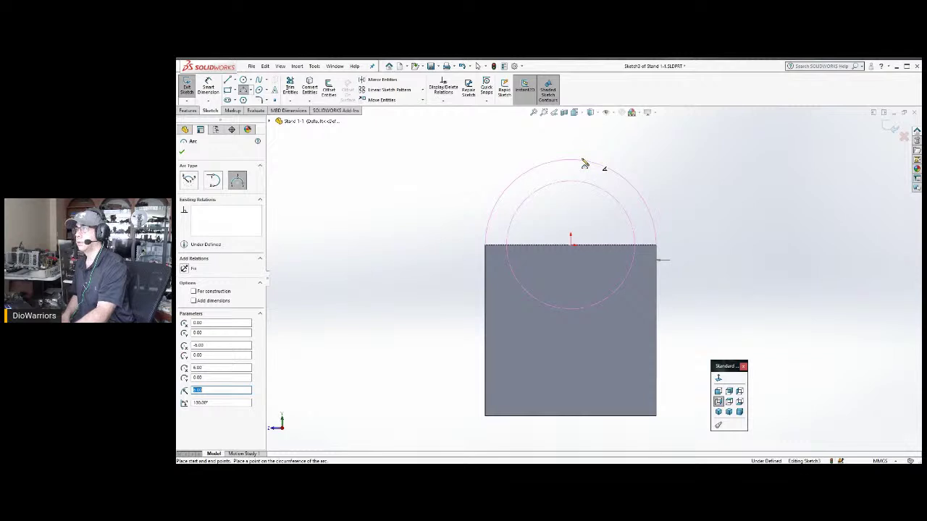
{"action": "key", "text": "Escape"}
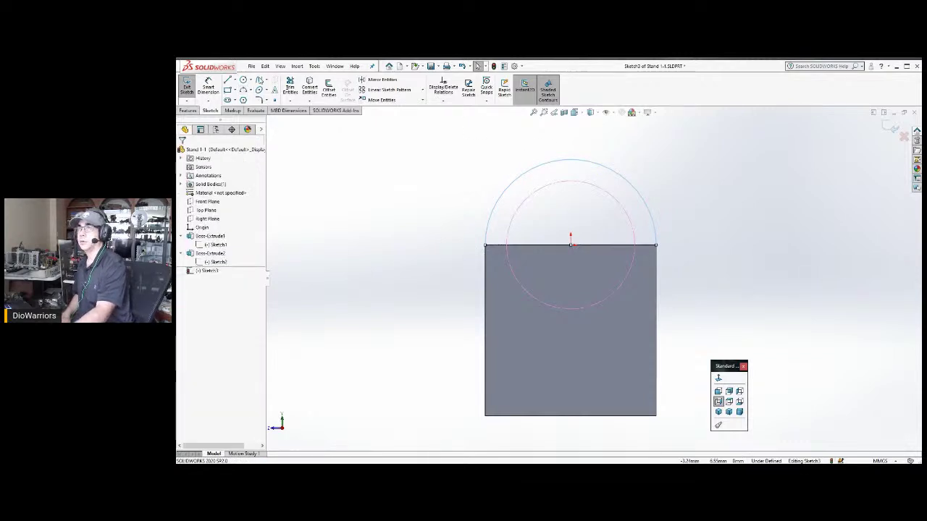
Close the semicircle with a horizontal line between its endpoints and copy the arc, line and construction circle.
{"action": "key", "text": "l"}
{"action": "left_click", "coordinate": [490, 248]}
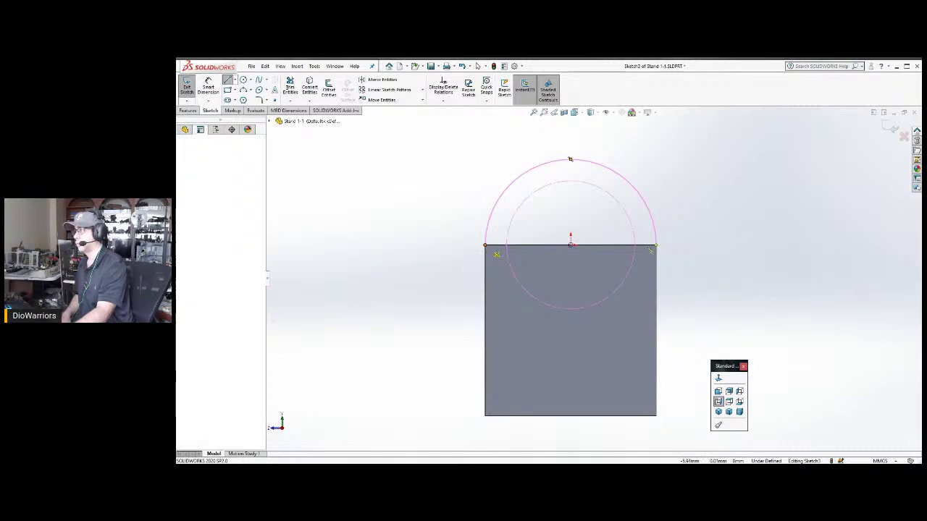
{"action": "left_click", "coordinate": [657, 247]}
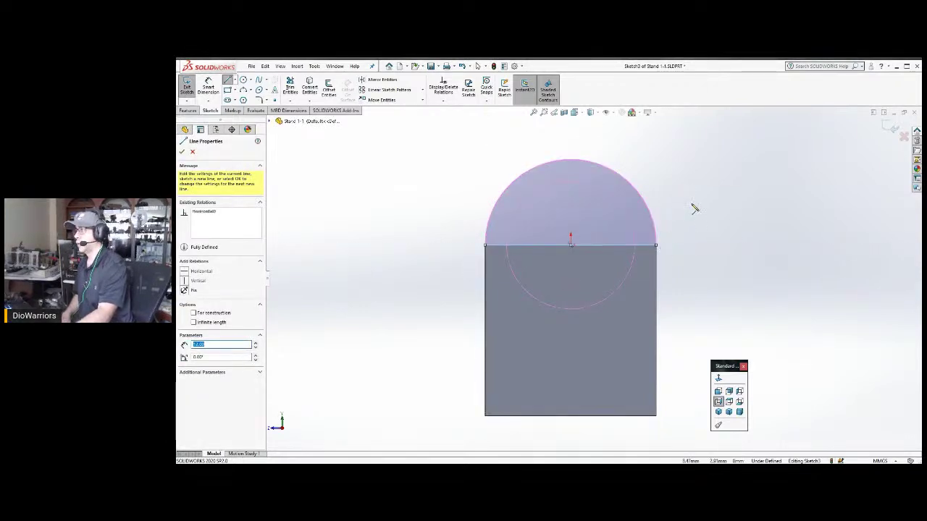
{"action": "key", "text": "Escape"}
{"action": "left_click_drag", "start_coordinate": [700, 161], "coordinate": [586, 262]}
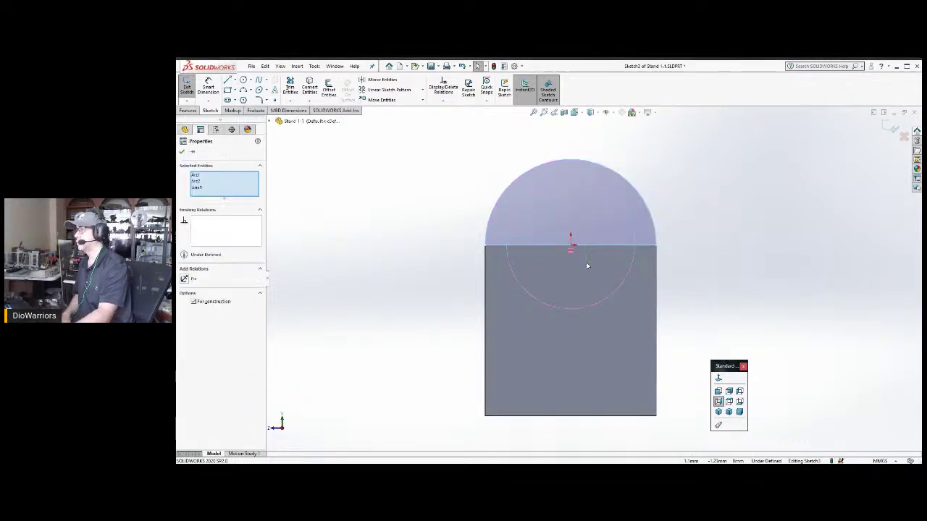
{"action": "key", "text": "Escape"}
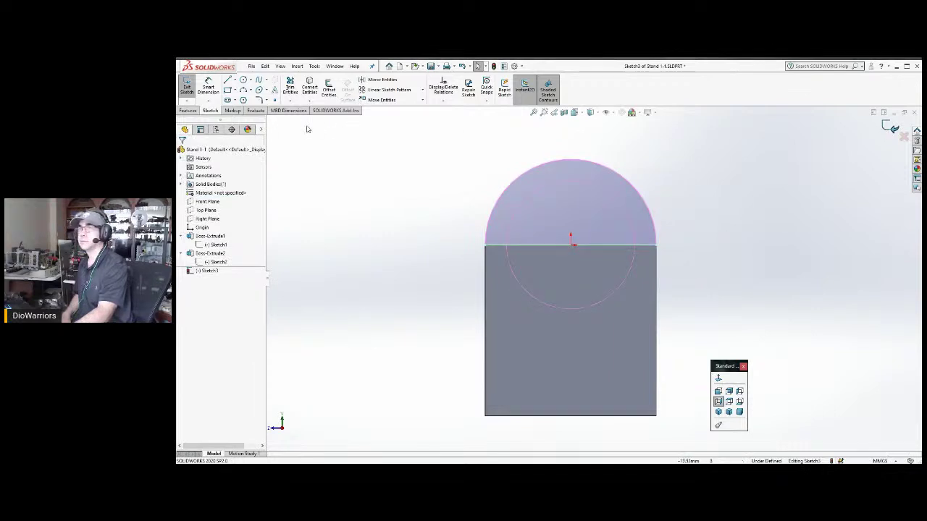
Extrude the half-round profile as a boss Up To Surface, ending at the inner recess face of the same end wall.
{"action": "left_click", "coordinate": [187, 110]}
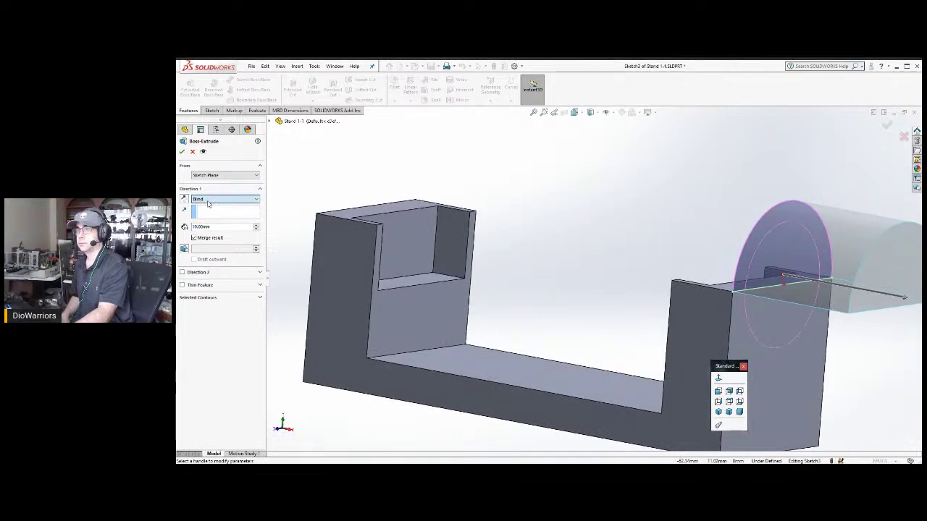
{"action": "left_click", "coordinate": [208, 225]}
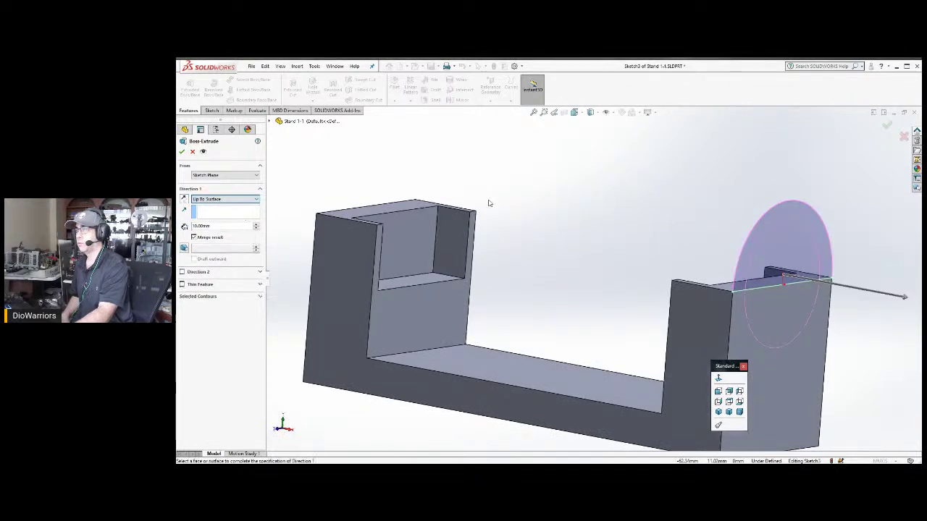
{"action": "middle_click_drag", "start_coordinate": [513, 201], "coordinate": [569, 218]}
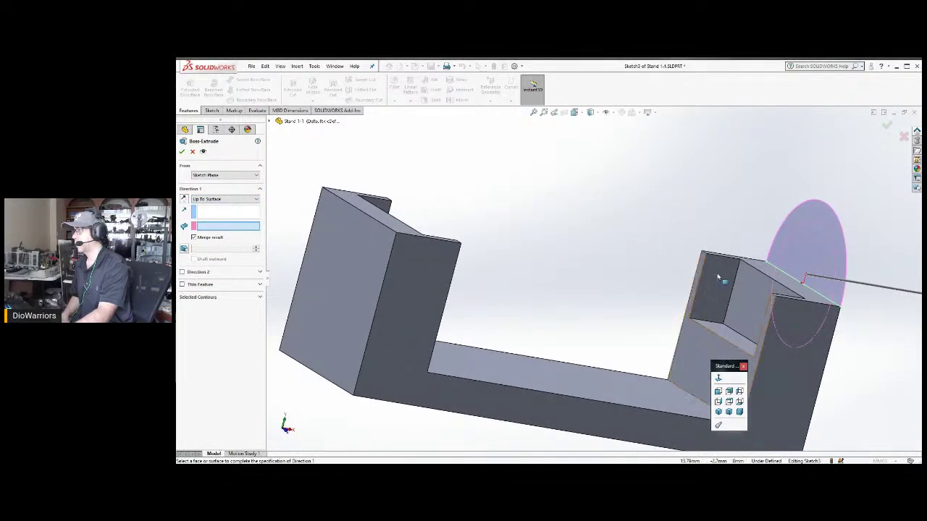
{"action": "left_click", "coordinate": [750, 295]}
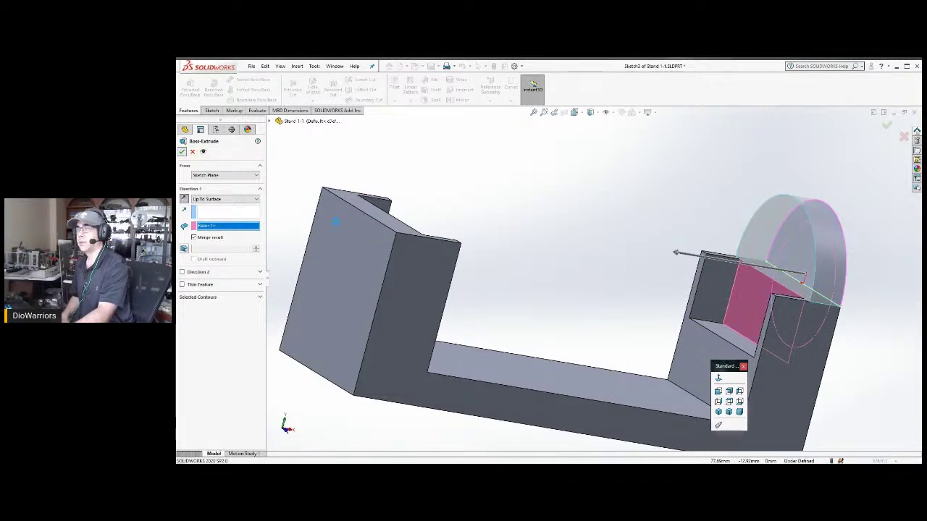
{"action": "key", "text": "Return"}
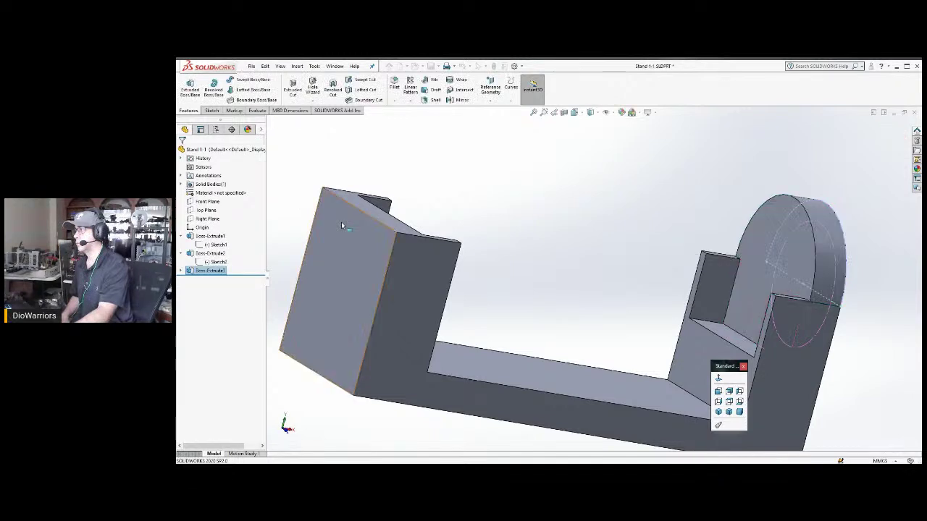
Select the outer face of the opposite end wall, view it straight on and start a sketch on it.
{"action": "left_click", "coordinate": [342, 226]}
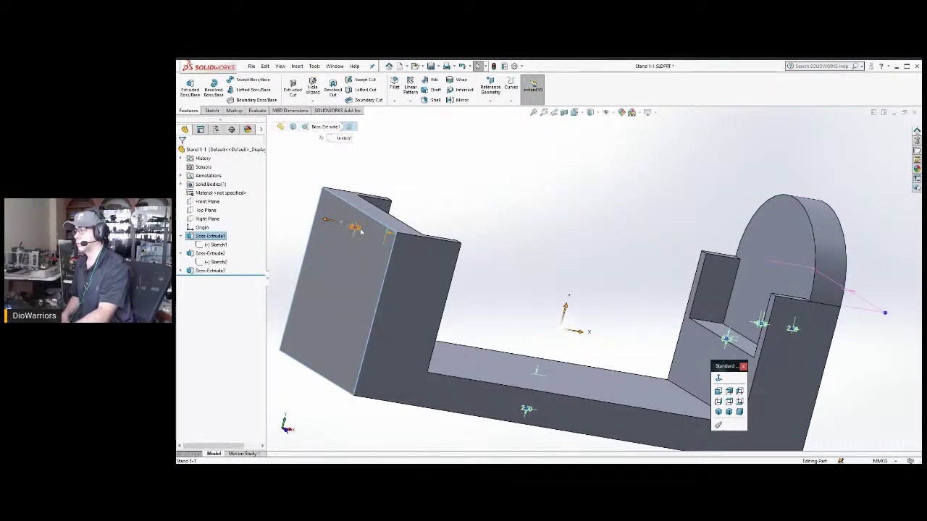
{"action": "left_click", "coordinate": [719, 377]}
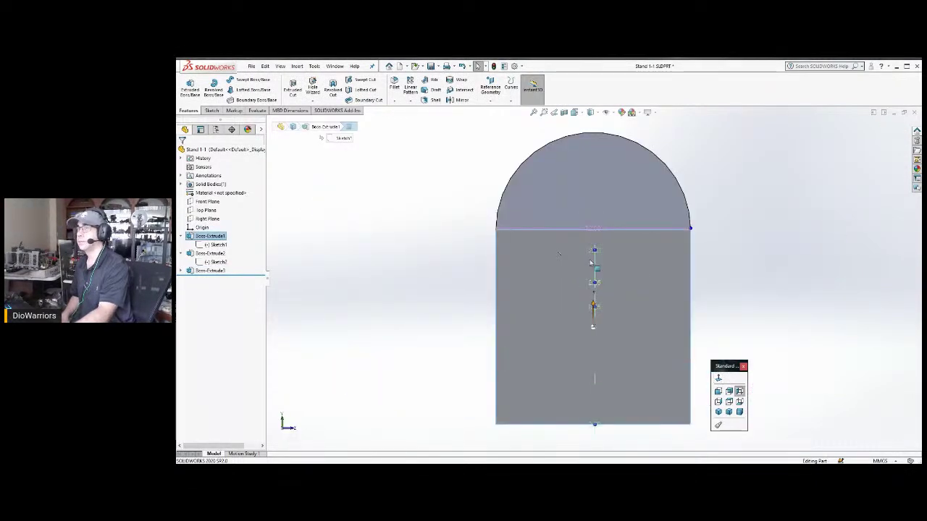
{"action": "left_click", "coordinate": [211, 110]}
{"action": "left_click", "coordinate": [188, 85]}
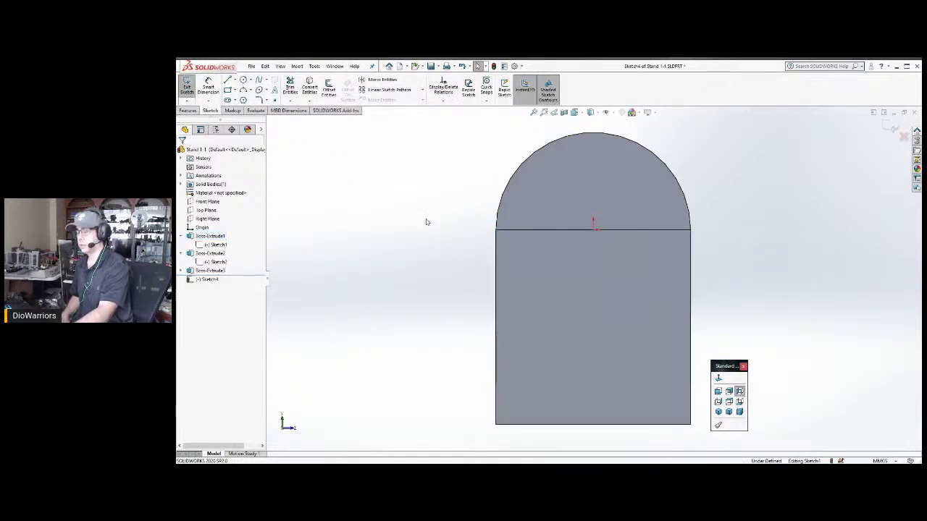
Paste the copied half-round profile and move its centre onto the origin so it sits on the wall's upper edge.
{"action": "key", "text": "ctrl+v"}
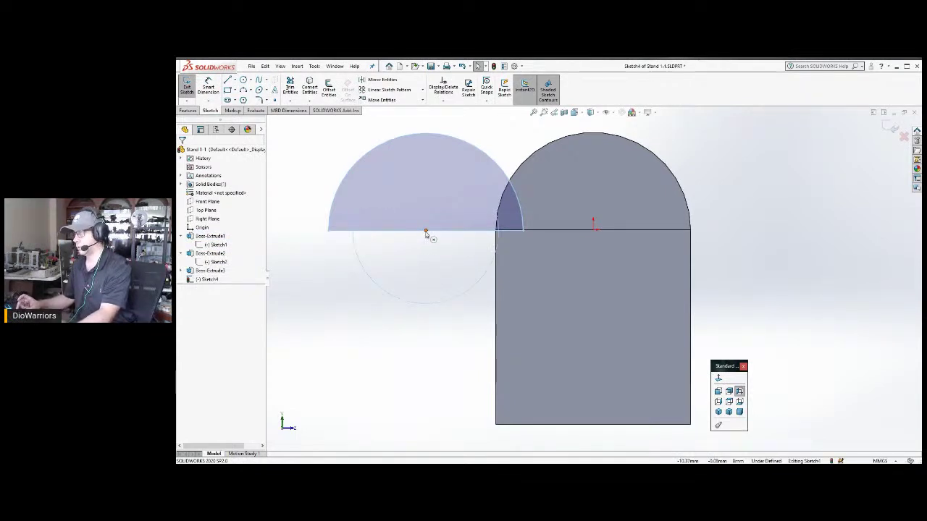
{"action": "left_click", "coordinate": [592, 230]}
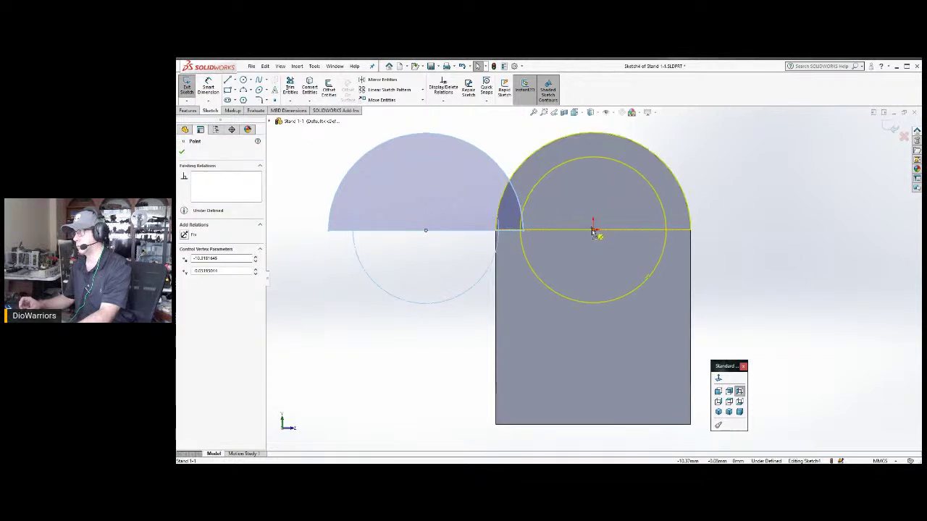
{"action": "left_click_drag", "start_coordinate": [594, 231], "coordinate": [594, 230]}
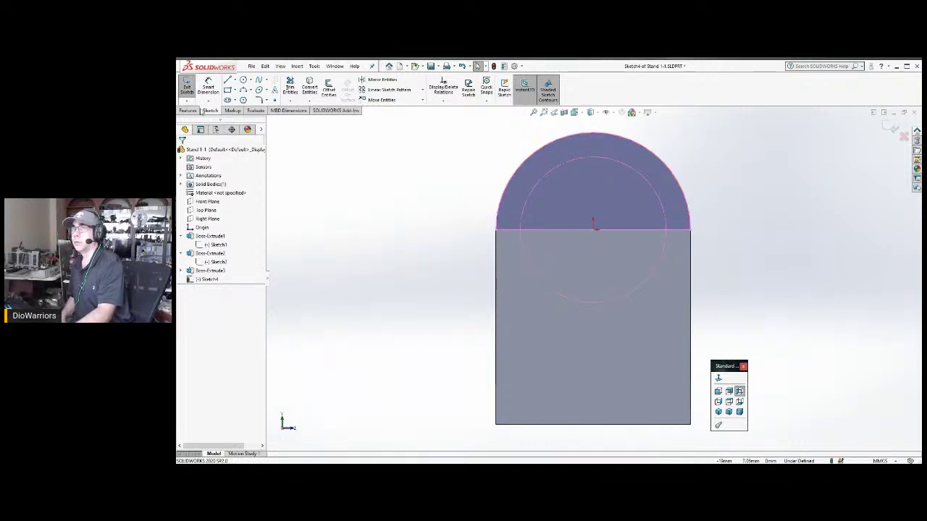
Start a boss extrusion of the pasted half-round profile with the Up To Surface end condition.
{"action": "left_click", "coordinate": [188, 111]}
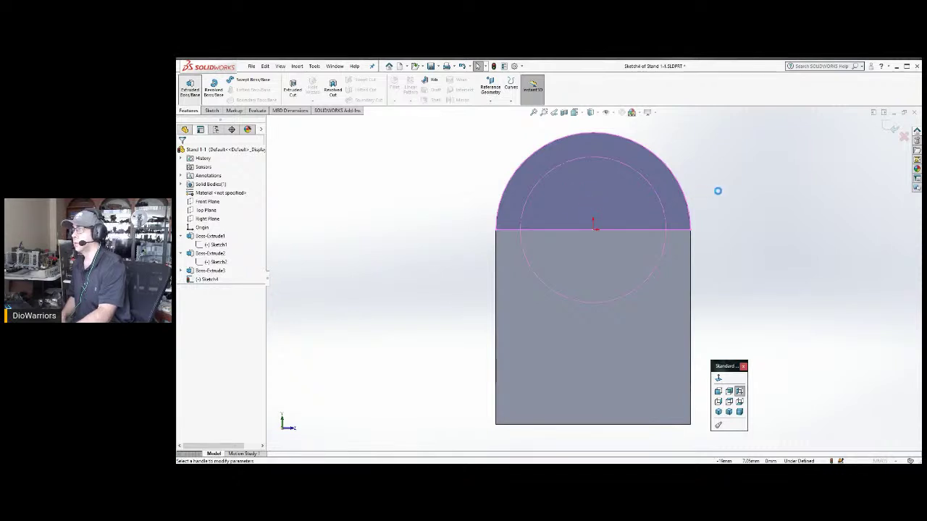
{"action": "middle_click_drag", "start_coordinate": [719, 194], "coordinate": [610, 233]}
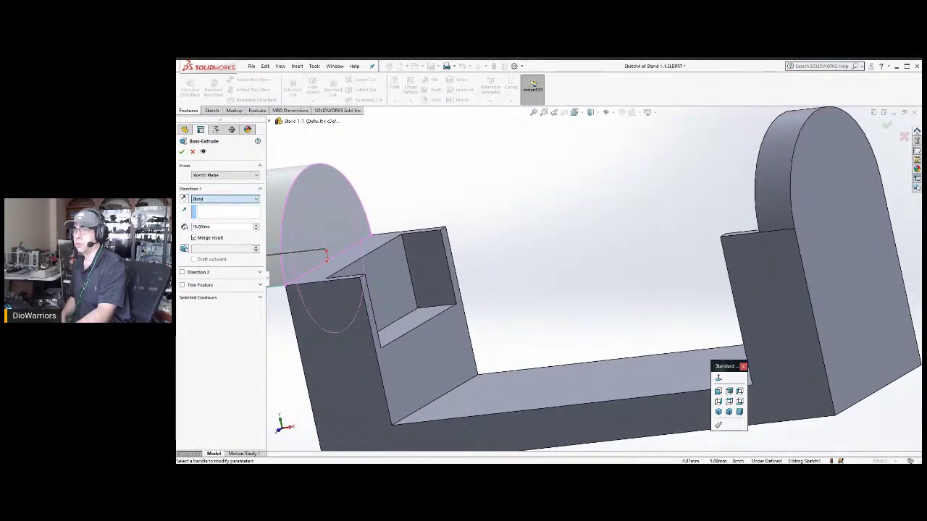
{"action": "left_click", "coordinate": [224, 198]}
{"action": "left_click", "coordinate": [217, 238]}
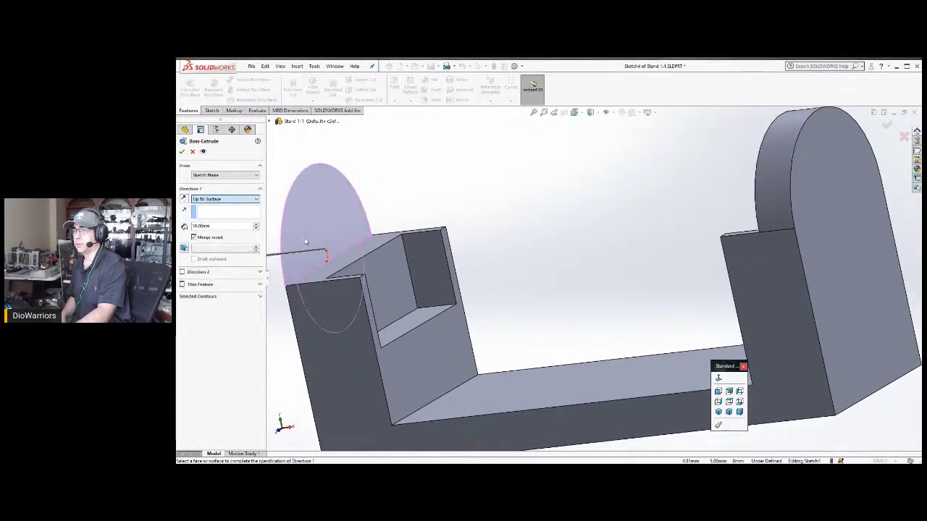
Extrude the rounded end profile up to the back face of the stand's recess, with merge result on.
{"action": "left_click", "coordinate": [392, 268]}
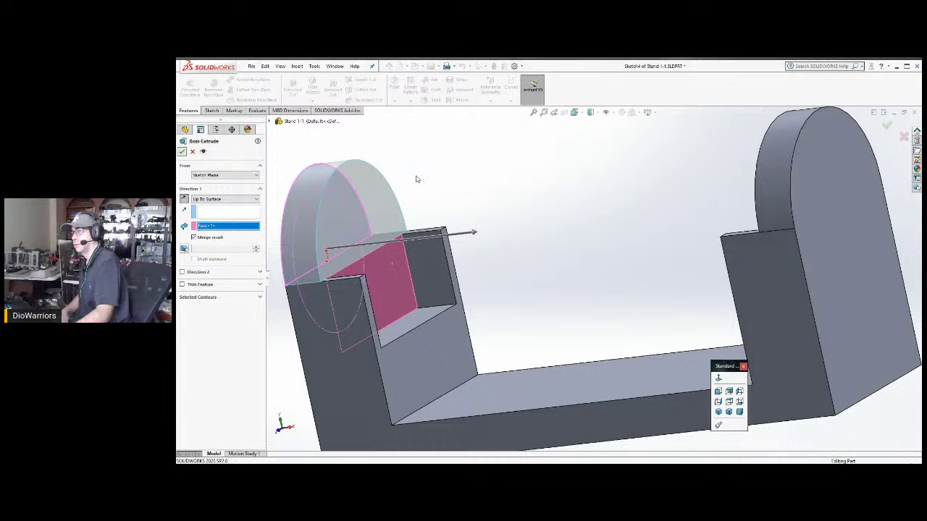
{"action": "key", "text": "Return"}
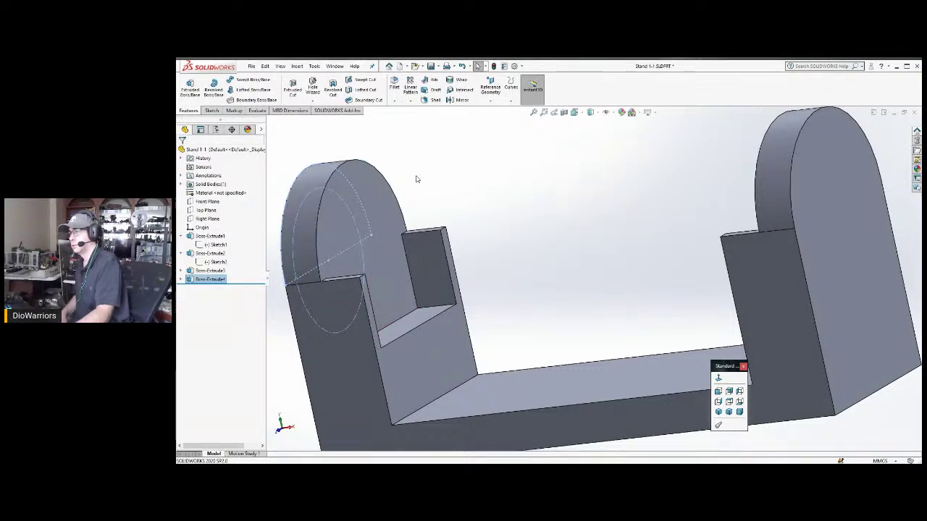
{"action": "scroll", "coordinate": [585, 232], "scroll_direction": "up", "scroll_amount": 3}
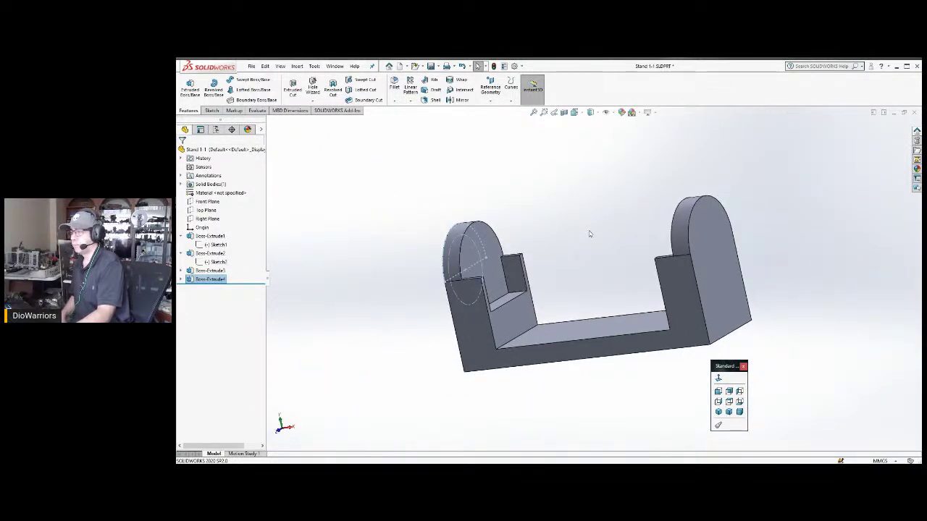
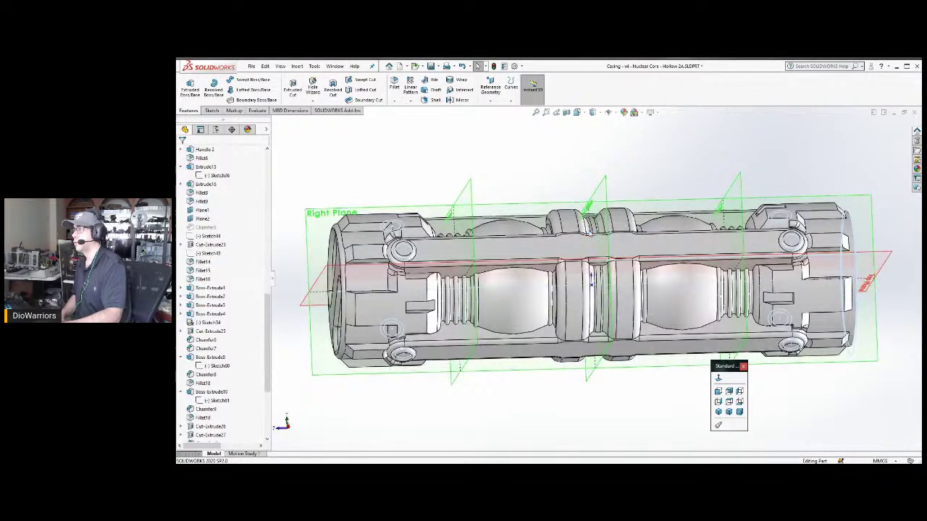
Switch to the assembly and examine how the casing sits between the stand's two uprights.
{"action": "key", "text": "ctrl+Tab"}
{"action": "key", "text": "ctrl+Tab"}
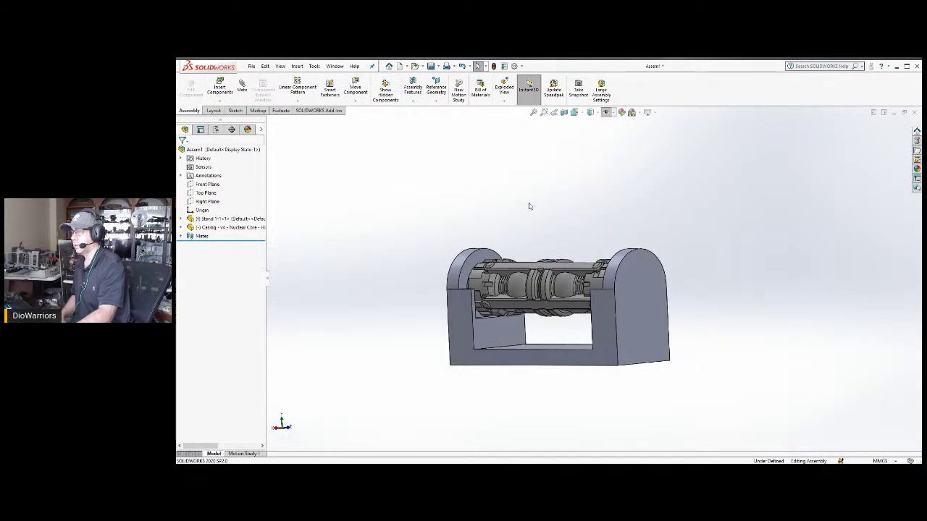
{"action": "mouse_move", "coordinate": [529, 206]}
{"action": "middle_mouse_down"}
{"action": "mouse_move", "coordinate": [598, 220]}
{"action": "mouse_move", "coordinate": [530, 215]}
{"action": "middle_mouse_up"}
{"action": "scroll", "coordinate": [515, 304], "scroll_direction": "down", "scroll_amount": 3}
{"action": "middle_click_drag", "start_coordinate": [516, 304], "coordinate": [492, 292]}
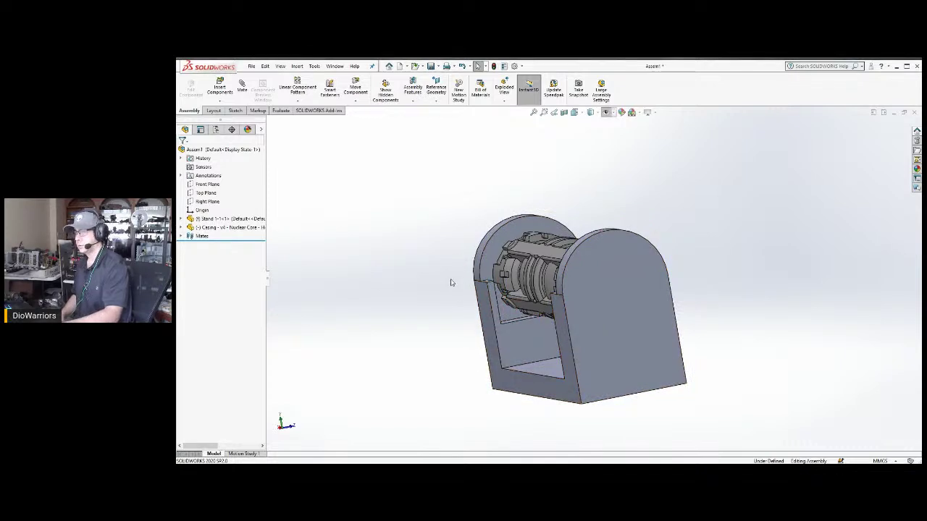
Return to the stand part and sketch a 9 mm diameter circle centred on the origin, on the recessed upright's inner face.
{"action": "key", "text": "ctrl+Tab"}
{"action": "key", "text": "ctrl+Tab"}
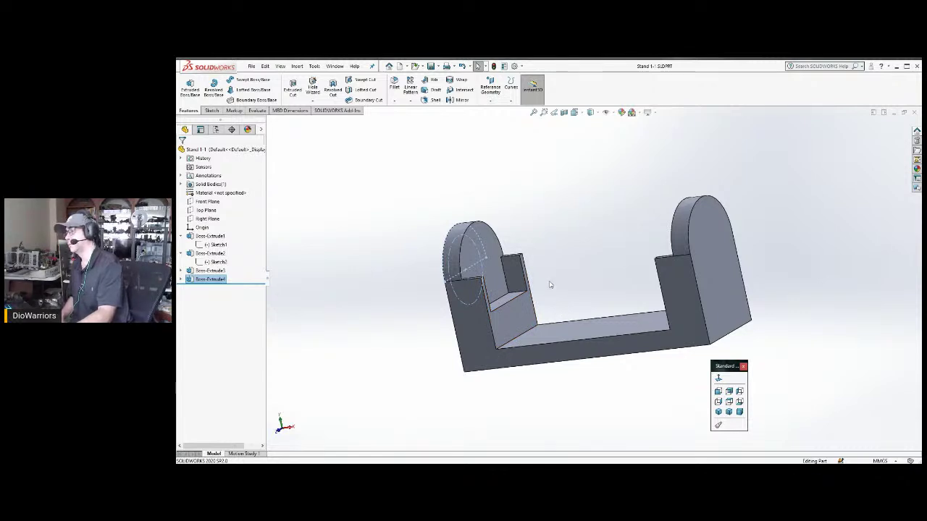
{"action": "middle_click_drag", "start_coordinate": [546, 288], "coordinate": [536, 290]}
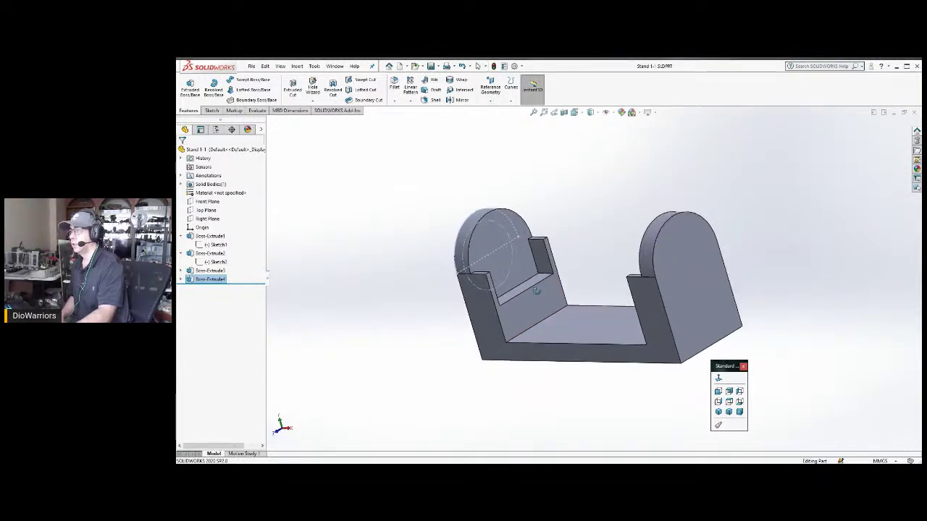
{"action": "left_click", "coordinate": [516, 250]}
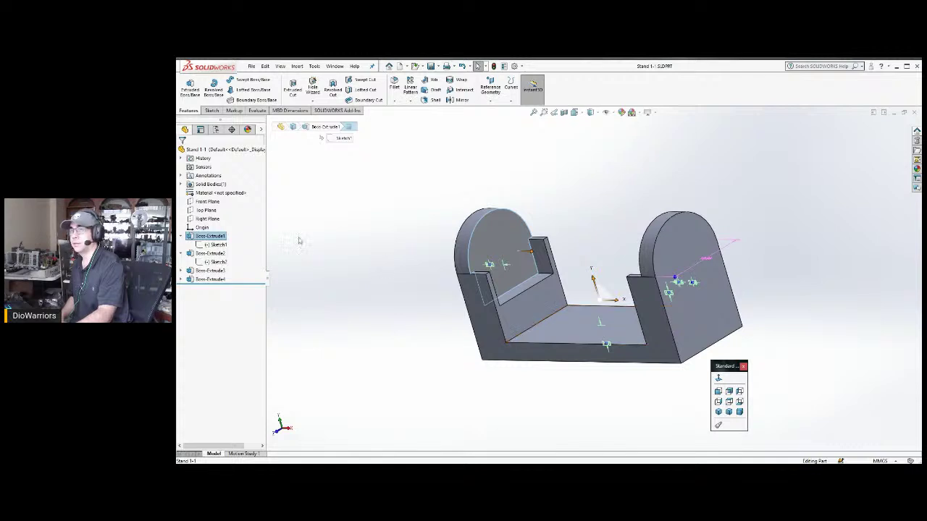
{"action": "left_click", "coordinate": [210, 110]}
{"action": "left_click", "coordinate": [188, 86]}
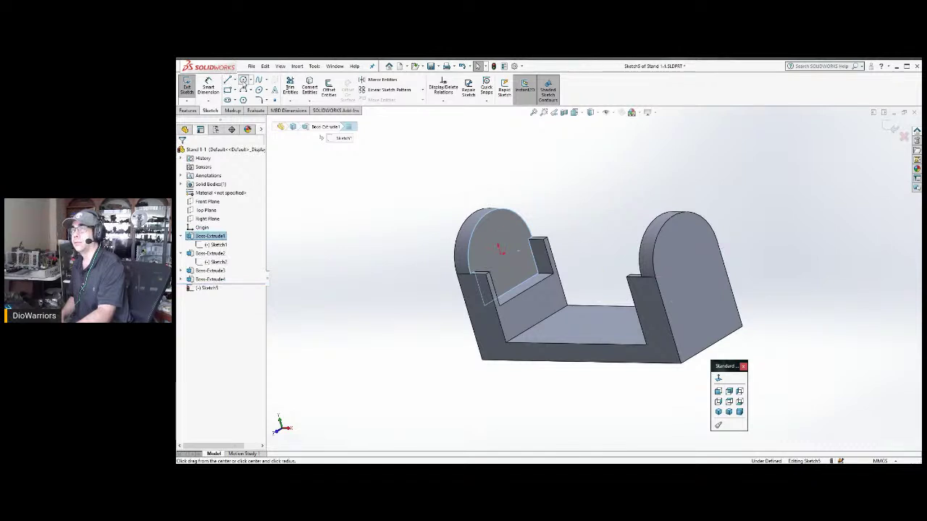
{"action": "left_click", "coordinate": [243, 79]}
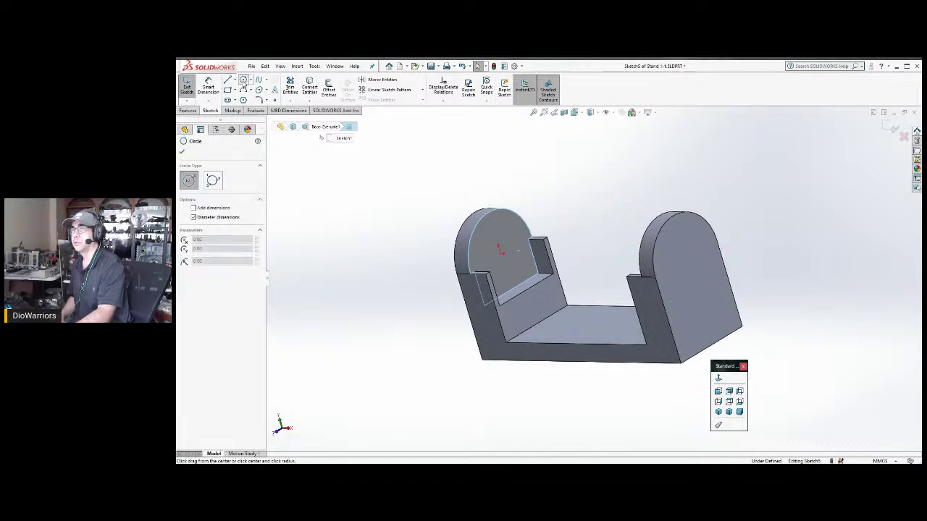
{"action": "left_click", "coordinate": [500, 250]}
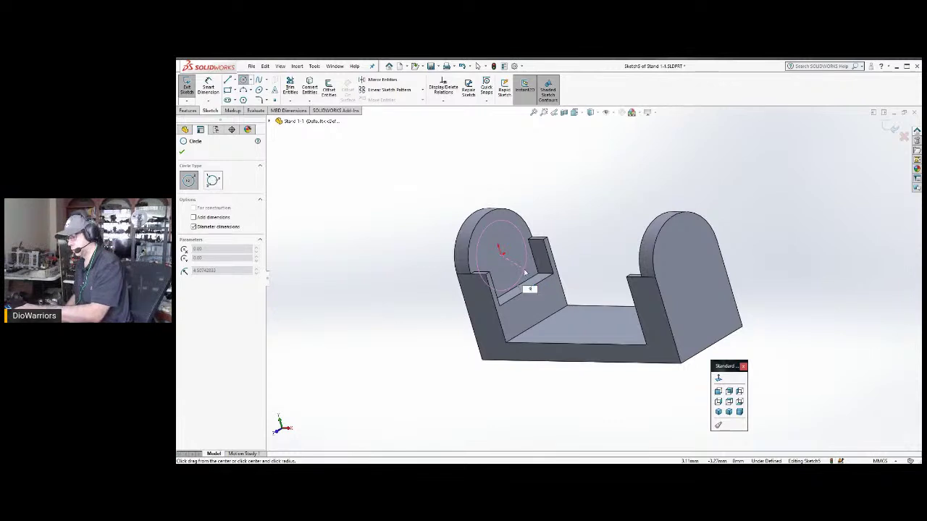
{"action": "left_click", "coordinate": [526, 273]}
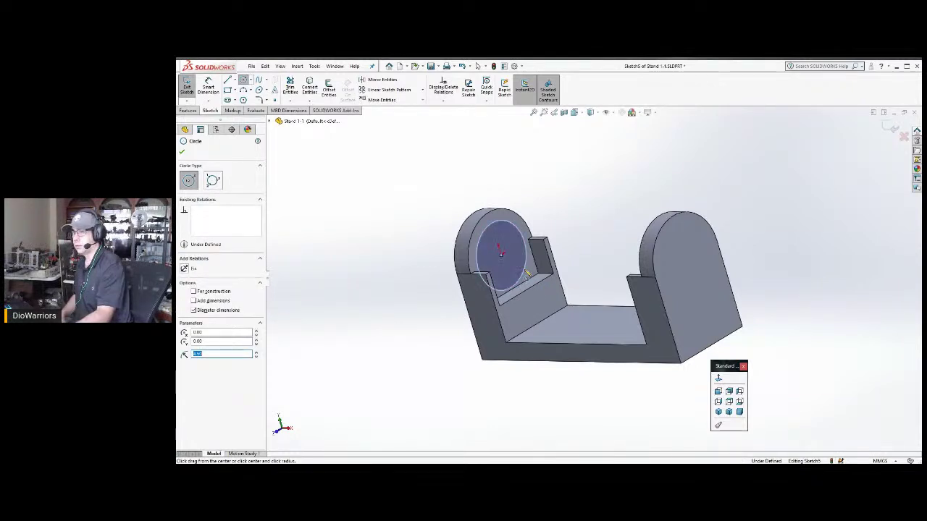
{"action": "key", "text": "Escape"}
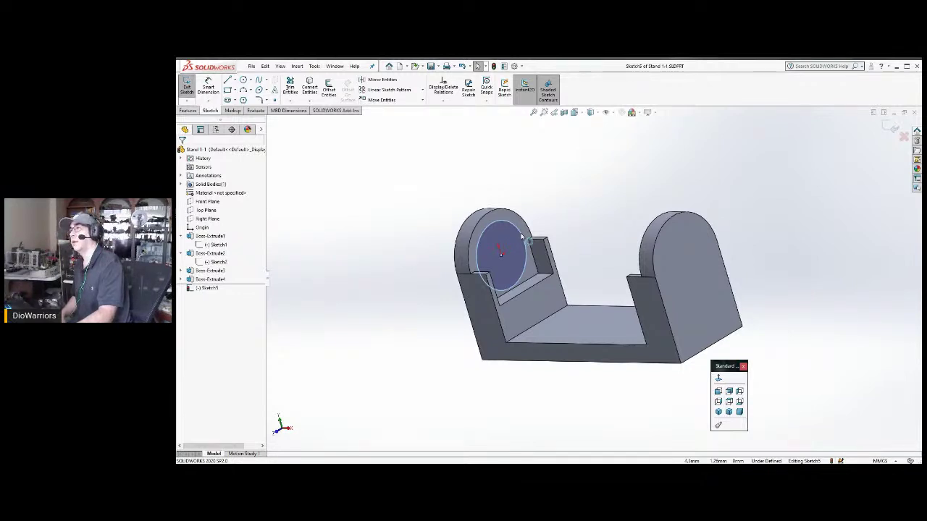
Offset the circle outward by 0.125 mm, keeping the original circle as construction geometry.
{"action": "left_click", "coordinate": [521, 237]}
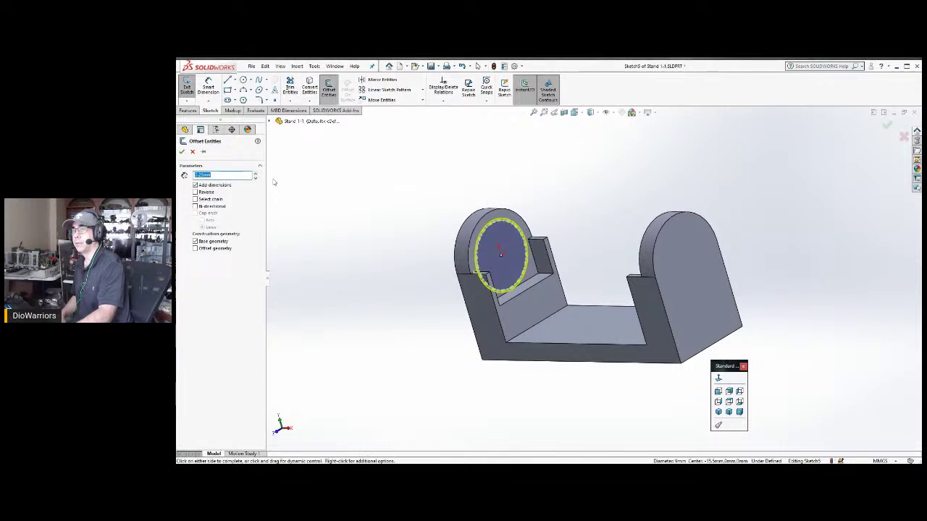
{"action": "type", "text": "0"}
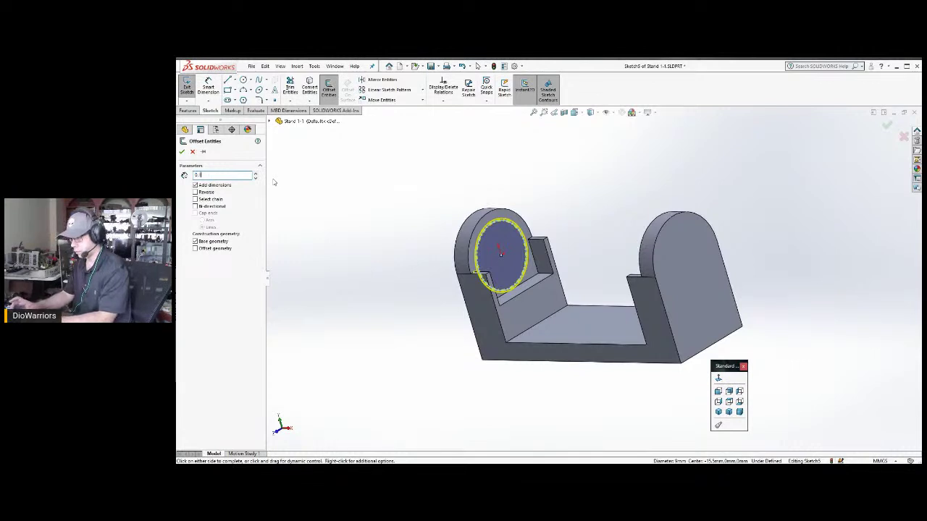
{"action": "type", "text": ".125"}
{"action": "key", "text": "Return"}
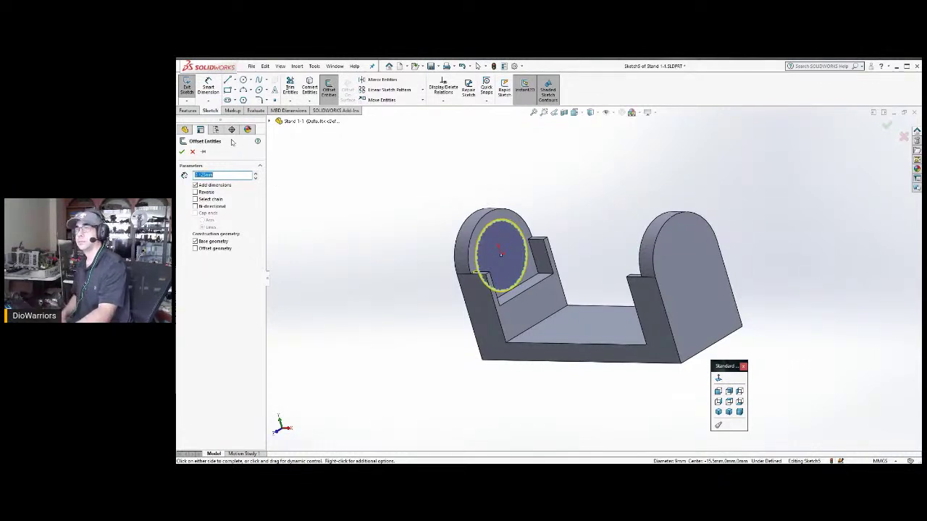
{"action": "left_click", "coordinate": [182, 152]}
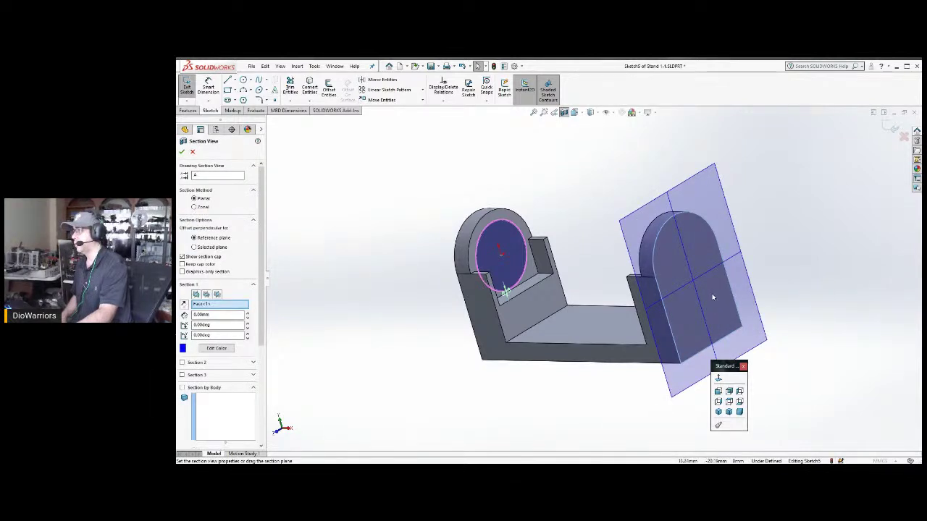
Section the stand between the two uprights, parallel to its end face, and view the sketch plane straight on.
{"action": "left_click_drag", "start_coordinate": [721, 283], "coordinate": [622, 287]}
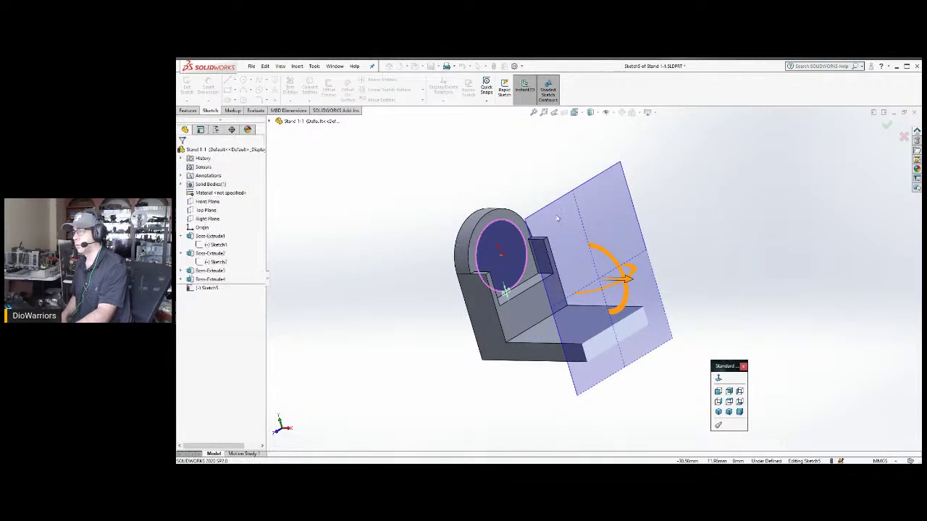
{"action": "middle_click_drag", "start_coordinate": [545, 265], "coordinate": [582, 262]}
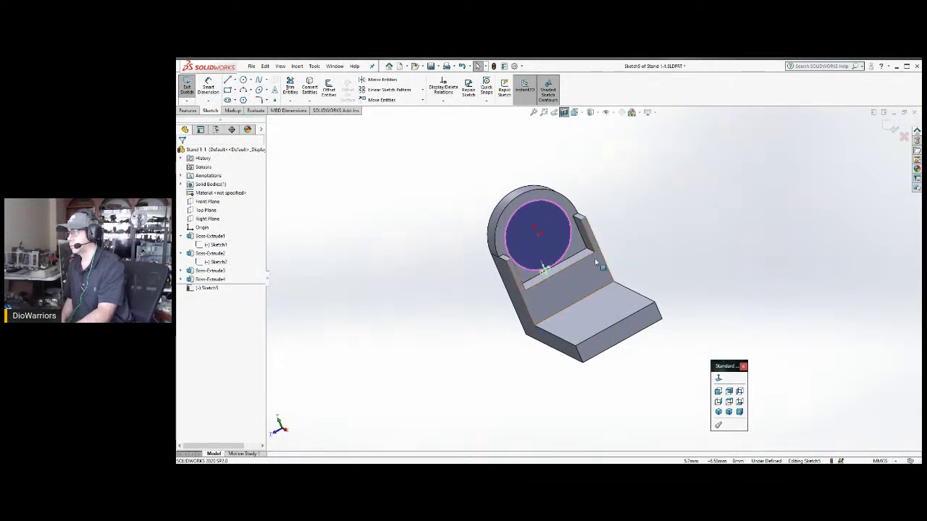
{"action": "left_click", "coordinate": [718, 378]}
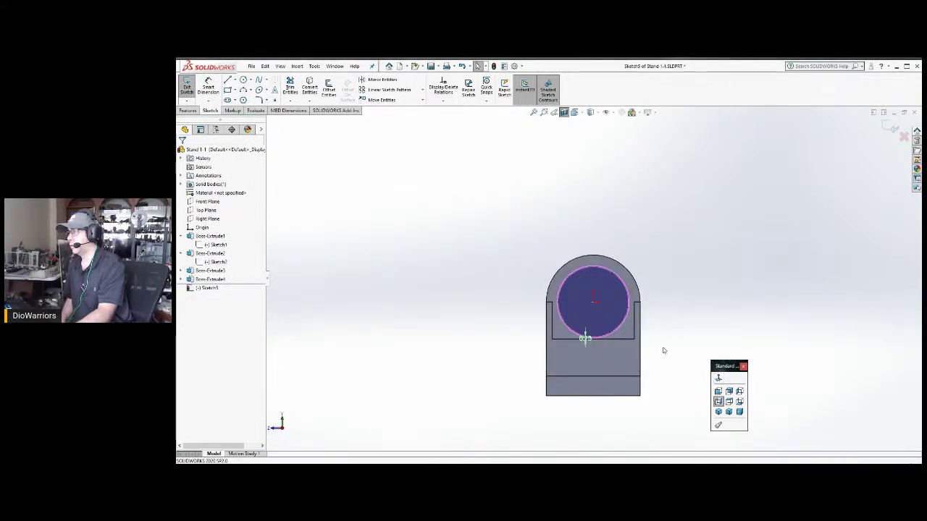
Sketch a line from the recess's upper inside corner nearest the tangent side, running tangent to the circle and slightly past it.
{"action": "left_click", "coordinate": [227, 82]}
{"action": "scroll", "coordinate": [631, 337], "scroll_direction": "down", "scroll_amount": 5}
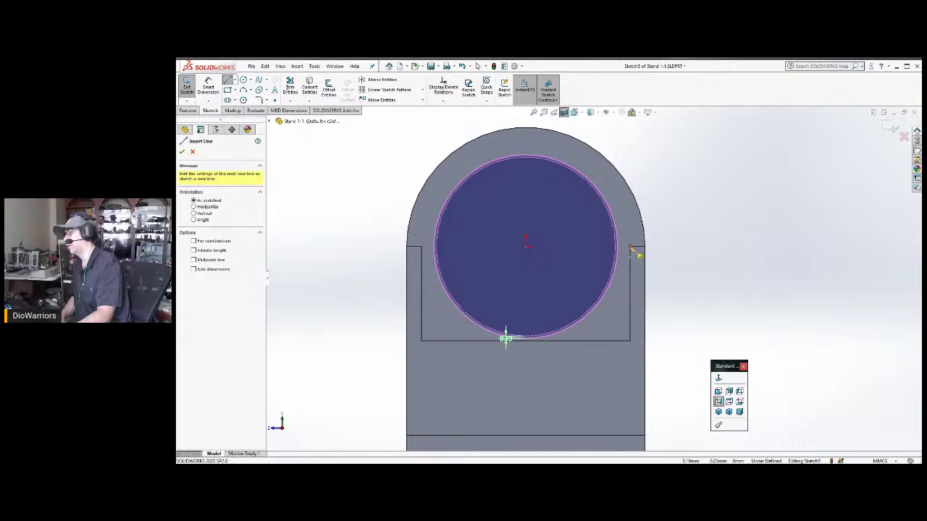
{"action": "key", "text": "Escape"}
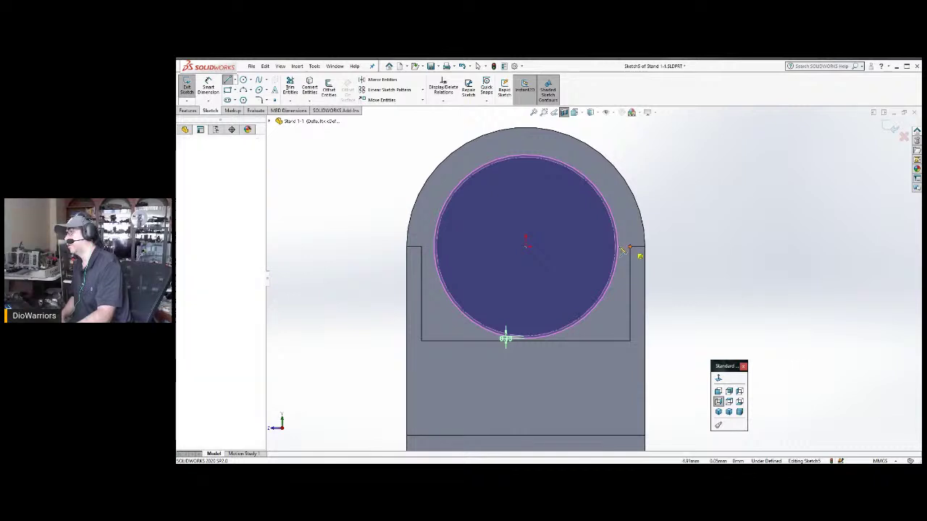
{"action": "left_click", "coordinate": [620, 250]}
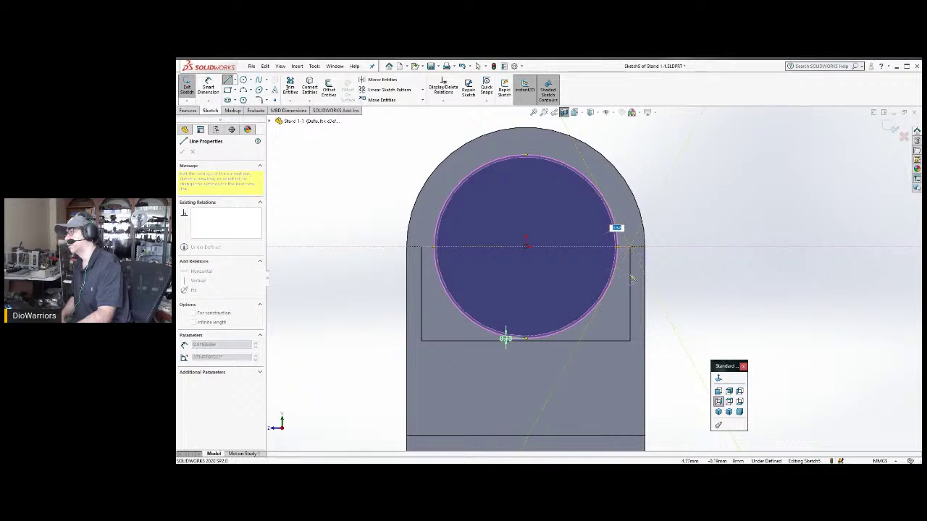
{"action": "double_click", "coordinate": [591, 323]}
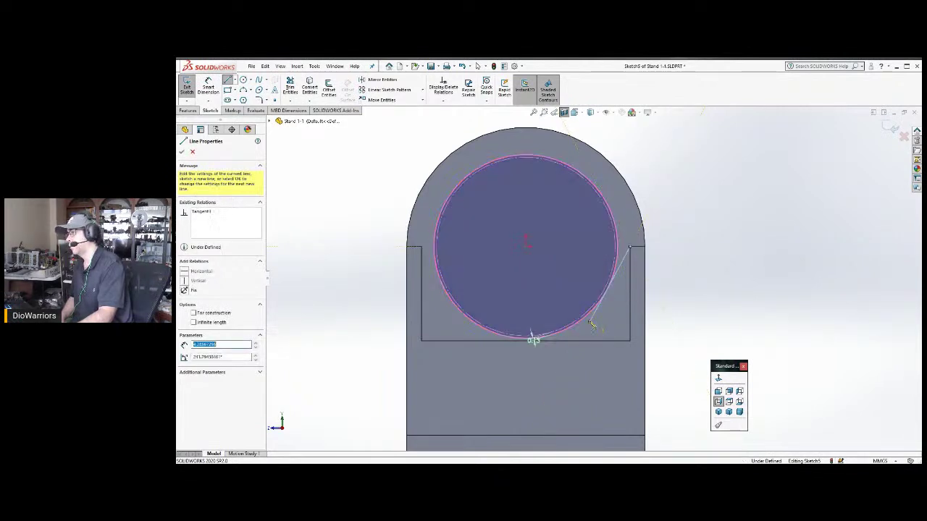
{"action": "key", "text": "Escape"}
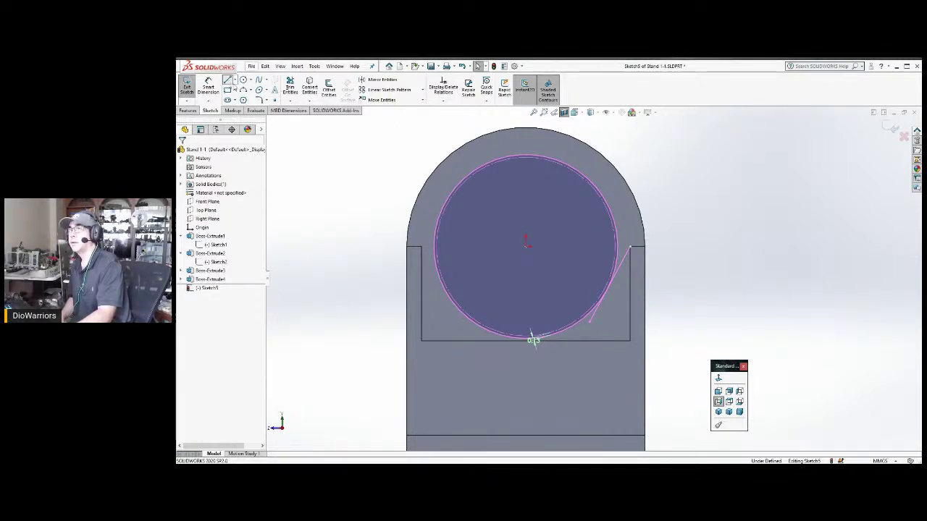
Sketch a vertical construction centerline about 7 mm long downward from the circle's centre.
{"action": "left_click", "coordinate": [229, 82]}
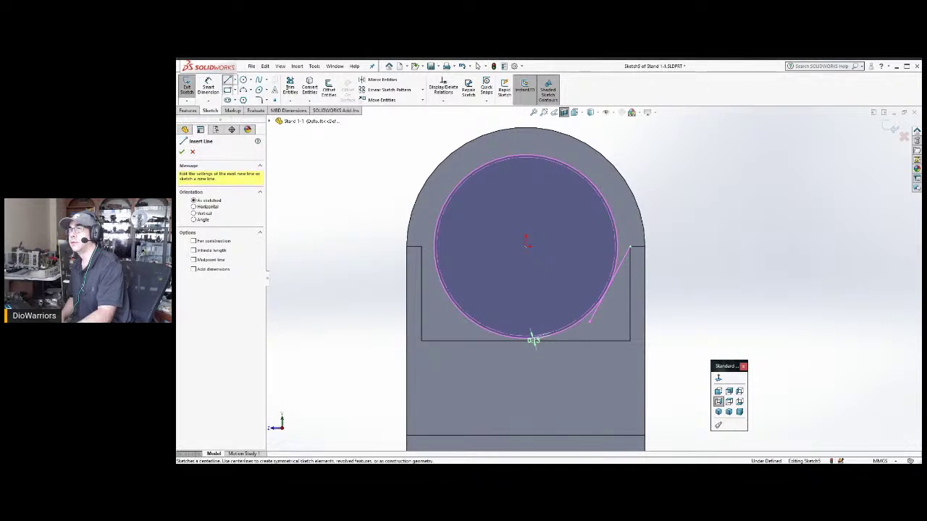
{"action": "key", "text": "Escape"}
{"action": "key", "text": "l"}
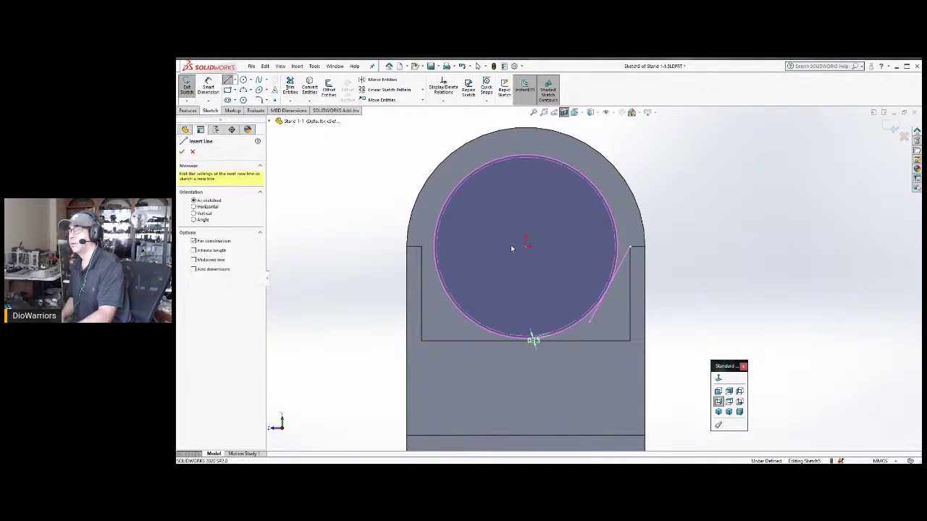
{"action": "key", "text": "Escape"}
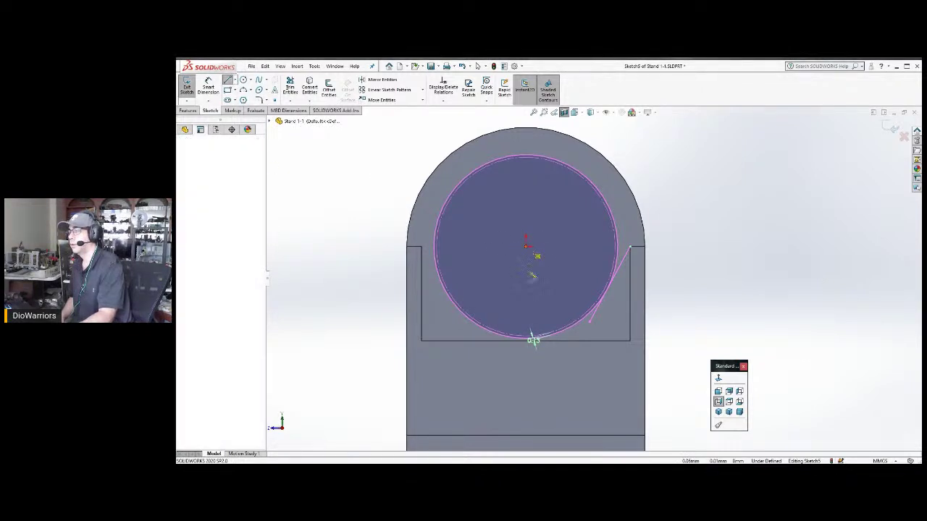
{"action": "left_click", "coordinate": [524, 246]}
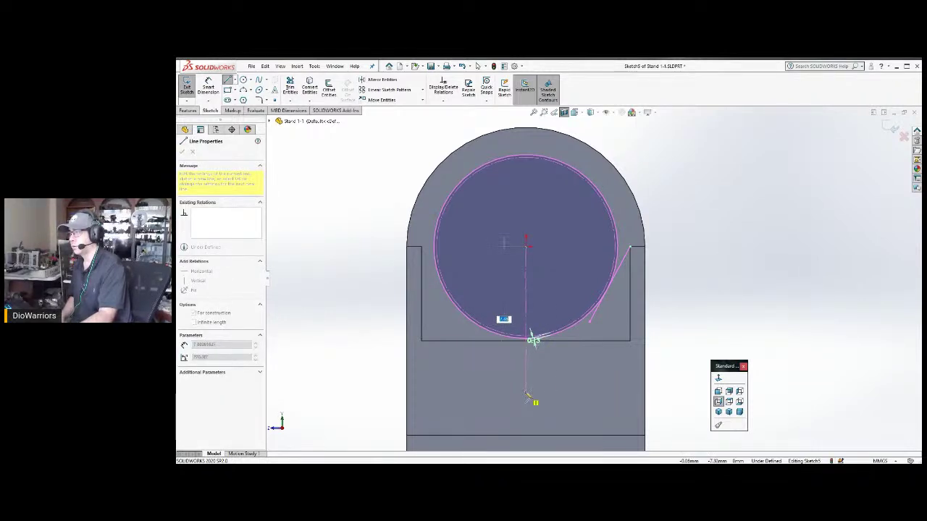
{"action": "left_click", "coordinate": [526, 390]}
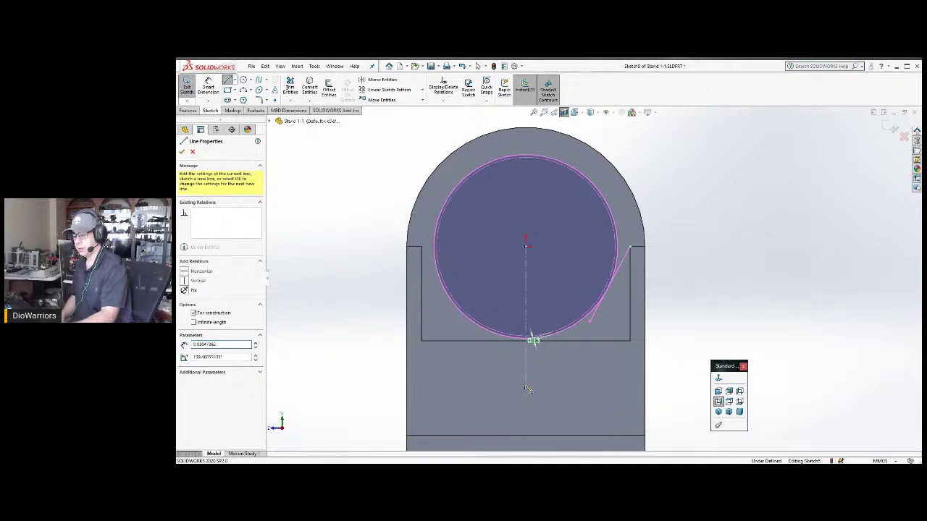
{"action": "key", "text": "Escape"}
{"action": "key", "text": "Escape"}
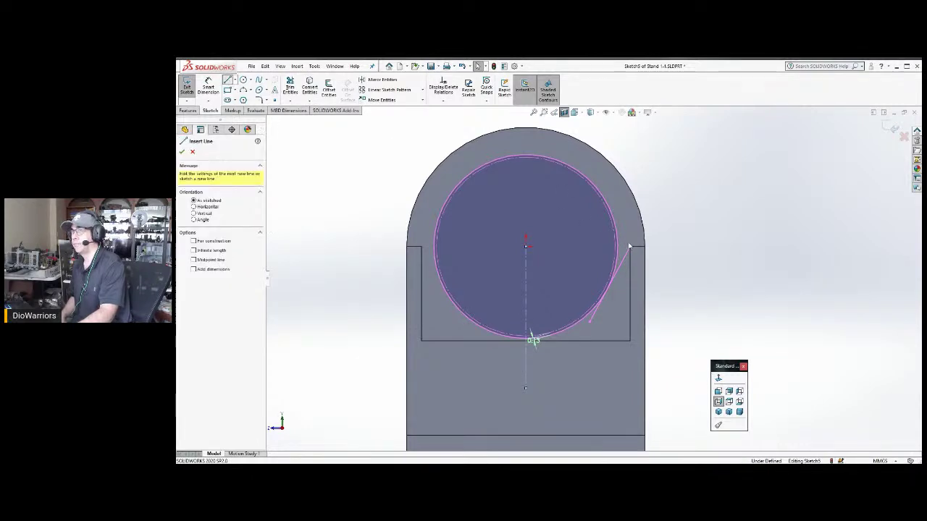
Sketch a vertical line down the recess side from the tangent line's upper end, and a horizontal line along the recess floor to the centerline.
{"action": "left_click", "coordinate": [631, 248]}
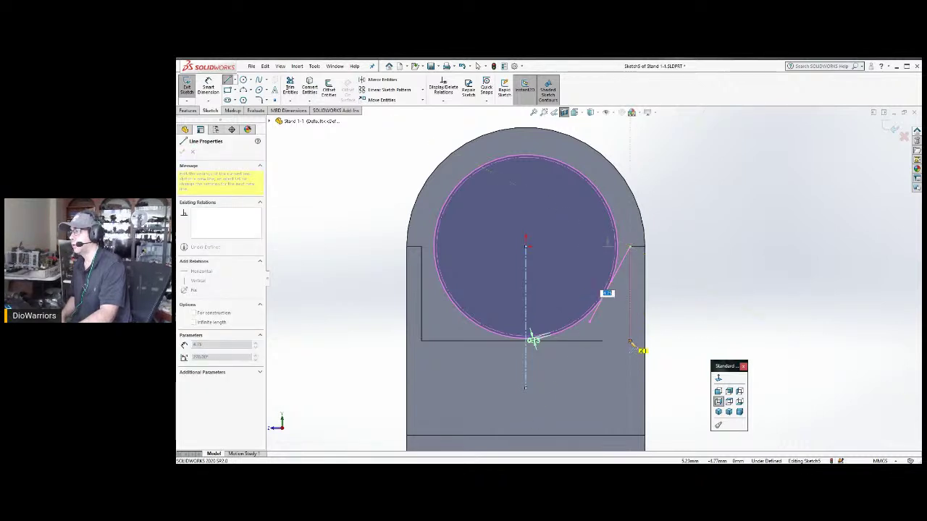
{"action": "left_click", "coordinate": [629, 340]}
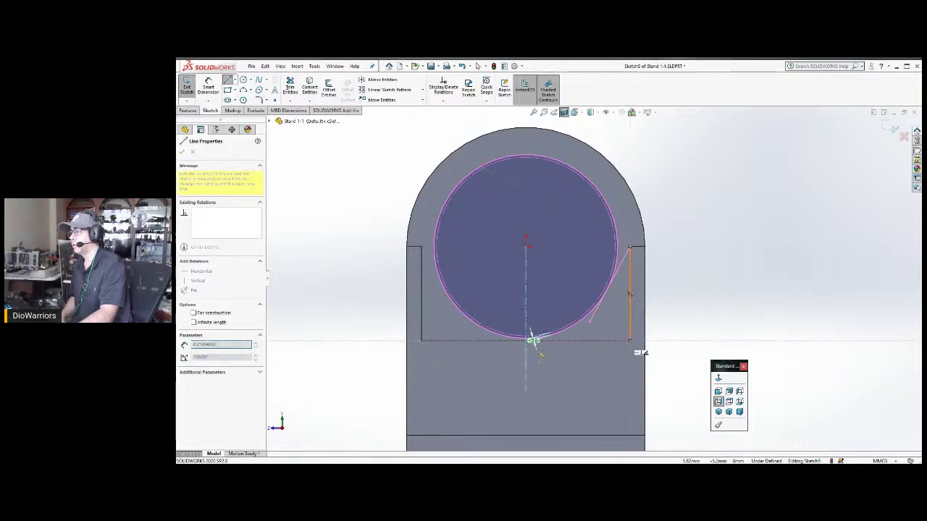
{"action": "left_click", "coordinate": [422, 340]}
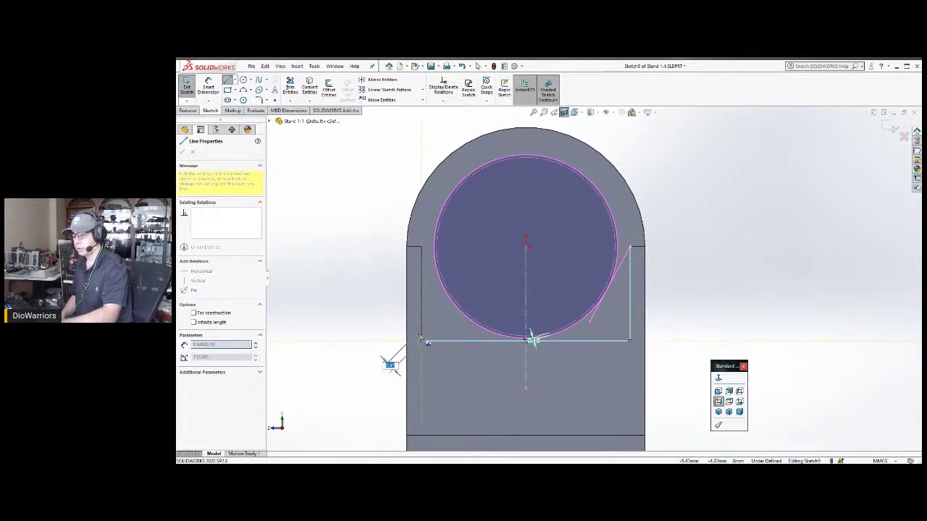
{"action": "key", "text": "Escape"}
{"action": "key", "text": "Escape"}
Trim the tangent line's overrun and the offset circle, keeping only the arc between the centerline and the tangent line.
{"action": "left_click", "coordinate": [289, 88]}
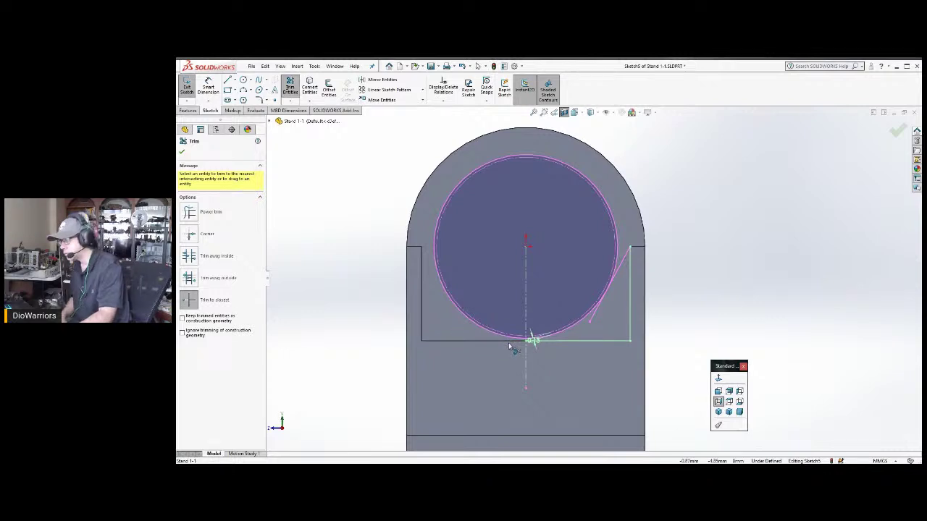
{"action": "scroll", "coordinate": [610, 333], "scroll_direction": "down", "scroll_amount": 5}
{"action": "scroll", "coordinate": [581, 287], "scroll_direction": "down", "scroll_amount": 1}
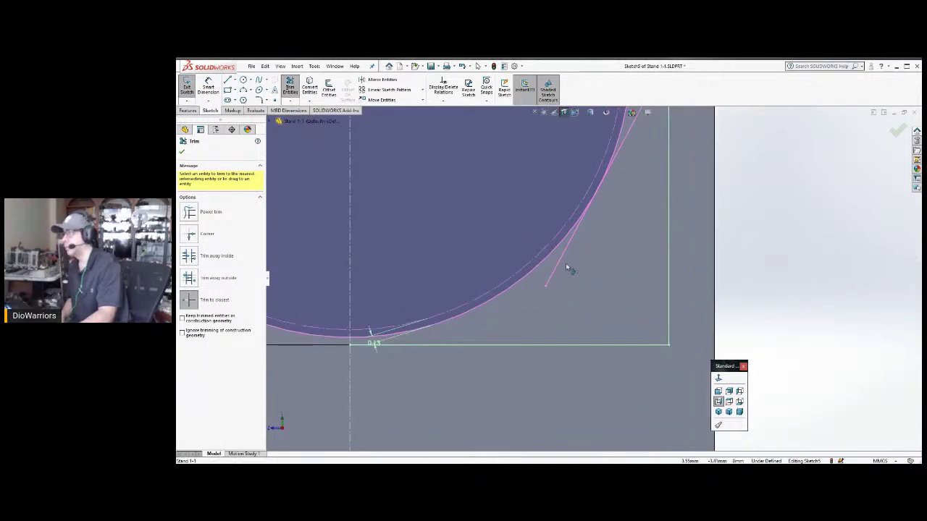
{"action": "scroll", "coordinate": [562, 261], "scroll_direction": "up", "scroll_amount": 5}
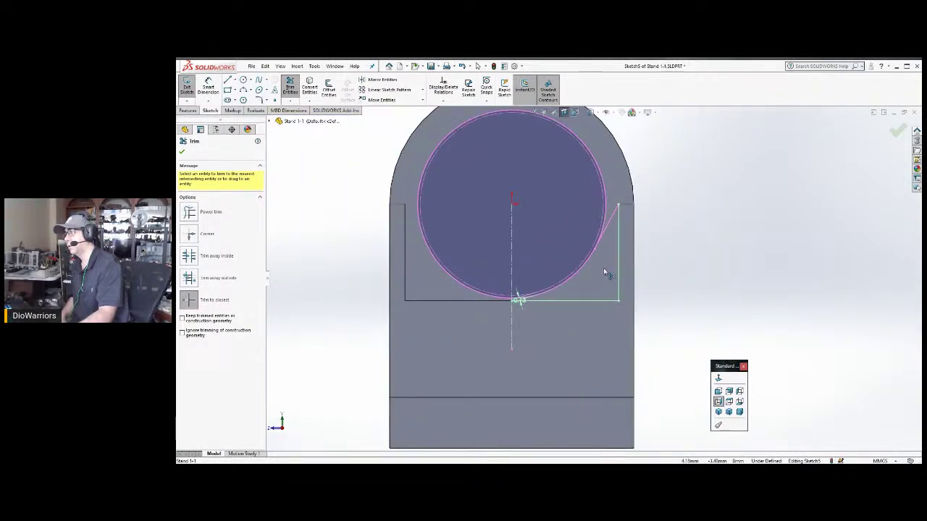
{"action": "left_click", "coordinate": [608, 216]}
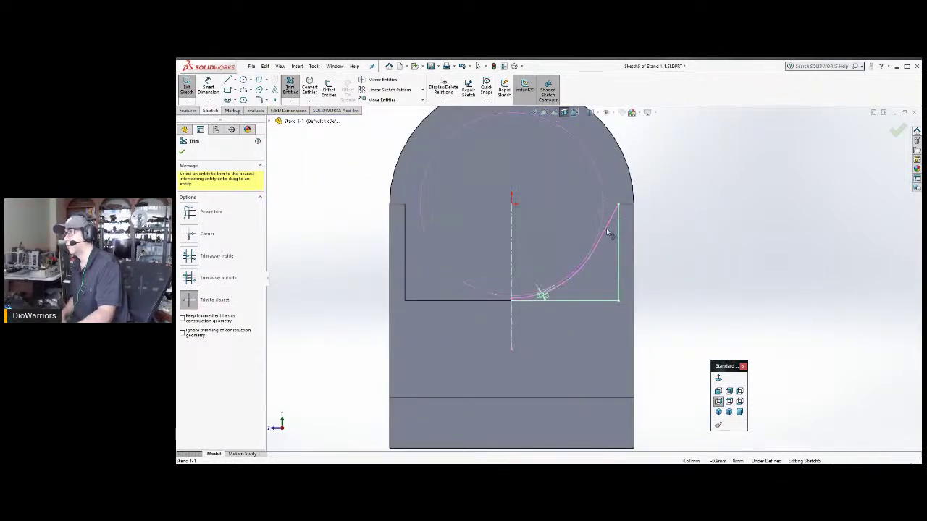
{"action": "scroll", "coordinate": [613, 284], "scroll_direction": "down", "scroll_amount": 3}
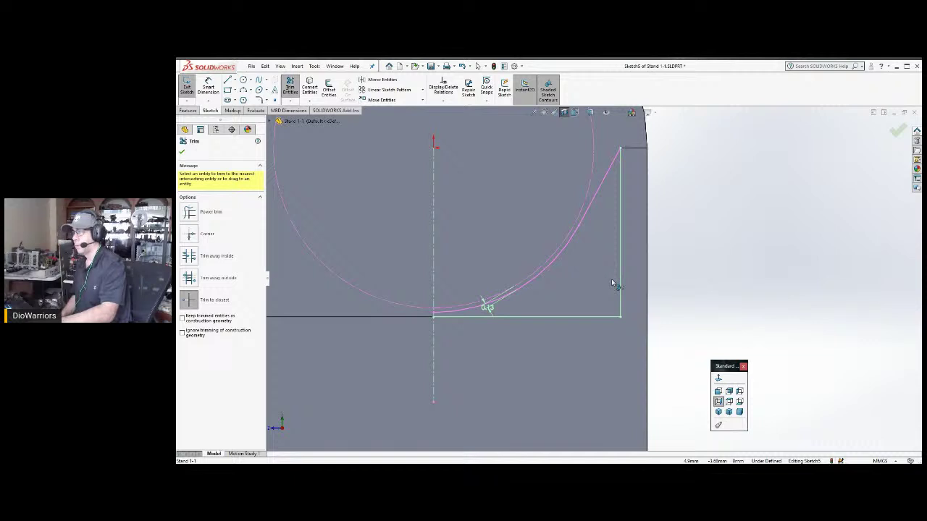
{"action": "key", "text": "Escape"}
Mirror the half cradle profile about the vertical centerline and copy all the sketch entities of the complete profile.
{"action": "scroll", "coordinate": [611, 281], "scroll_direction": "up", "scroll_amount": 3}
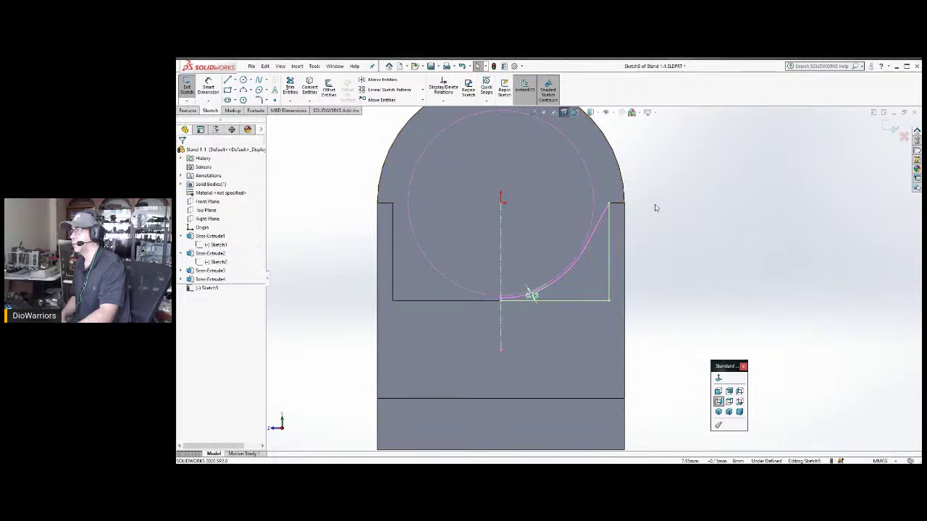
{"action": "scroll", "coordinate": [564, 184], "scroll_direction": "up", "scroll_amount": 3}
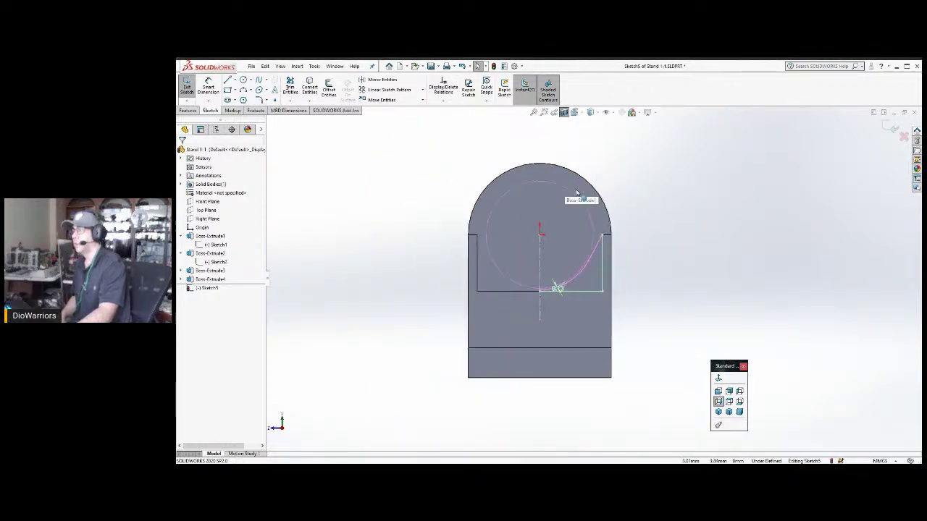
{"action": "left_click_drag", "start_coordinate": [524, 149], "coordinate": [625, 344]}
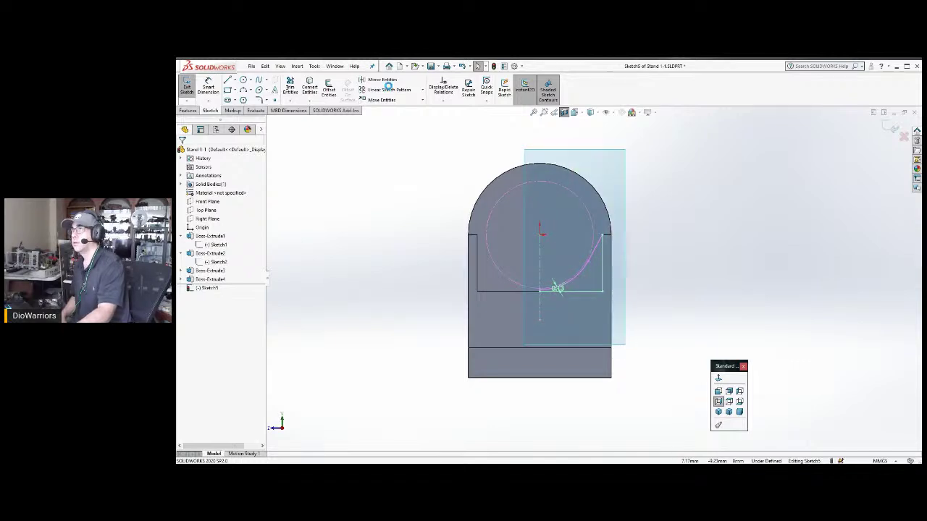
{"action": "key", "text": "Escape"}
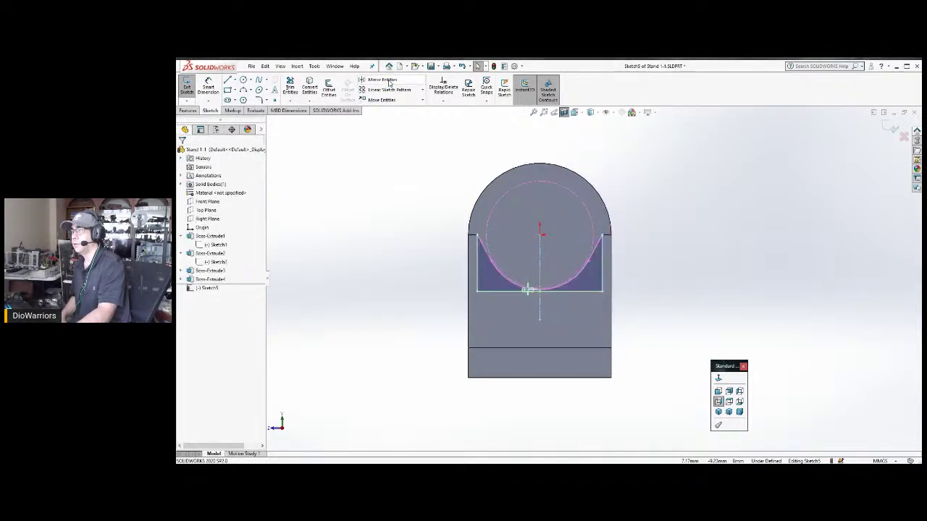
{"action": "mouse_move", "coordinate": [426, 140]}
{"action": "left_mouse_down"}
{"action": "mouse_move", "coordinate": [620, 282]}
{"action": "mouse_move", "coordinate": [678, 364]}
{"action": "left_mouse_up"}
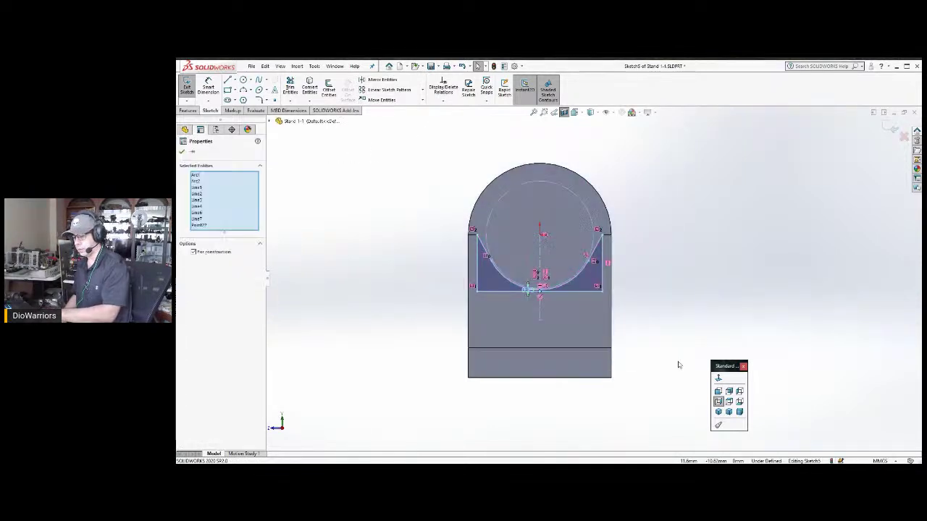
{"action": "left_click", "coordinate": [689, 205]}
Extrude the cradle profile Up To Surface, ending at the upright's inner face, with the result merged.
{"action": "left_click", "coordinate": [188, 111]}
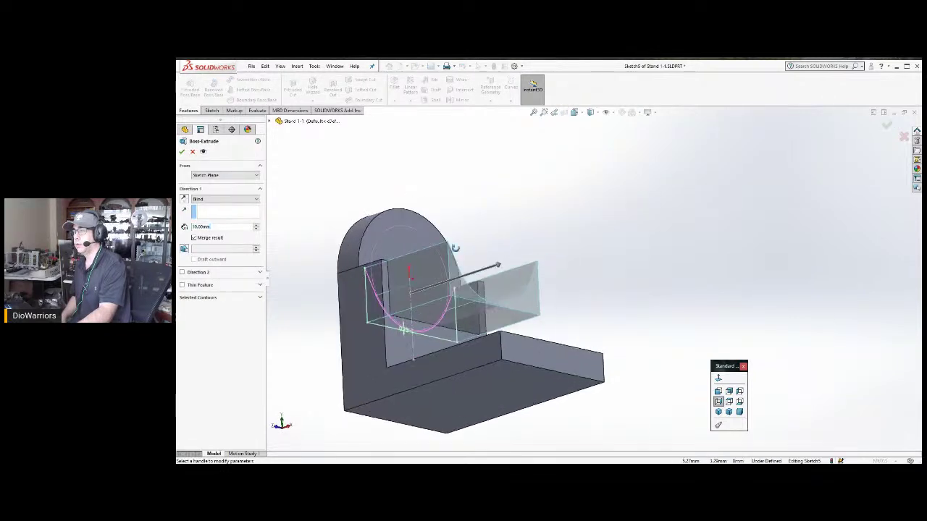
{"action": "left_click", "coordinate": [228, 200]}
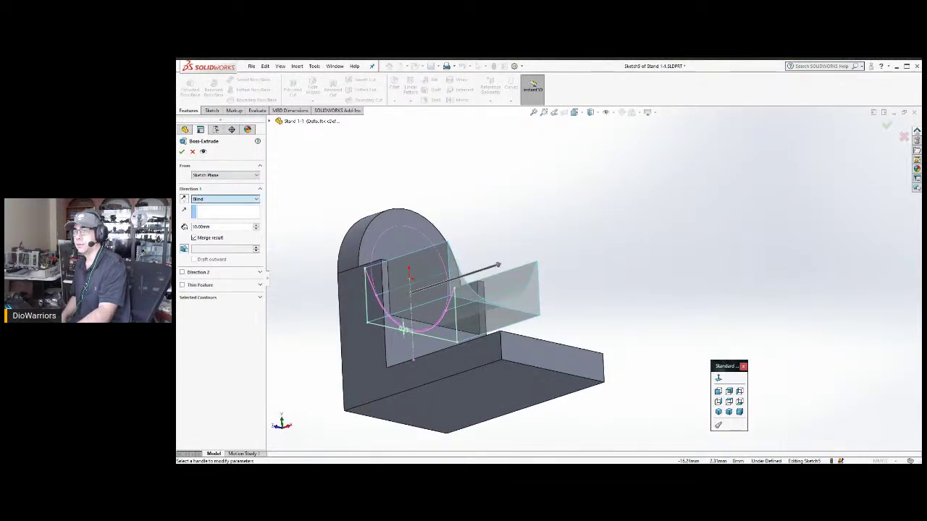
{"action": "left_click", "coordinate": [218, 230]}
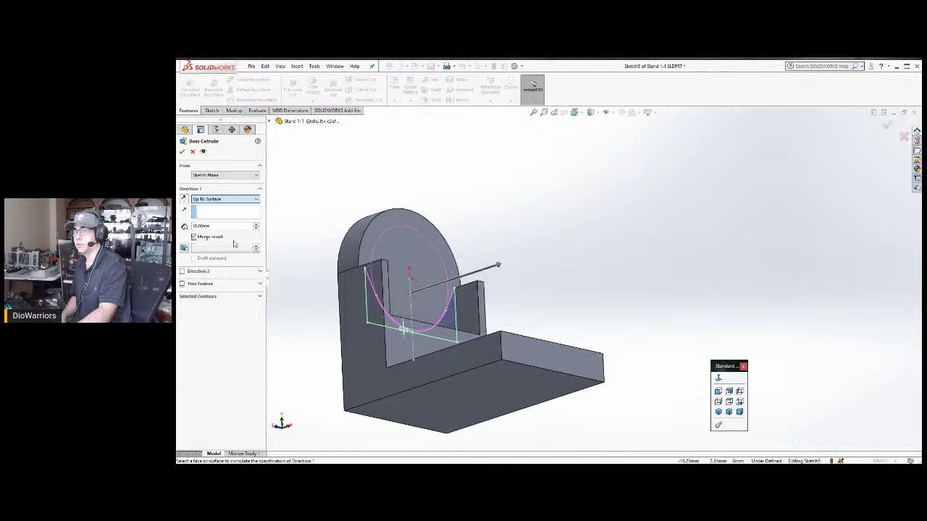
{"action": "left_click", "coordinate": [393, 348]}
{"action": "left_click", "coordinate": [182, 151]}
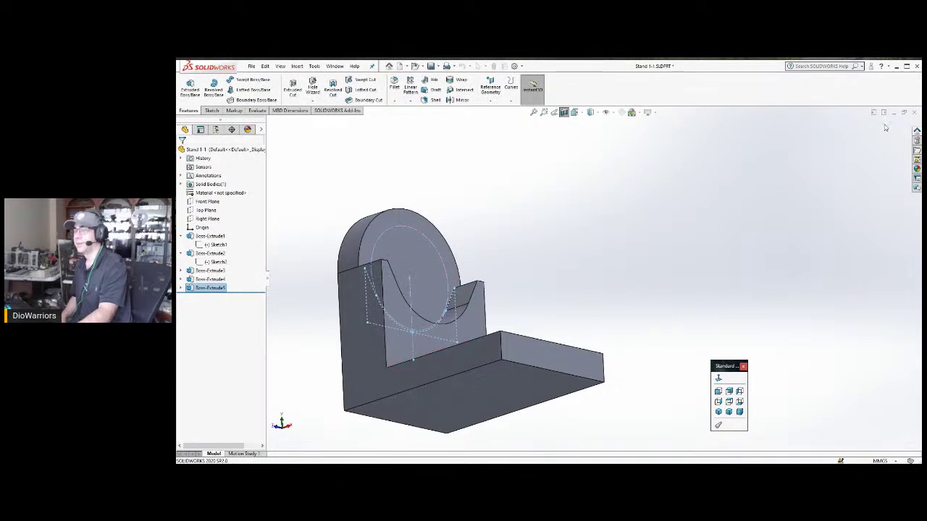
Turn off the current section view and section the stand between the uprights from the opposite end, exposing the second upright's recess.
{"action": "scroll", "coordinate": [595, 215], "scroll_direction": "up", "scroll_amount": 5}
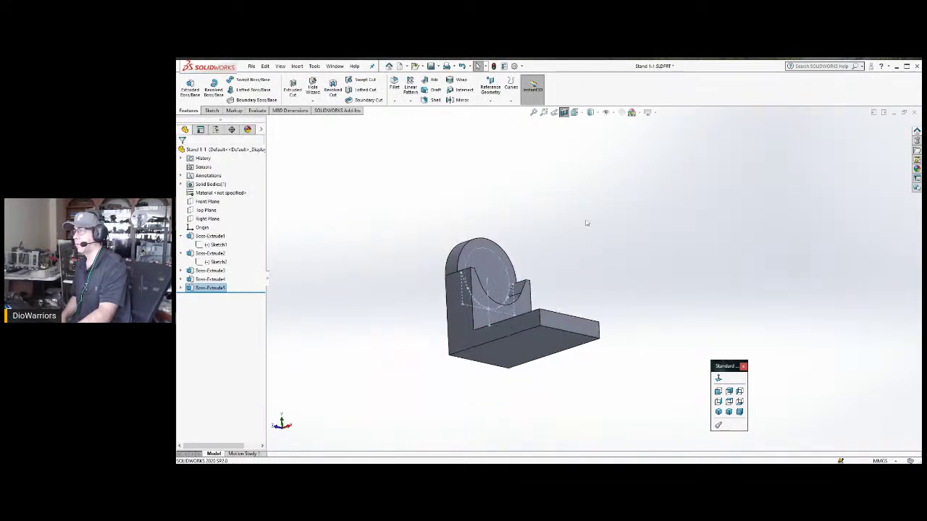
{"action": "middle_click_drag", "start_coordinate": [571, 211], "coordinate": [590, 293]}
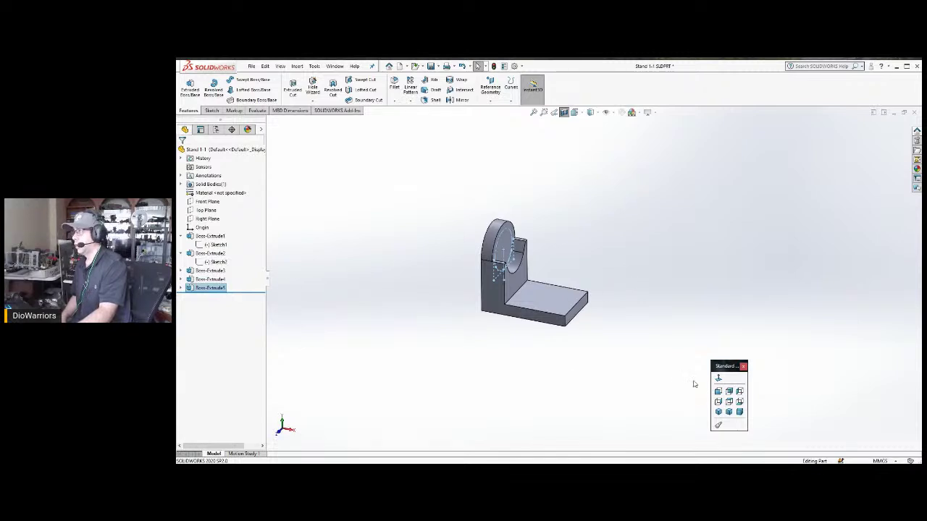
{"action": "left_click", "coordinate": [563, 112]}
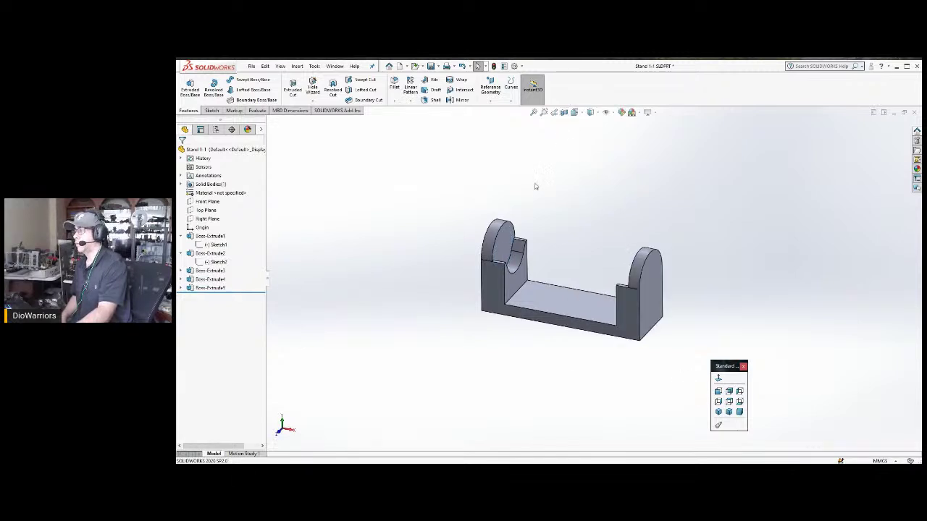
{"action": "middle_click_drag", "start_coordinate": [546, 199], "coordinate": [526, 265]}
{"action": "left_click", "coordinate": [495, 281]}
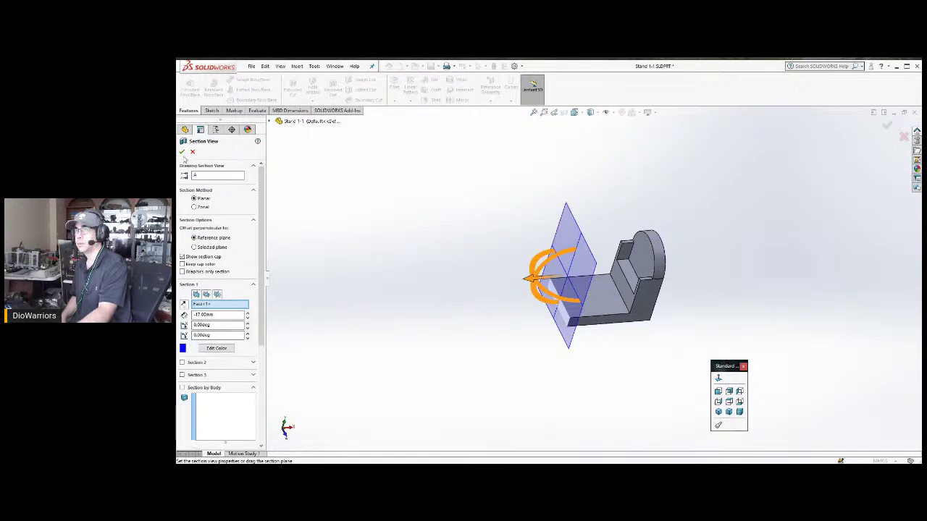
{"action": "left_click", "coordinate": [181, 151]}
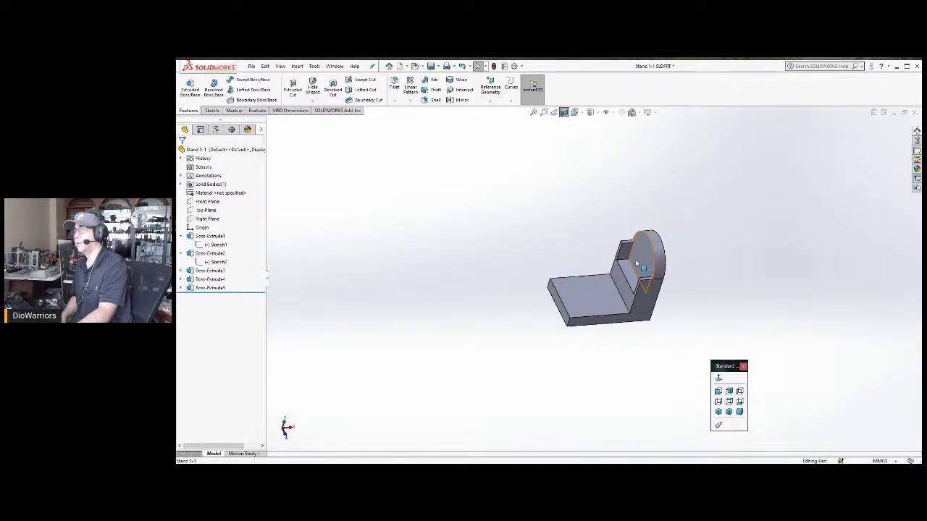
Start a sketch on the back face of the second upright's recess and paste the copied cradle profile with its circle centred on the origin.
{"action": "left_click", "coordinate": [210, 236]}
{"action": "left_click", "coordinate": [212, 110]}
{"action": "left_click", "coordinate": [188, 89]}
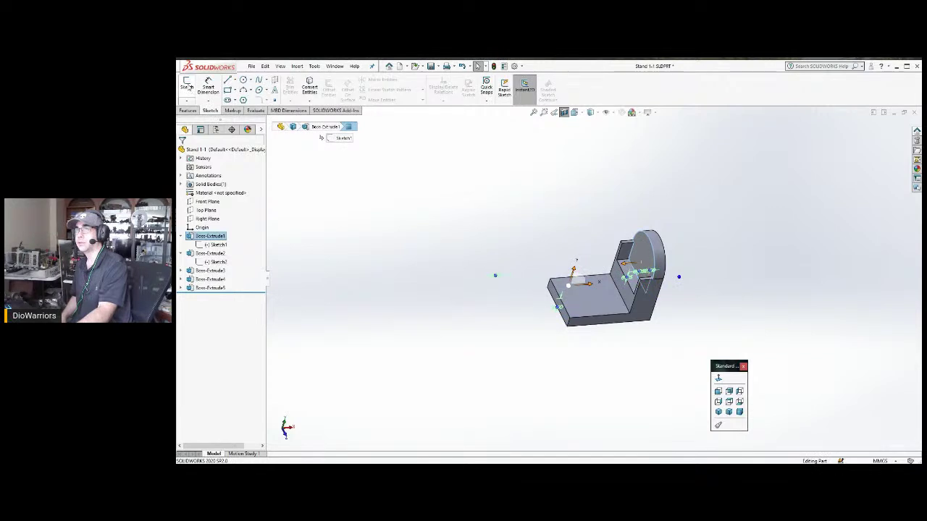
{"action": "left_click", "coordinate": [718, 378]}
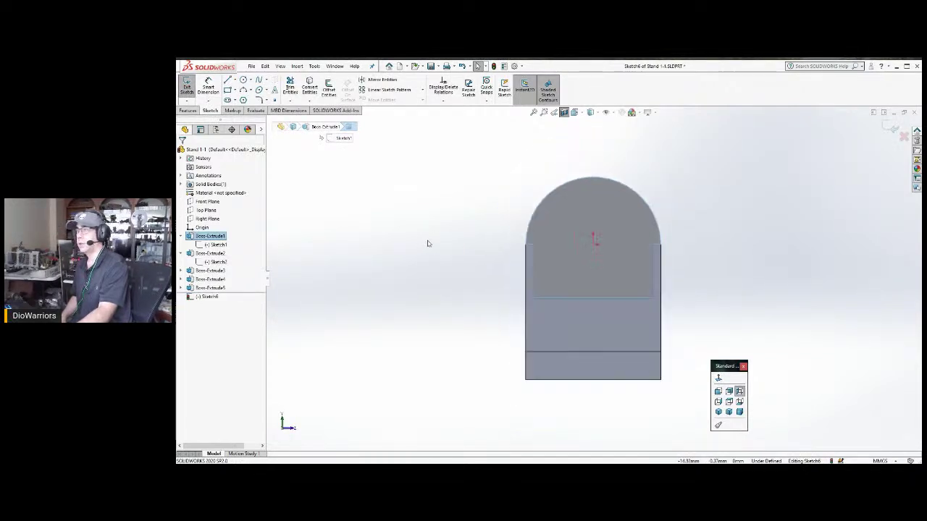
{"action": "left_click", "coordinate": [471, 228]}
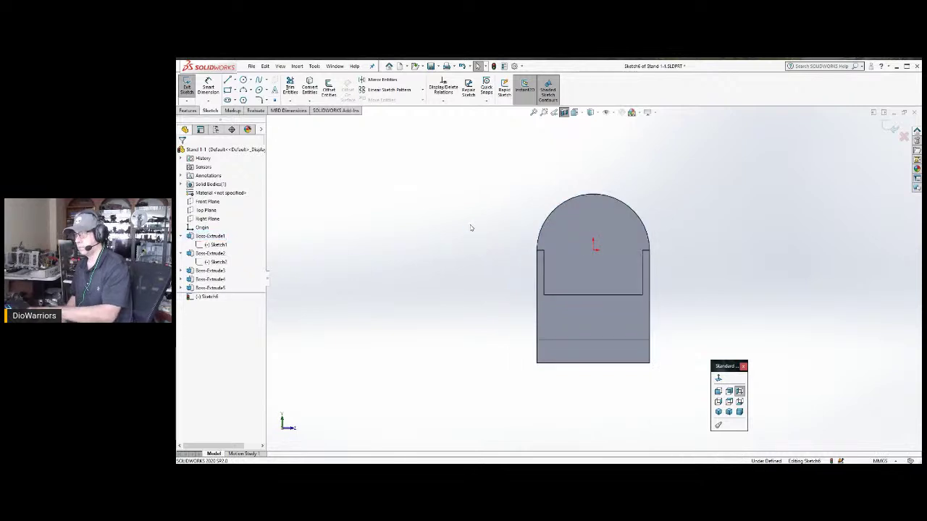
{"action": "key", "text": "ctrl+v"}
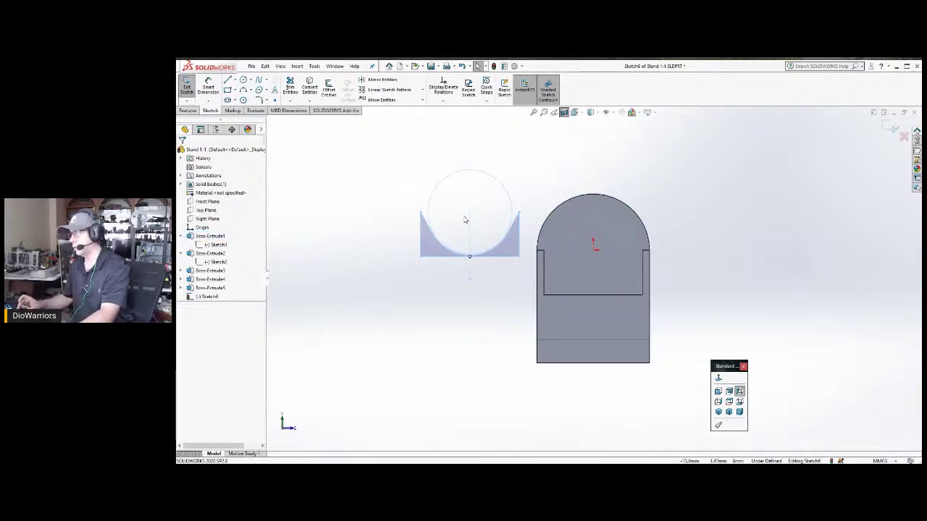
{"action": "left_click_drag", "start_coordinate": [470, 213], "coordinate": [594, 252]}
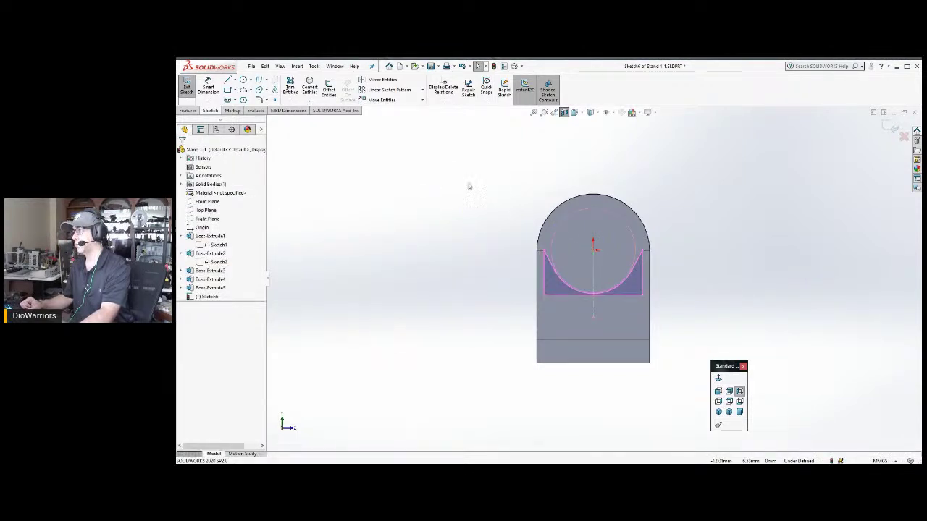
Extrude the pasted cradle profile Up To Surface at the second upright's inner face, and turn off the section view.
{"action": "left_click", "coordinate": [187, 110]}
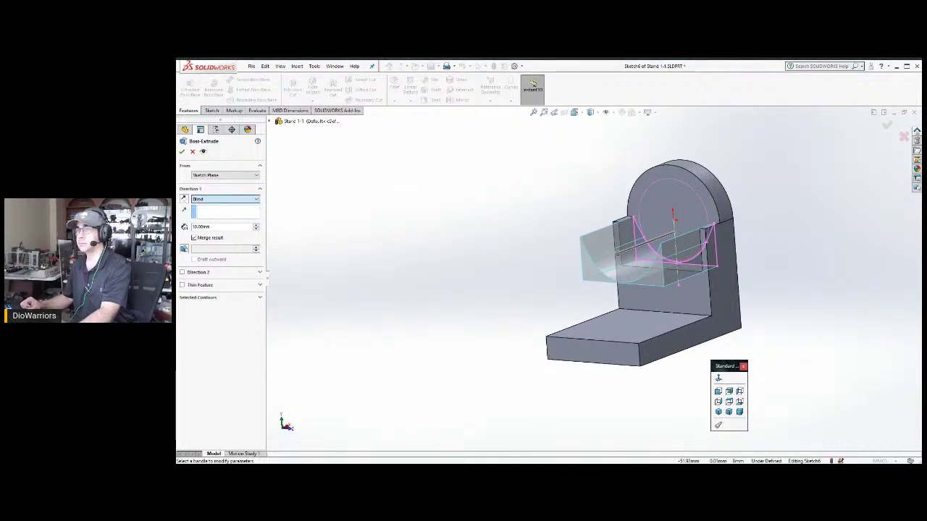
{"action": "left_click", "coordinate": [224, 198]}
{"action": "left_click", "coordinate": [218, 216]}
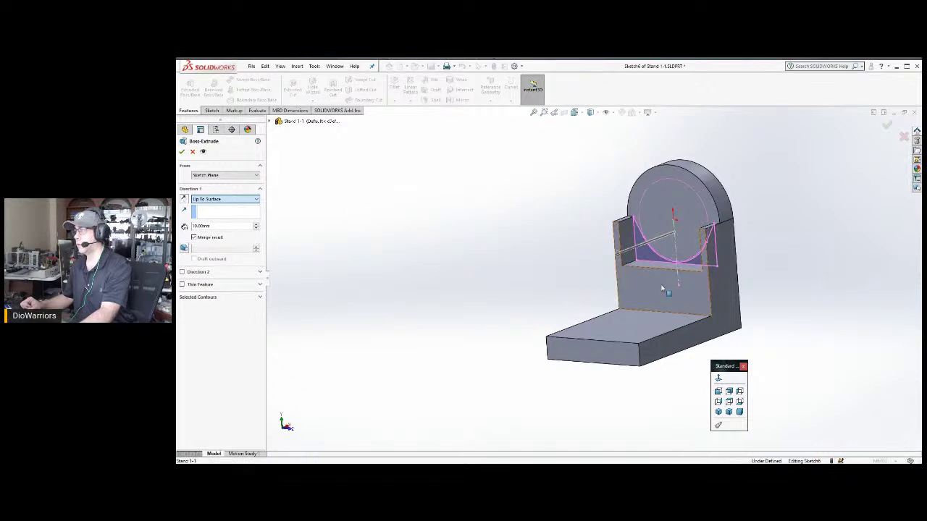
{"action": "left_click", "coordinate": [687, 284]}
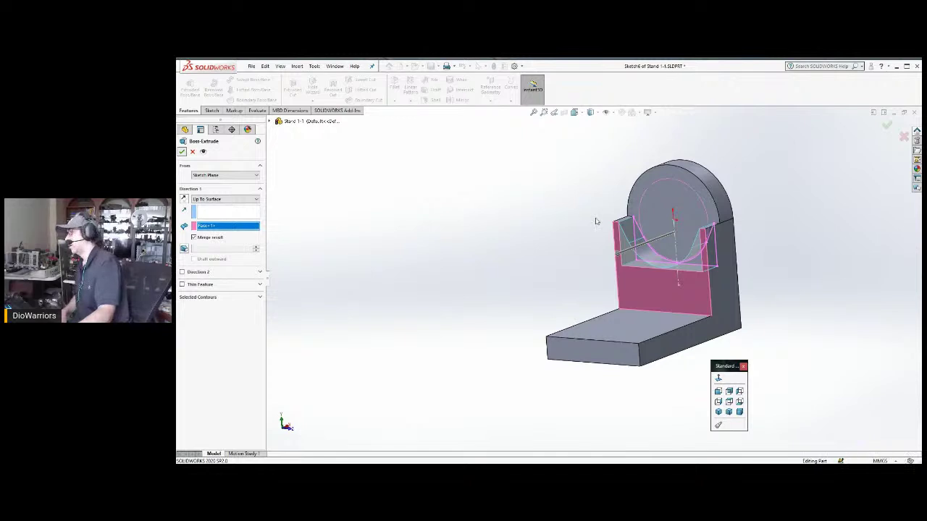
{"action": "middle_click_drag", "start_coordinate": [773, 220], "coordinate": [740, 249]}
{"action": "scroll", "coordinate": [741, 248], "scroll_direction": "up", "scroll_amount": 4}
{"action": "middle_click_drag", "start_coordinate": [678, 213], "coordinate": [694, 269]}
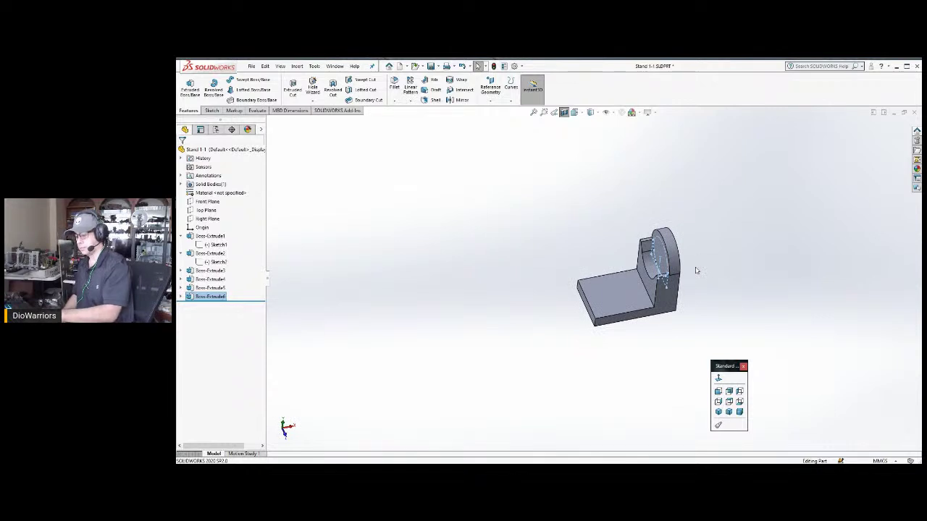
{"action": "left_click", "coordinate": [563, 112]}
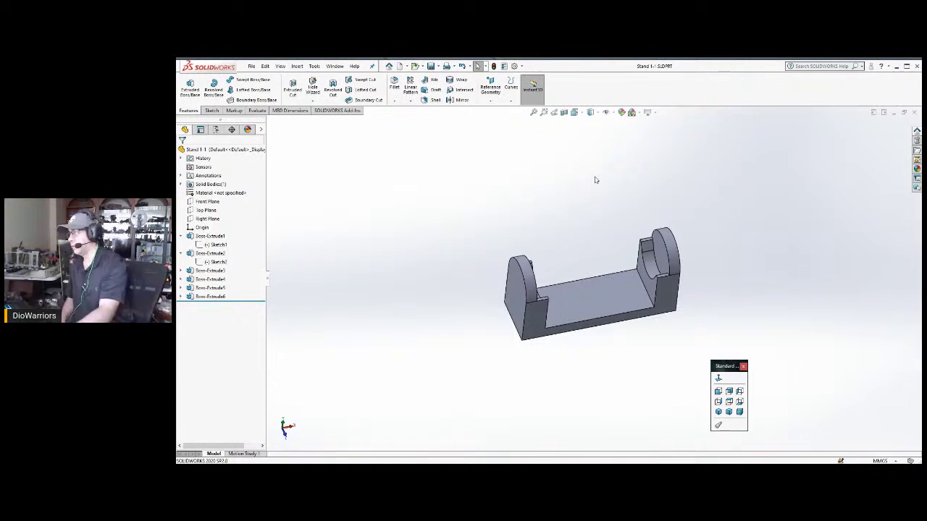
Start a sketch on the outer face of the +X upright and draw a circle centred on the origin reaching the rounded top edge.
{"action": "middle_click_drag", "start_coordinate": [679, 261], "coordinate": [649, 263]}
{"action": "left_click", "coordinate": [644, 259]}
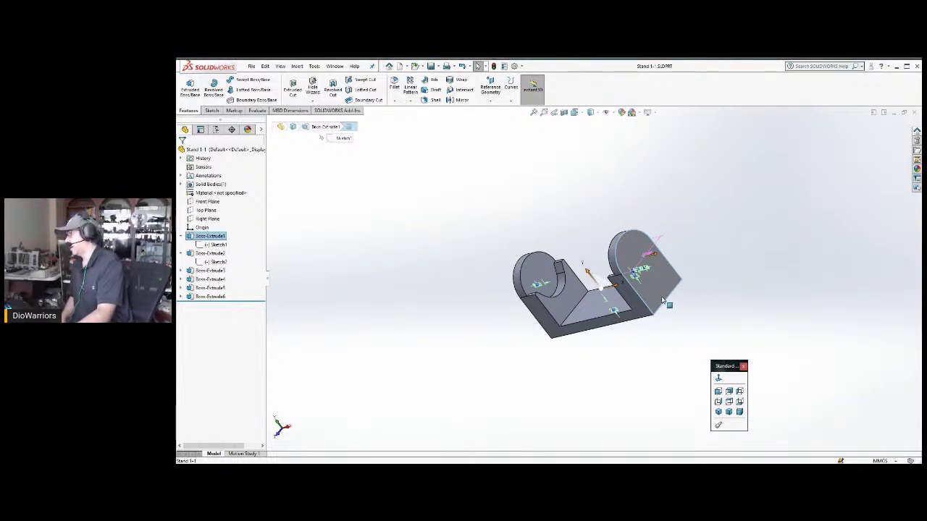
{"action": "middle_click_drag", "start_coordinate": [663, 287], "coordinate": [650, 303]}
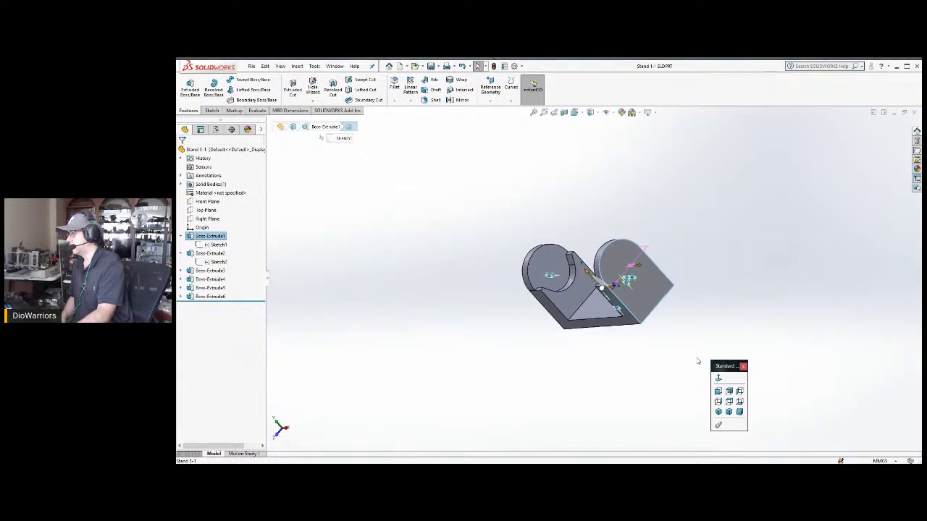
{"action": "left_click", "coordinate": [718, 379]}
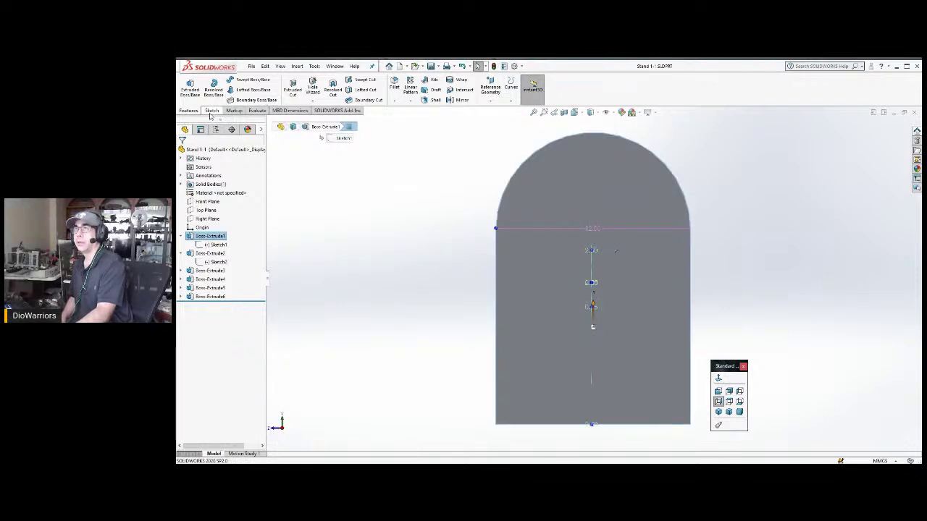
{"action": "left_click", "coordinate": [212, 110]}
{"action": "left_click", "coordinate": [187, 85]}
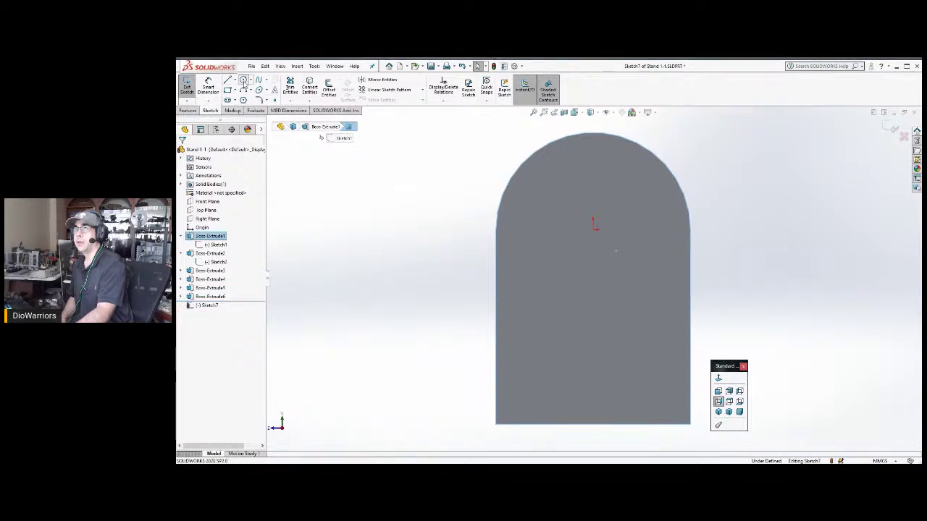
{"action": "left_click", "coordinate": [245, 81]}
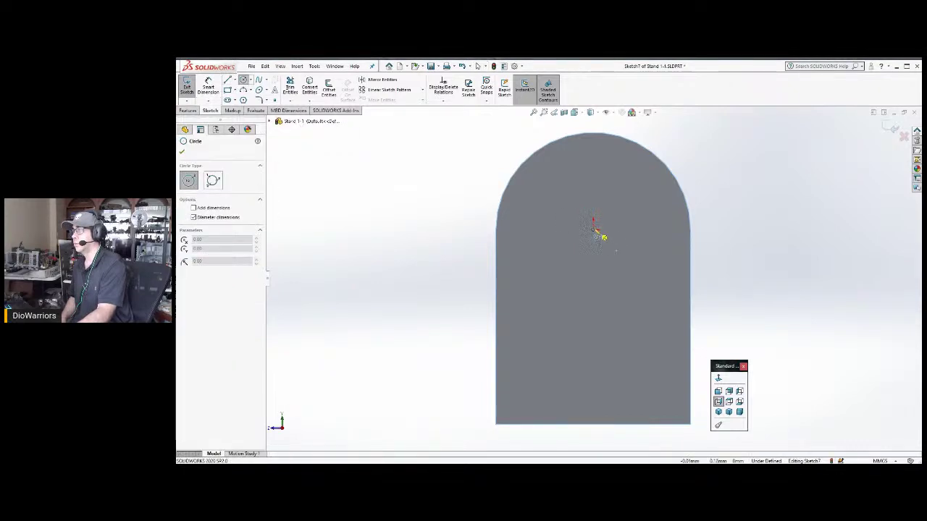
{"action": "left_click", "coordinate": [593, 228]}
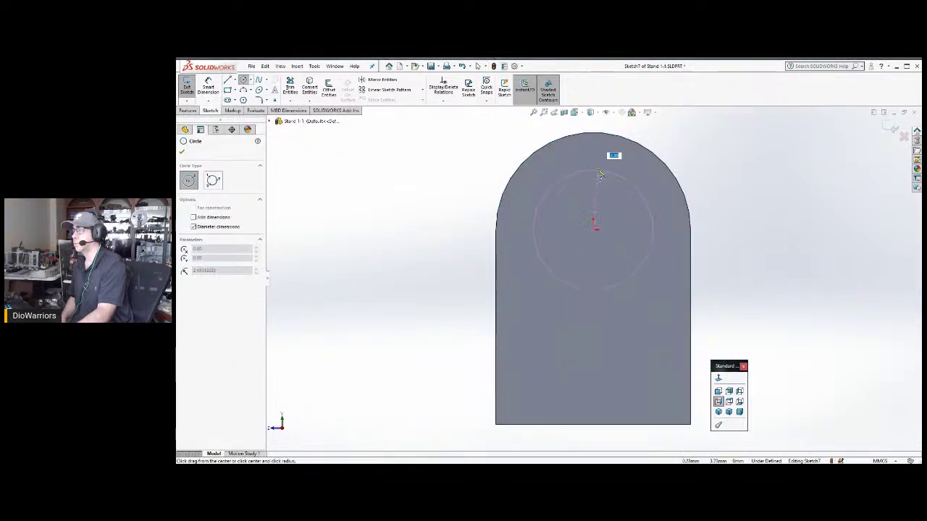
{"action": "left_click", "coordinate": [605, 136]}
{"action": "key", "text": "Escape"}
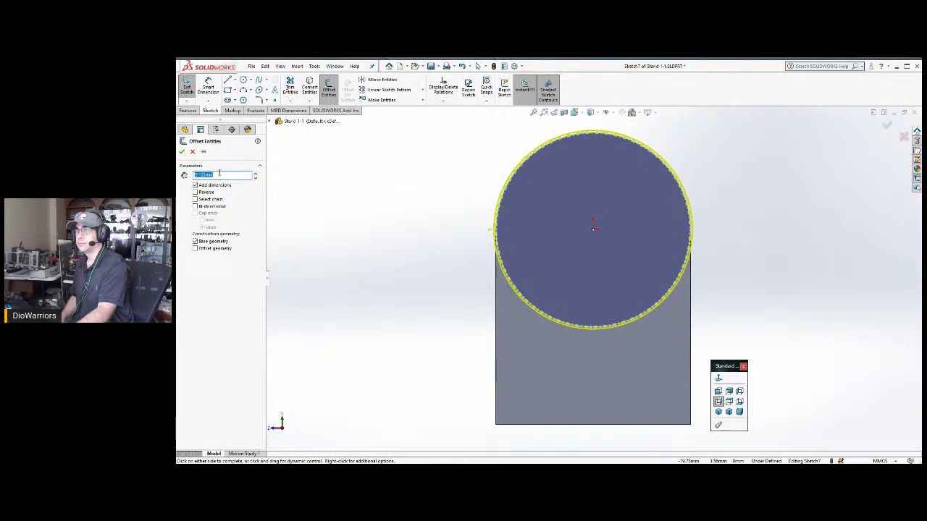
Offset the circle 1 mm inward, reversing the direction and making the base circle construction geometry.
{"action": "type", "text": "1"}
{"action": "key", "text": "Return"}
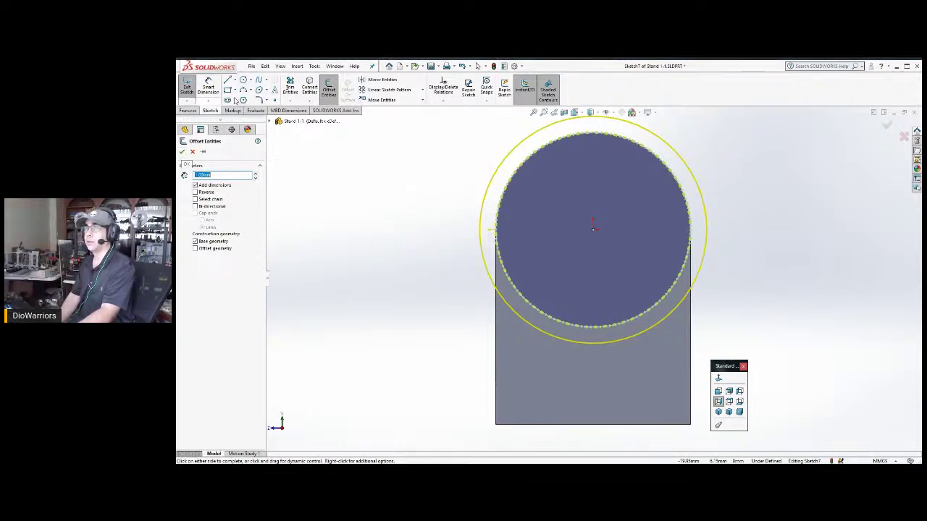
{"action": "left_click", "coordinate": [195, 192]}
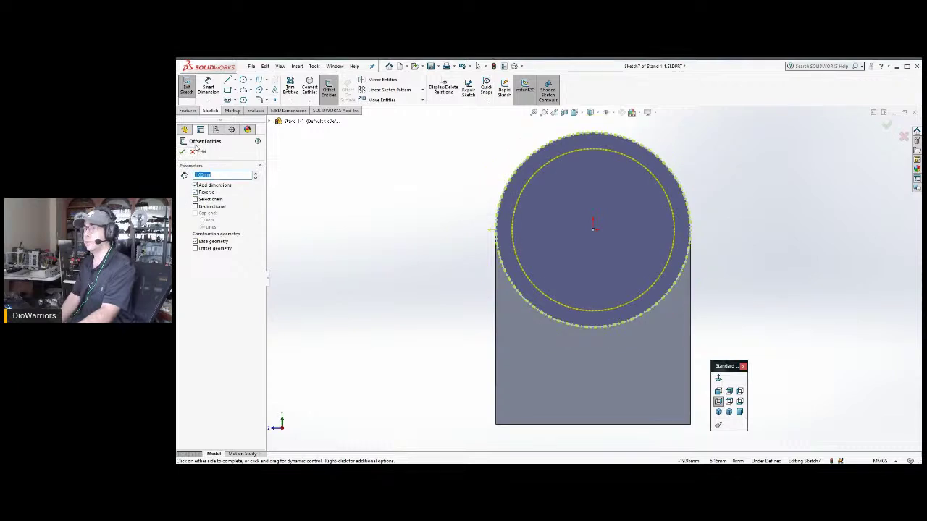
{"action": "left_click", "coordinate": [183, 150]}
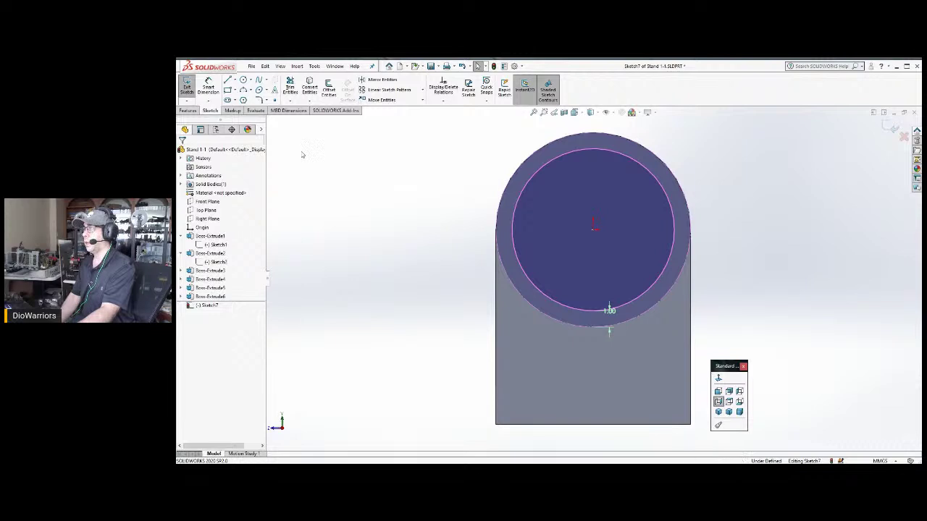
Extrude the offset circle outward from the upright as a Blind boss 10 mm deep, with the result merged.
{"action": "left_click", "coordinate": [188, 110]}
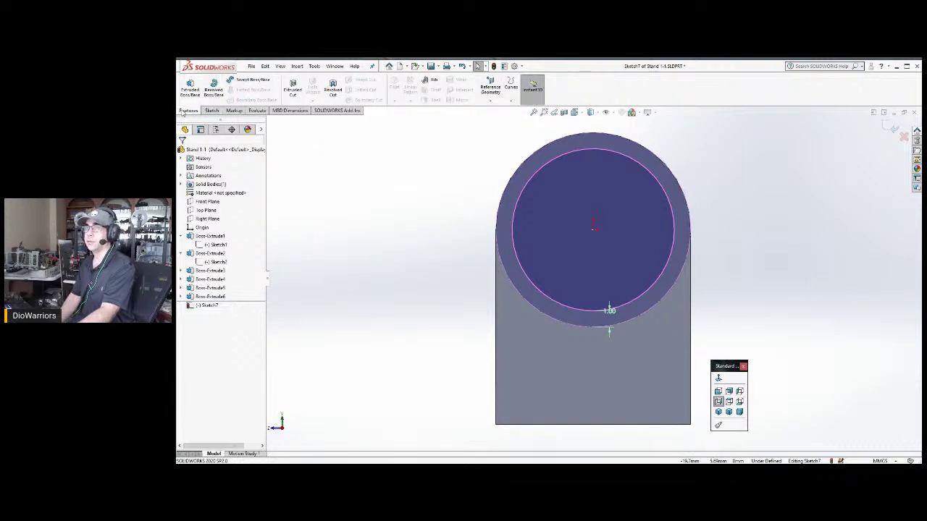
{"action": "left_click", "coordinate": [199, 99]}
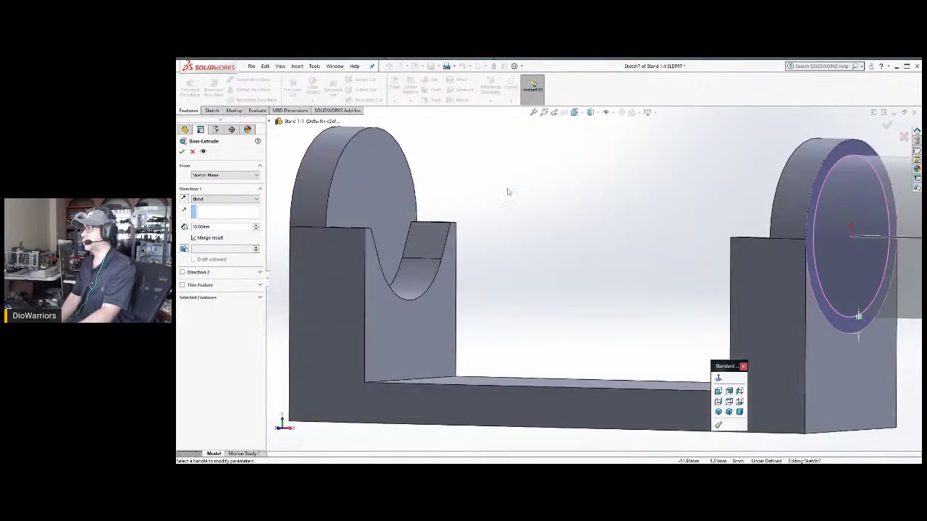
{"action": "scroll", "coordinate": [603, 211], "scroll_direction": "up", "scroll_amount": 3}
{"action": "scroll", "coordinate": [690, 249], "scroll_direction": "up", "scroll_amount": 1}
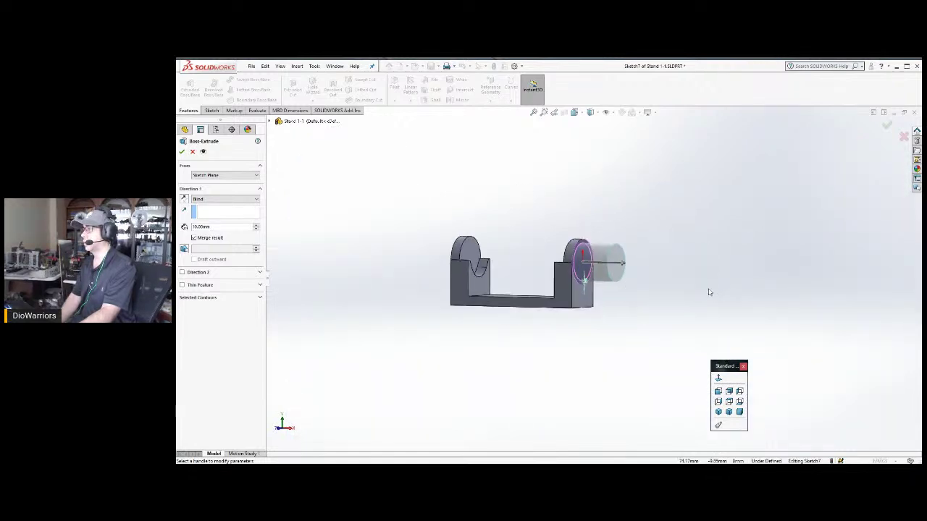
{"action": "scroll", "coordinate": [533, 210], "scroll_direction": "down", "scroll_amount": 1}
{"action": "mouse_move", "coordinate": [531, 219]}
{"action": "middle_mouse_down"}
{"action": "mouse_move", "coordinate": [555, 208]}
{"action": "mouse_move", "coordinate": [540, 220]}
{"action": "middle_mouse_up"}
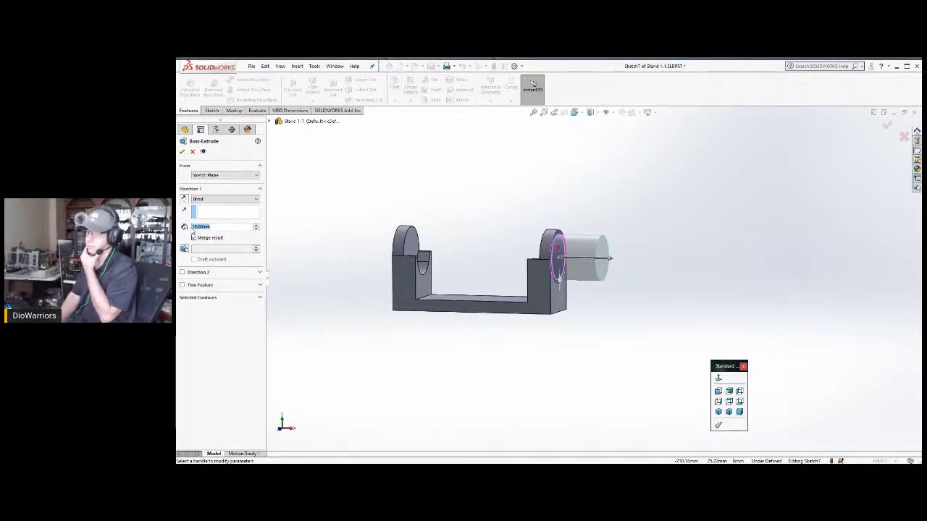
{"action": "type", "text": "5"}
{"action": "key", "text": "Return"}
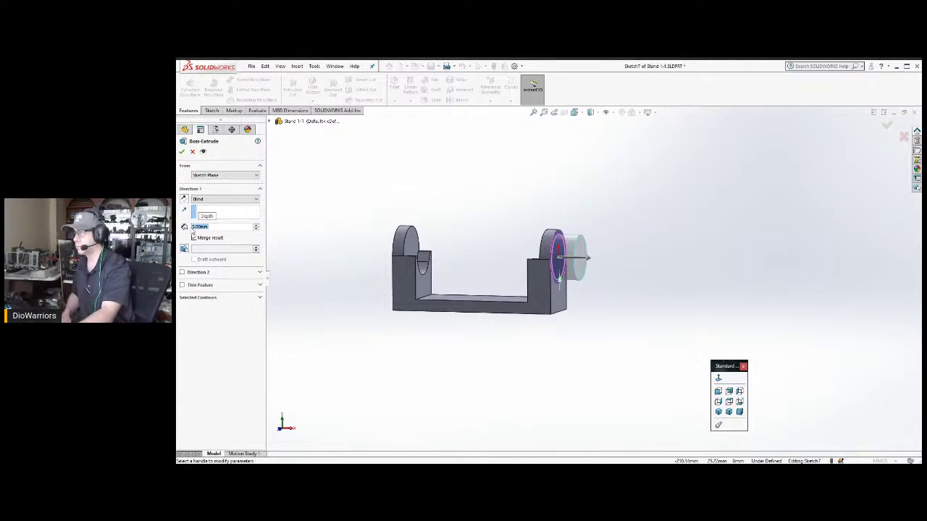
{"action": "type", "text": "30"}
{"action": "key", "text": "Return"}
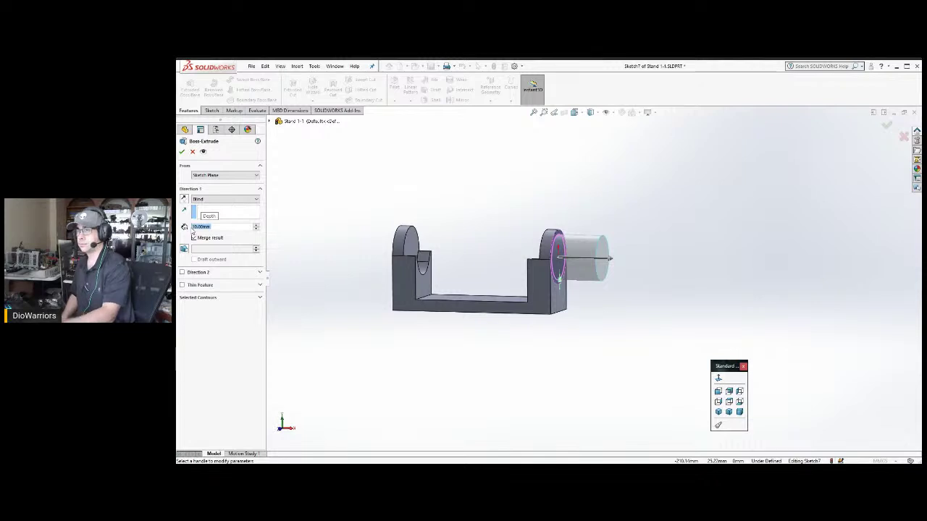
{"action": "left_click", "coordinate": [181, 151]}
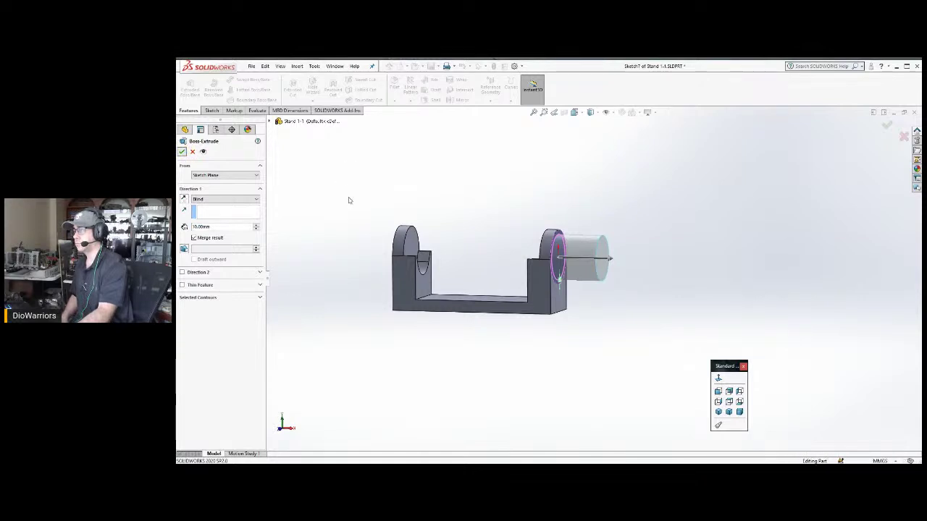
{"action": "middle_click_drag", "start_coordinate": [361, 202], "coordinate": [380, 222]}
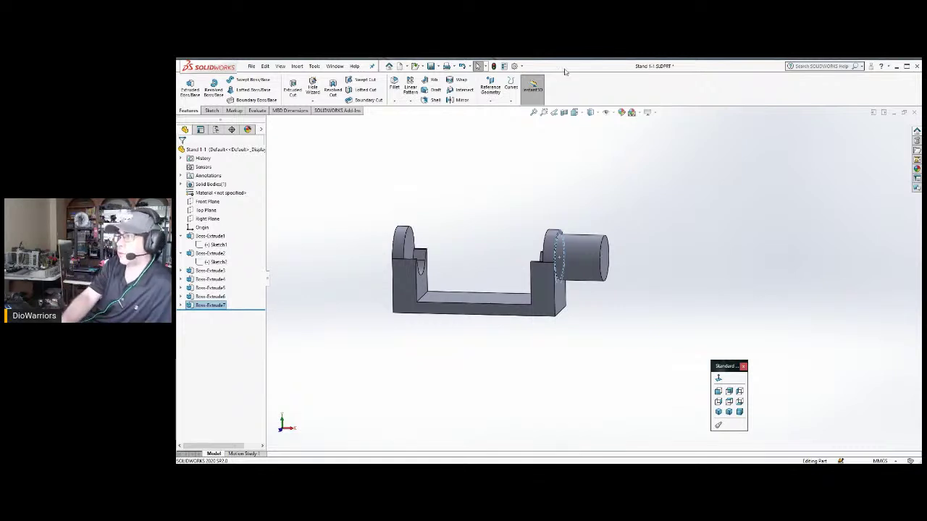
Start a sketch on the opposite upright's outer face and draw a 6 mm radius circle centred on the origin.
{"action": "mouse_move", "coordinate": [451, 247]}
{"action": "middle_mouse_down"}
{"action": "mouse_move", "coordinate": [497, 218]}
{"action": "mouse_move", "coordinate": [509, 226]}
{"action": "middle_mouse_up"}
{"action": "left_click", "coordinate": [458, 251]}
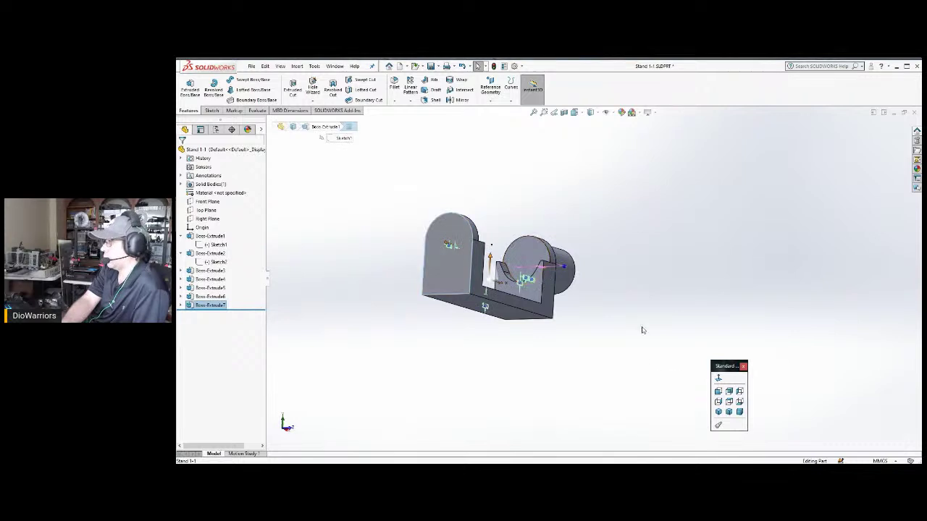
{"action": "left_click", "coordinate": [739, 391]}
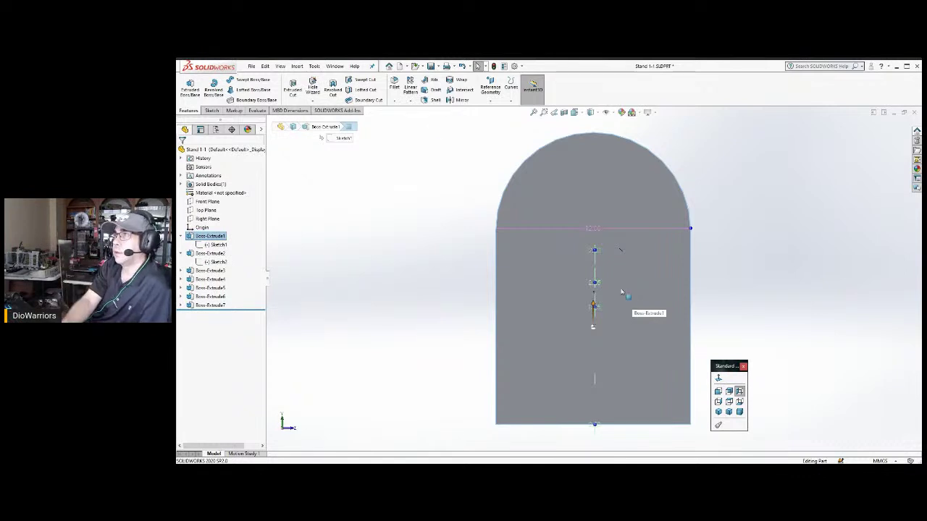
{"action": "left_click", "coordinate": [212, 110]}
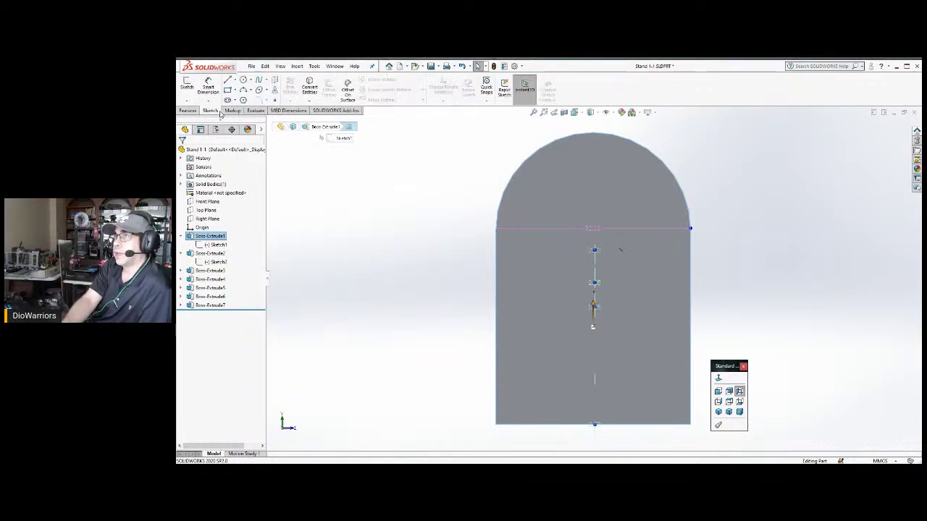
{"action": "left_click", "coordinate": [188, 85]}
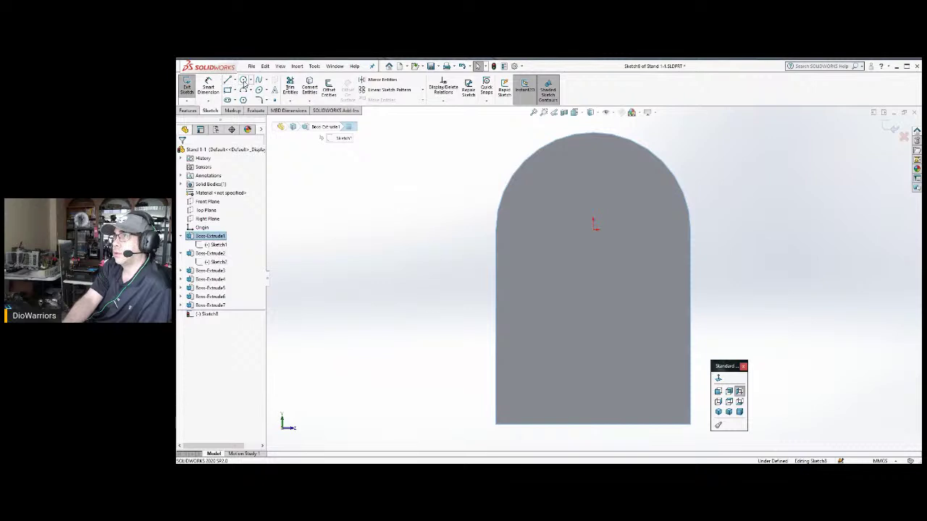
{"action": "left_click", "coordinate": [244, 80]}
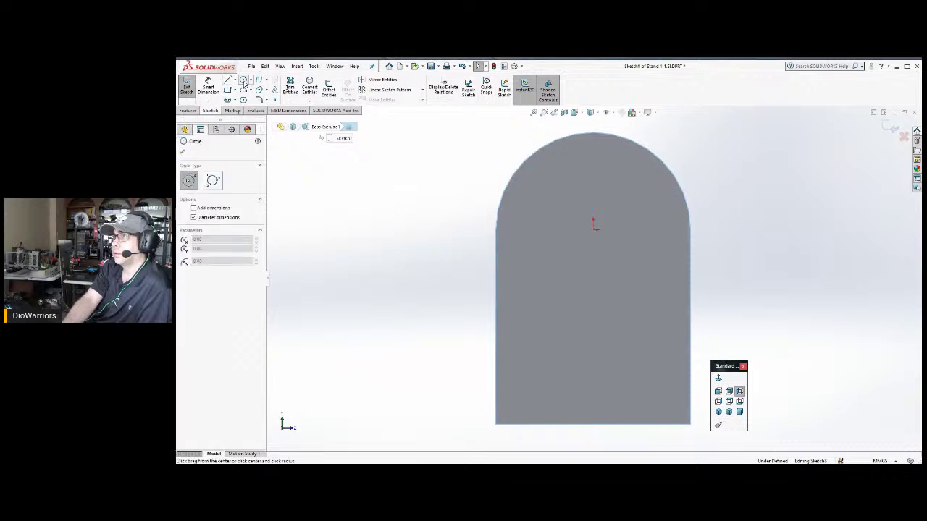
{"action": "left_click", "coordinate": [593, 227]}
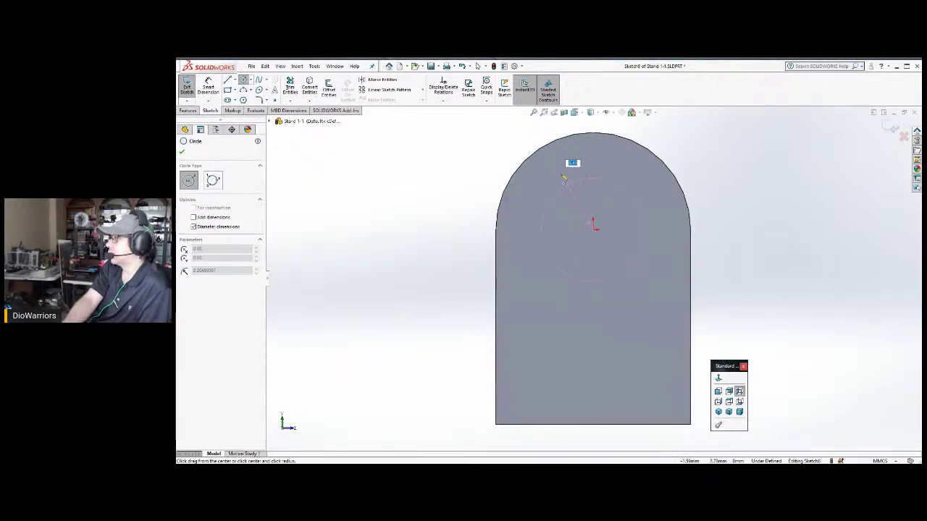
{"action": "left_click", "coordinate": [557, 153]}
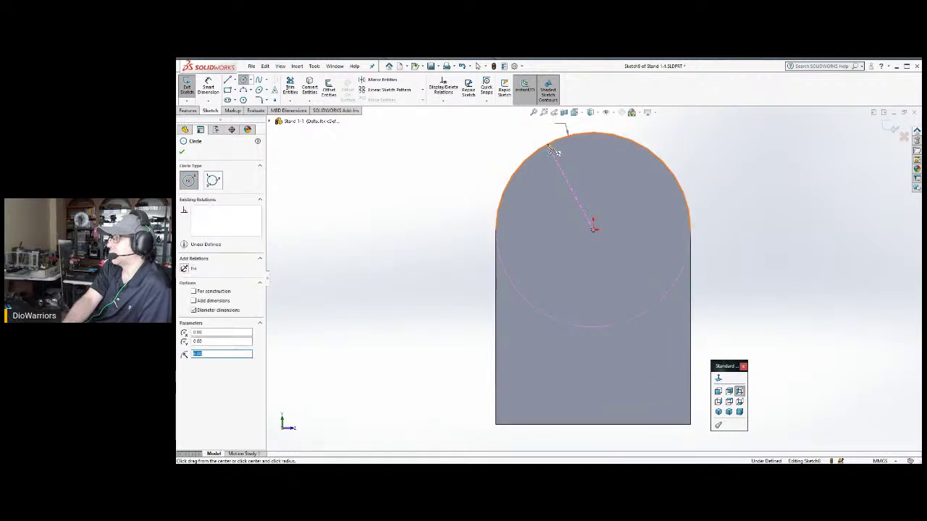
Offset the opposite upright's circle 1 mm inward, keeping the base circle as construction geometry.
{"action": "left_click", "coordinate": [328, 87]}
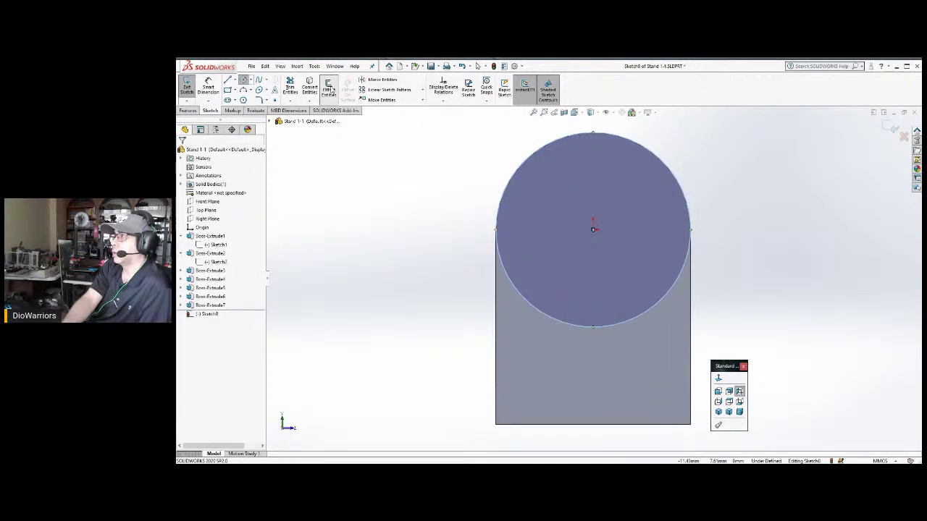
{"action": "left_click", "coordinate": [195, 192]}
{"action": "left_click", "coordinate": [194, 192]}
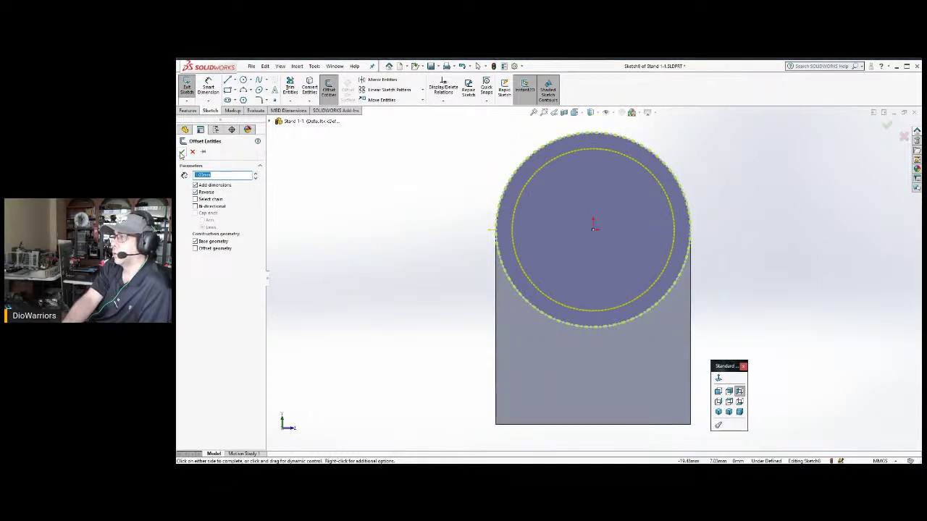
{"action": "left_click", "coordinate": [181, 154]}
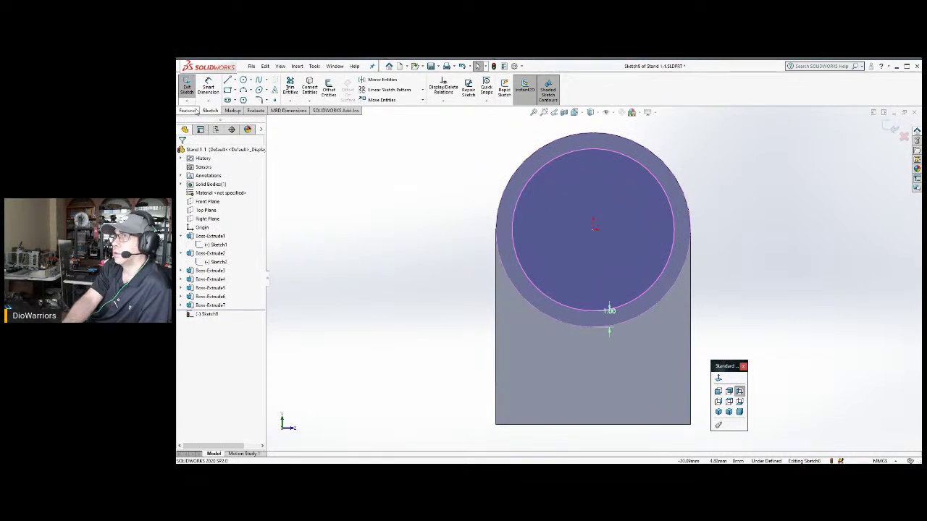
Extrude the opposite upright's offset circle 10 mm outward with the result merged, and save the part.
{"action": "left_click", "coordinate": [187, 110]}
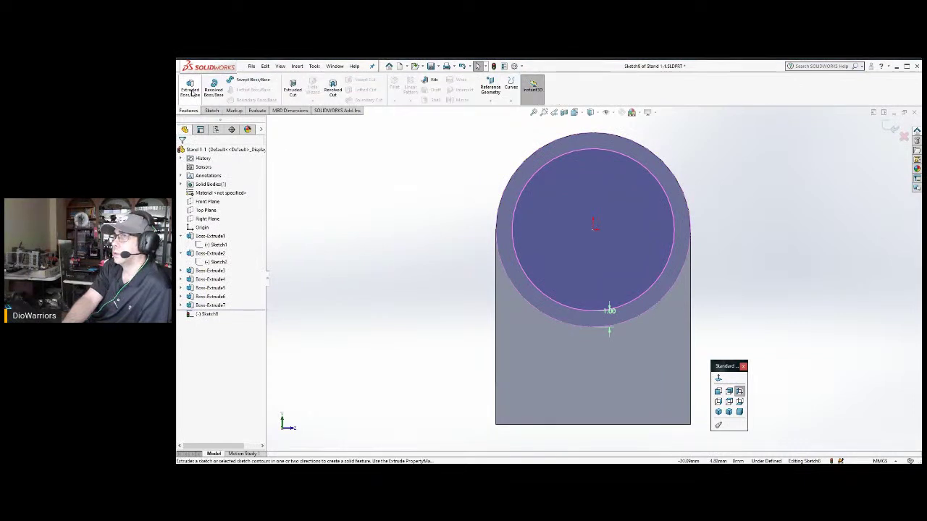
{"action": "left_click", "coordinate": [191, 91]}
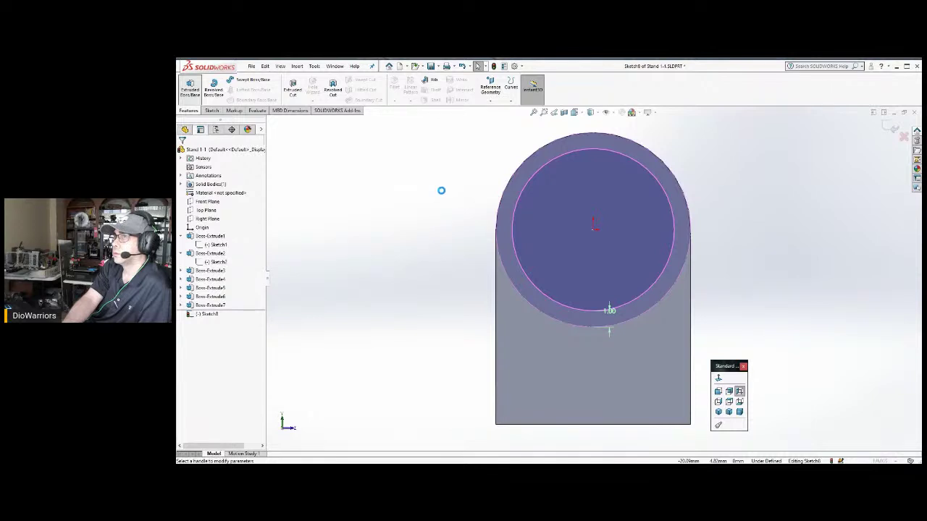
{"action": "middle_click_drag", "start_coordinate": [412, 205], "coordinate": [382, 220]}
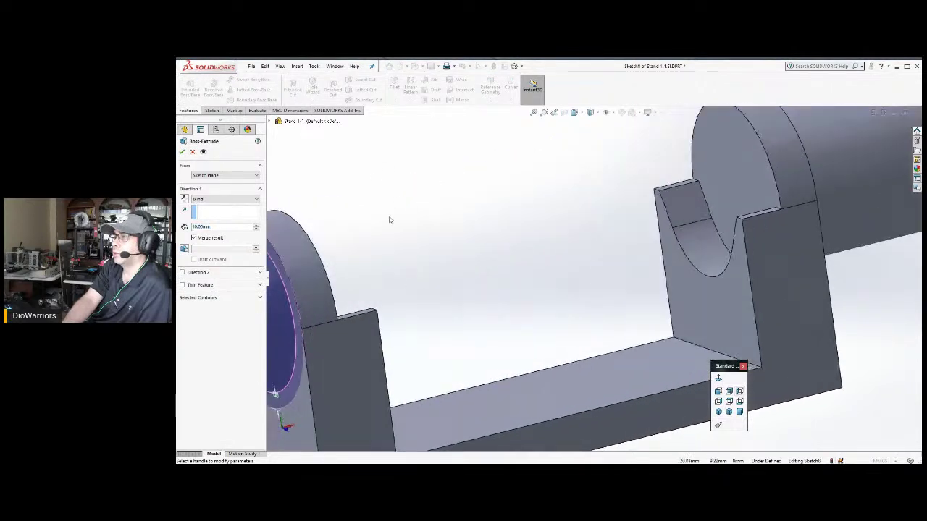
{"action": "scroll", "coordinate": [494, 254], "scroll_direction": "up", "scroll_amount": 6}
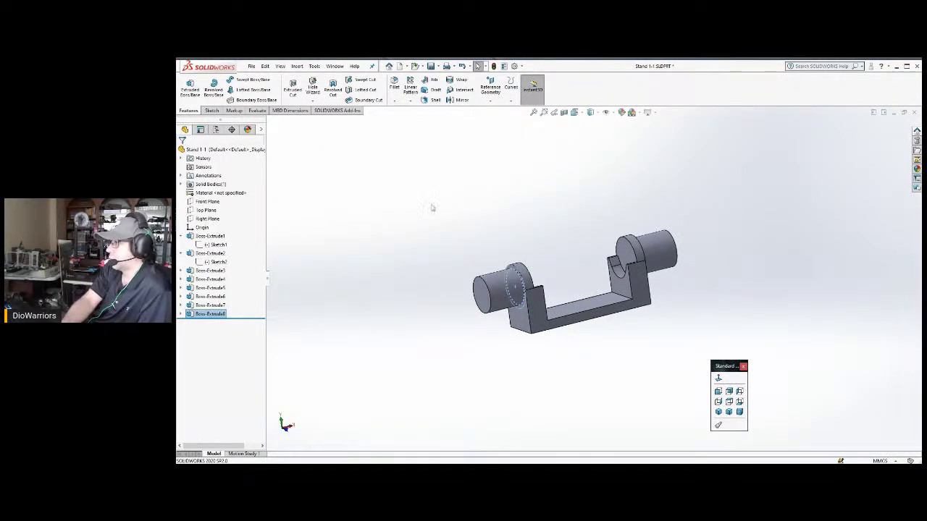
{"action": "middle_click_drag", "start_coordinate": [703, 261], "coordinate": [648, 293]}
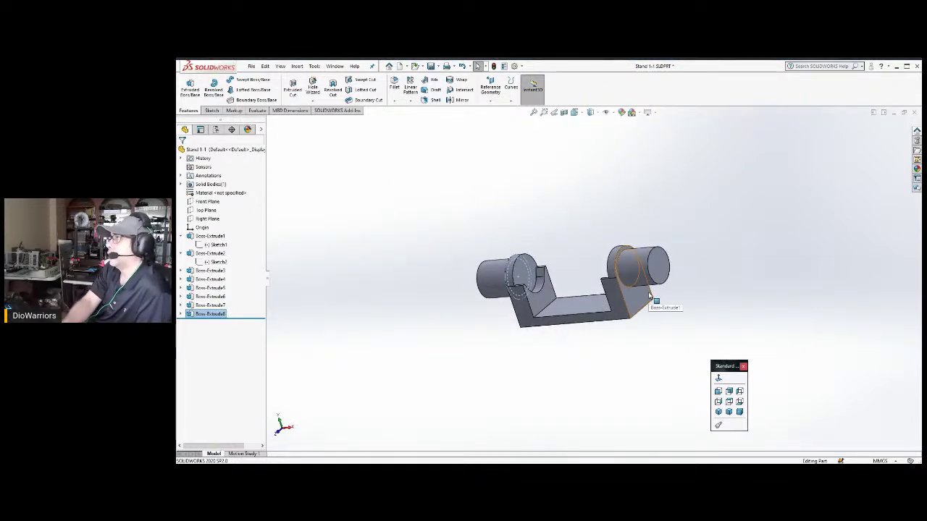
{"action": "key", "text": "ctrl+s"}
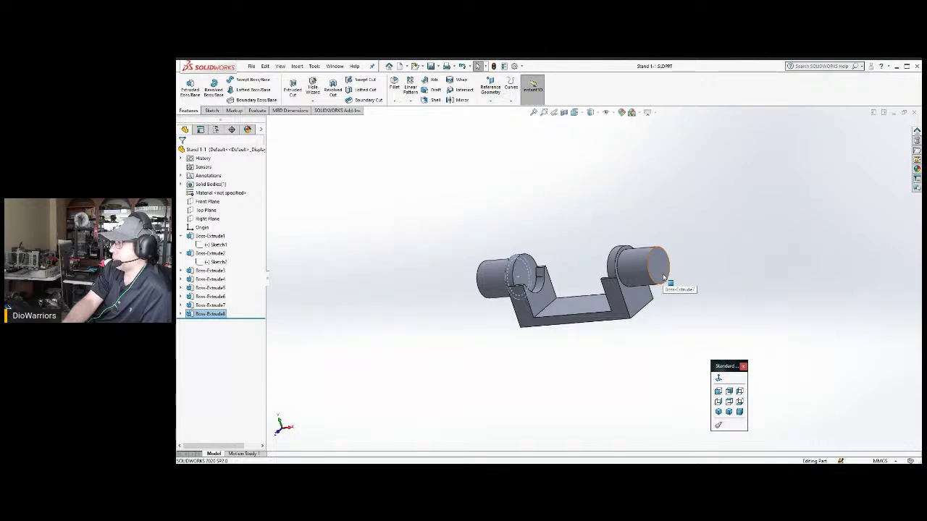
Start a sketch on the cylindrical boss's end face and draw a 12 mm square from the origin's level down to the stand's base.
{"action": "left_click", "coordinate": [663, 276]}
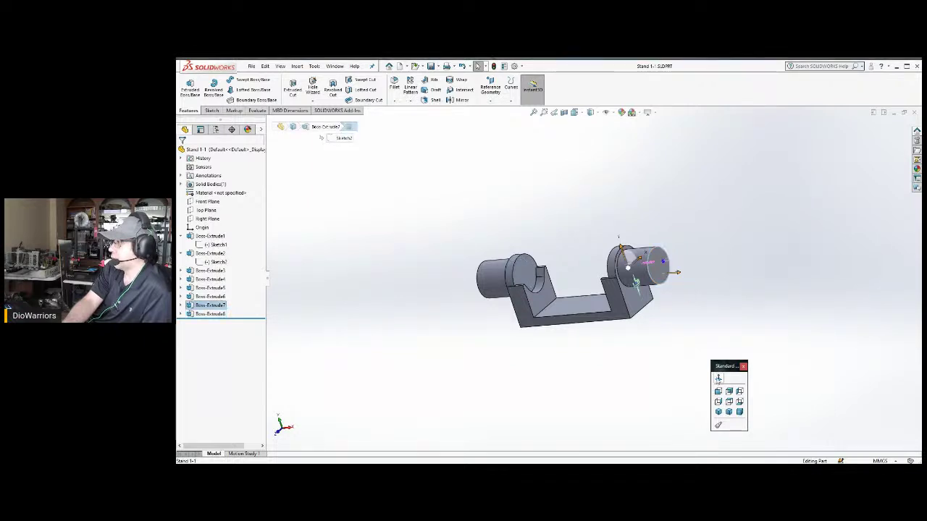
{"action": "left_click", "coordinate": [718, 378]}
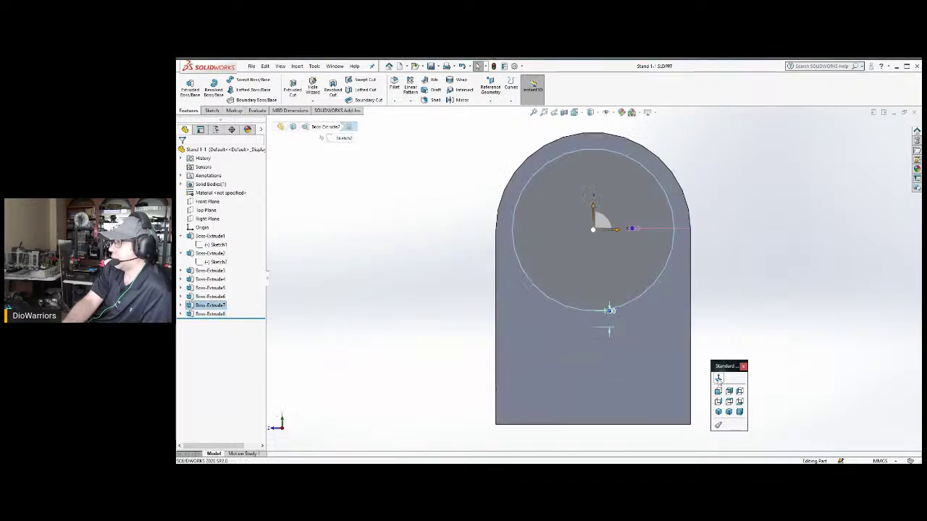
{"action": "left_click", "coordinate": [211, 110]}
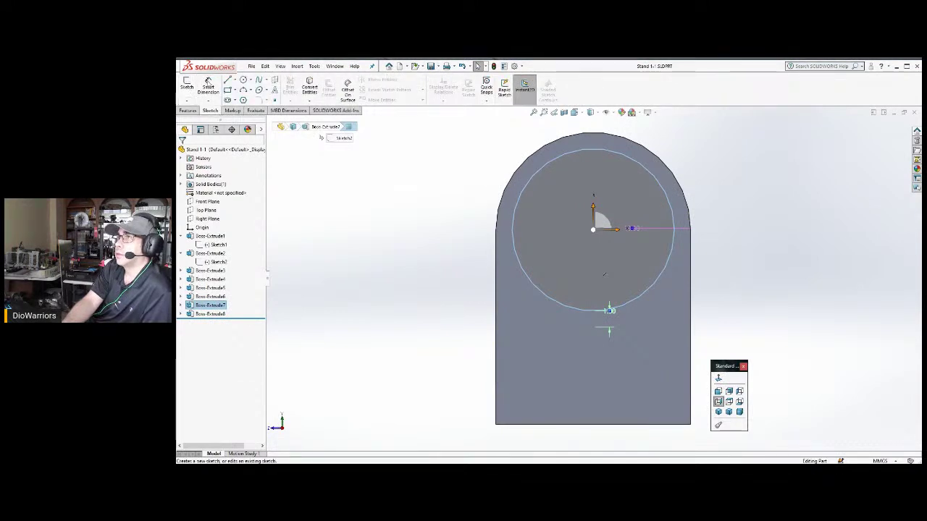
{"action": "left_click", "coordinate": [227, 81]}
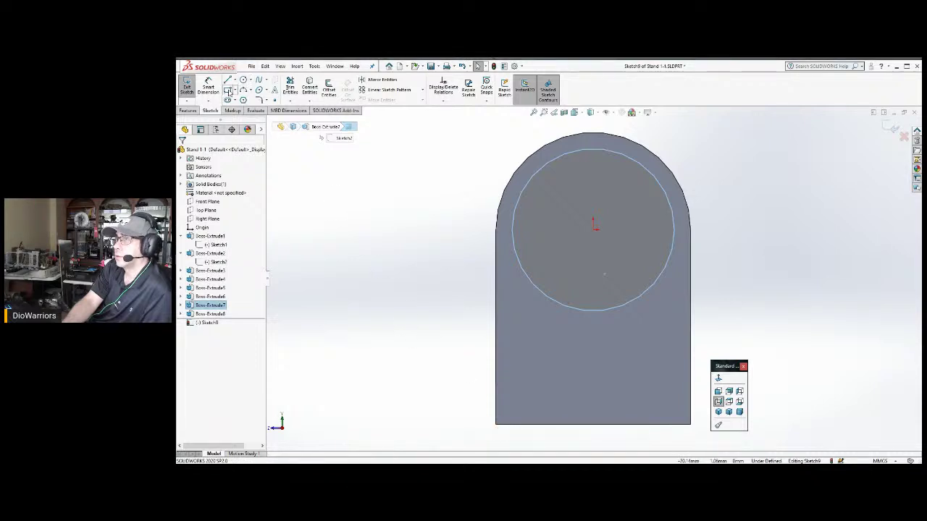
{"action": "left_click", "coordinate": [228, 90]}
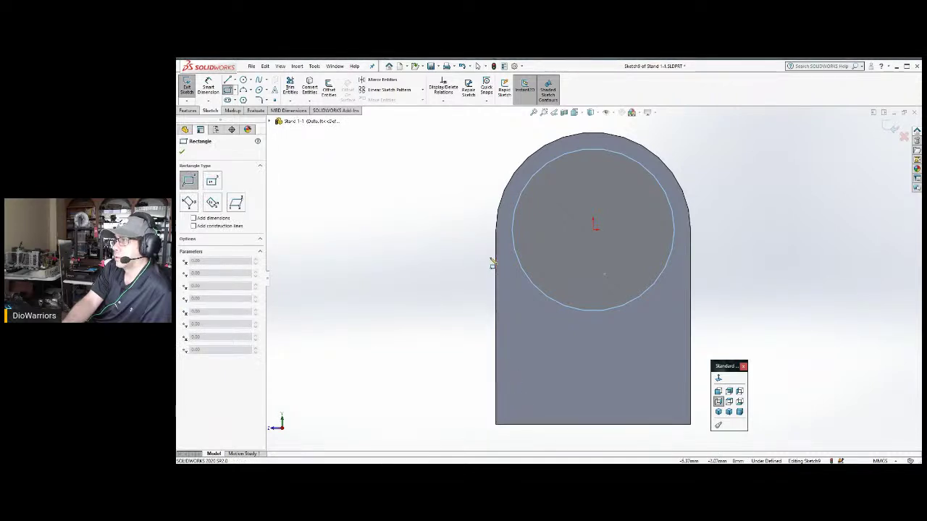
{"action": "left_click", "coordinate": [497, 231]}
{"action": "left_click", "coordinate": [692, 426]}
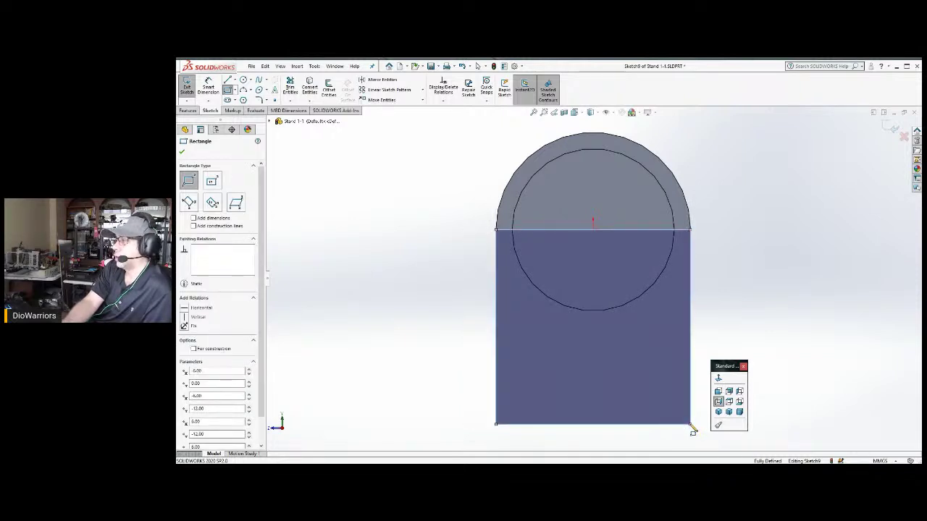
{"action": "key", "text": "Escape"}
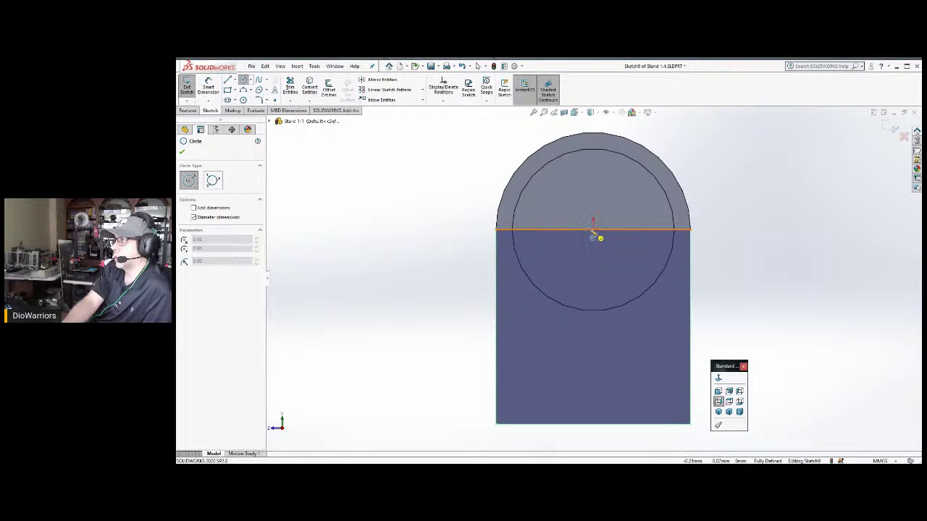
Draw a 6 mm radius circle centred on the origin, matching the upright's rounded top.
{"action": "left_click", "coordinate": [593, 229]}
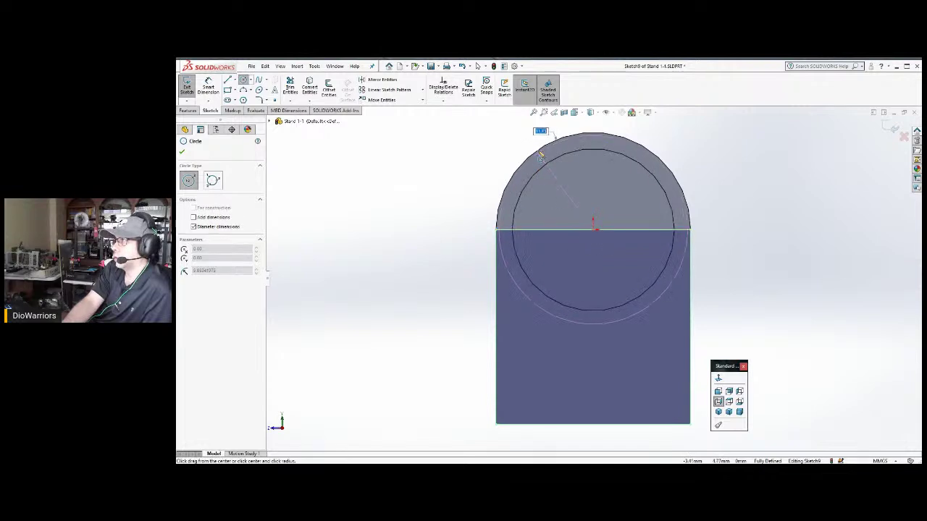
{"action": "left_click", "coordinate": [540, 152]}
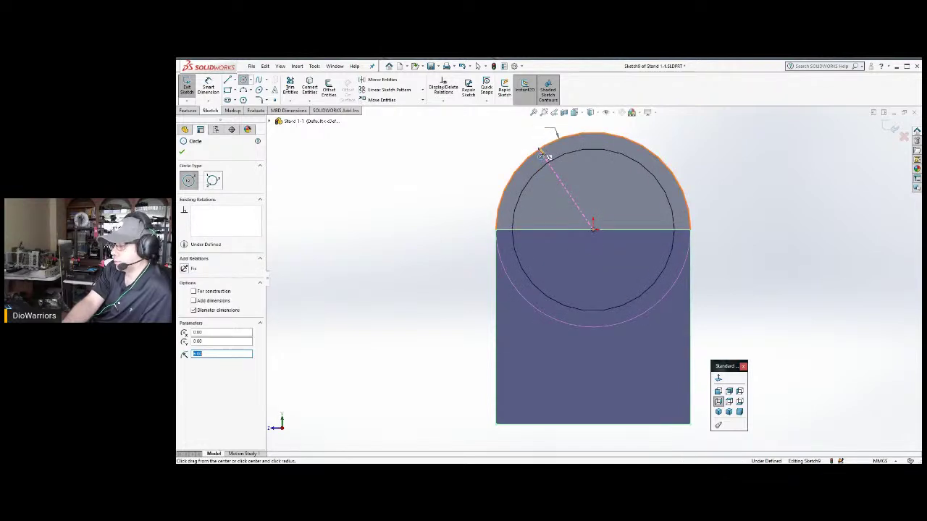
{"action": "key", "text": "Escape"}
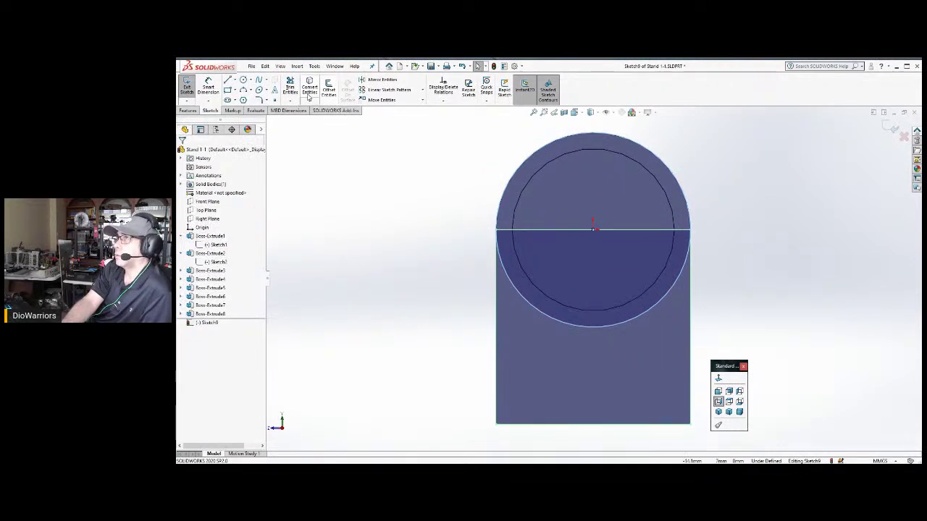
Trim the square's top edge and the circle's lower half into an arched outline, and copy that outline before closing the sketch.
{"action": "left_click", "coordinate": [290, 87]}
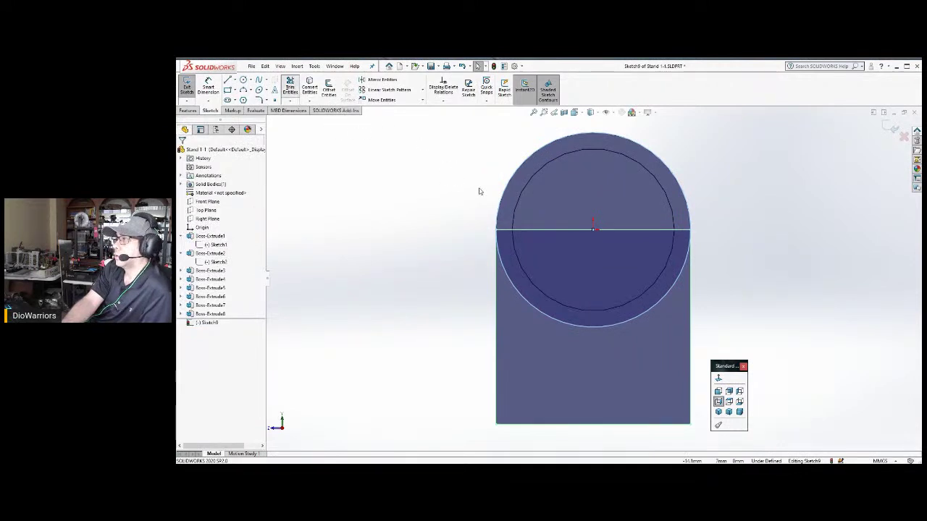
{"action": "left_click", "coordinate": [527, 232]}
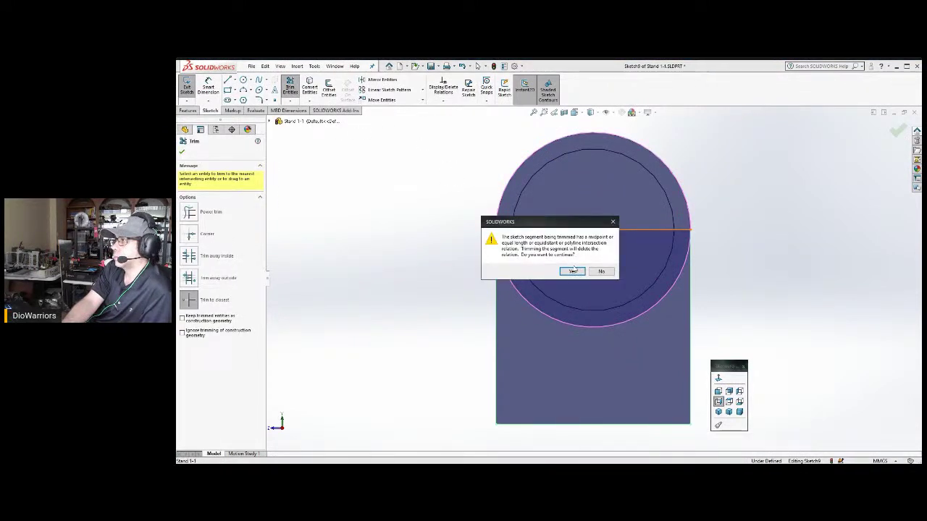
{"action": "left_click", "coordinate": [572, 271]}
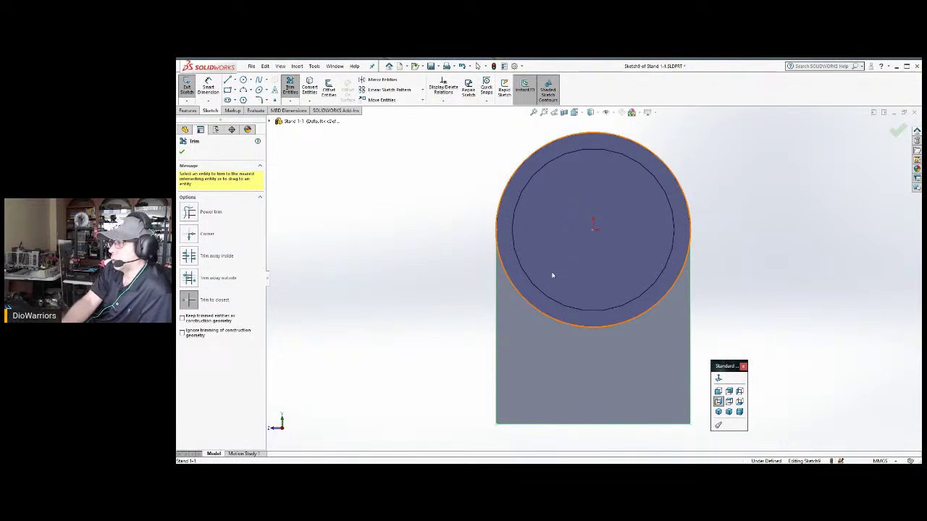
{"action": "left_click", "coordinate": [547, 318]}
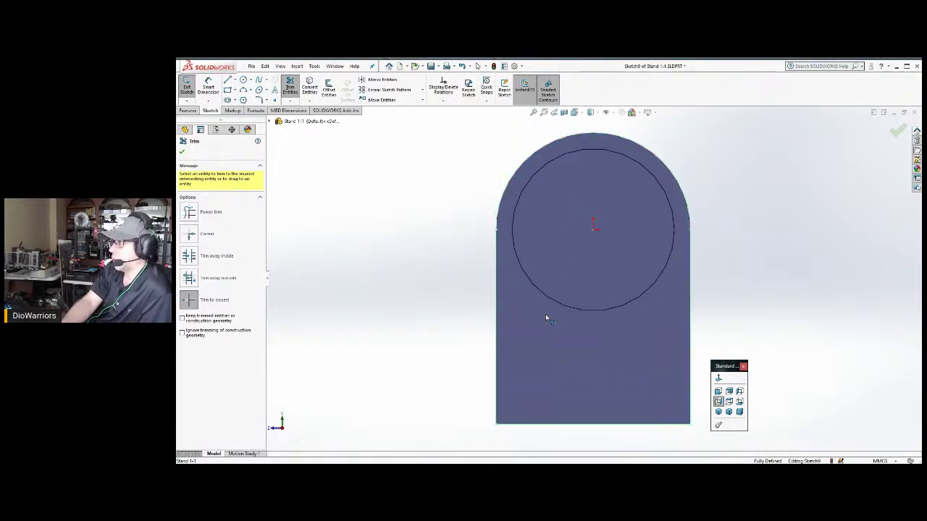
{"action": "scroll", "coordinate": [545, 314], "scroll_direction": "up", "scroll_amount": 3}
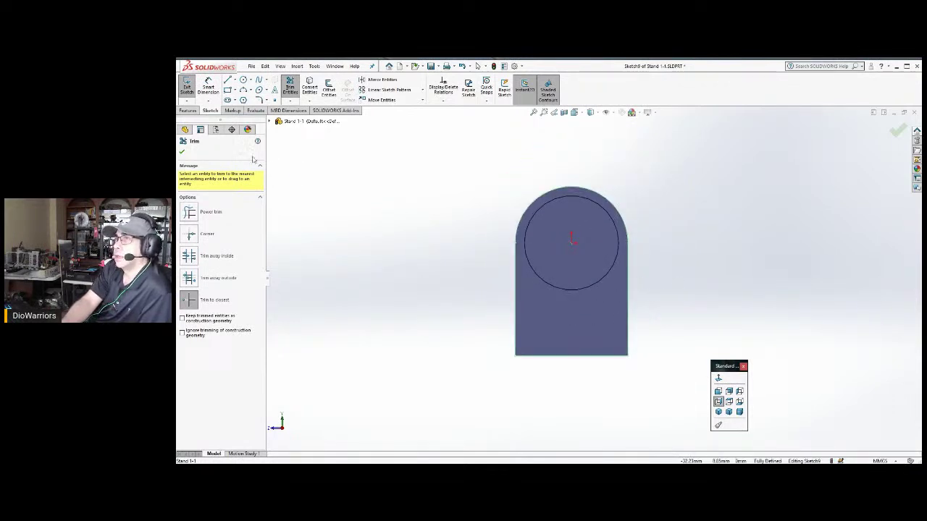
{"action": "left_click", "coordinate": [182, 151]}
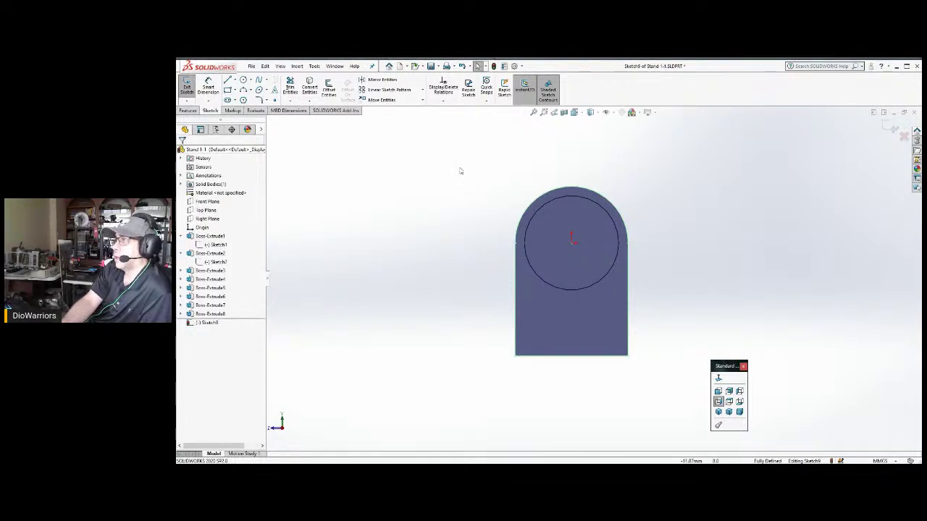
{"action": "mouse_move", "coordinate": [449, 146]}
{"action": "left_mouse_down"}
{"action": "mouse_move", "coordinate": [591, 252]}
{"action": "mouse_move", "coordinate": [671, 370]}
{"action": "left_mouse_up"}
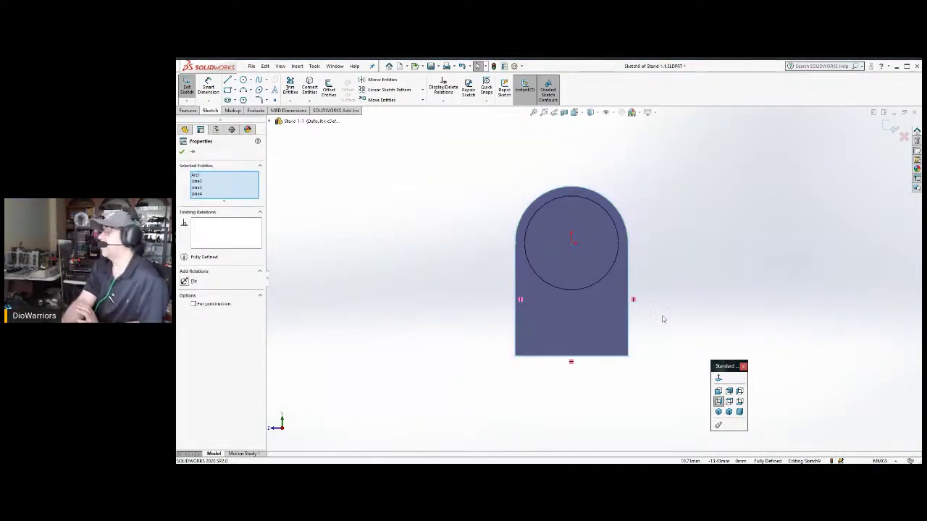
{"action": "left_click", "coordinate": [891, 127]}
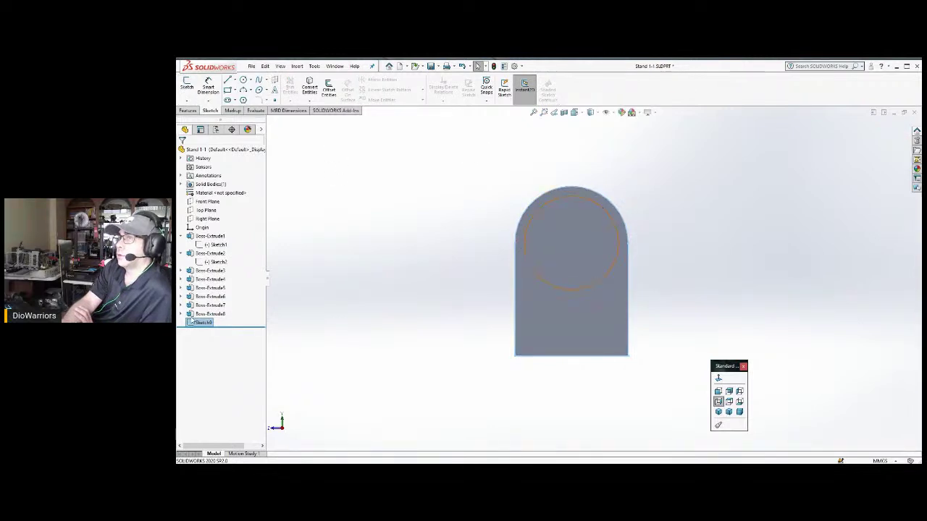
Extrude the arched outline outward as a Blind boss 2.5 mm deep, with the result merged.
{"action": "left_click", "coordinate": [189, 111]}
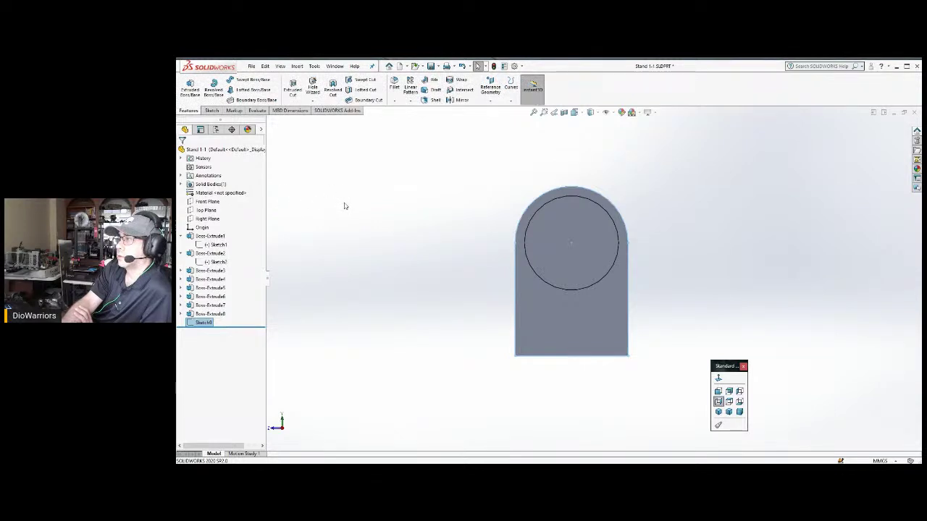
{"action": "key", "text": "ctrl+7"}
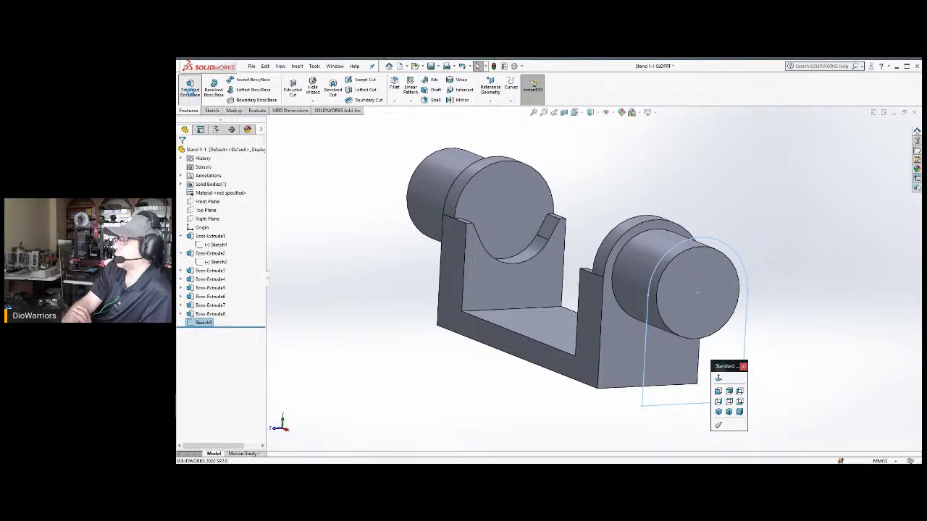
{"action": "left_click", "coordinate": [190, 90]}
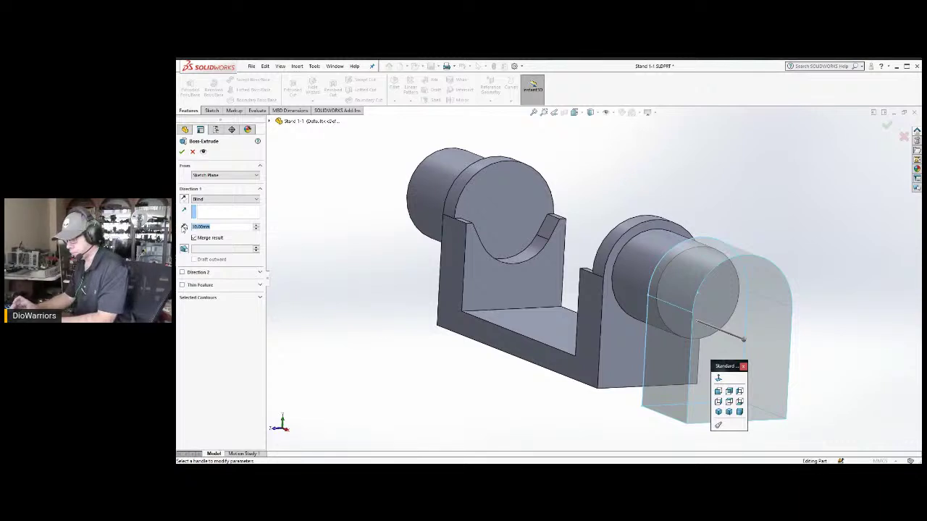
{"action": "type", "text": "2.5"}
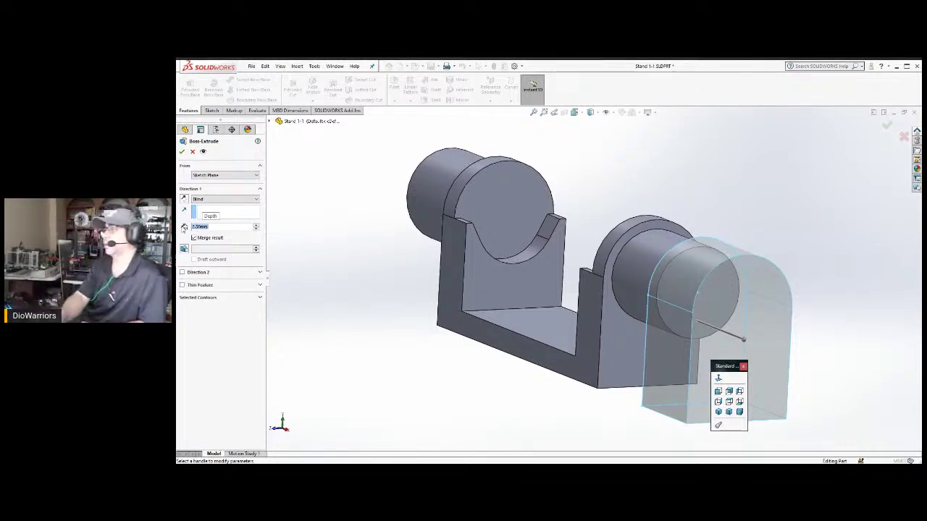
{"action": "key", "text": "Return"}
{"action": "left_click", "coordinate": [182, 151]}
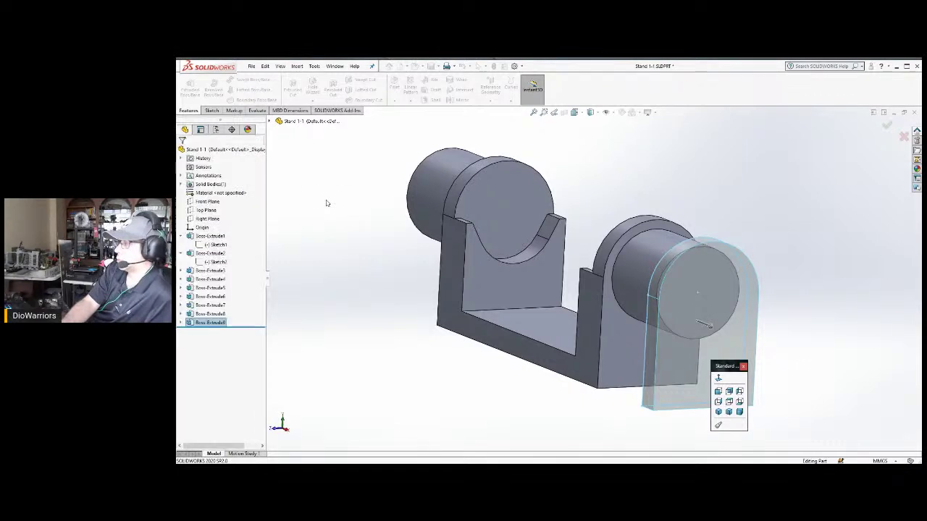
Start a sketch on the opposite boss's end face and paste the copied arched outline, aligning its arc centre with the origin.
{"action": "scroll", "coordinate": [450, 262], "scroll_direction": "up", "scroll_amount": 3}
{"action": "middle_click_drag", "start_coordinate": [457, 262], "coordinate": [503, 288]}
{"action": "left_click", "coordinate": [509, 293]}
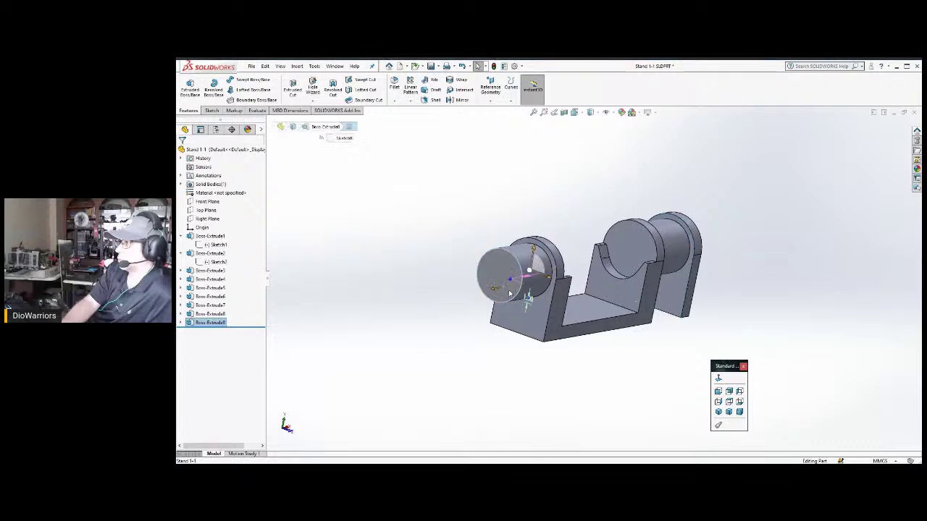
{"action": "left_click", "coordinate": [740, 391]}
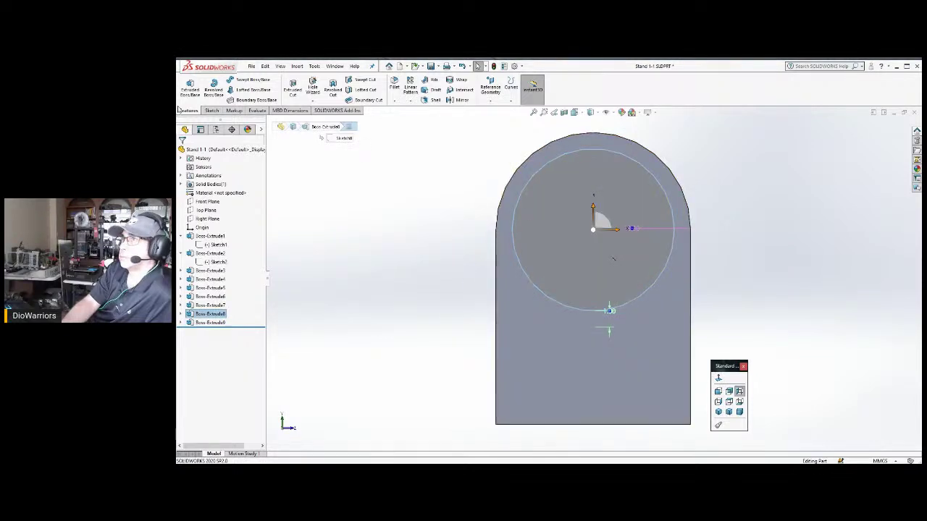
{"action": "left_click", "coordinate": [210, 110]}
{"action": "left_click", "coordinate": [187, 85]}
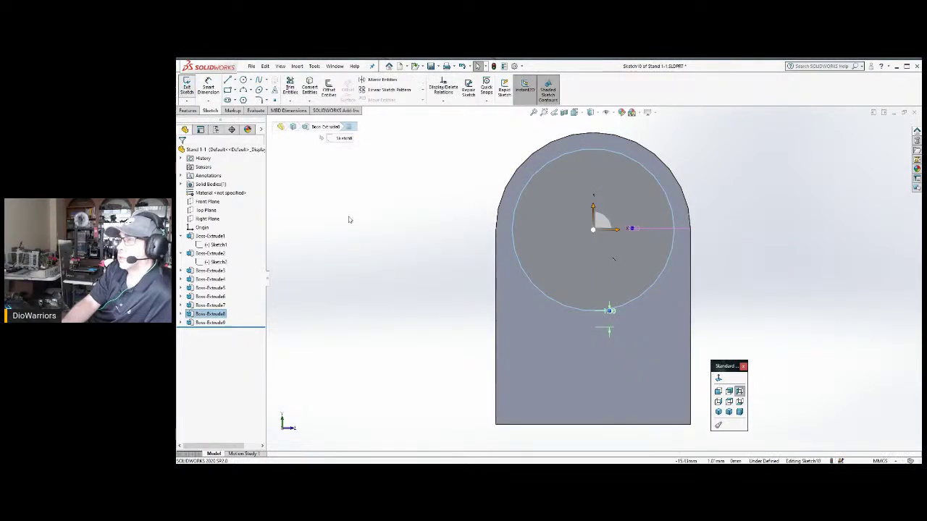
{"action": "left_click", "coordinate": [415, 253]}
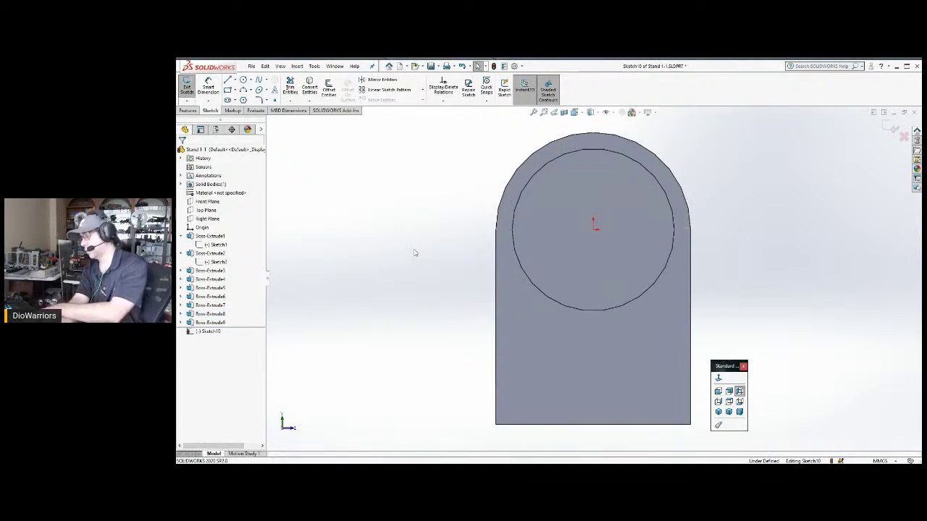
{"action": "key", "text": "ctrl+v"}
{"action": "key", "text": "z"}
{"action": "key", "text": "z"}
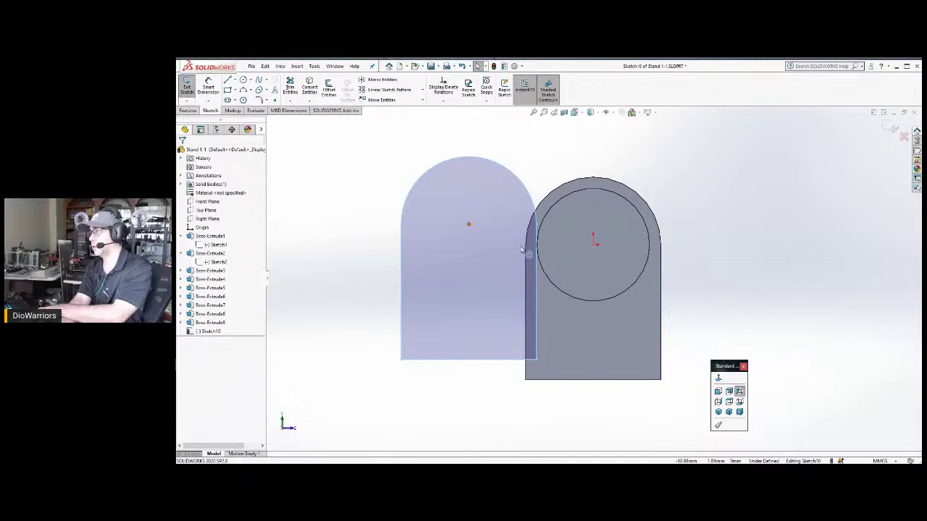
{"action": "left_click_drag", "start_coordinate": [578, 251], "coordinate": [594, 247]}
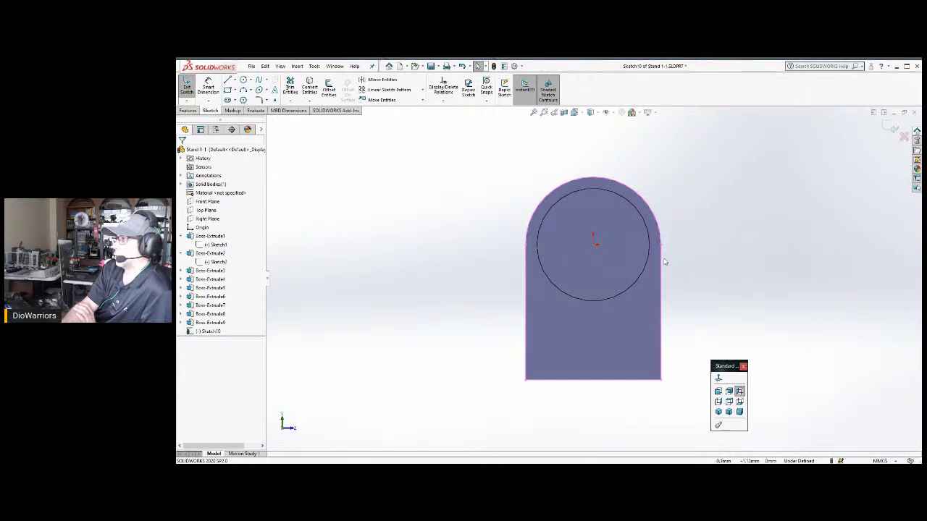
Extrude the pasted arched outline 2.5 mm outward from the opposite boss, with the result merged.
{"action": "left_click", "coordinate": [189, 110]}
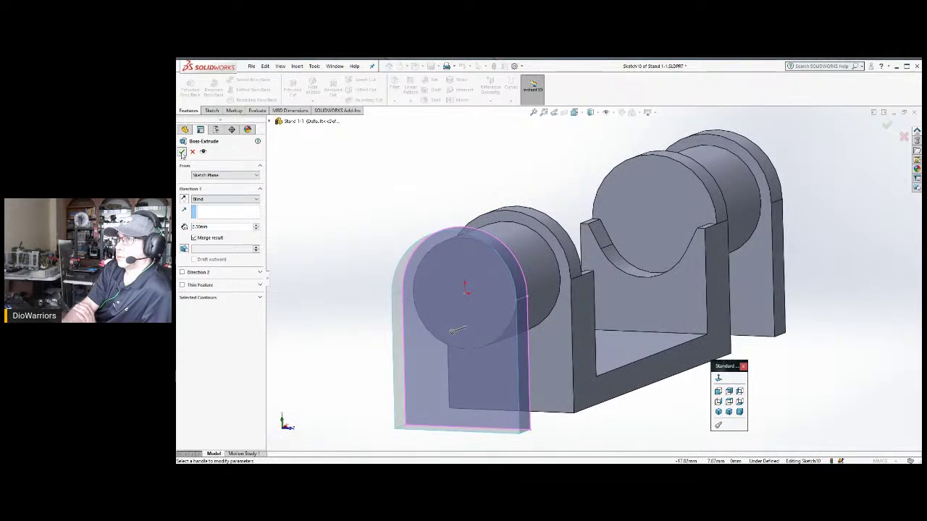
{"action": "key", "text": "Return"}
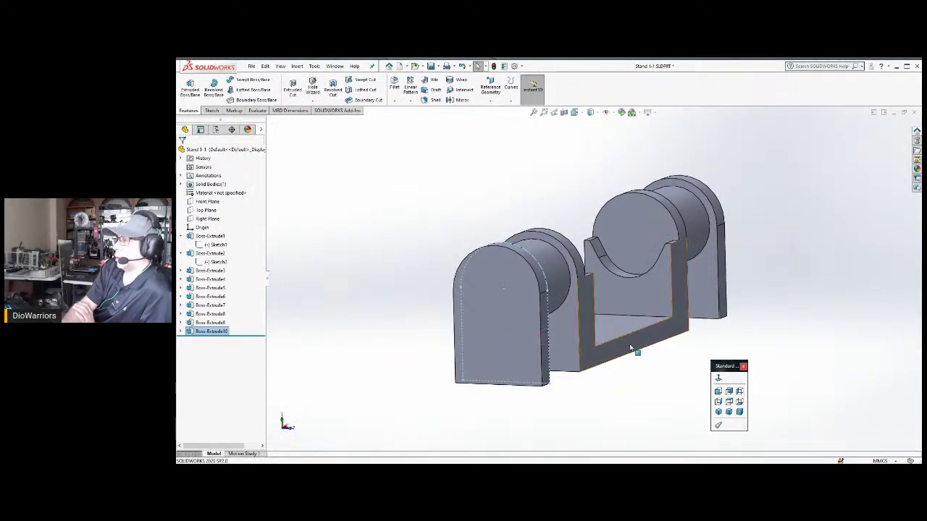
{"action": "middle_click_drag", "start_coordinate": [634, 352], "coordinate": [550, 341]}
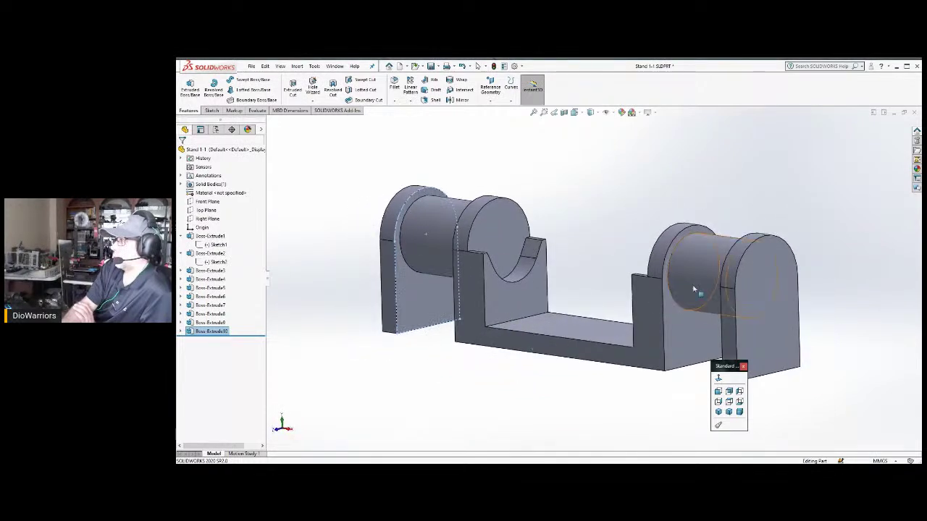
{"action": "left_click", "coordinate": [760, 271]}
{"action": "left_click", "coordinate": [718, 378]}
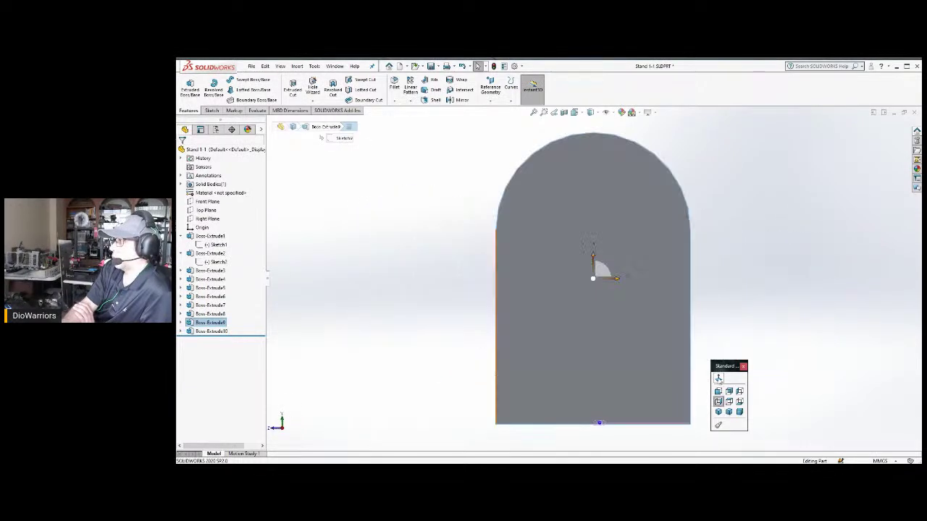
{"action": "left_click", "coordinate": [211, 111]}
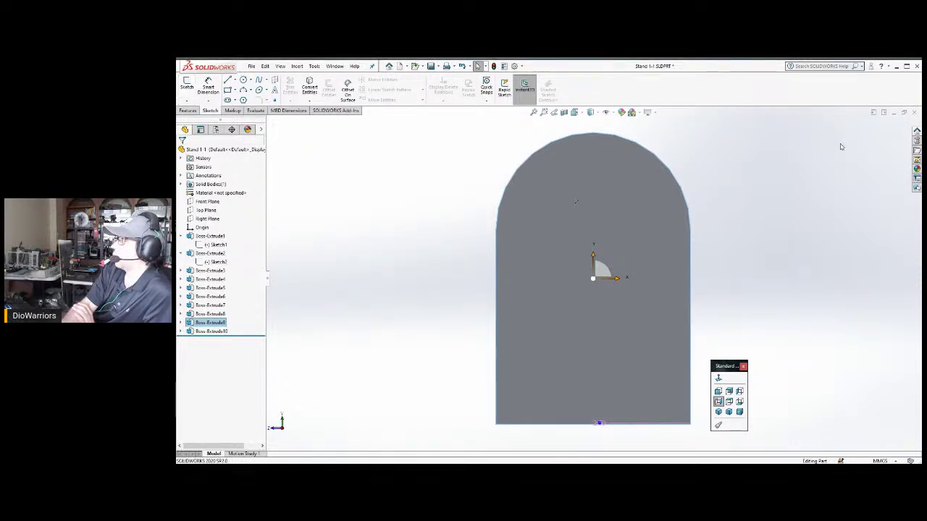
{"action": "scroll", "coordinate": [557, 186], "scroll_direction": "up", "scroll_amount": 4}
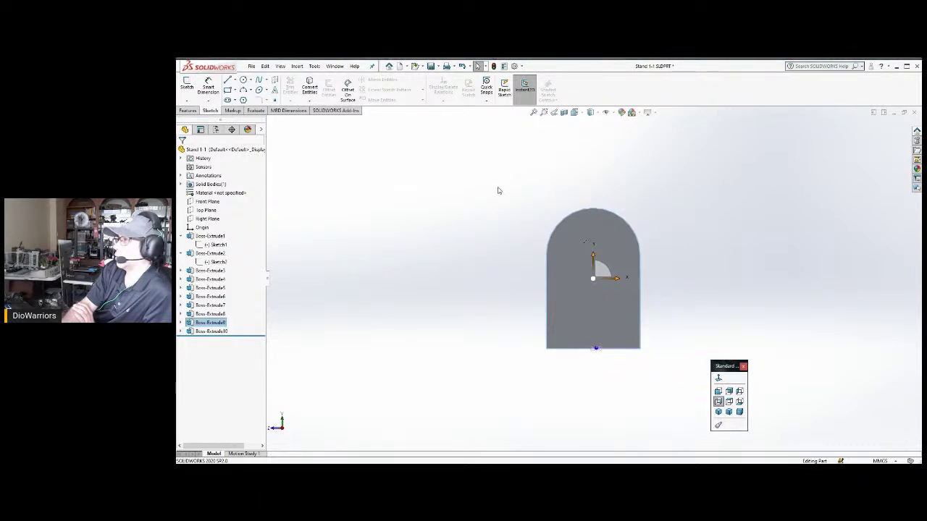
{"action": "scroll", "coordinate": [469, 191], "scroll_direction": "down", "scroll_amount": 2}
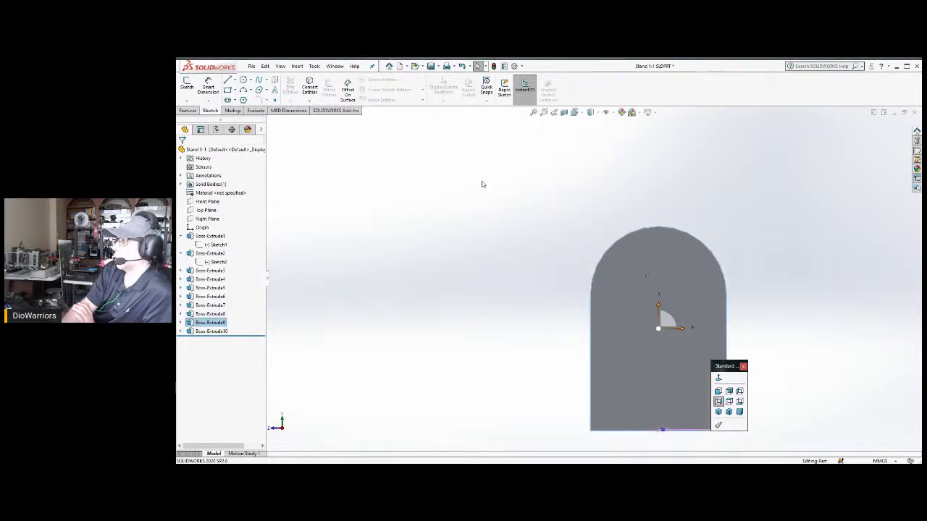
{"action": "key", "text": "ctrl+7"}
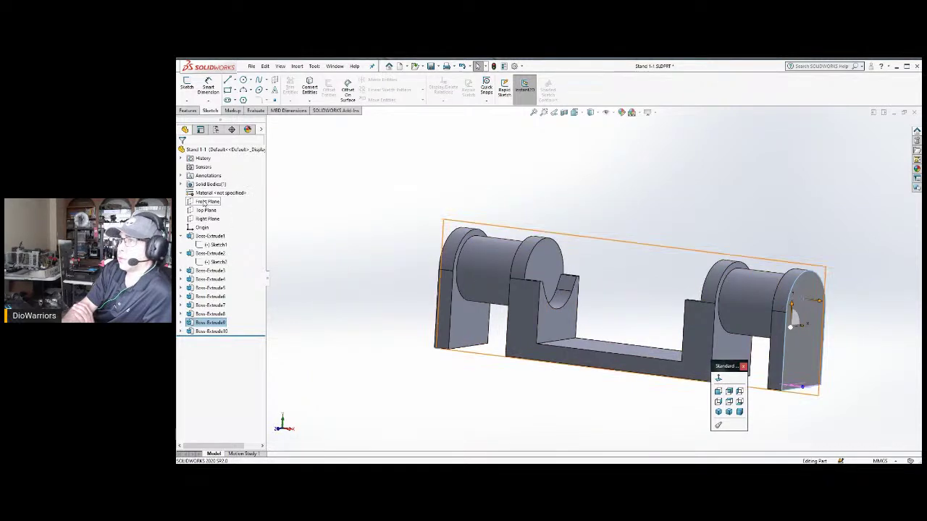
Start a sketch on the Front Plane and draw a horizontal construction line about 5 mm outward from the end plate's outer edge, level with the origin.
{"action": "left_click", "coordinate": [206, 202]}
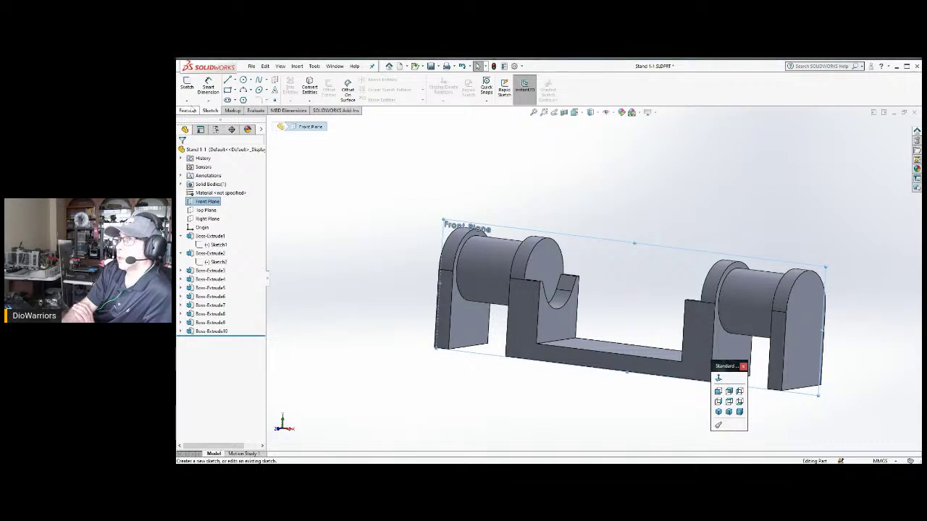
{"action": "left_click", "coordinate": [190, 86]}
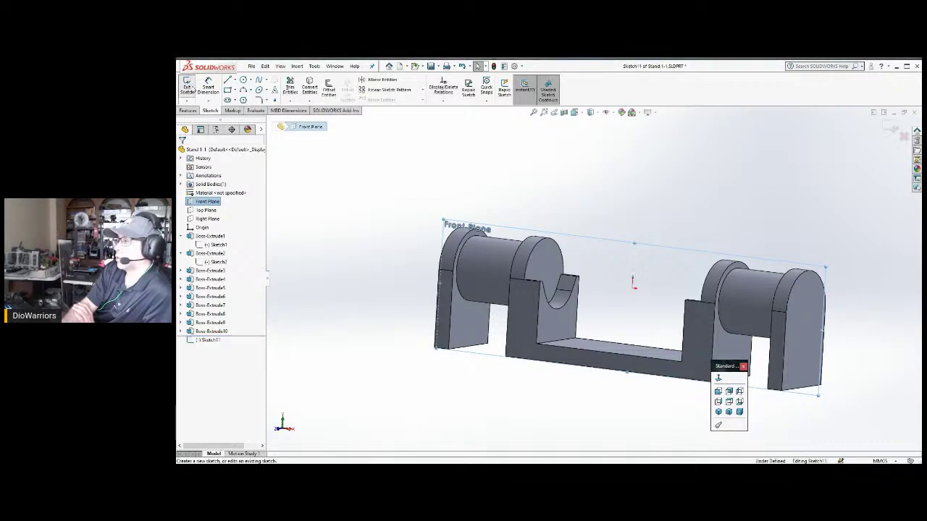
{"action": "left_click", "coordinate": [718, 391]}
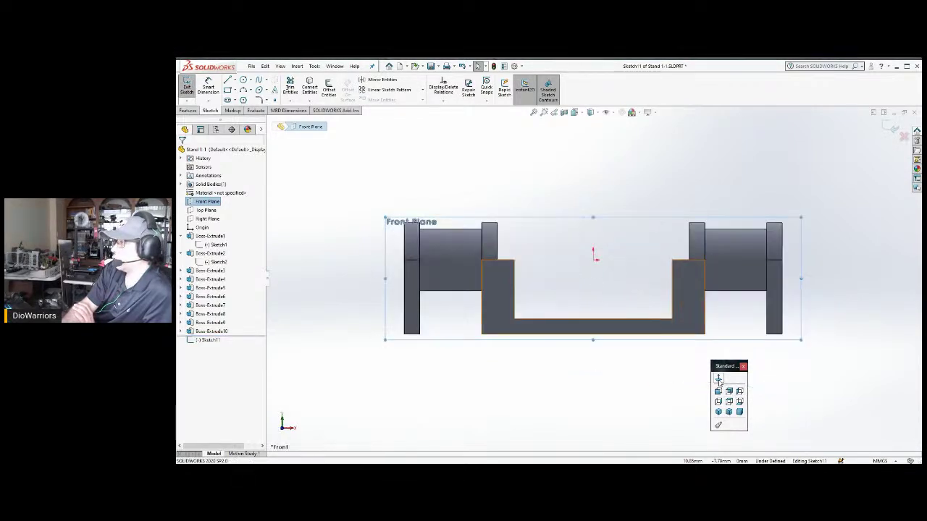
{"action": "scroll", "coordinate": [822, 311], "scroll_direction": "down", "scroll_amount": 3}
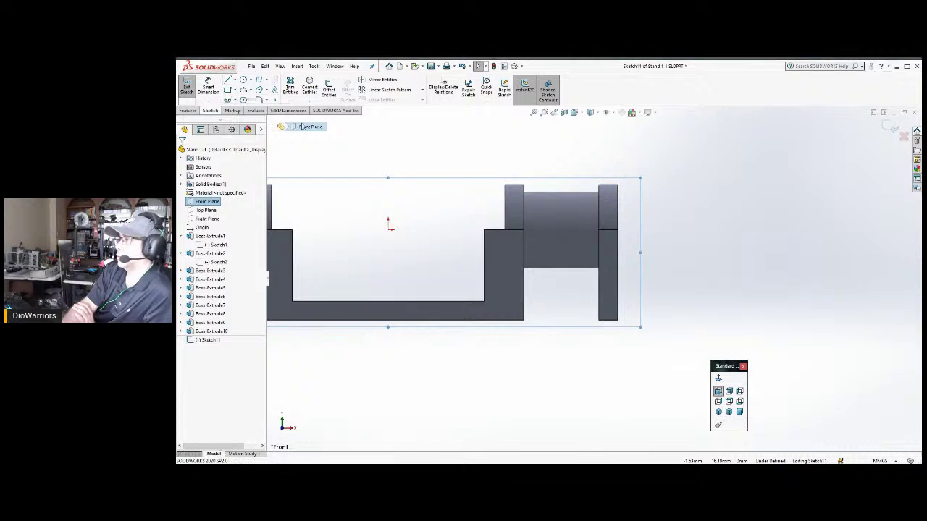
{"action": "key", "text": "l"}
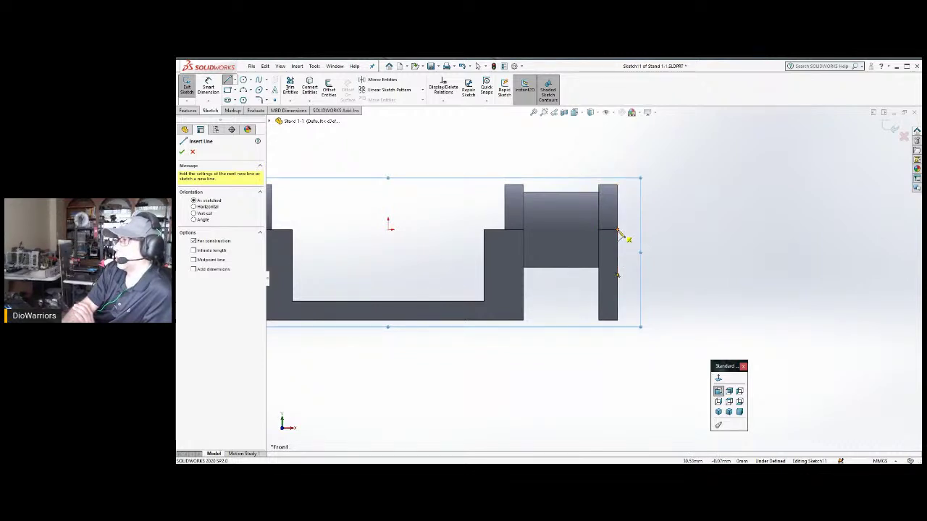
{"action": "left_click", "coordinate": [618, 230]}
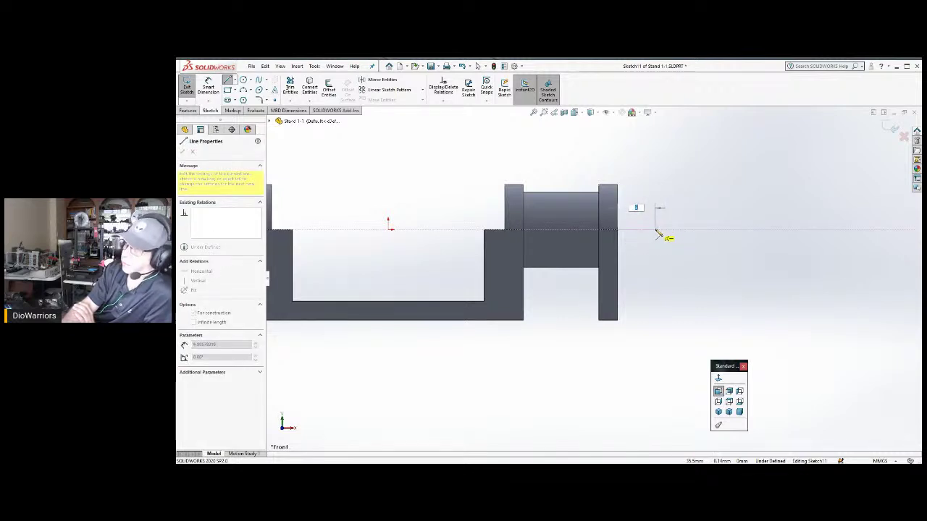
{"action": "left_click", "coordinate": [656, 231]}
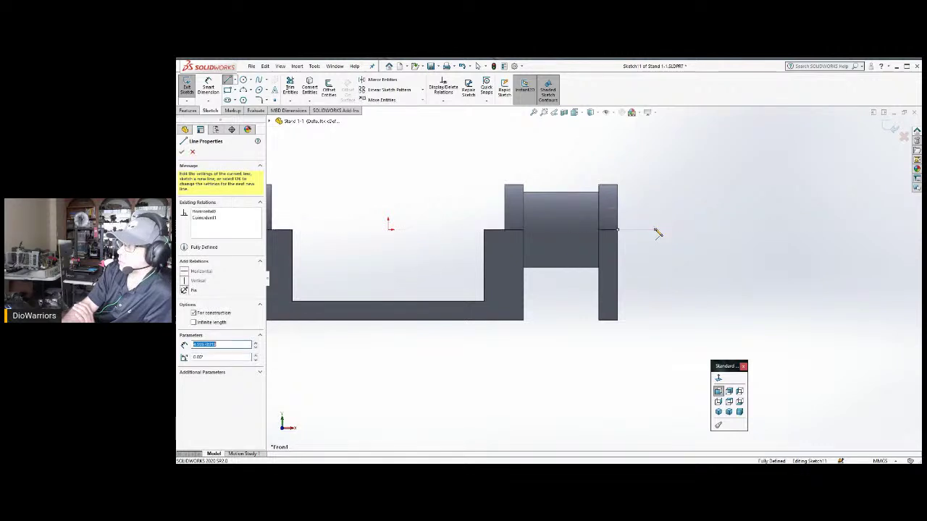
{"action": "key", "text": "Escape"}
{"action": "key", "text": "Escape"}
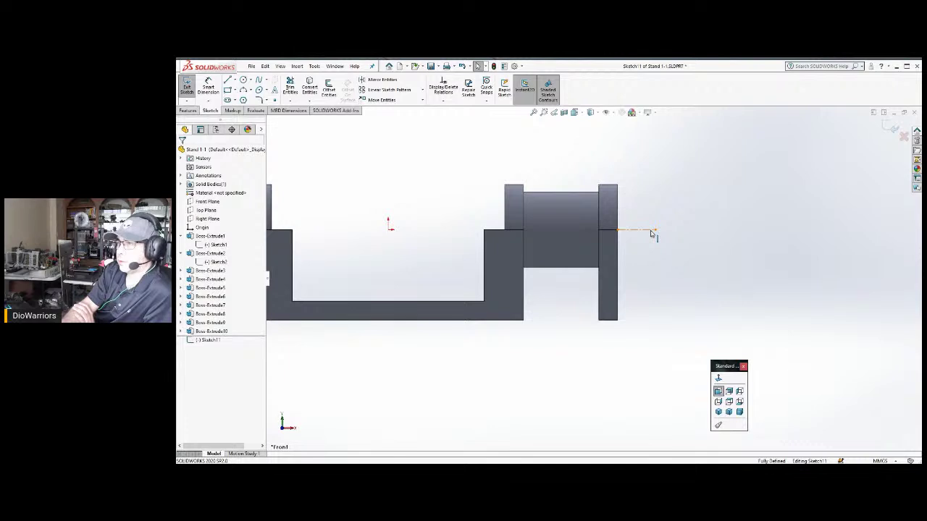
Set the horizontal construction line's length to exactly 5 mm.
{"action": "left_click", "coordinate": [651, 232]}
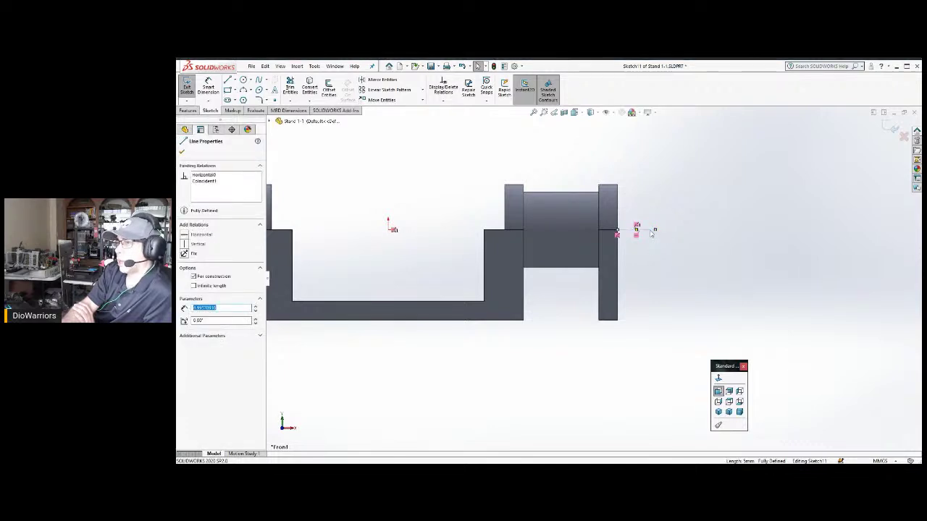
{"action": "double_click", "coordinate": [206, 308]}
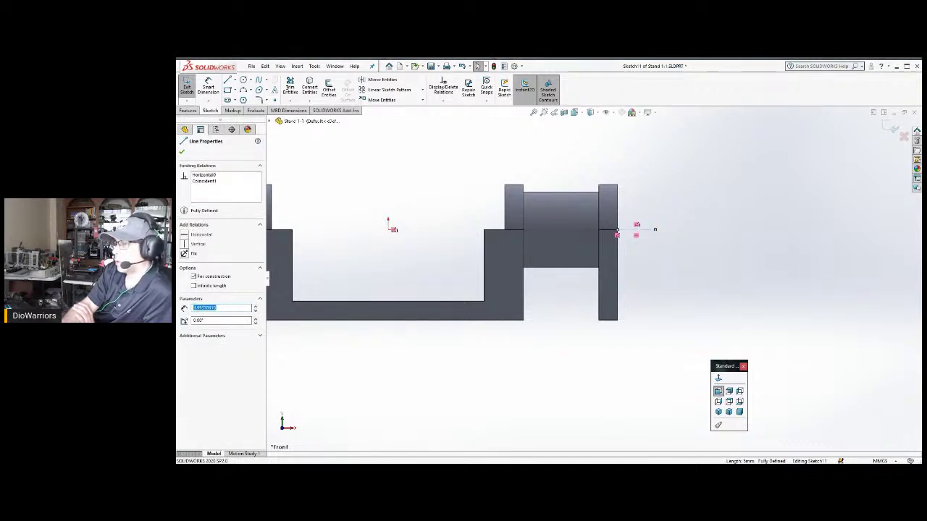
{"action": "type", "text": "5"}
{"action": "key", "text": "Return"}
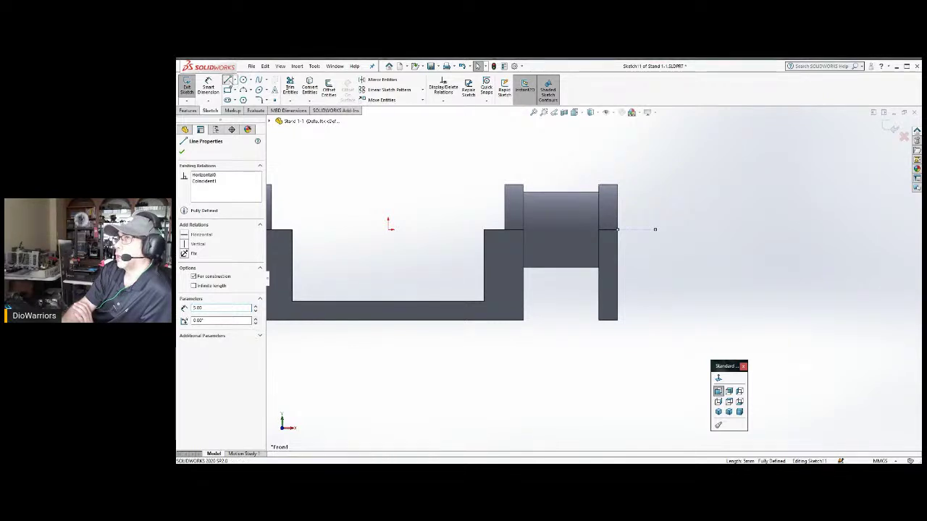
{"action": "key", "text": "Escape"}
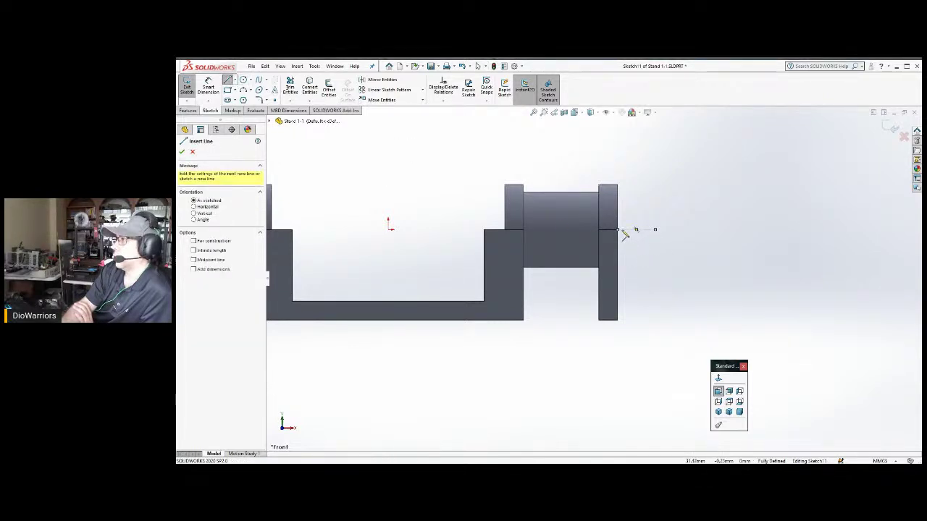
{"action": "key", "text": "Escape"}
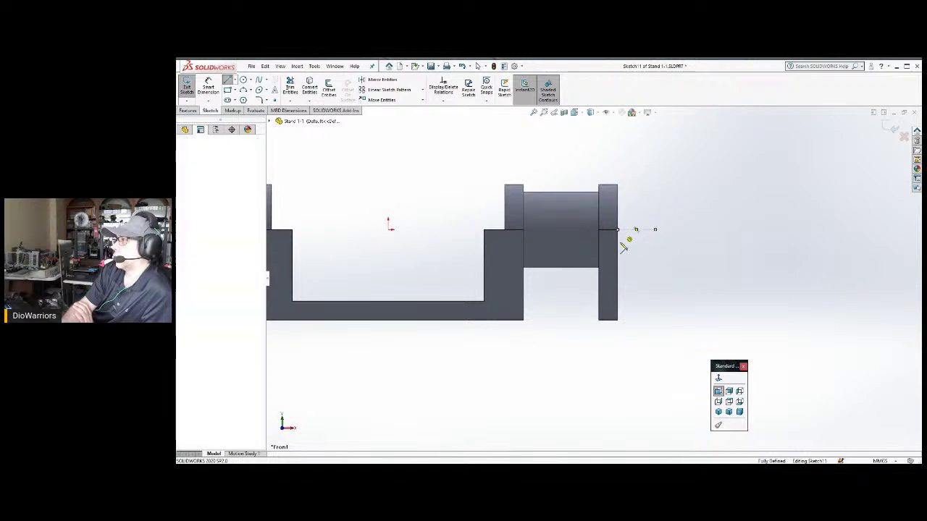
Draw a 5 mm vertical line down the end plate's outer edge from the inner end of the construction line.
{"action": "left_click", "coordinate": [617, 229]}
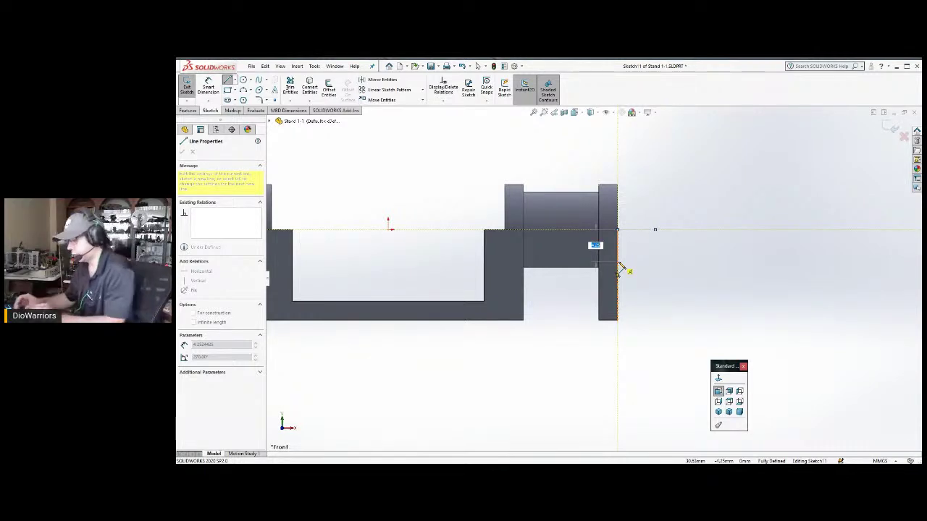
{"action": "type", "text": "5"}
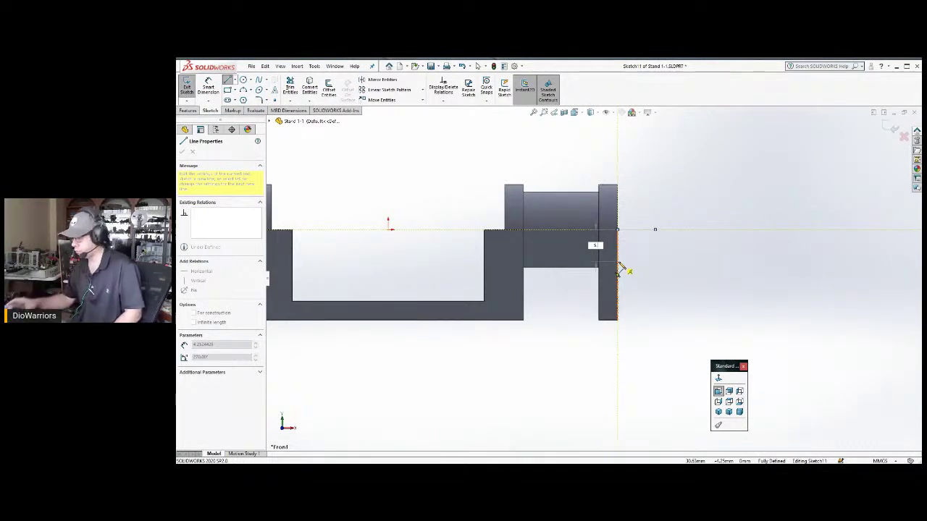
{"action": "double_click", "coordinate": [619, 268]}
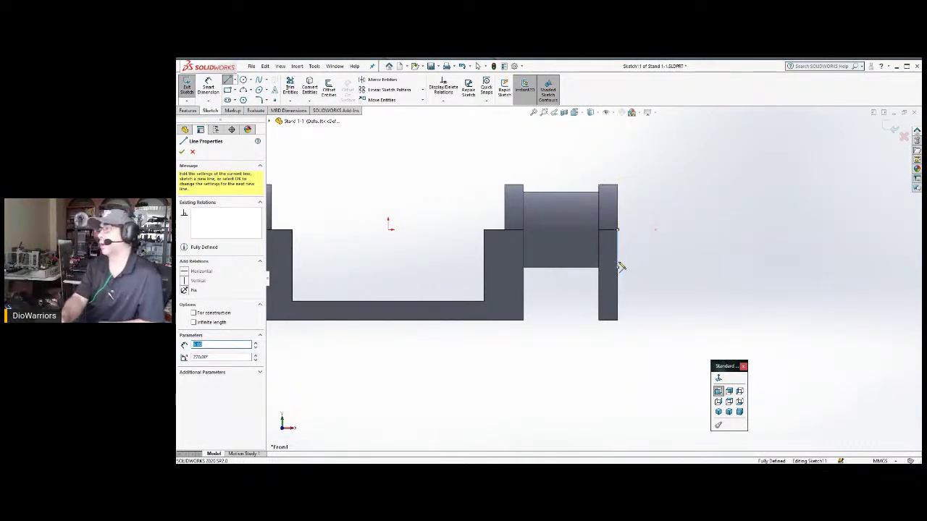
Continue the profile from the vertical line's lower end with a 1 mm horizontal line outward and a vertical line about 1.25 mm upward.
{"action": "left_click", "coordinate": [617, 267]}
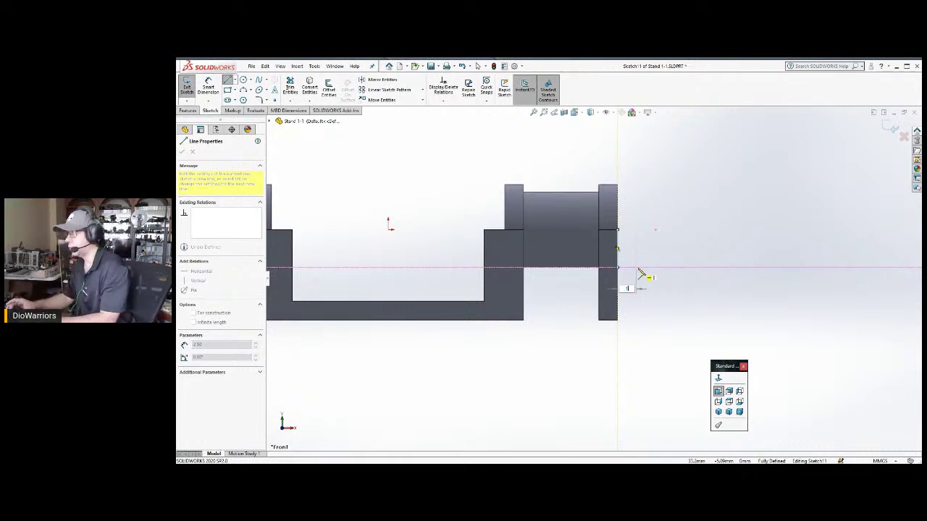
{"action": "left_click", "coordinate": [641, 275]}
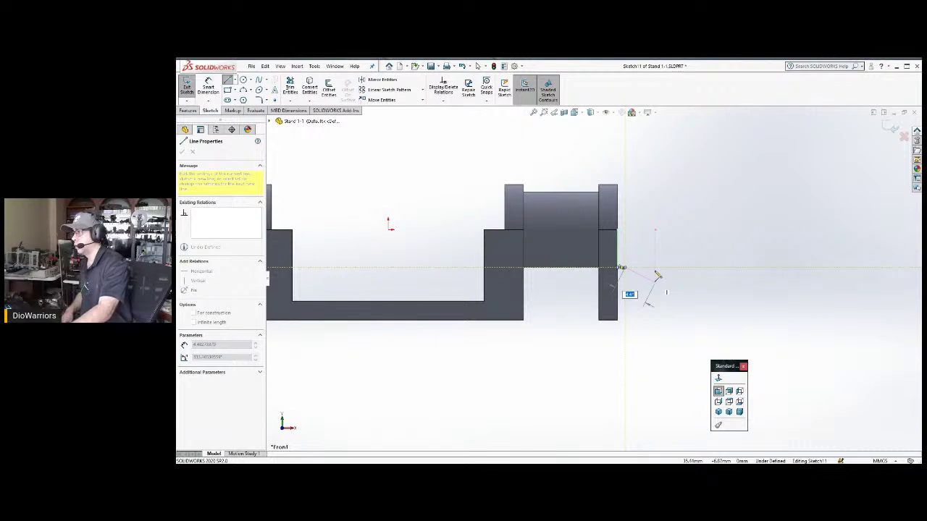
{"action": "scroll", "coordinate": [644, 259], "scroll_direction": "down", "scroll_amount": 3}
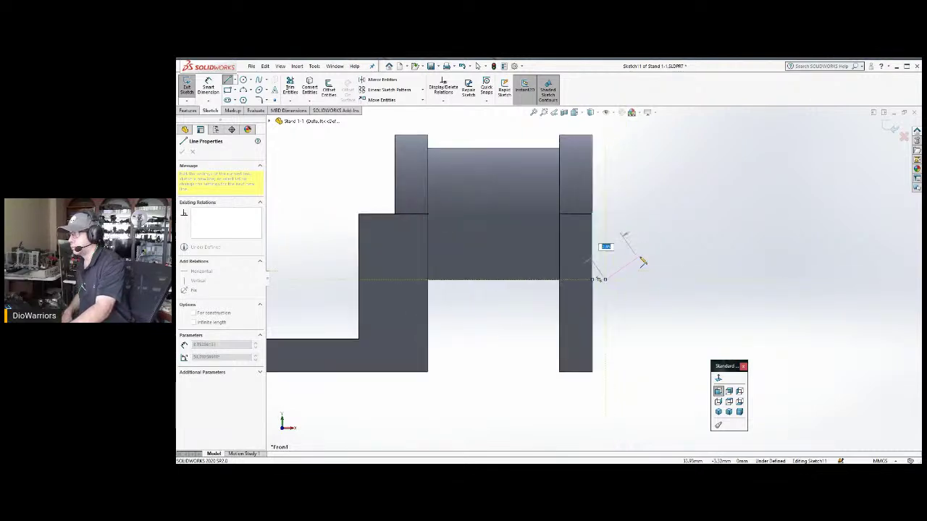
{"action": "scroll", "coordinate": [642, 261], "scroll_direction": "down", "scroll_amount": 2}
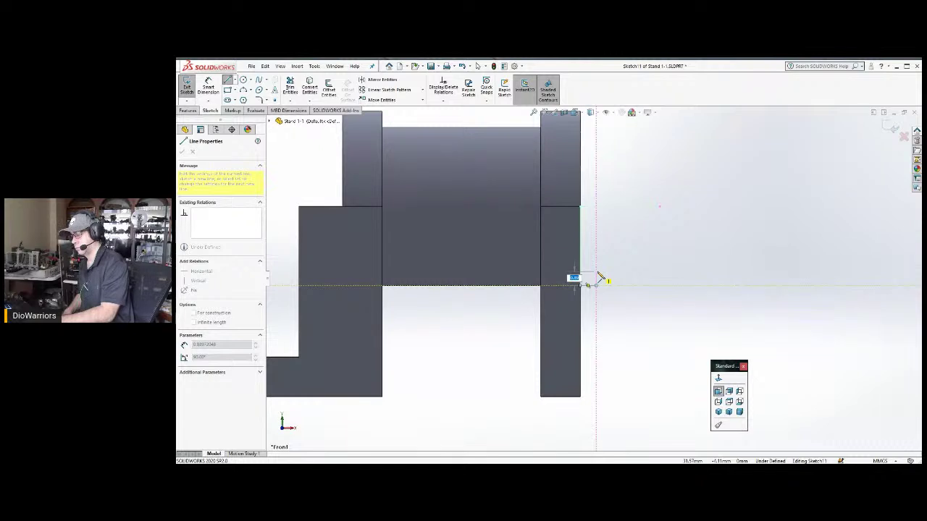
{"action": "type", "text": "1."}
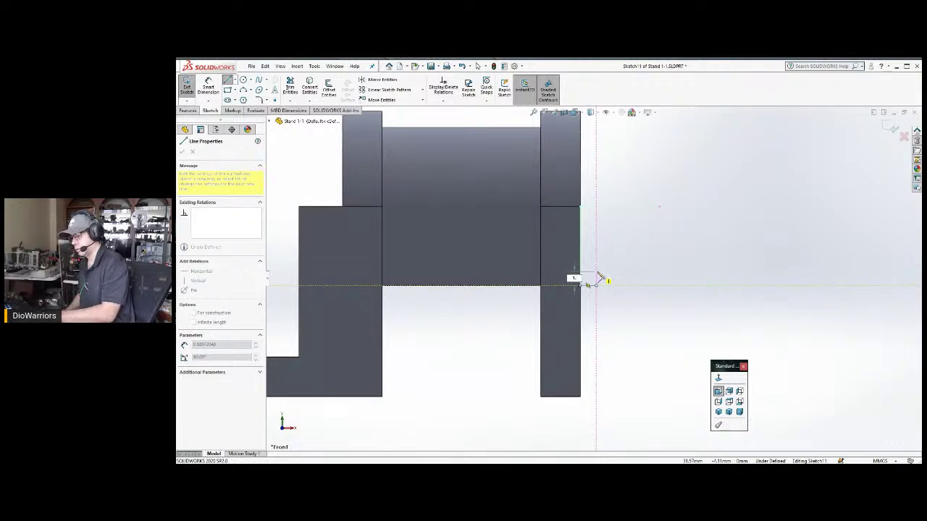
{"action": "key", "text": "Return"}
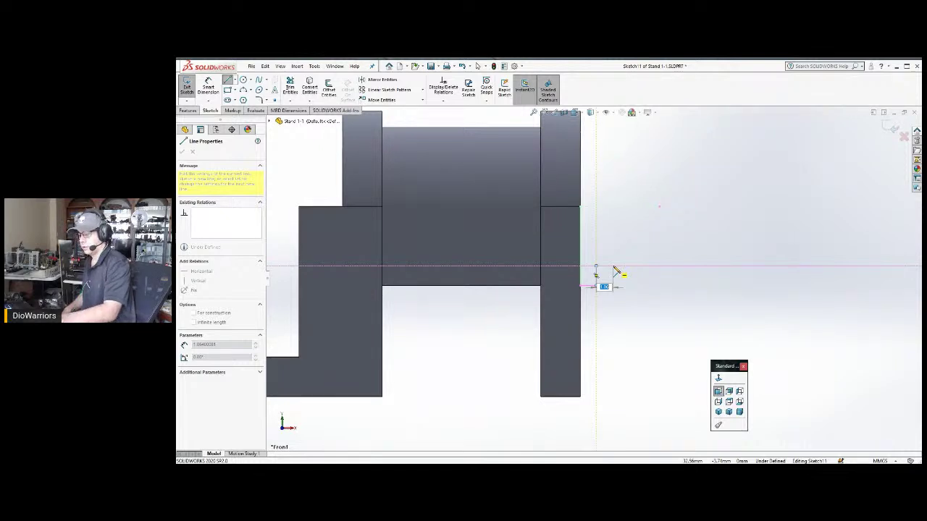
Add a second stair step with a horizontal line about 1 mm outward and a short vertical line upward, setting the vertical line's length to 1 mm.
{"action": "left_click", "coordinate": [614, 271]}
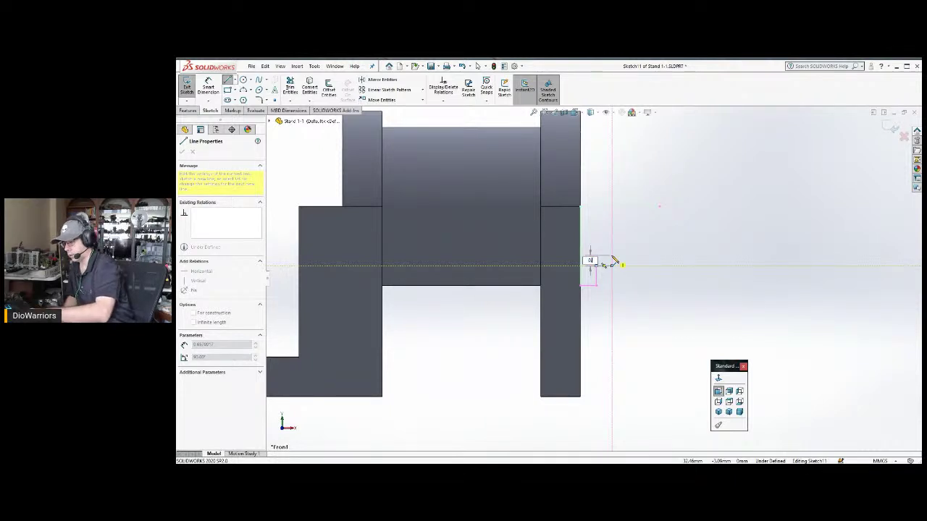
{"action": "key", "text": "Return"}
{"action": "key", "text": "Escape"}
{"action": "key", "text": "Escape"}
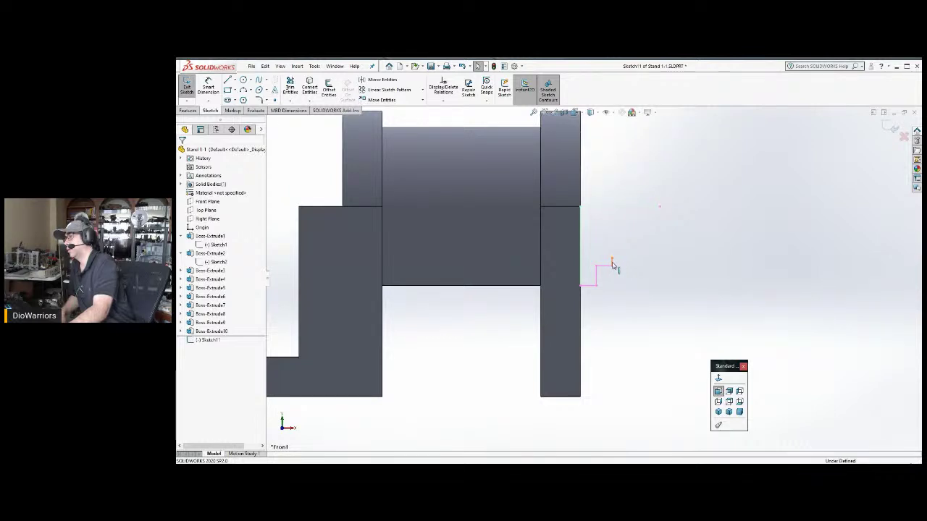
{"action": "left_click", "coordinate": [613, 264]}
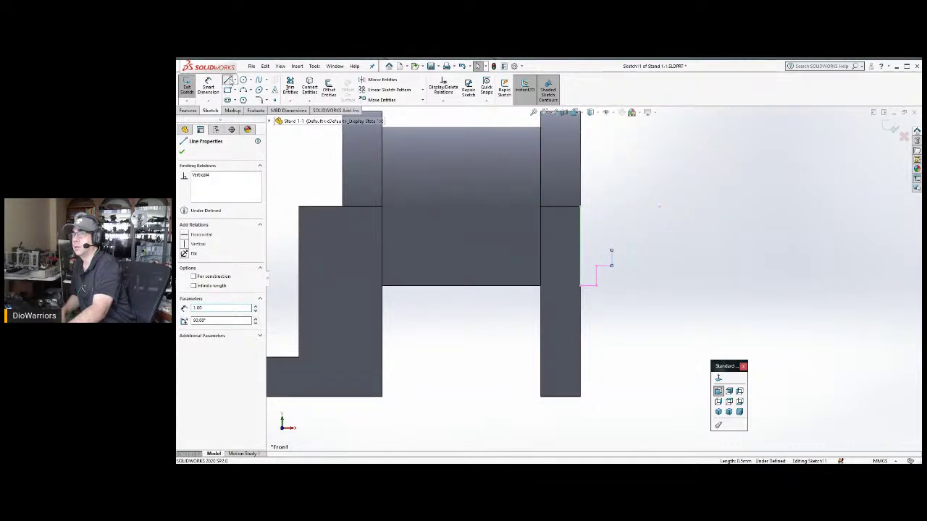
Extend the stepped profile horizontally until below the construction line's outer end, and close it with a vertical line up to that endpoint.
{"action": "left_click", "coordinate": [229, 80]}
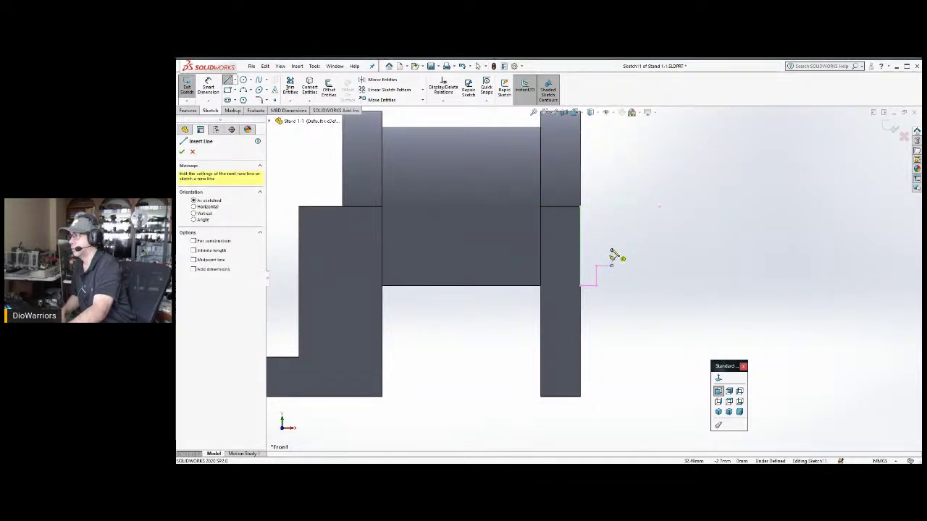
{"action": "left_click", "coordinate": [612, 251]}
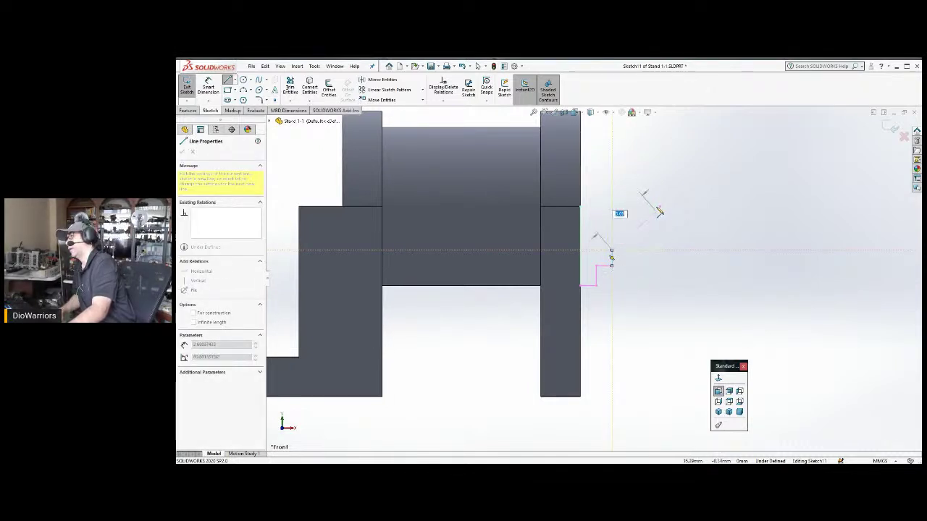
{"action": "left_click", "coordinate": [658, 251]}
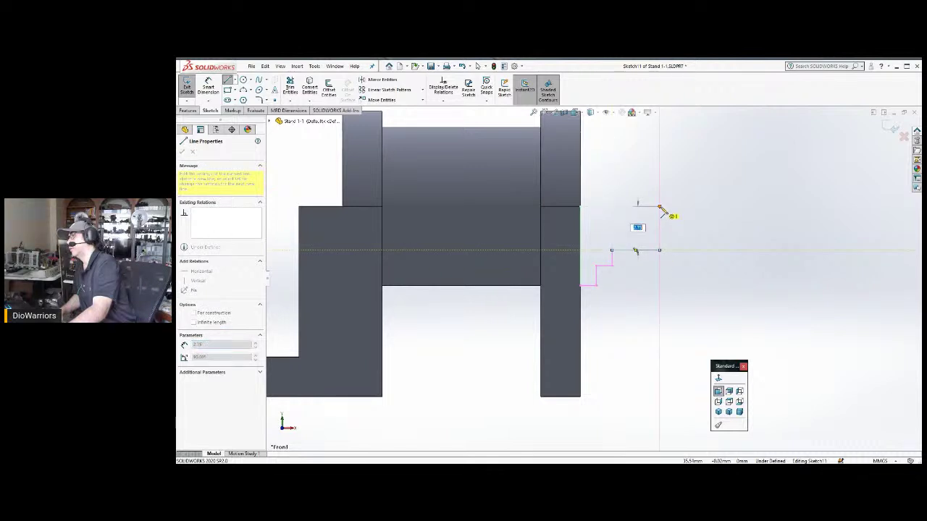
{"action": "double_click", "coordinate": [660, 207]}
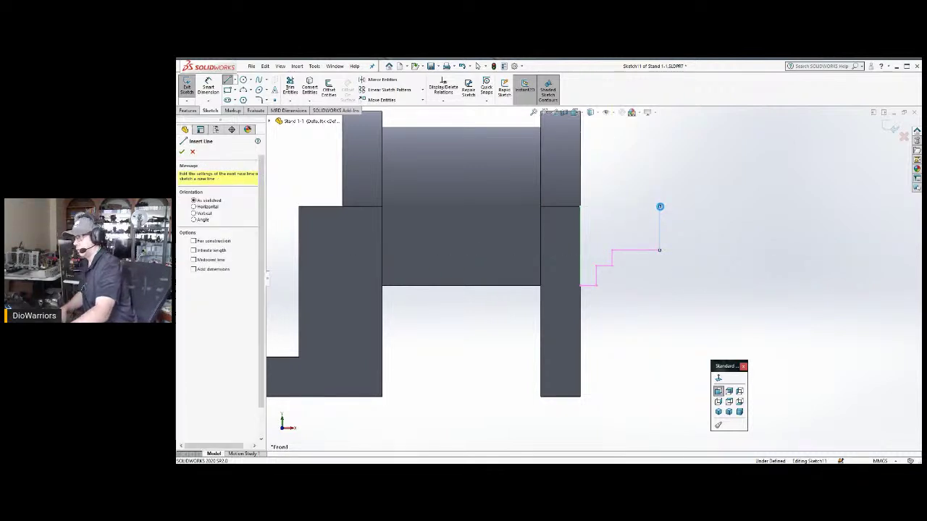
Convert the 5 mm construction line along the stepped profile's upper edge into a regular line.
{"action": "key", "text": "Escape"}
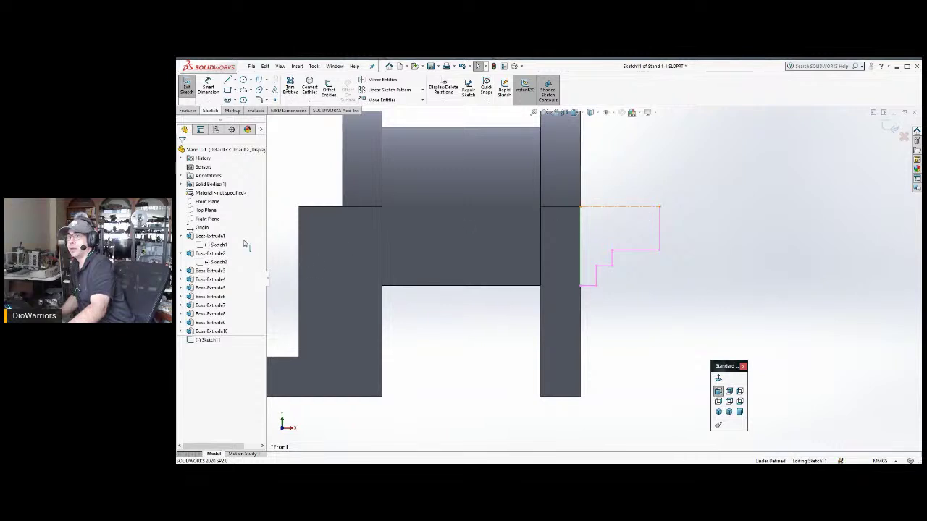
{"action": "left_click", "coordinate": [193, 278]}
{"action": "left_click", "coordinate": [193, 277]}
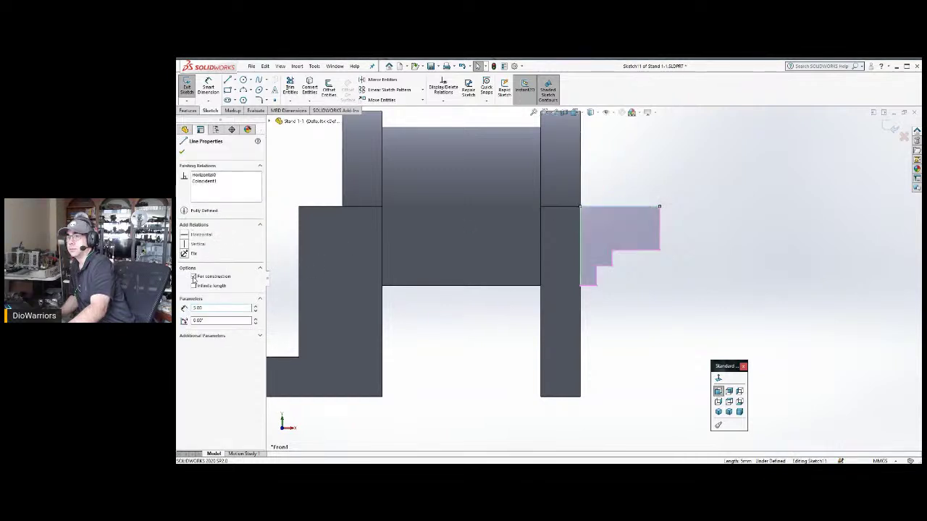
{"action": "left_click", "coordinate": [284, 177]}
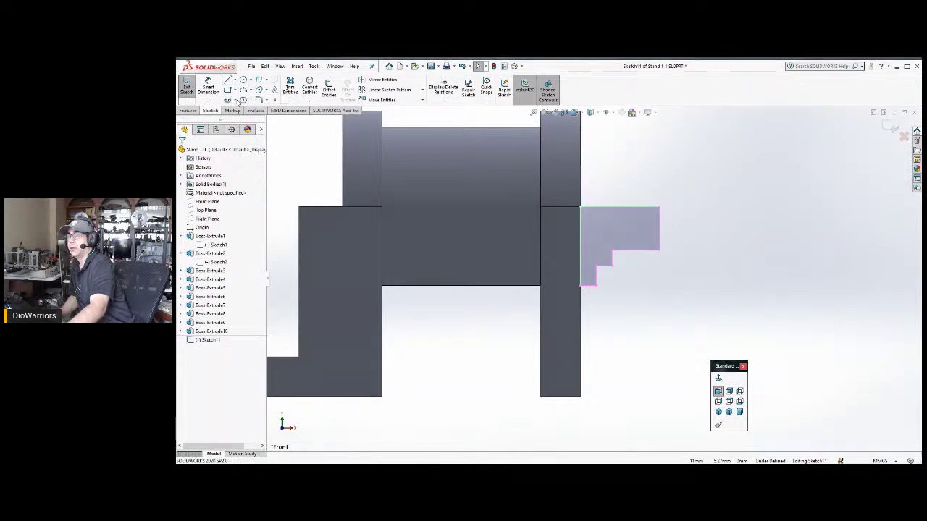
Draw a horizontal construction line about 46 mm long from the origin through the boss and past the stepped profile.
{"action": "key", "text": "l"}
{"action": "key", "text": "z"}
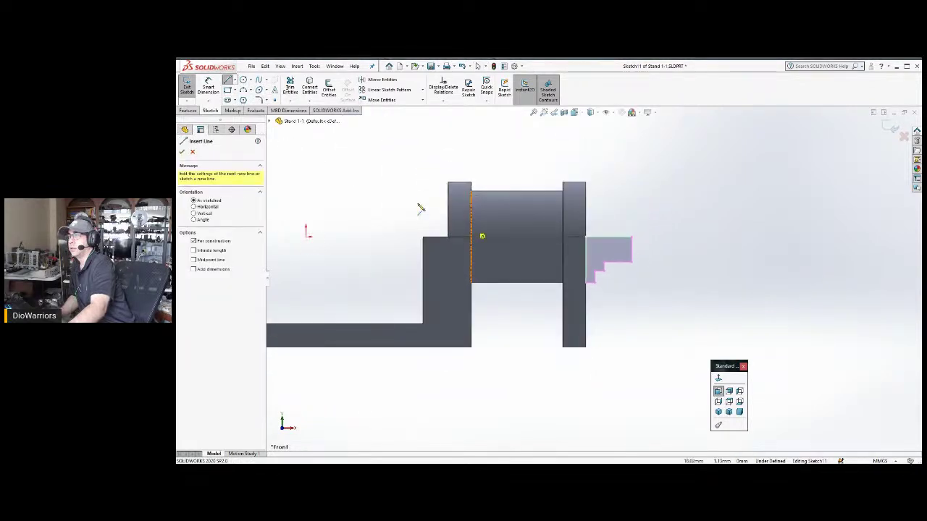
{"action": "left_click", "coordinate": [305, 237]}
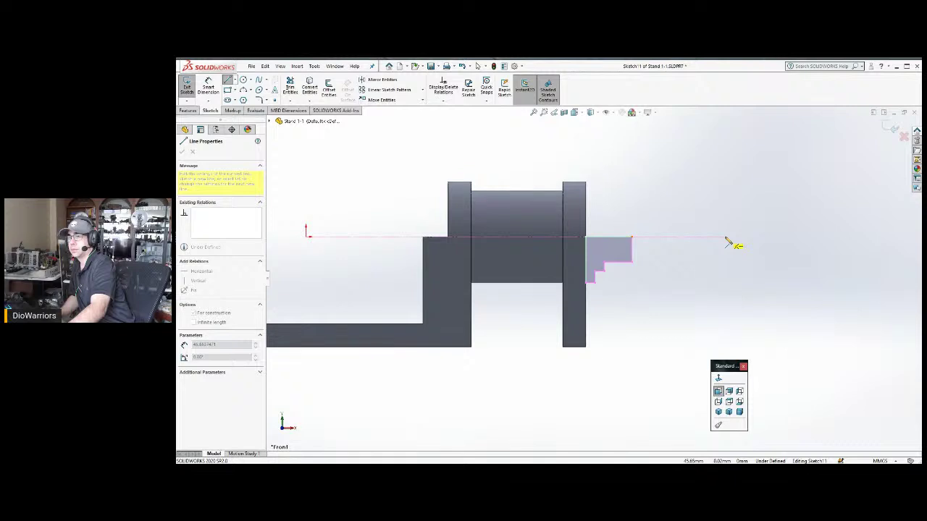
{"action": "double_click", "coordinate": [725, 237]}
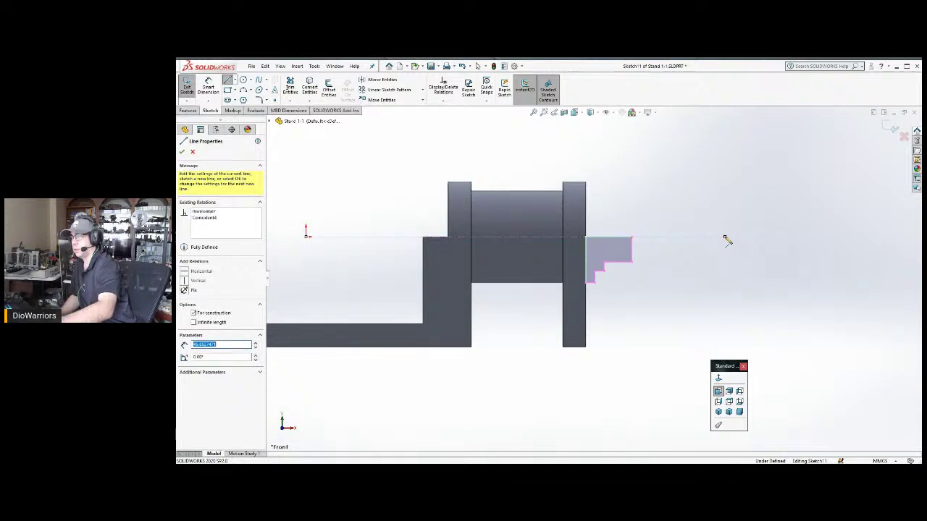
{"action": "key", "text": "Escape"}
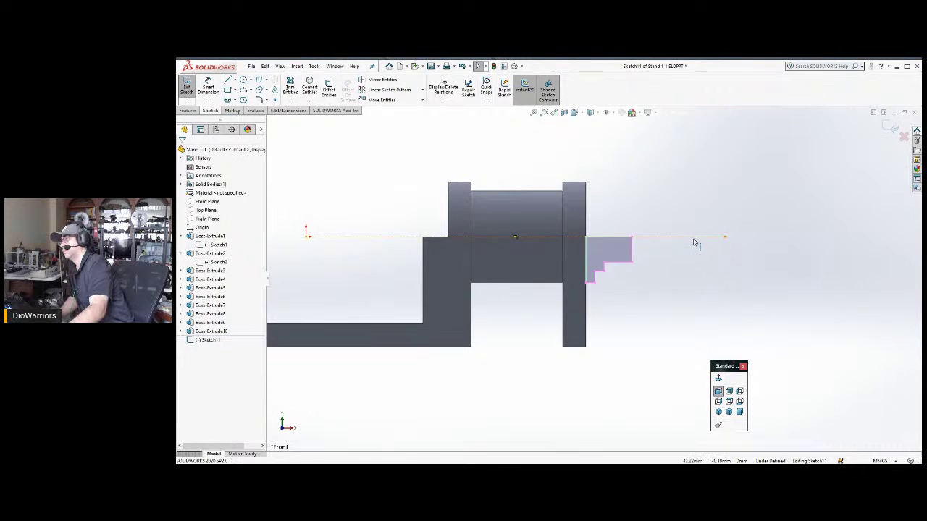
{"action": "mouse_move", "coordinate": [763, 204]}
{"action": "left_mouse_down"}
{"action": "mouse_move", "coordinate": [585, 291]}
{"action": "mouse_move", "coordinate": [487, 311]}
{"action": "left_mouse_up"}
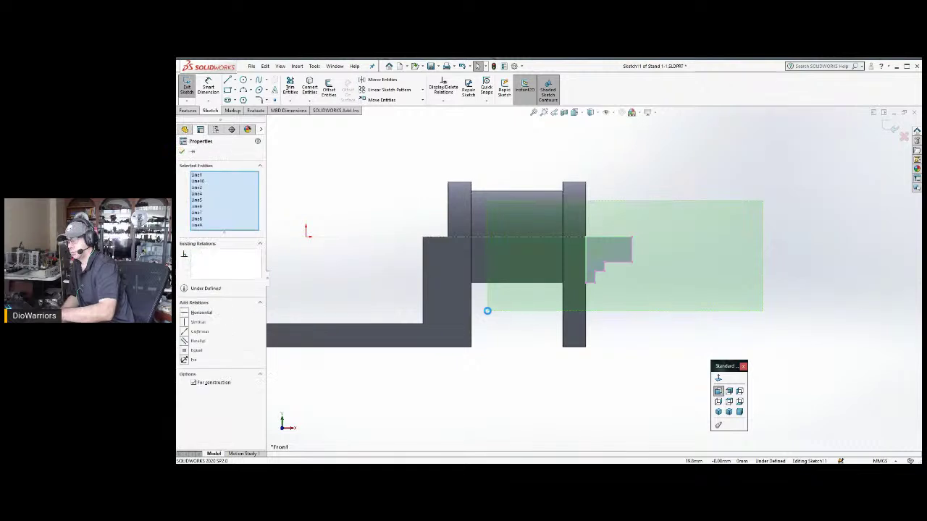
{"action": "left_click", "coordinate": [610, 312]}
{"action": "scroll", "coordinate": [638, 271], "scroll_direction": "down", "scroll_amount": 5}
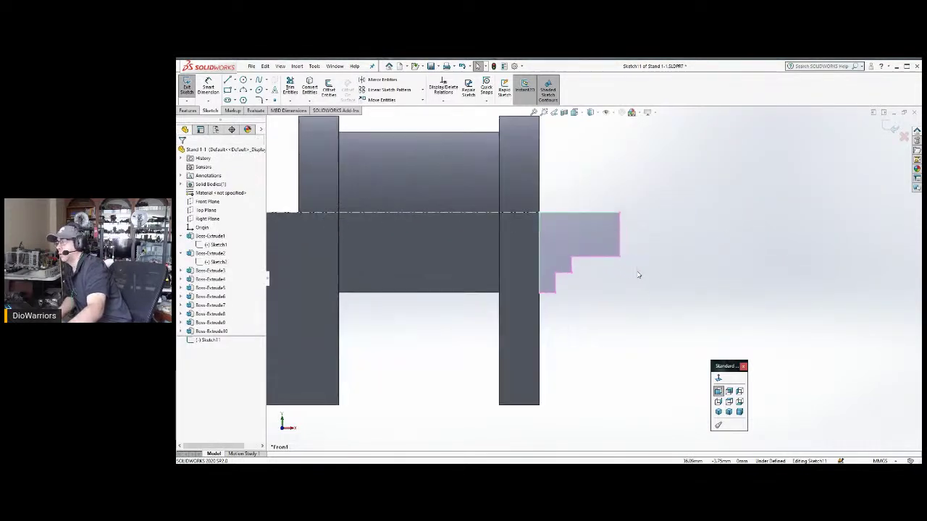
{"action": "scroll", "coordinate": [638, 275], "scroll_direction": "up", "scroll_amount": 3}
{"action": "scroll", "coordinate": [637, 275], "scroll_direction": "up", "scroll_amount": 2}
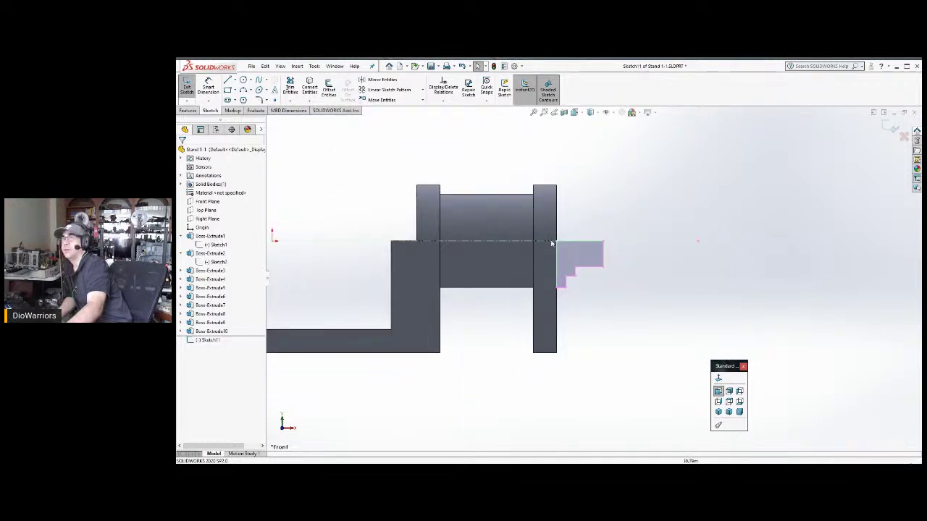
Revolve the stepped profile 360 degrees about the long construction line, merging the result with the stand.
{"action": "left_click", "coordinate": [189, 111]}
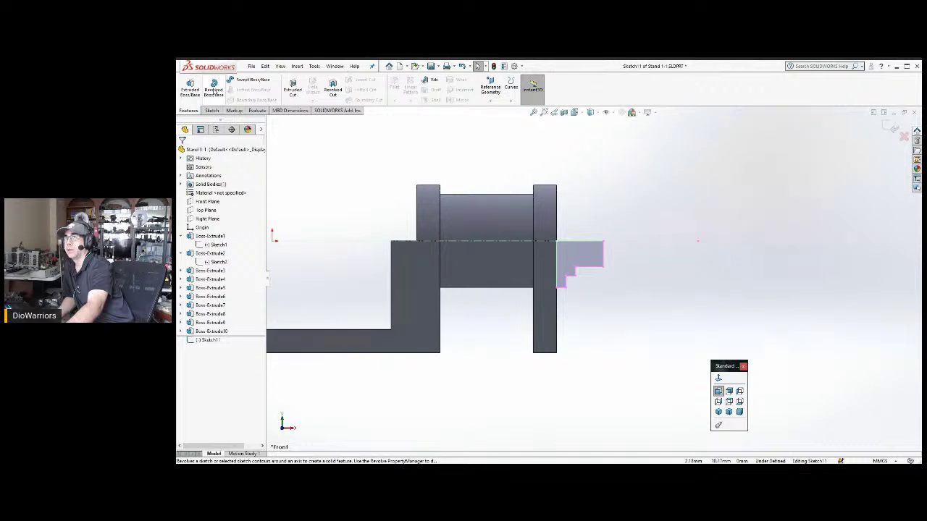
{"action": "left_click", "coordinate": [213, 90]}
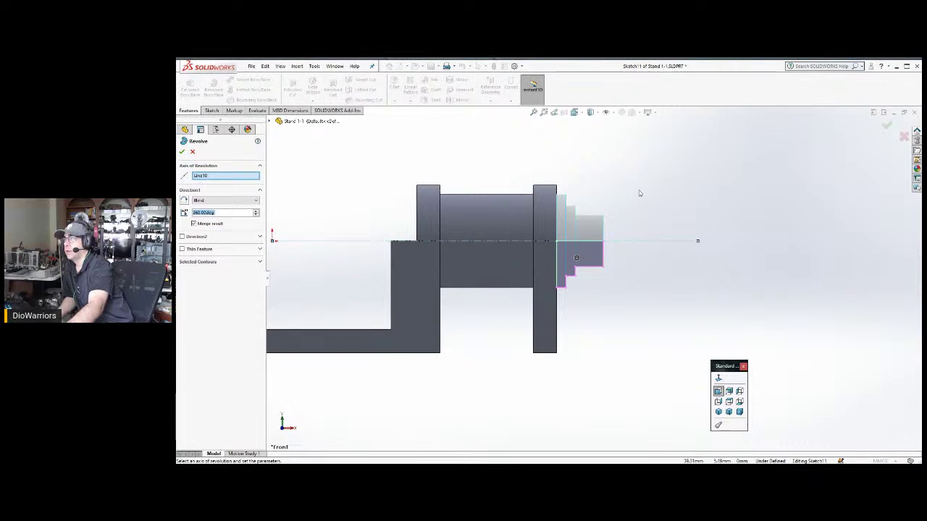
{"action": "scroll", "coordinate": [632, 205], "scroll_direction": "up", "scroll_amount": 2}
{"action": "middle_click_drag", "start_coordinate": [632, 205], "coordinate": [627, 217]}
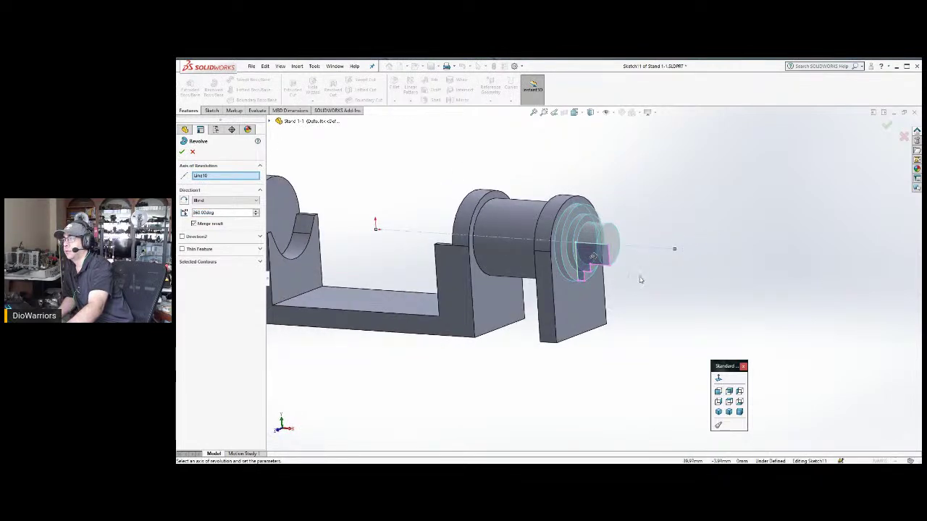
{"action": "middle_click_drag", "start_coordinate": [640, 275], "coordinate": [618, 205]}
{"action": "scroll", "coordinate": [618, 205], "scroll_direction": "down", "scroll_amount": 3}
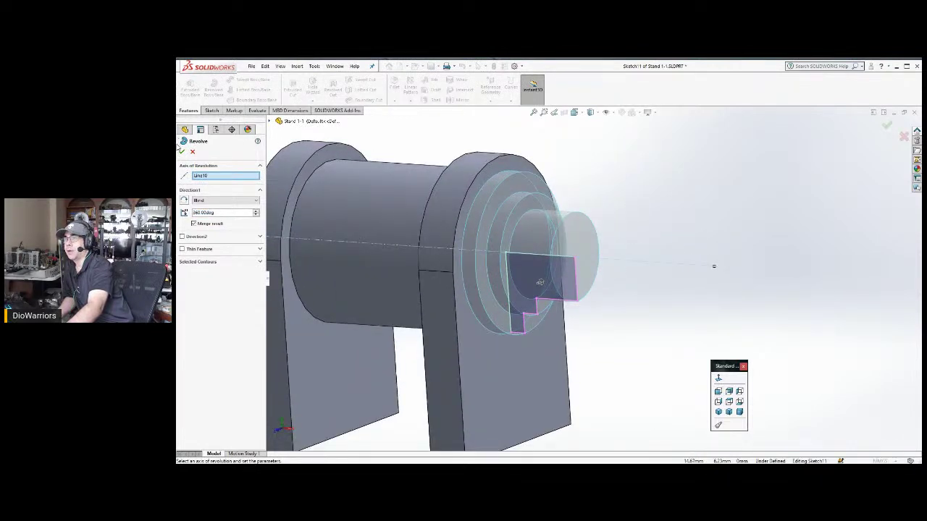
{"action": "left_click", "coordinate": [182, 154]}
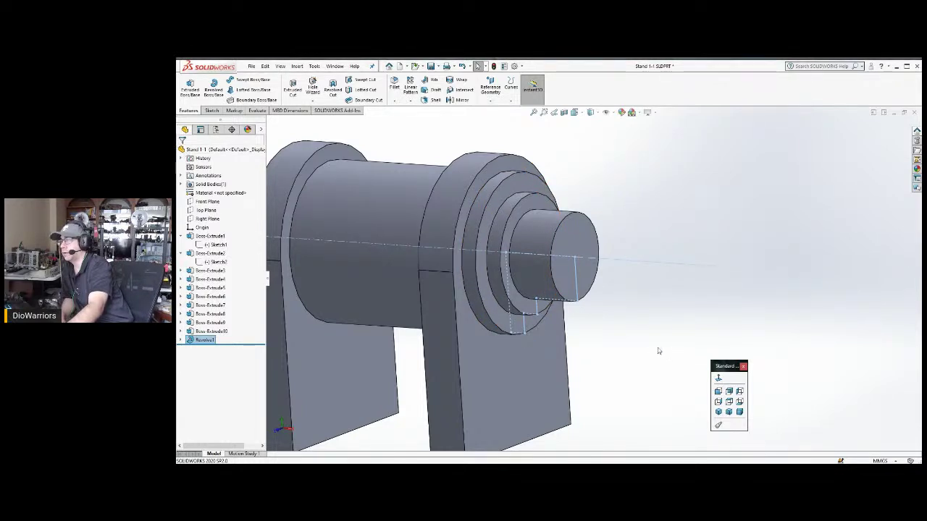
Open the stepped revolve's sketch for editing.
{"action": "left_click", "coordinate": [206, 339]}
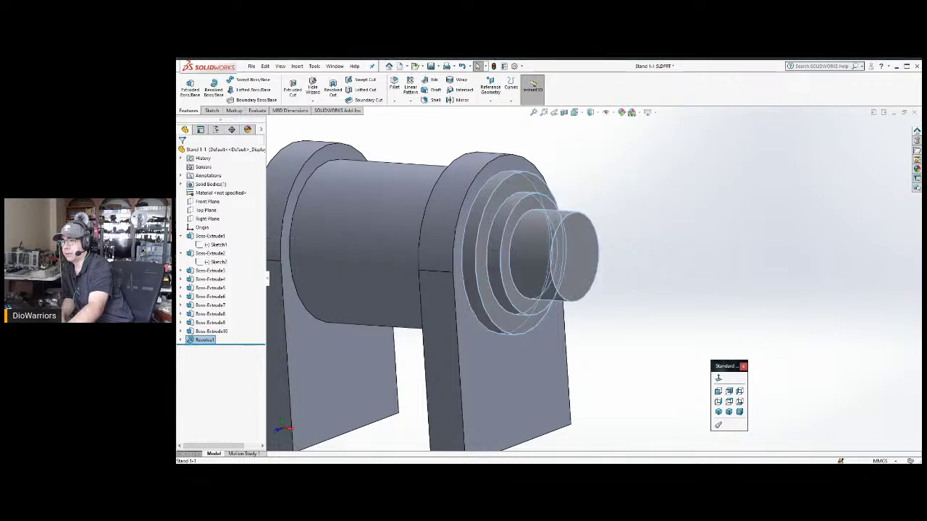
{"action": "left_click", "coordinate": [211, 297]}
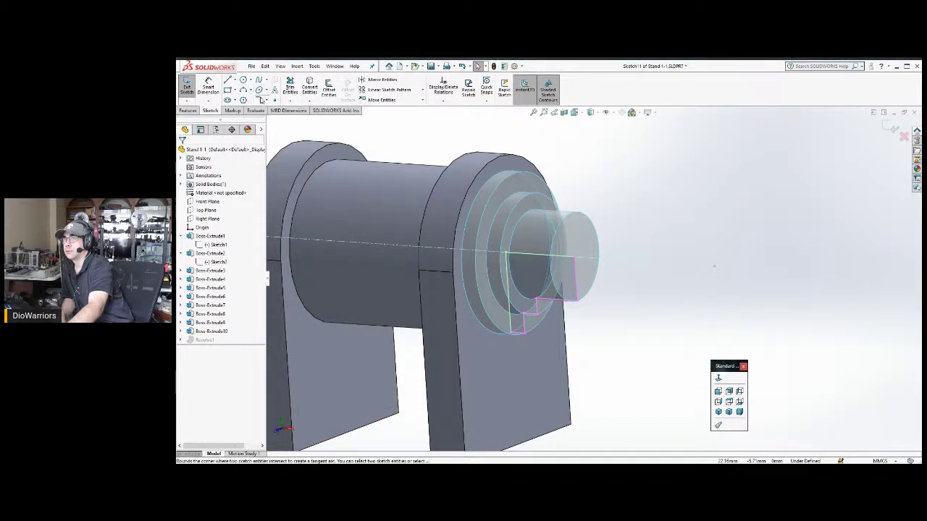
{"action": "left_click", "coordinate": [261, 101]}
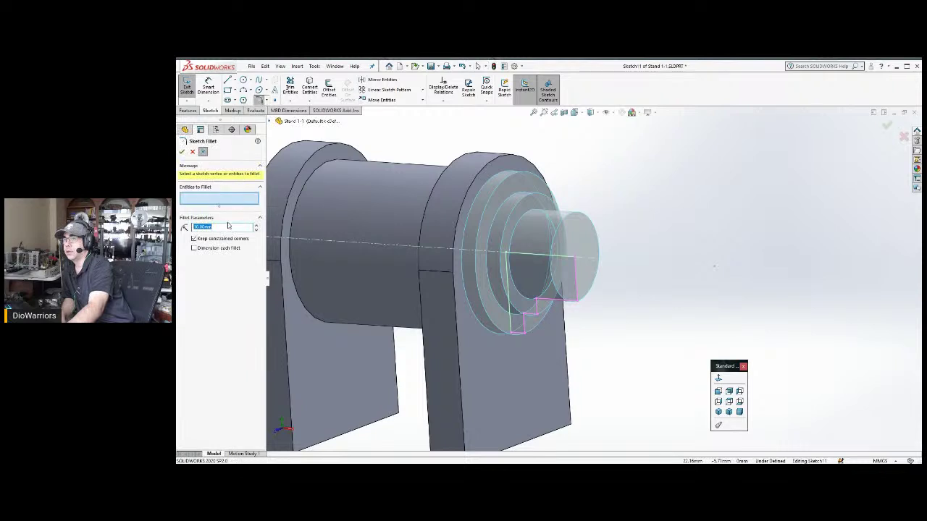
{"action": "type", "text": "0."}
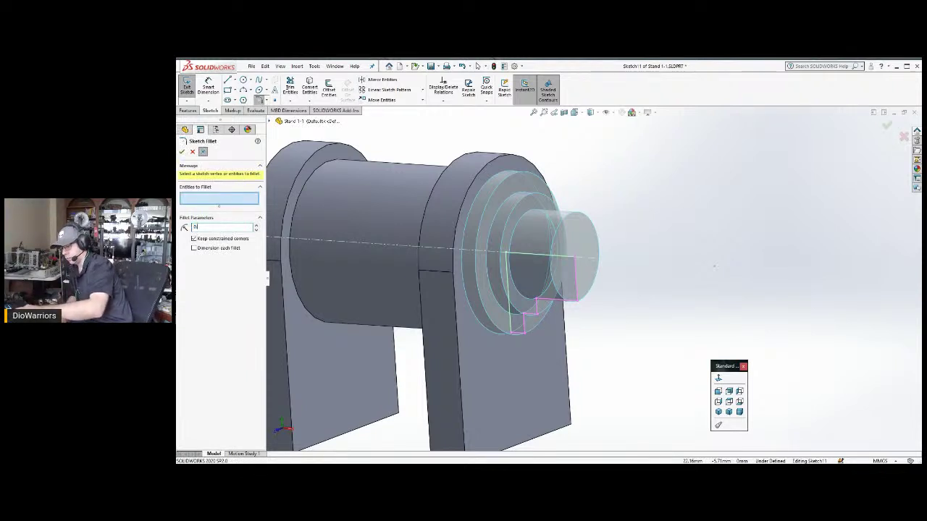
{"action": "type", "text": "5"}
{"action": "key", "text": "Return"}
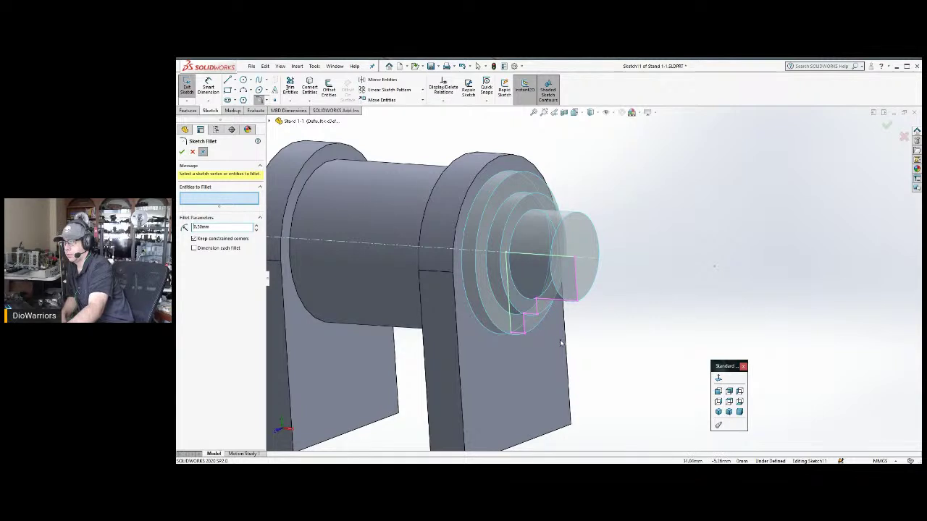
{"action": "key", "text": "ctrl+8"}
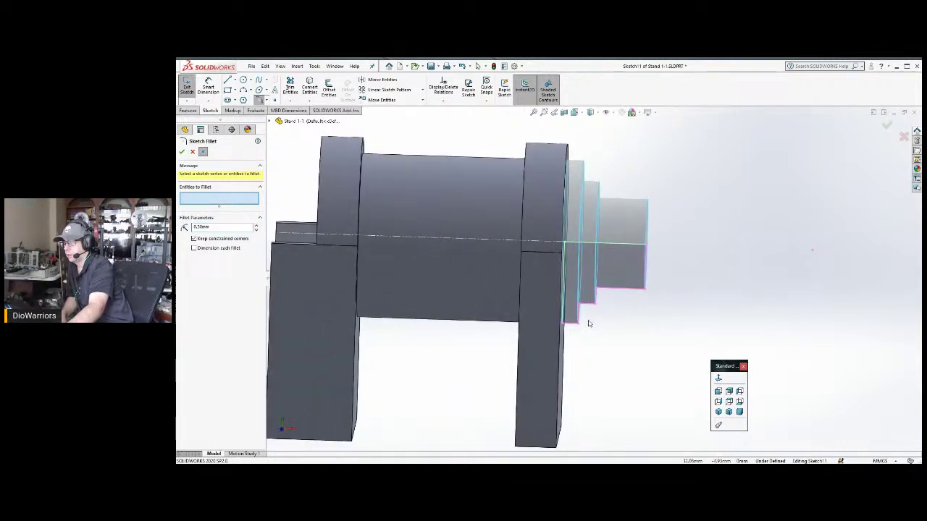
{"action": "scroll", "coordinate": [590, 323], "scroll_direction": "down", "scroll_amount": 3}
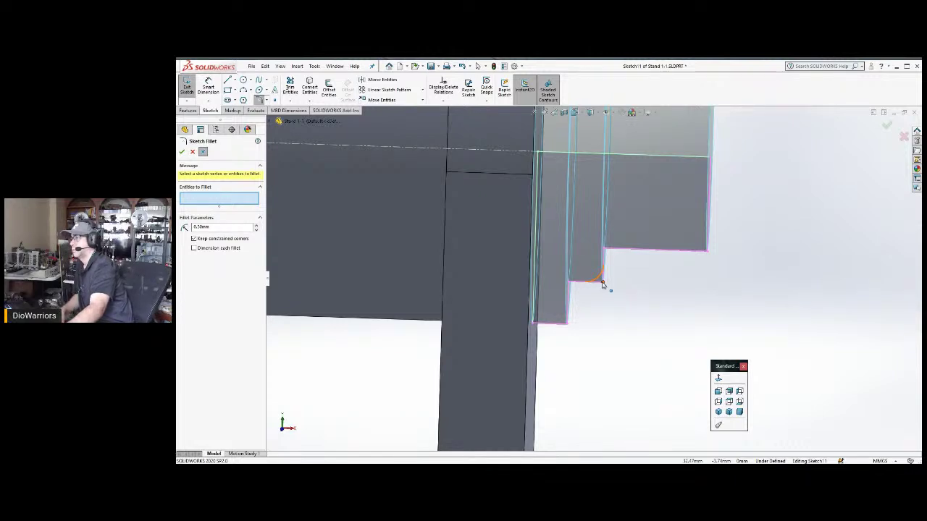
{"action": "left_click_drag", "start_coordinate": [215, 228], "coordinate": [181, 230]}
{"action": "type", "text": "1"}
{"action": "key", "text": "Return"}
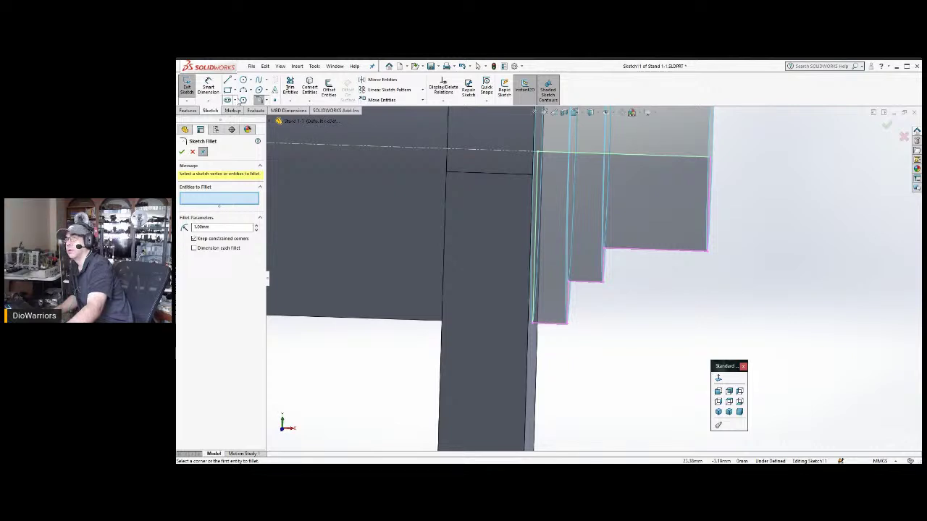
Draw a three-point arc of 1 mm radius across the middle step's outer corner, joining its two neighbouring inner corners.
{"action": "left_click", "coordinate": [243, 90]}
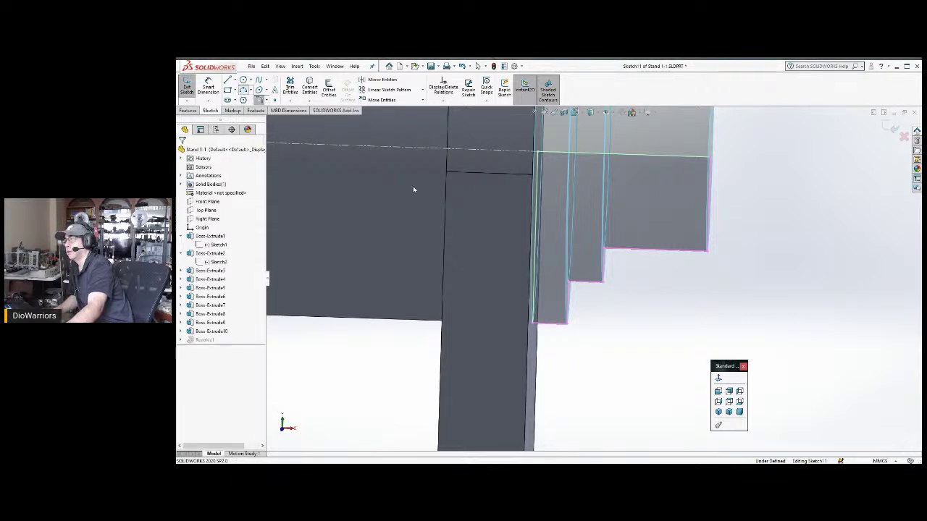
{"action": "left_click", "coordinate": [718, 379]}
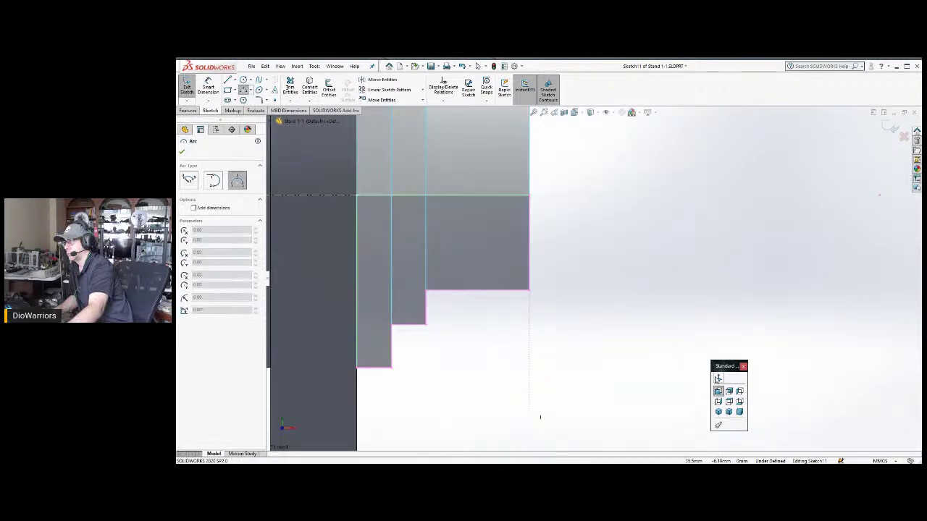
{"action": "left_click", "coordinate": [425, 290]}
{"action": "left_click", "coordinate": [392, 326]}
{"action": "left_click", "coordinate": [418, 324]}
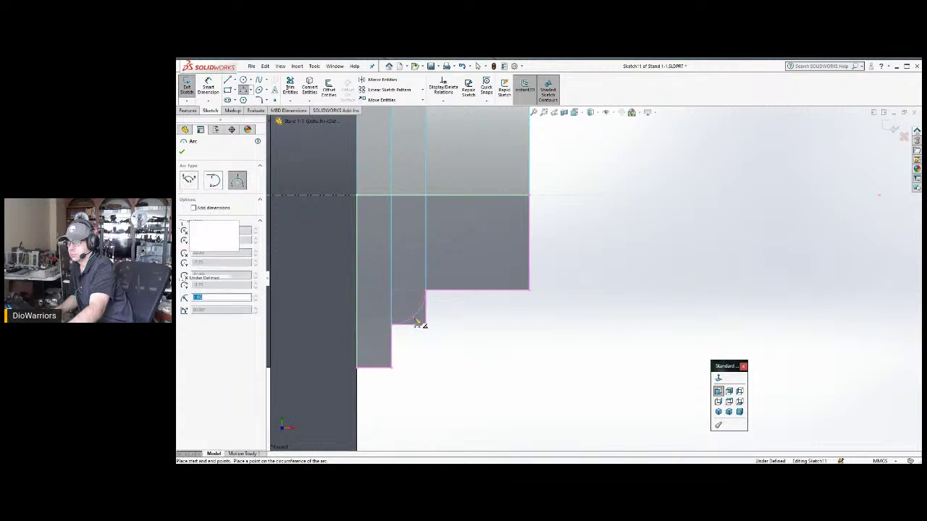
{"action": "key", "text": "Escape"}
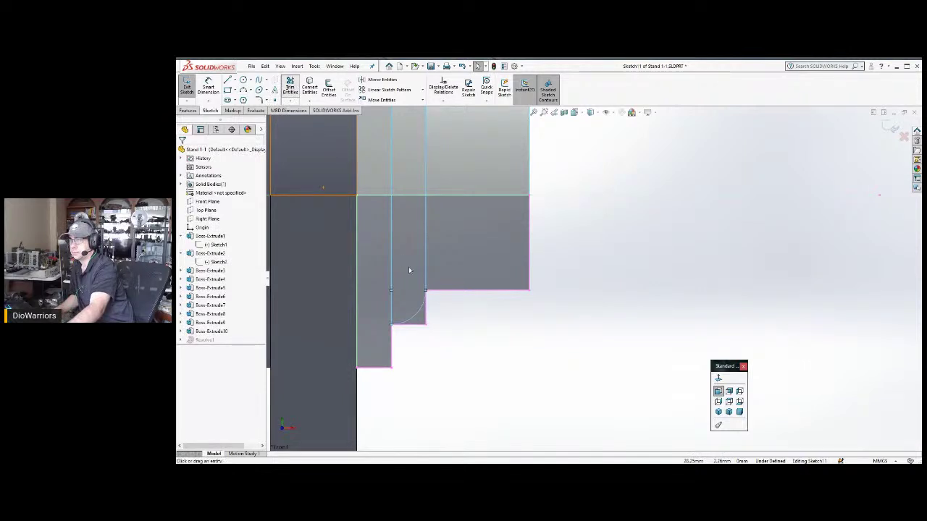
Trim away the middle step's square corner lines outside the arc and exit the sketch to rebuild the revolve.
{"action": "left_click", "coordinate": [425, 315]}
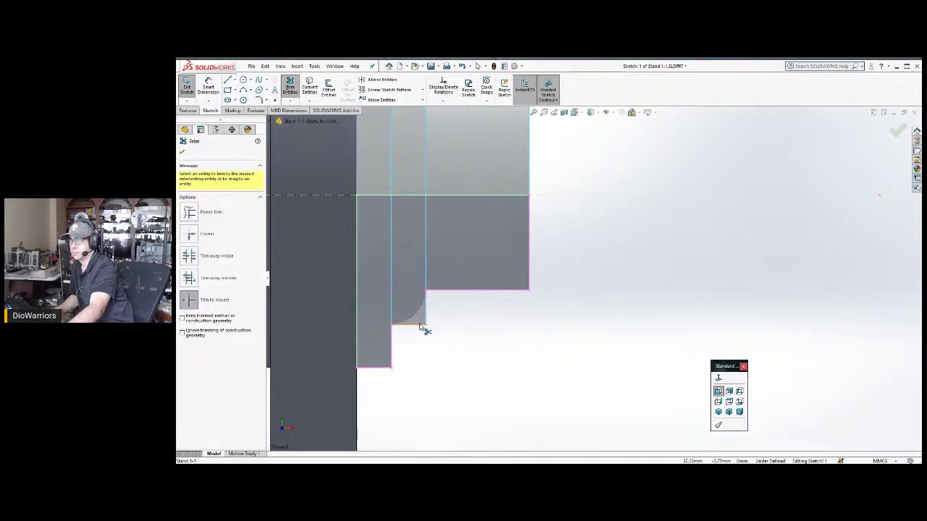
{"action": "scroll", "coordinate": [533, 331], "scroll_direction": "up", "scroll_amount": 4}
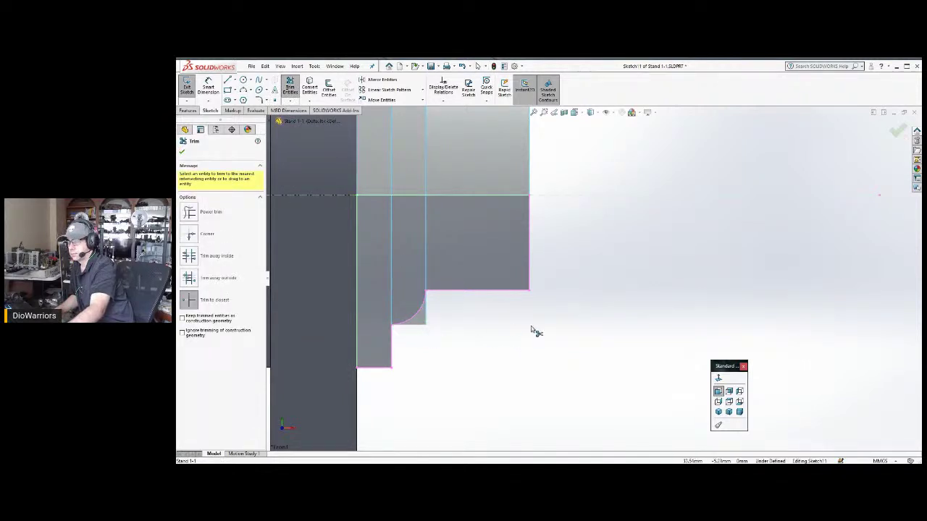
{"action": "left_click", "coordinate": [897, 130]}
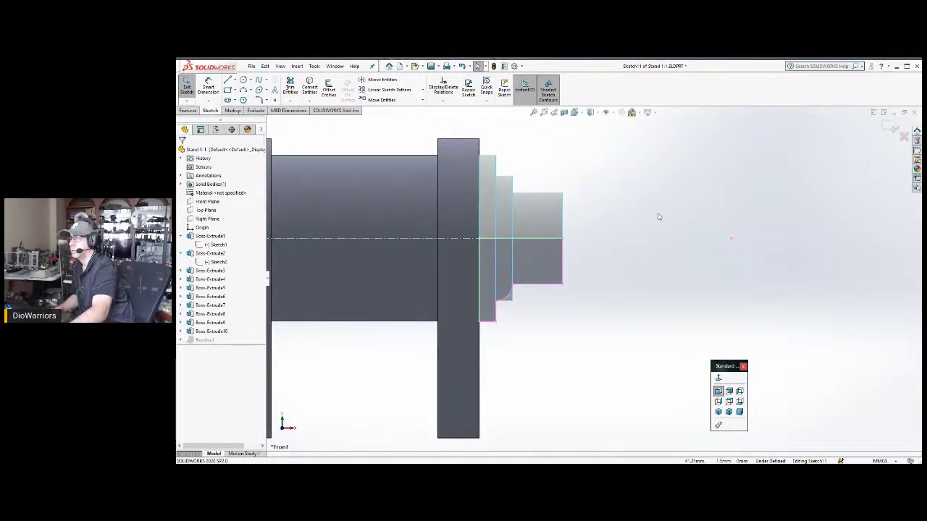
{"action": "left_click", "coordinate": [889, 127]}
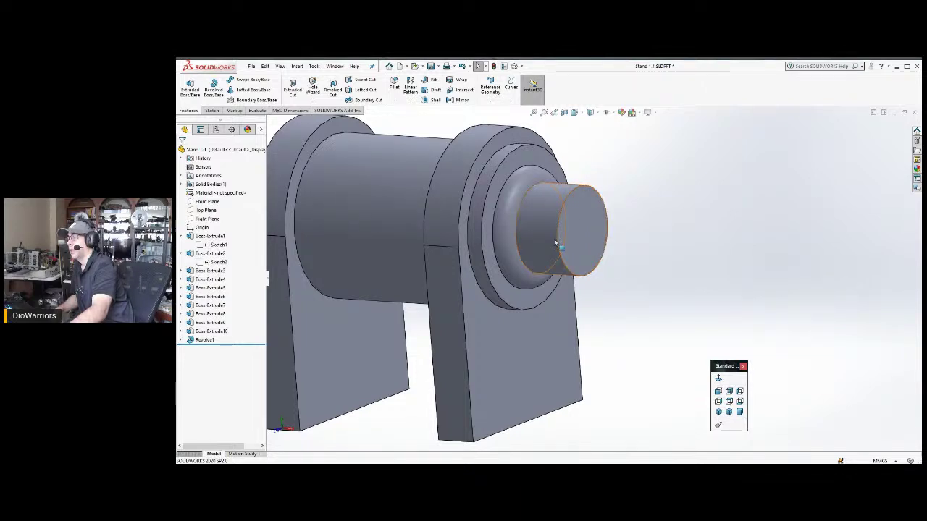
Open the revolved end cap's sketch for editing and orient the stand to the Front view.
{"action": "scroll", "coordinate": [558, 244], "scroll_direction": "up", "scroll_amount": 2}
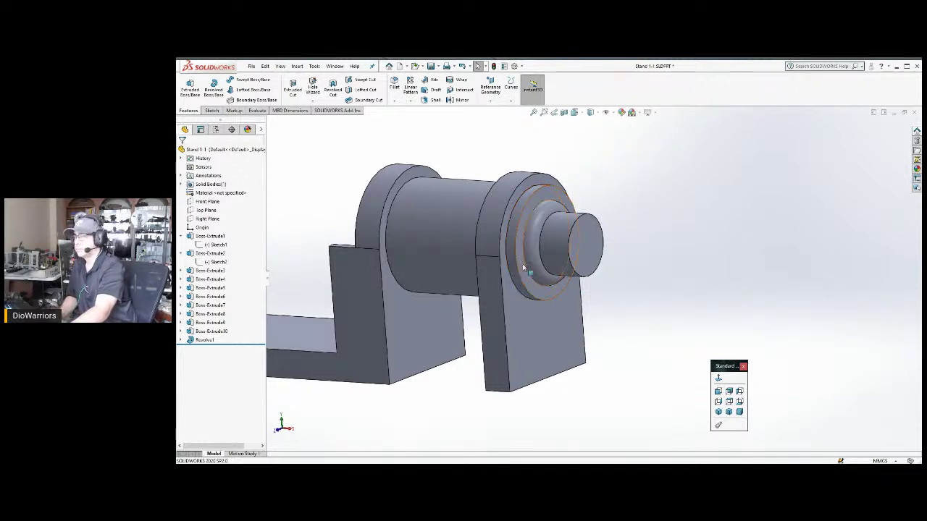
{"action": "left_click", "coordinate": [204, 340]}
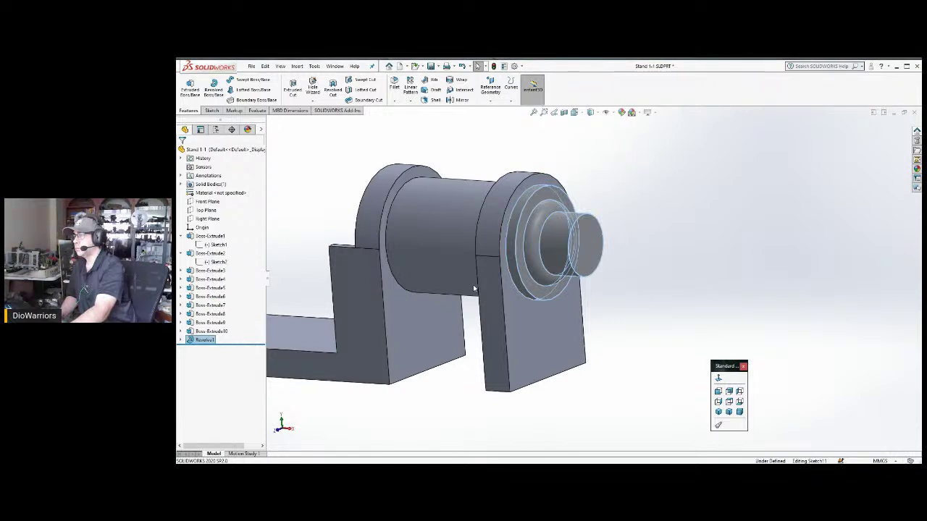
{"action": "scroll", "coordinate": [479, 289], "scroll_direction": "up", "scroll_amount": 4}
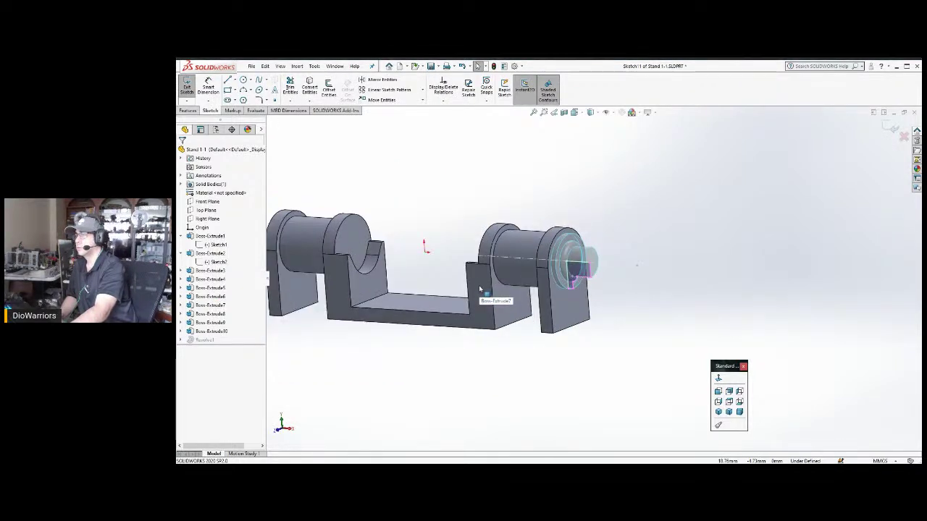
{"action": "middle_click_drag", "start_coordinate": [480, 288], "coordinate": [493, 286]}
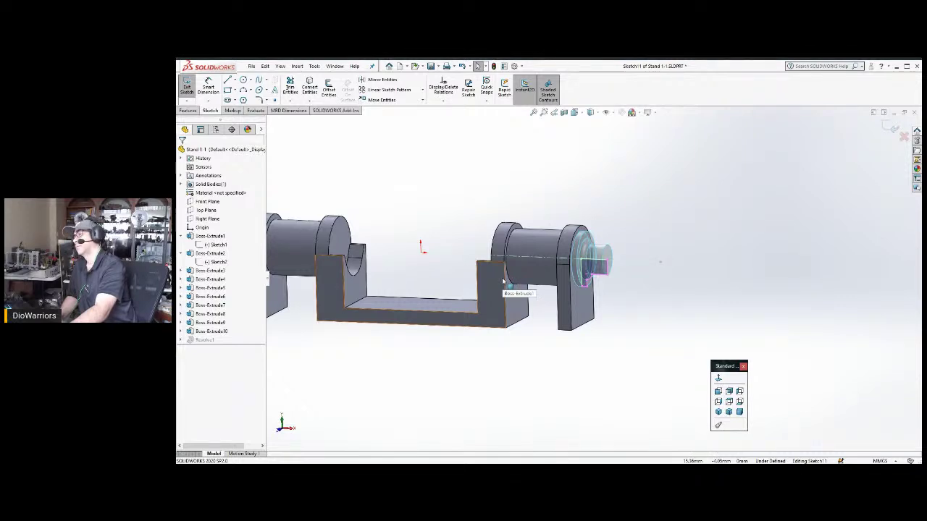
{"action": "scroll", "coordinate": [502, 280], "scroll_direction": "up", "scroll_amount": 2}
{"action": "scroll", "coordinate": [486, 273], "scroll_direction": "down", "scroll_amount": 2}
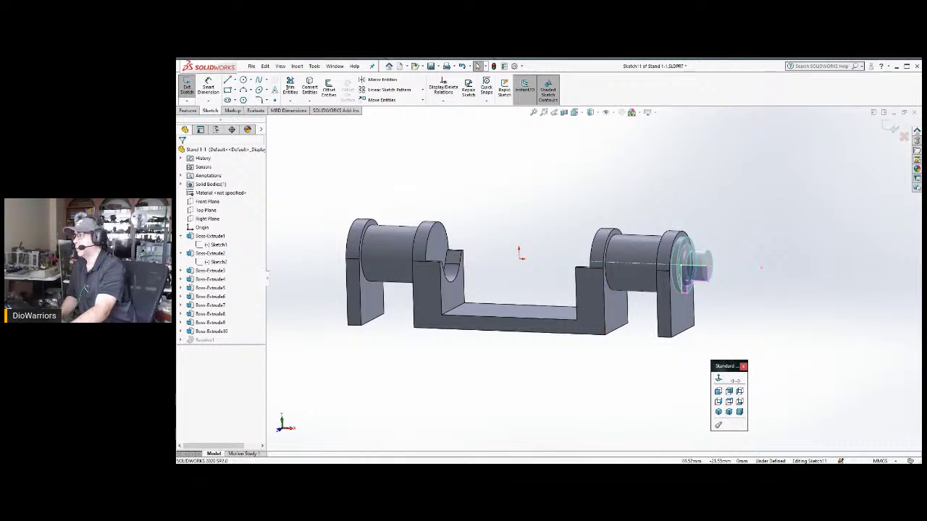
{"action": "left_click", "coordinate": [717, 390]}
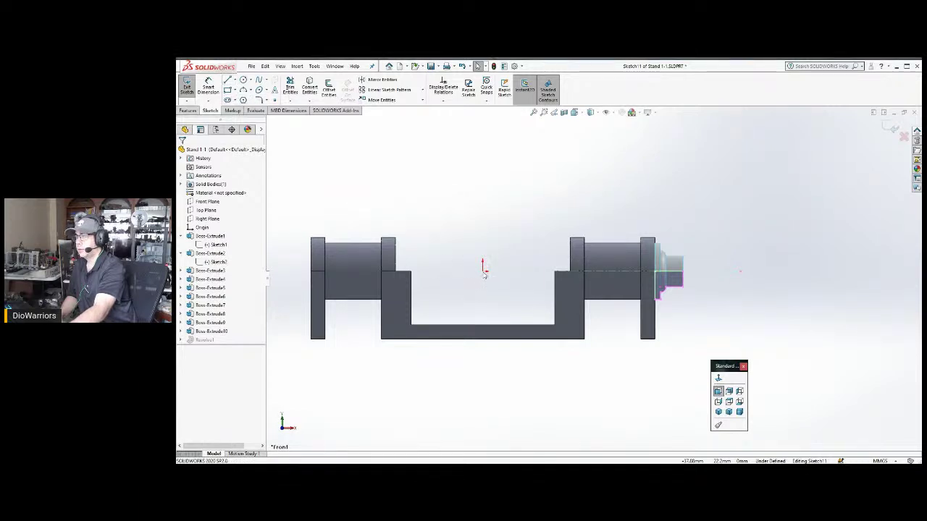
Draw a vertical construction line about 13 mm long upward from the origin.
{"action": "key", "text": "l"}
{"action": "left_click", "coordinate": [483, 272]}
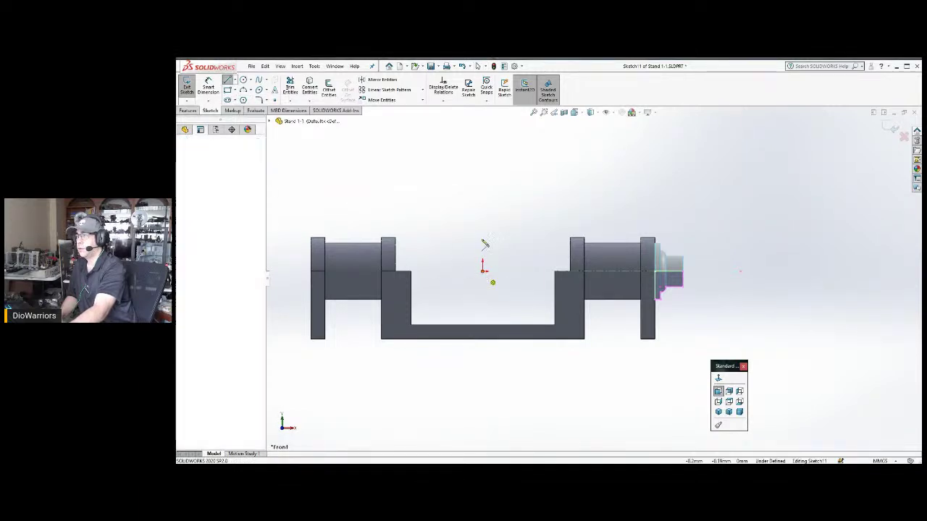
{"action": "left_click", "coordinate": [485, 202]}
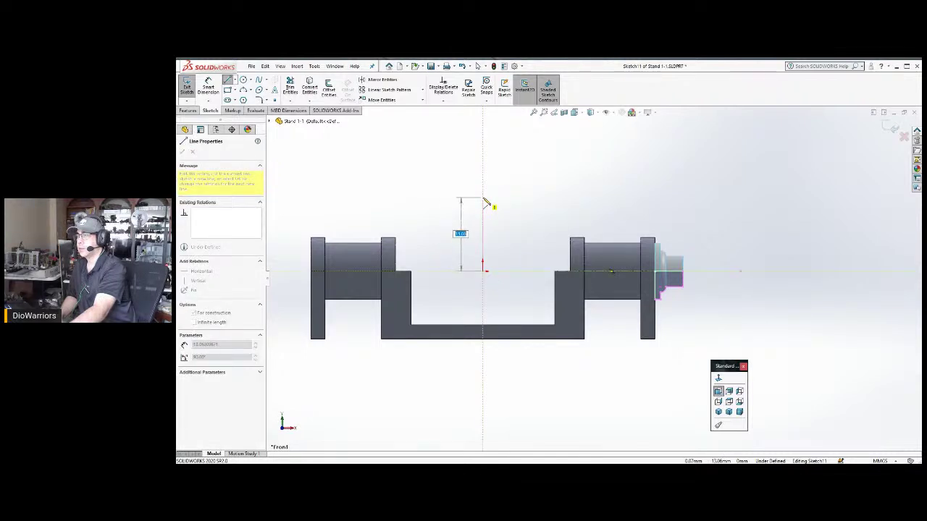
{"action": "key", "text": "Escape"}
{"action": "key", "text": "Escape"}
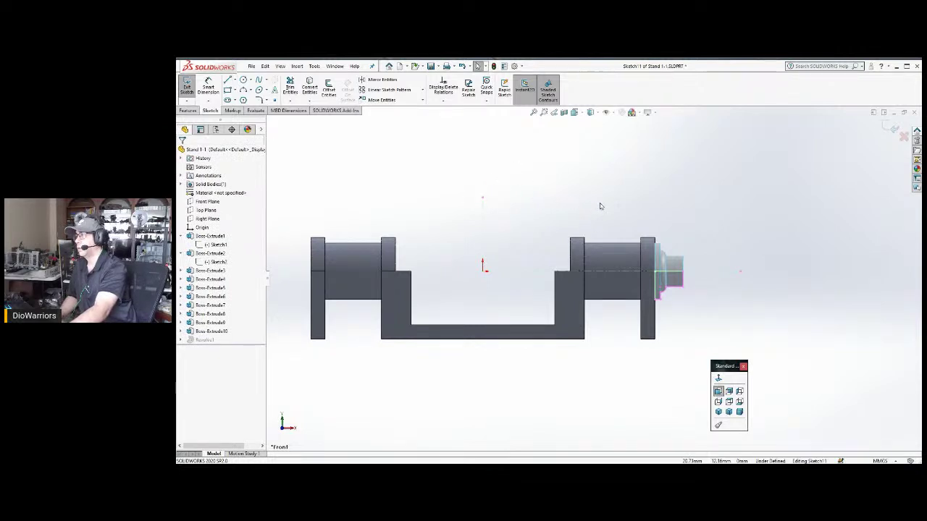
Mirror the stepped end-cap profile about the vertical construction line to the stand's opposite end.
{"action": "mouse_move", "coordinate": [605, 191]}
{"action": "left_mouse_down"}
{"action": "mouse_move", "coordinate": [682, 275]}
{"action": "mouse_move", "coordinate": [693, 316]}
{"action": "left_mouse_up"}
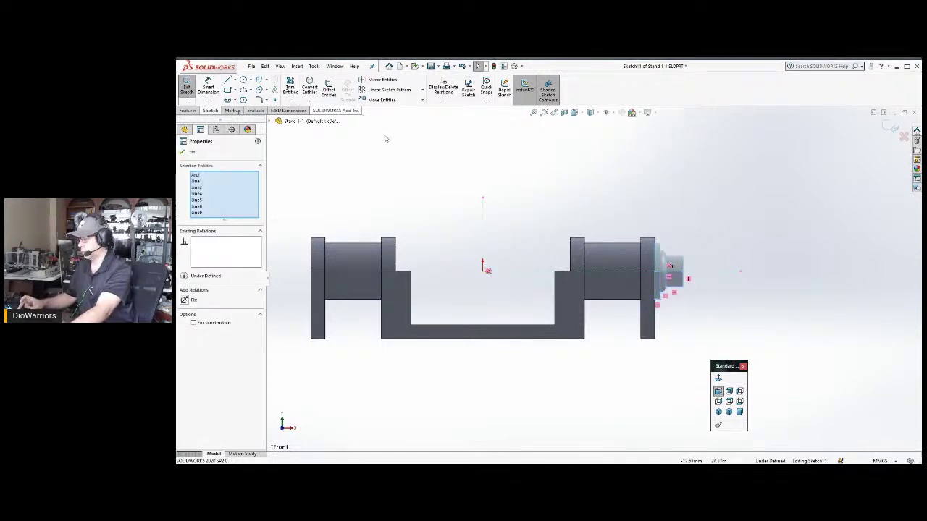
{"action": "left_click", "coordinate": [482, 207], "text": "ctrl"}
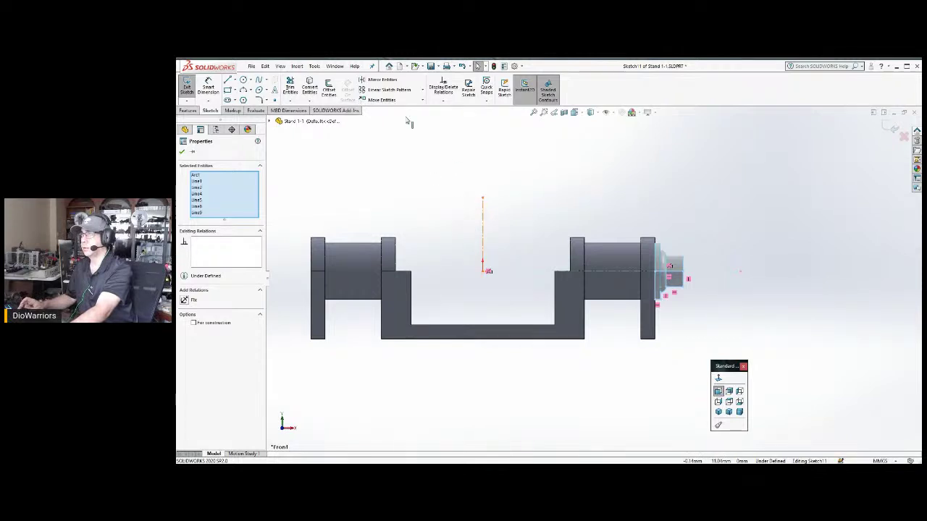
{"action": "left_click", "coordinate": [380, 81]}
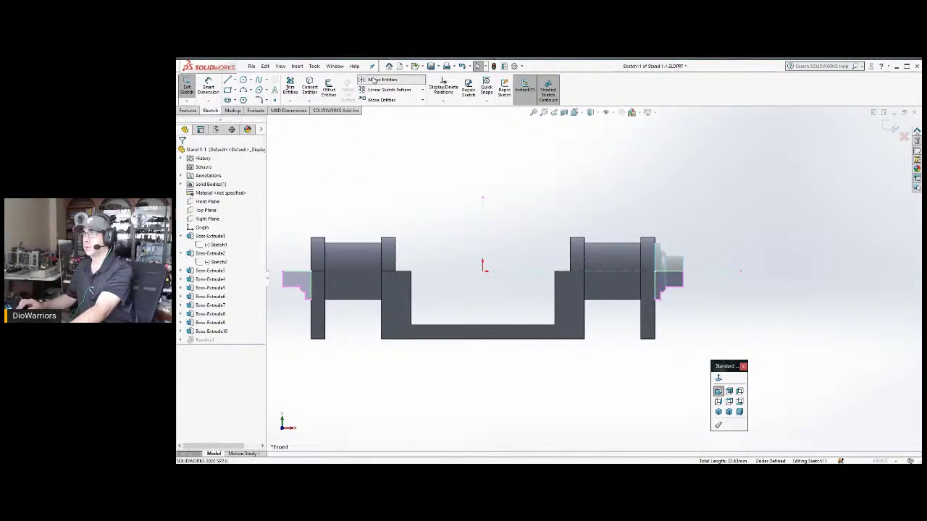
Mirror the original stepped profile a second time about the same vertical construction line, then try to exit the sketch.
{"action": "left_click", "coordinate": [374, 80]}
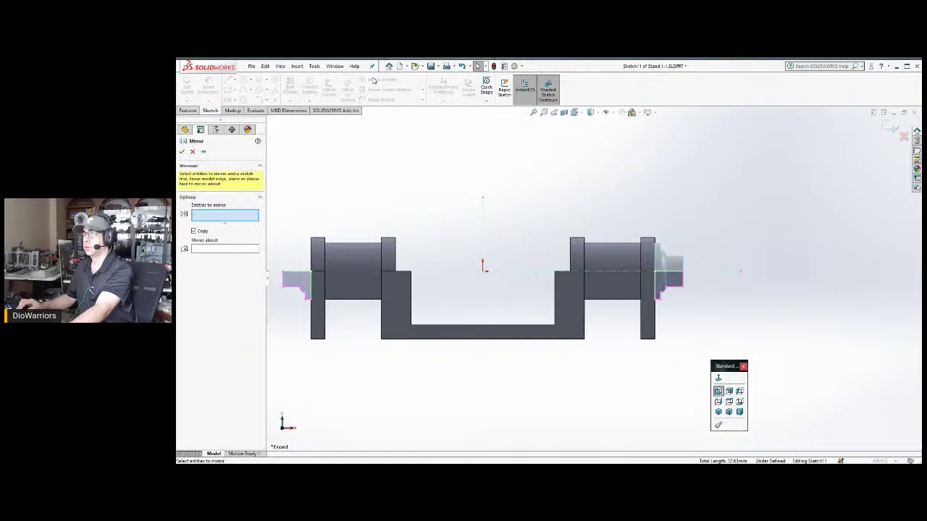
{"action": "left_click", "coordinate": [218, 250]}
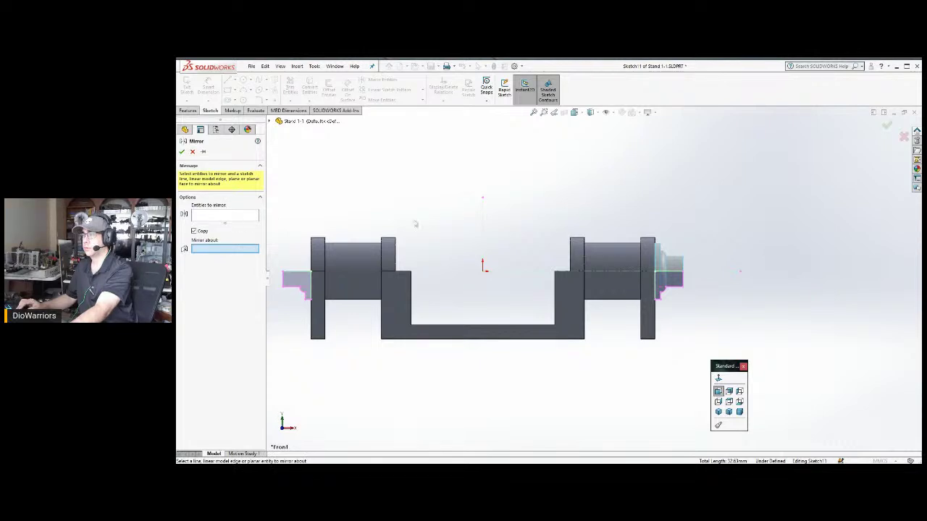
{"action": "left_click", "coordinate": [482, 216]}
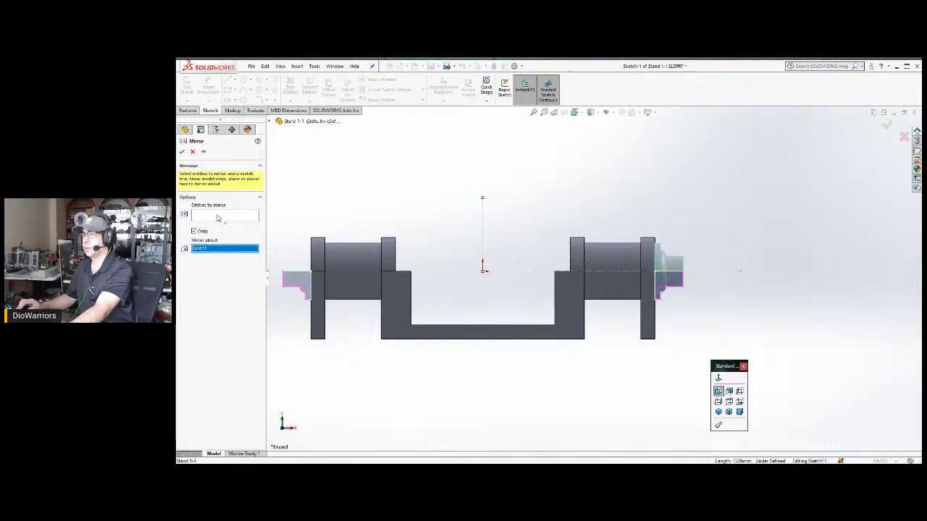
{"action": "left_click_drag", "start_coordinate": [636, 211], "coordinate": [700, 305]}
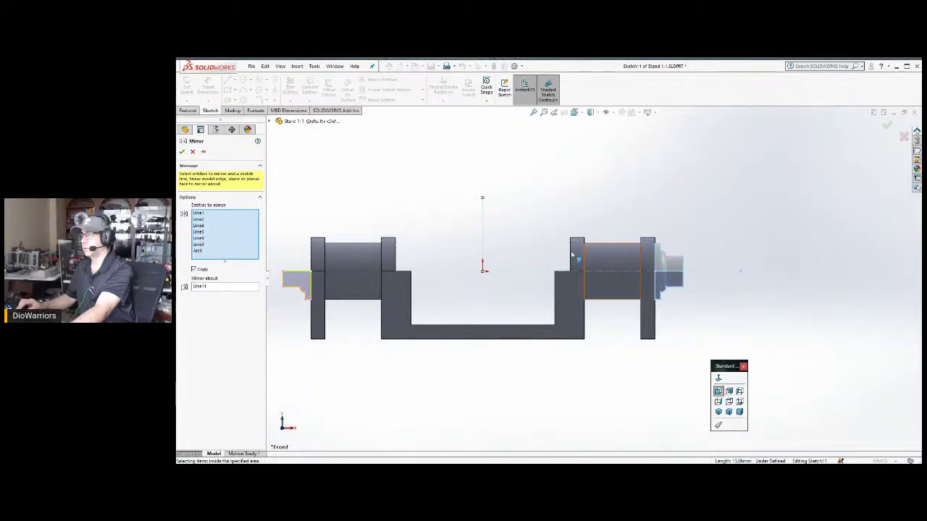
{"action": "left_click", "coordinate": [183, 153]}
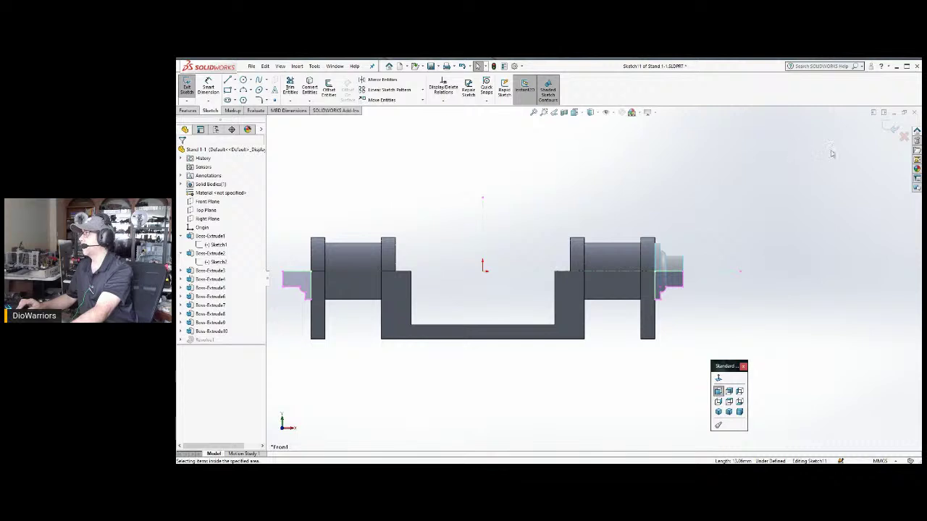
{"action": "left_click", "coordinate": [886, 132]}
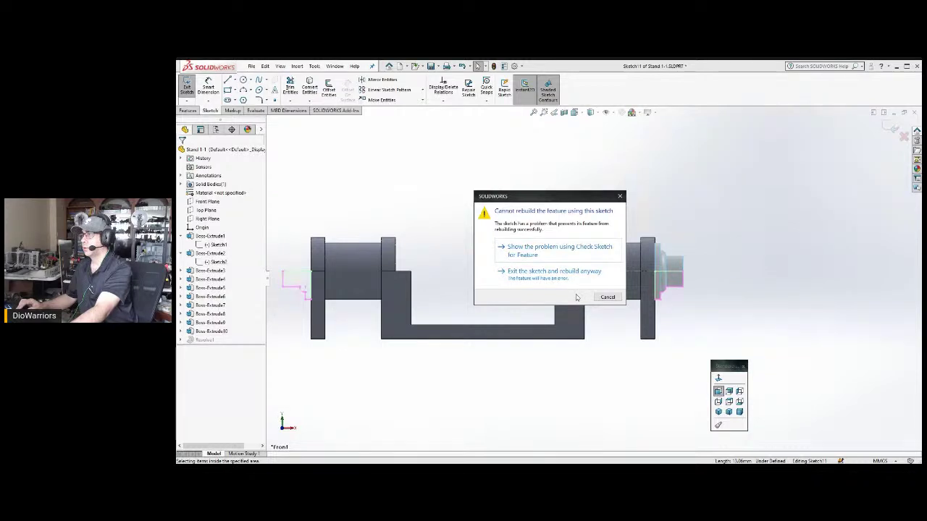
{"action": "left_click", "coordinate": [606, 297]}
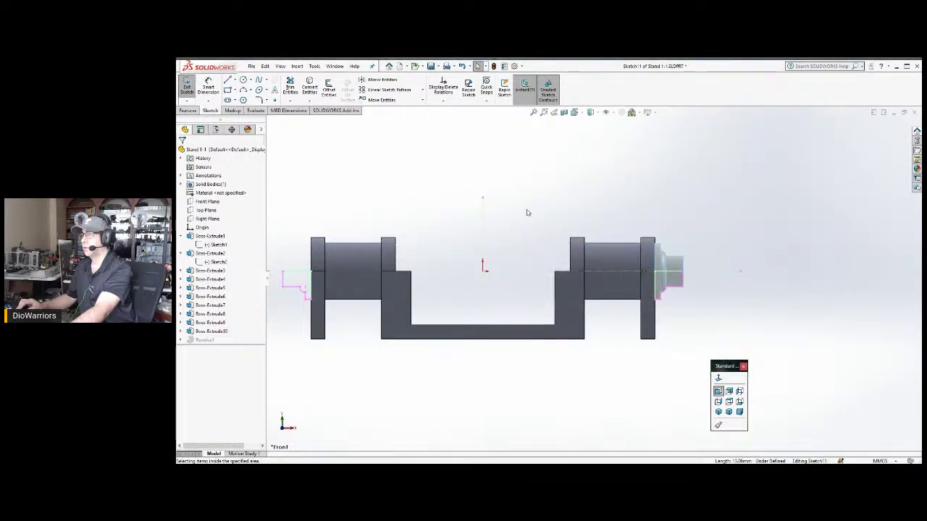
Copy the mirrored stepped profile and delete it from this sketch.
{"action": "scroll", "coordinate": [526, 211], "scroll_direction": "up", "scroll_amount": 2}
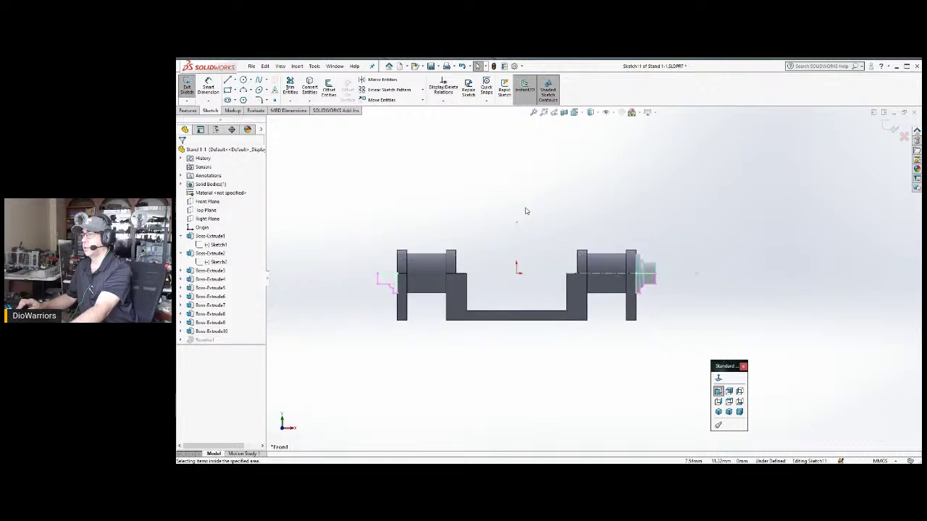
{"action": "left_click_drag", "start_coordinate": [351, 234], "coordinate": [416, 324]}
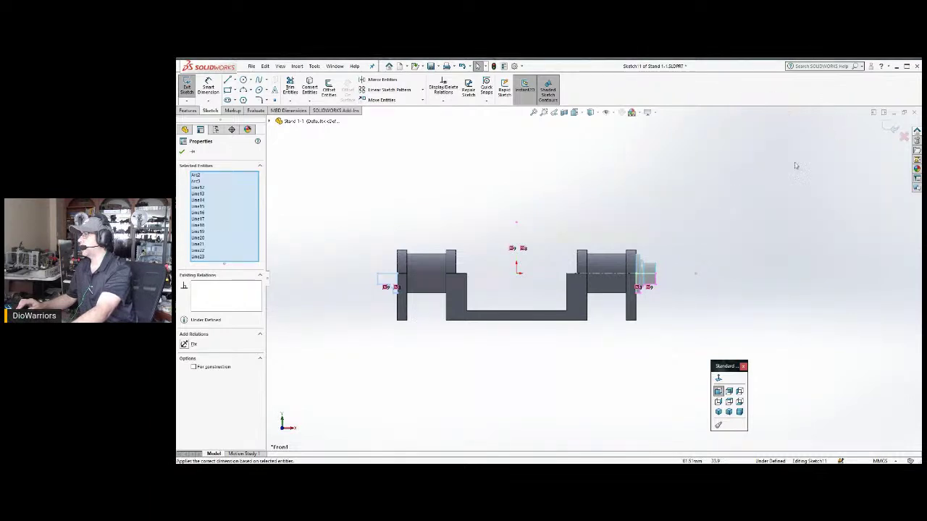
{"action": "key", "text": "Escape"}
{"action": "left_click_drag", "start_coordinate": [347, 228], "coordinate": [424, 315]}
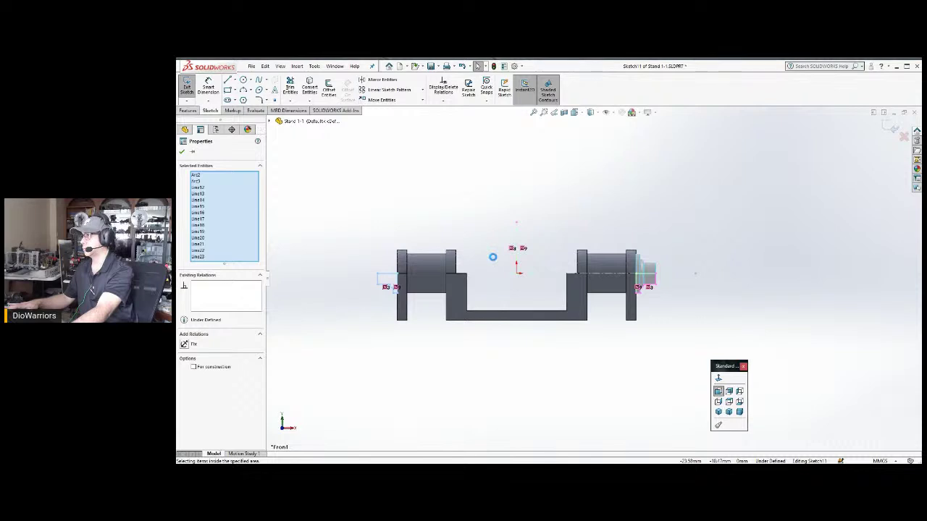
{"action": "key", "text": "Delete"}
Delete the vertical construction line above the origin and exit the sketch to rebuild the revolve.
{"action": "left_click_drag", "start_coordinate": [561, 190], "coordinate": [493, 257]}
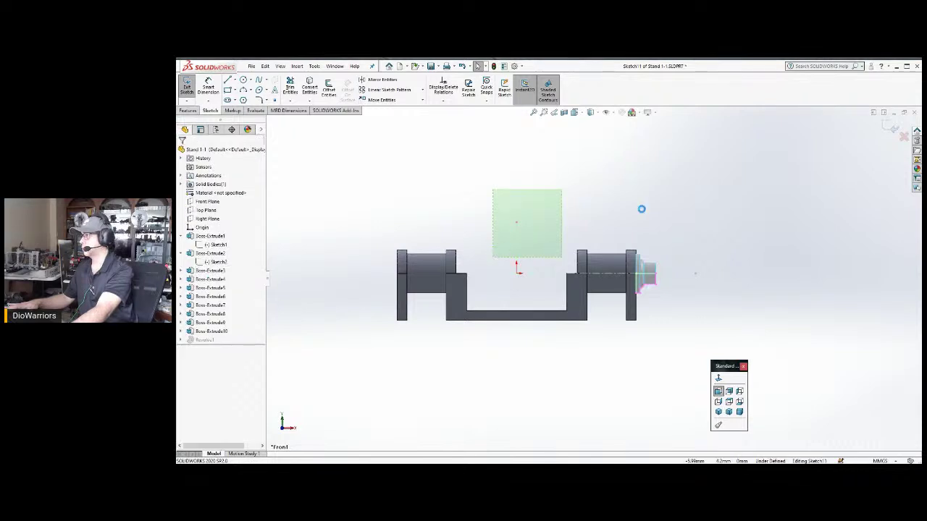
{"action": "key", "text": "Delete"}
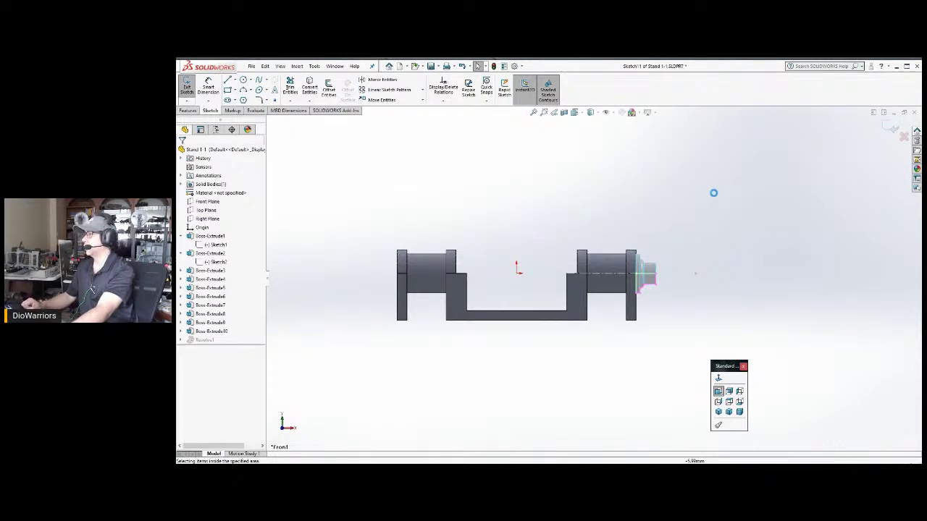
{"action": "left_click", "coordinate": [892, 128]}
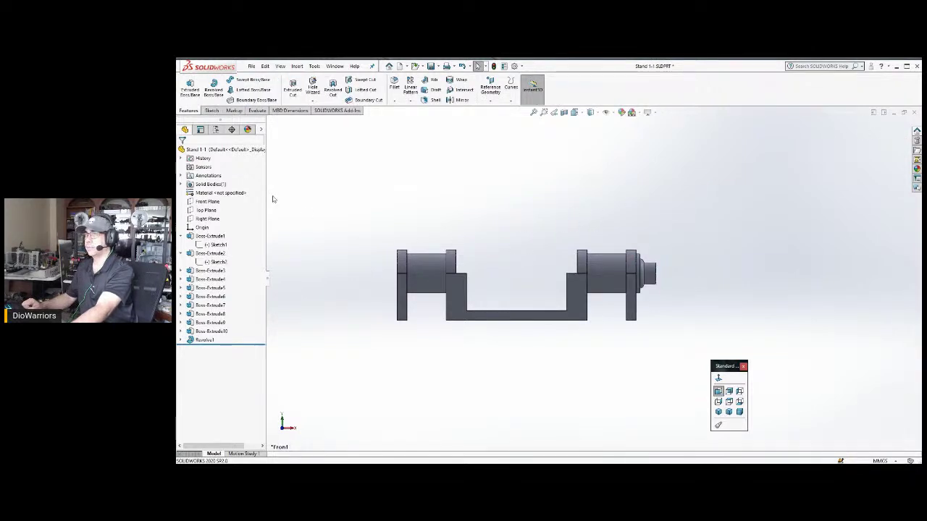
Start a new sketch on the Front Plane and paste the copied profile, positioning its inner upper corner against the bare end plate's outer edge.
{"action": "left_click", "coordinate": [207, 202]}
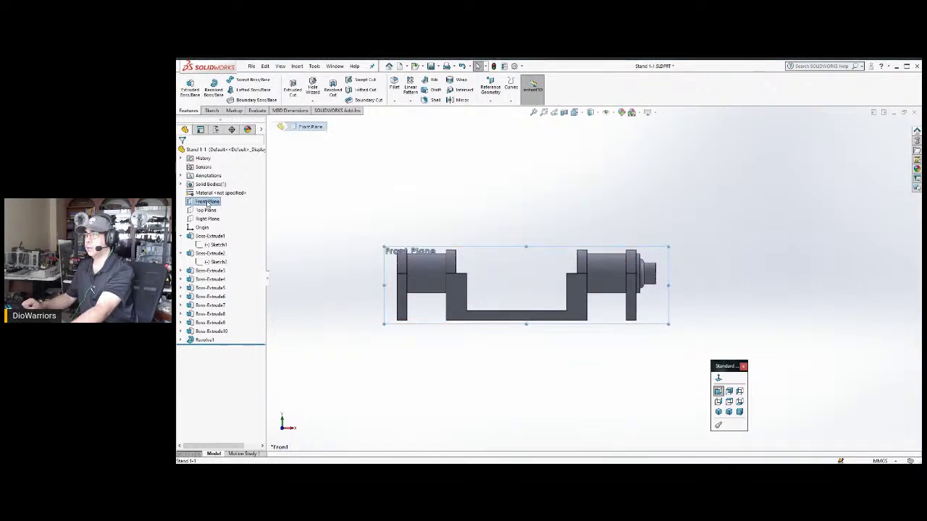
{"action": "left_click", "coordinate": [718, 379]}
{"action": "left_click", "coordinate": [718, 379]}
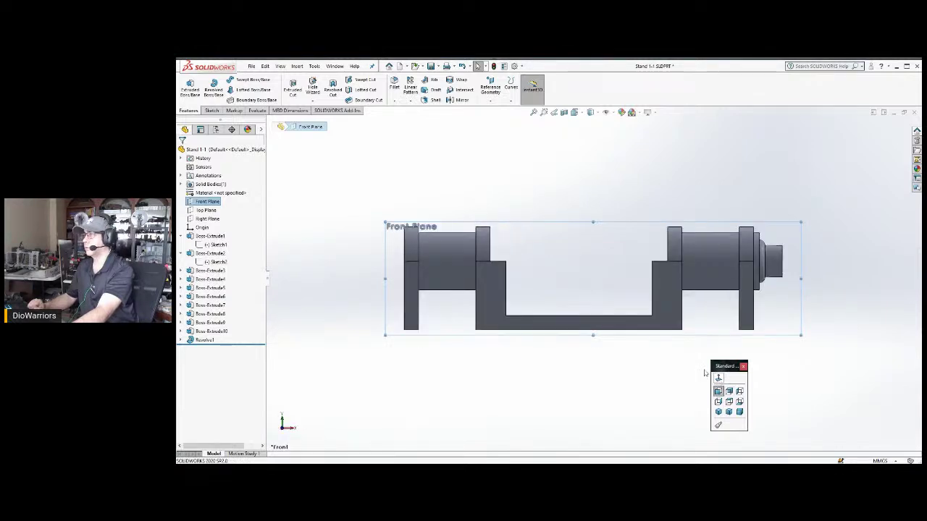
{"action": "left_click", "coordinate": [211, 110]}
{"action": "left_click", "coordinate": [190, 85]}
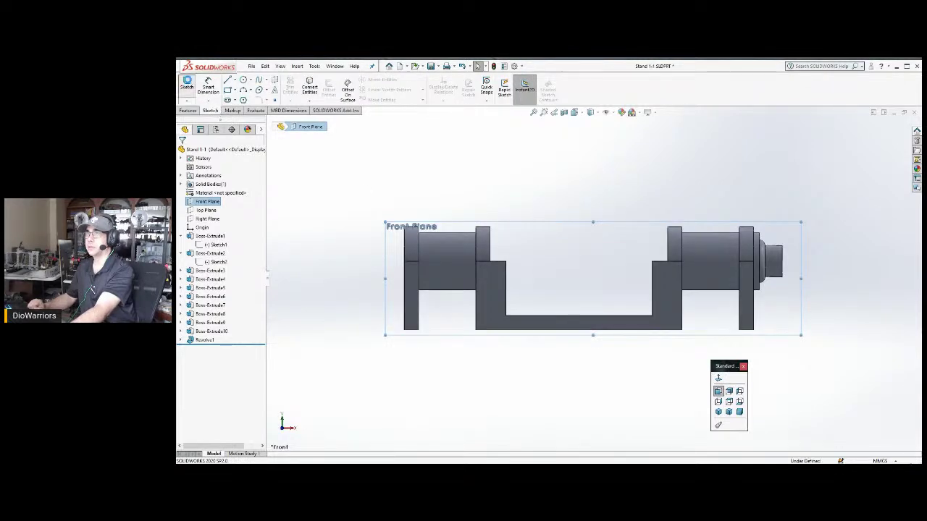
{"action": "left_click", "coordinate": [527, 195]}
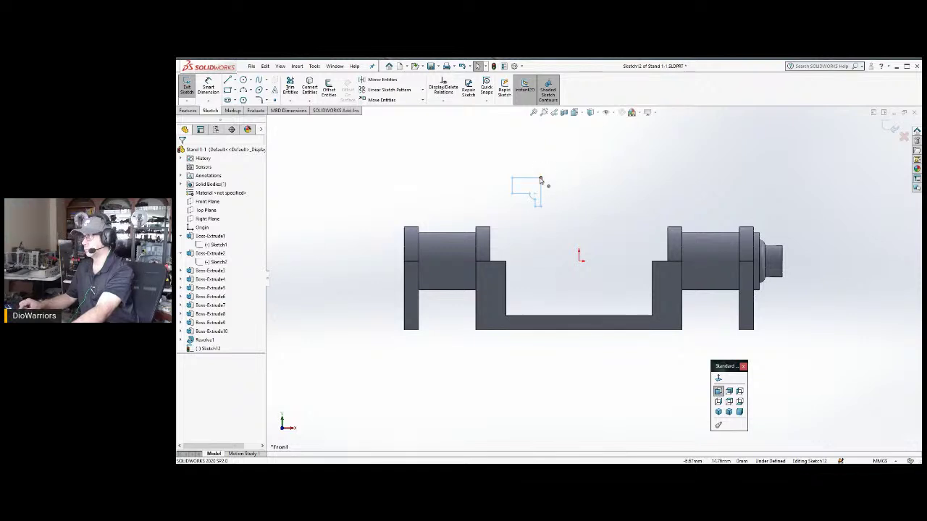
{"action": "mouse_move", "coordinate": [402, 265]}
{"action": "left_mouse_down"}
{"action": "mouse_move", "coordinate": [389, 263]}
{"action": "mouse_move", "coordinate": [405, 265]}
{"action": "left_mouse_up"}
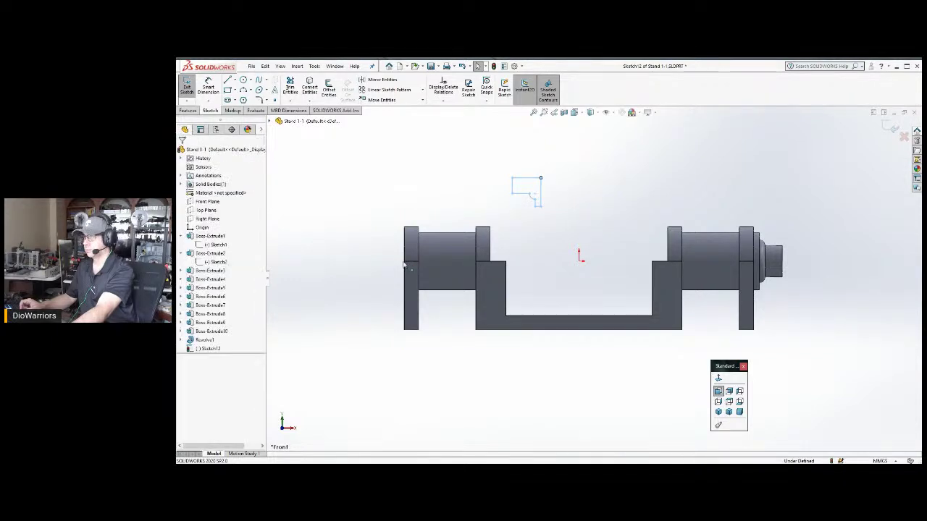
Draw a horizontal construction line about 41 mm long from the origin along the pasted profile's upper edge and past its outer end.
{"action": "left_click", "coordinate": [188, 110]}
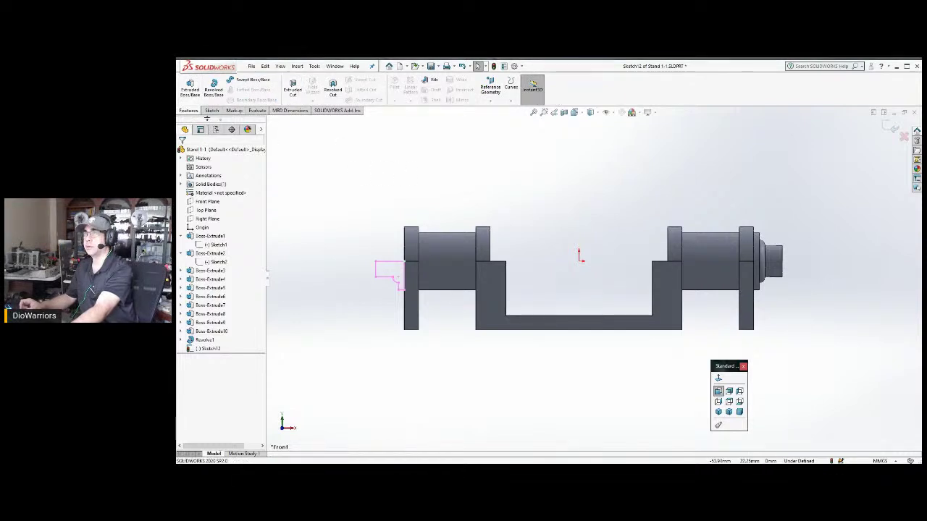
{"action": "left_click", "coordinate": [209, 110]}
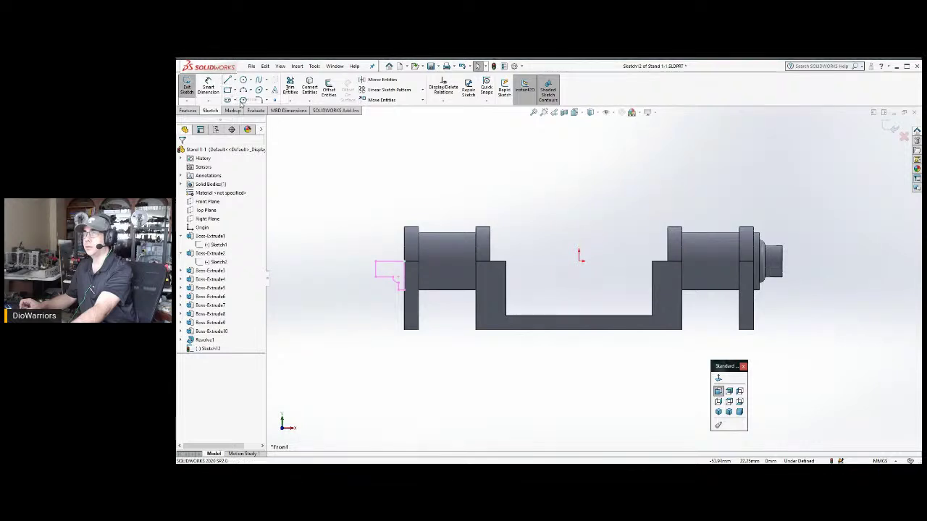
{"action": "key", "text": "l"}
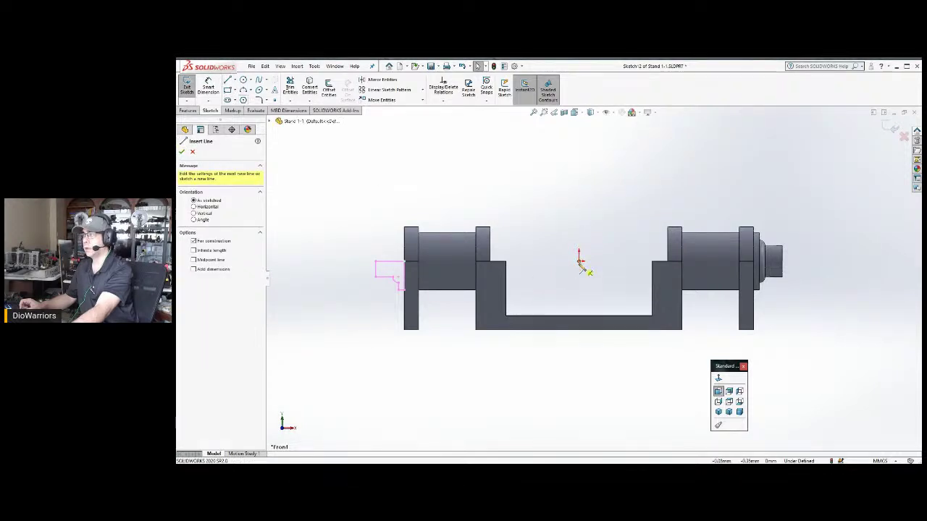
{"action": "left_click", "coordinate": [349, 259]}
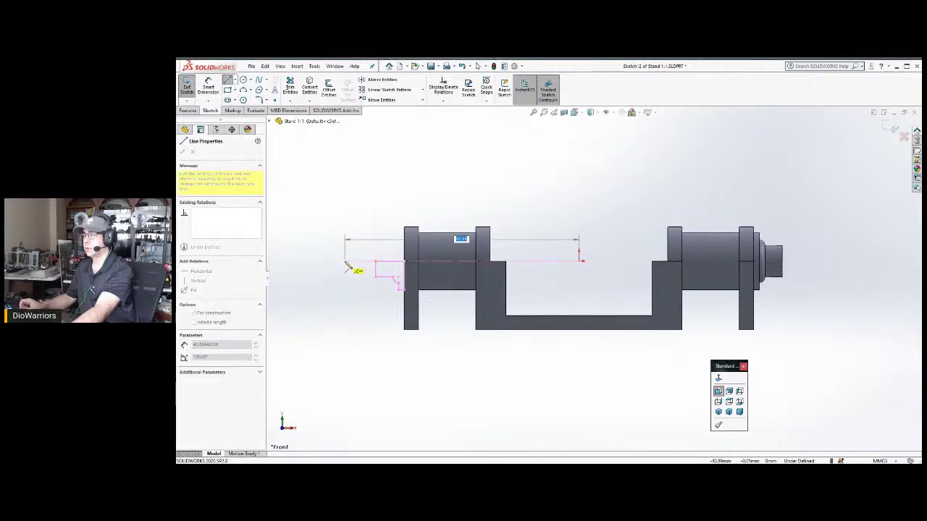
{"action": "left_click", "coordinate": [347, 266]}
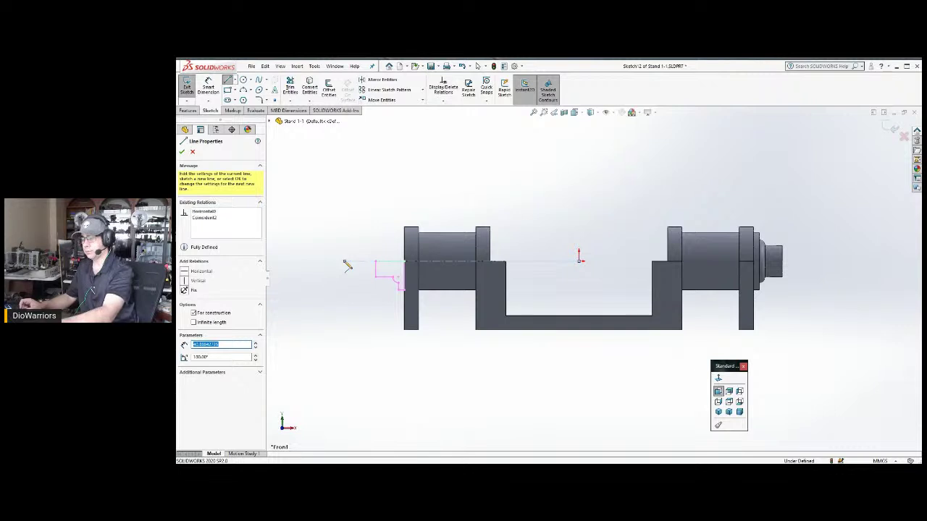
Revolve the closed region of the pasted stepped profile 360° about the horizontal construction line, merged with the bare end plate.
{"action": "key", "text": "Escape"}
{"action": "key", "text": "Escape"}
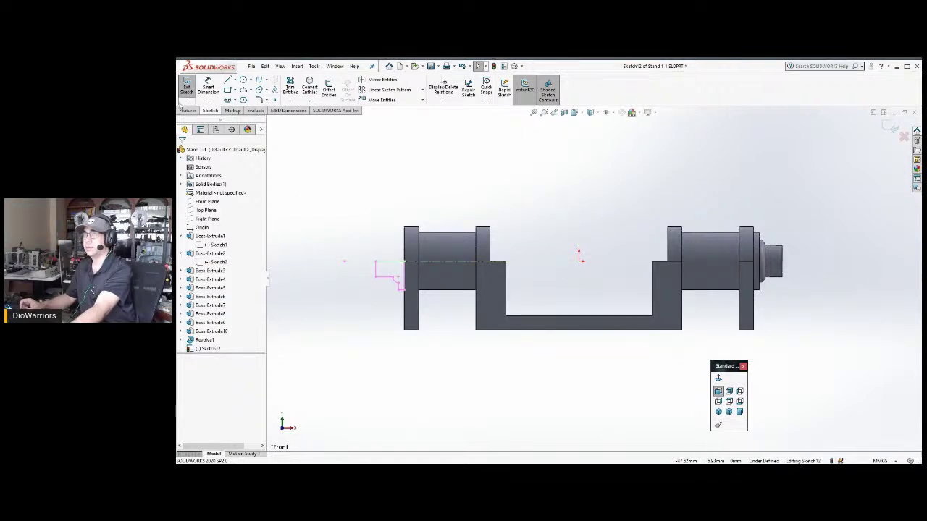
{"action": "left_click", "coordinate": [185, 109]}
{"action": "left_click", "coordinate": [212, 88]}
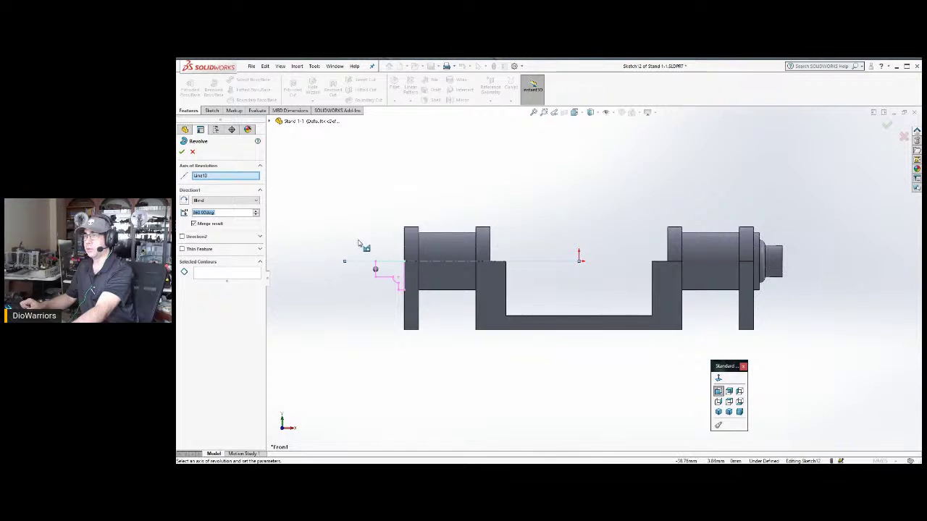
{"action": "left_click", "coordinate": [220, 272]}
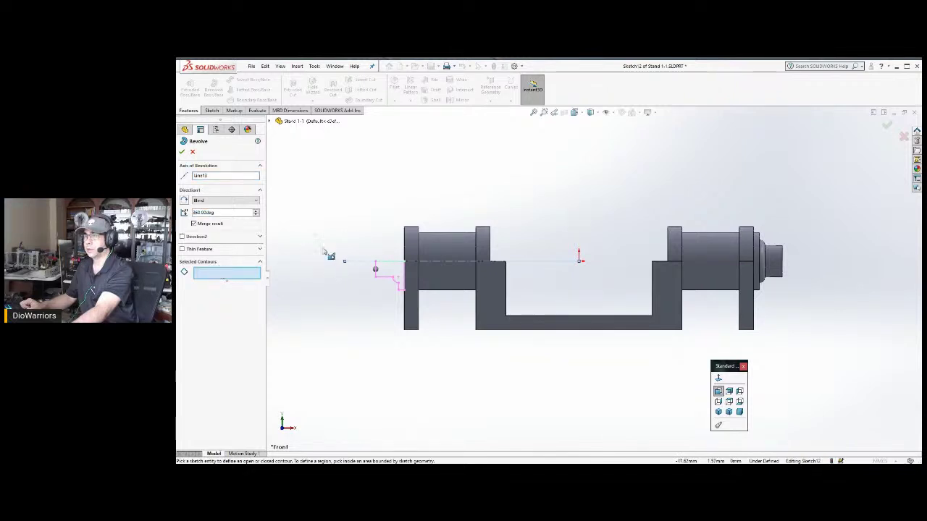
{"action": "left_click", "coordinate": [419, 301]}
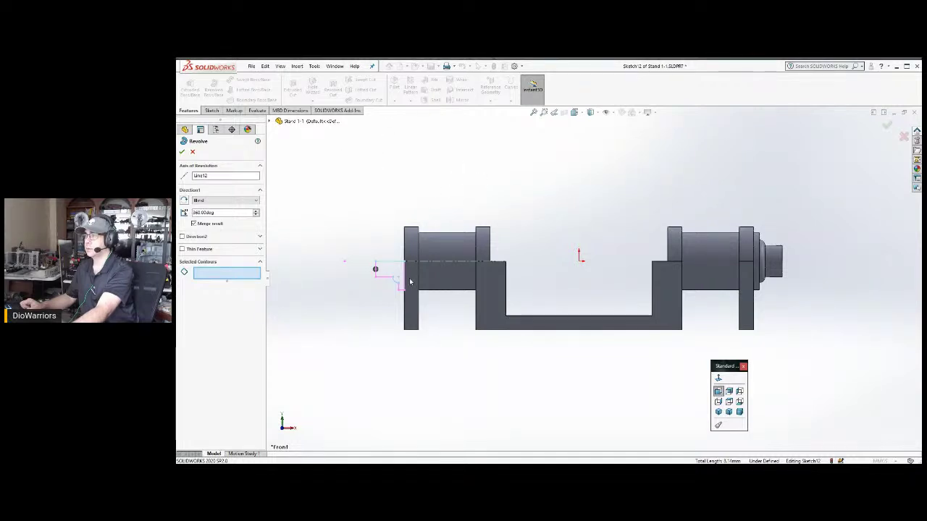
{"action": "scroll", "coordinate": [411, 275], "scroll_direction": "down", "scroll_amount": 8}
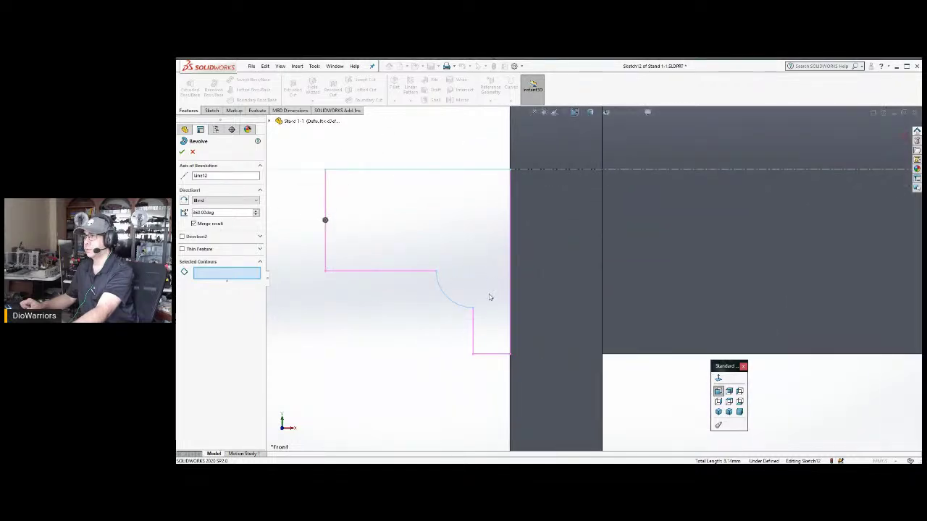
{"action": "scroll", "coordinate": [490, 297], "scroll_direction": "down", "scroll_amount": 5}
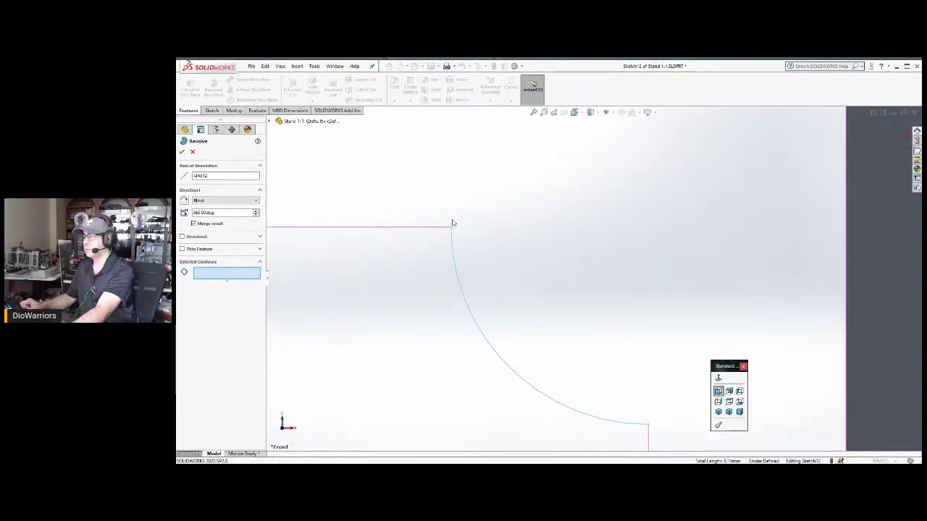
{"action": "scroll", "coordinate": [458, 195], "scroll_direction": "up", "scroll_amount": 5}
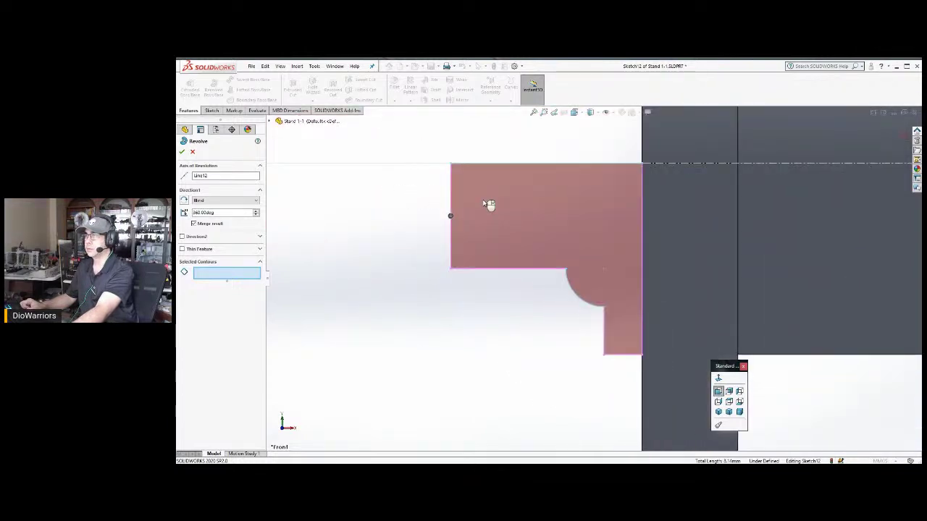
{"action": "left_click", "coordinate": [488, 203]}
{"action": "scroll", "coordinate": [429, 208], "scroll_direction": "up", "scroll_amount": 4}
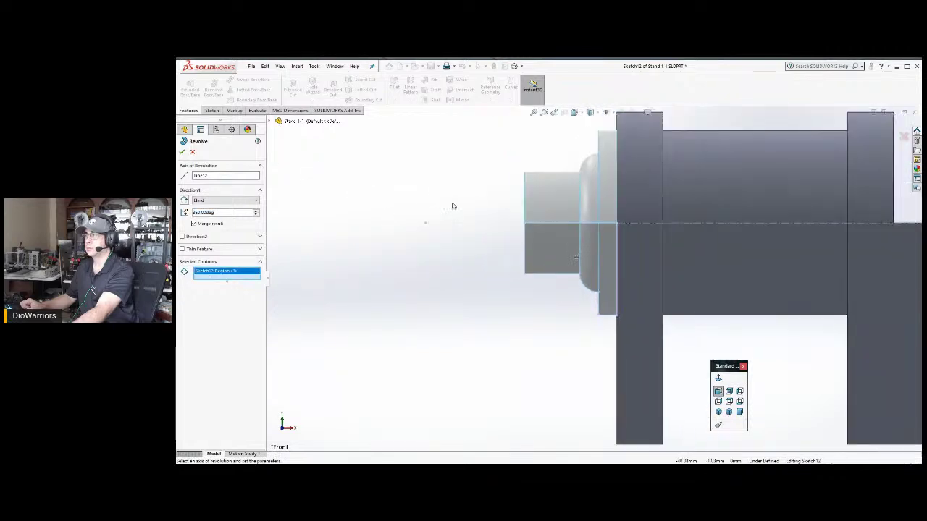
{"action": "scroll", "coordinate": [635, 226], "scroll_direction": "up", "scroll_amount": 3}
{"action": "scroll", "coordinate": [641, 233], "scroll_direction": "down", "scroll_amount": 2}
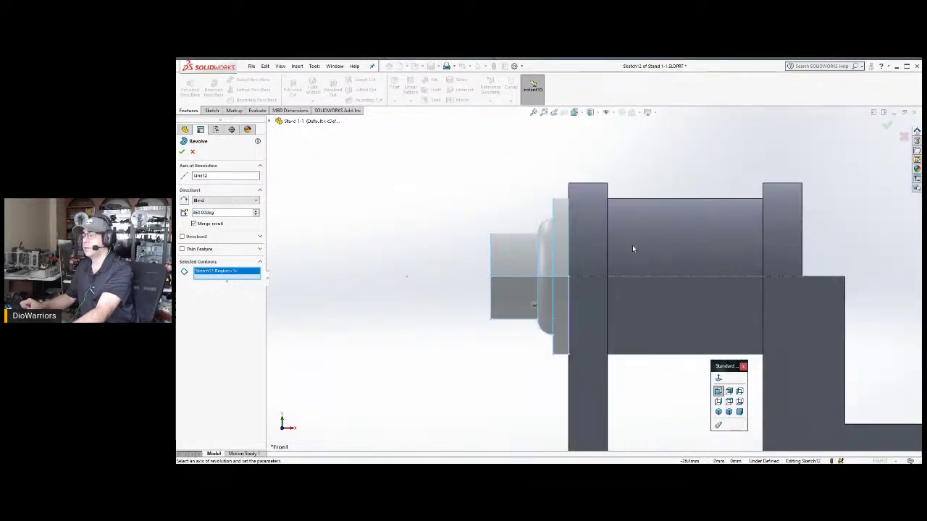
{"action": "left_click", "coordinate": [886, 127]}
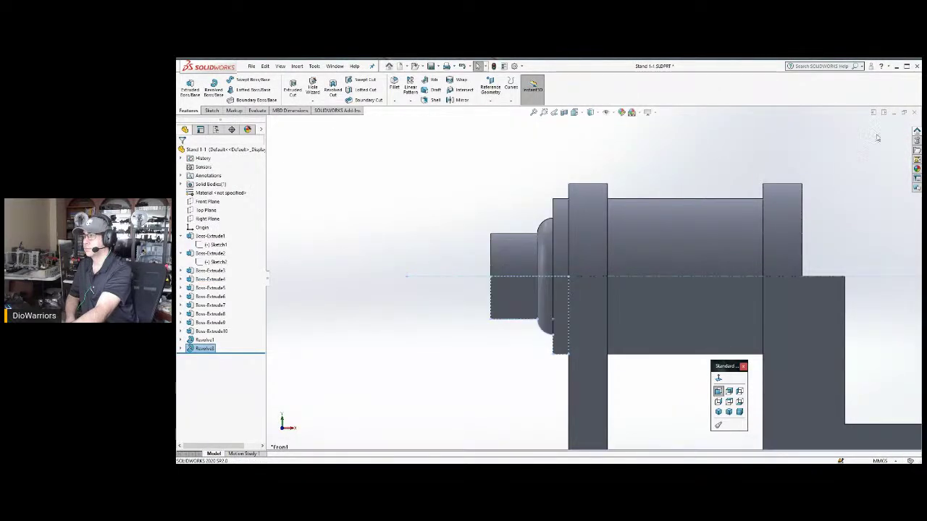
Examine the stand with both end caps, viewing one end plate's outer face straight on and at an angle.
{"action": "scroll", "coordinate": [640, 201], "scroll_direction": "up", "scroll_amount": 3}
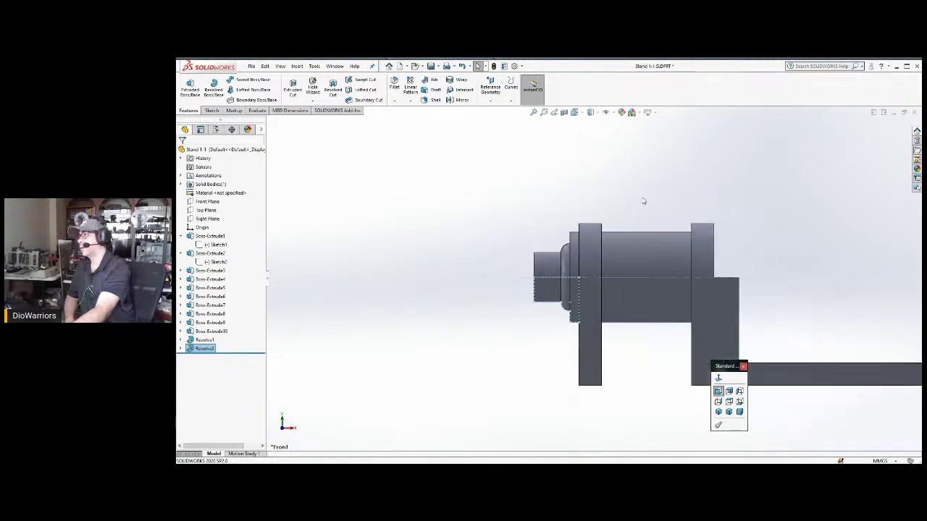
{"action": "middle_click_drag", "start_coordinate": [786, 213], "coordinate": [763, 233]}
{"action": "scroll", "coordinate": [791, 236], "scroll_direction": "up", "scroll_amount": 6}
{"action": "scroll", "coordinate": [802, 262], "scroll_direction": "down", "scroll_amount": 3}
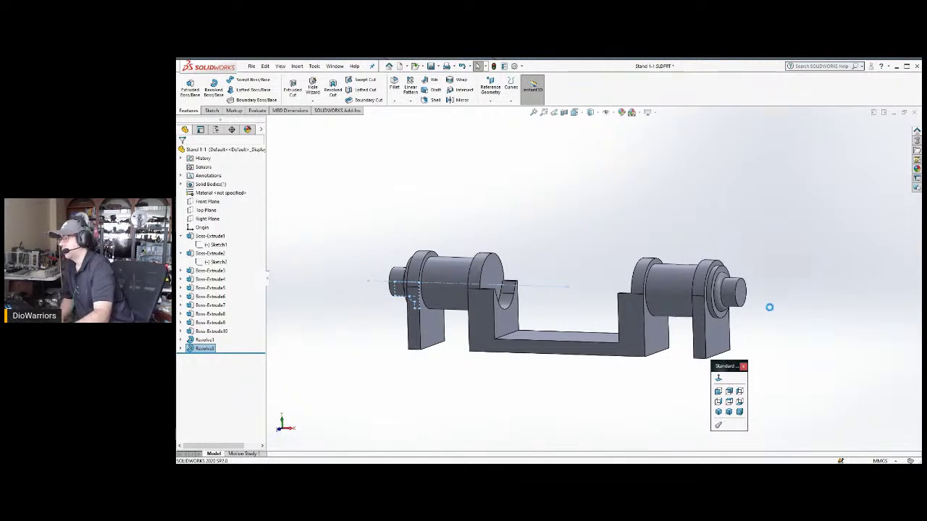
{"action": "left_click", "coordinate": [723, 329]}
{"action": "left_click", "coordinate": [718, 377]}
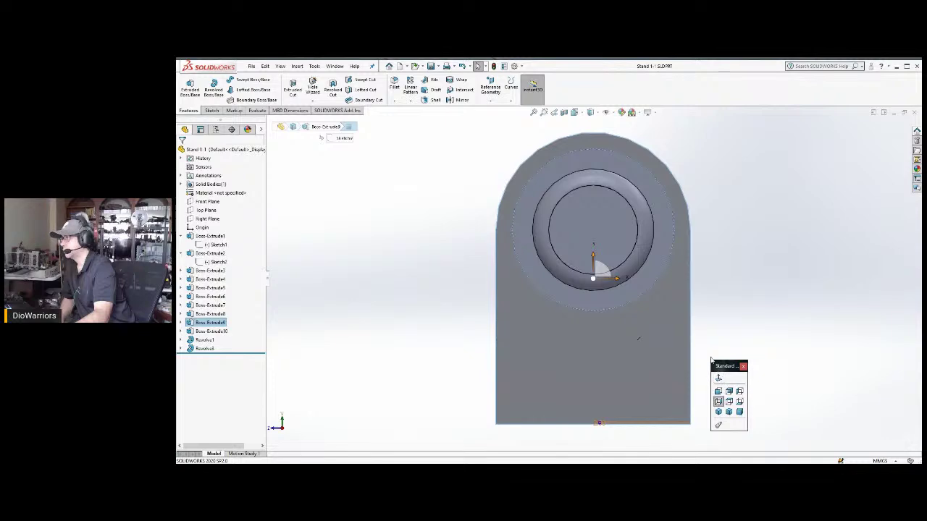
{"action": "middle_click_drag", "start_coordinate": [461, 230], "coordinate": [516, 207]}
{"action": "scroll", "coordinate": [685, 211], "scroll_direction": "down", "scroll_amount": 2}
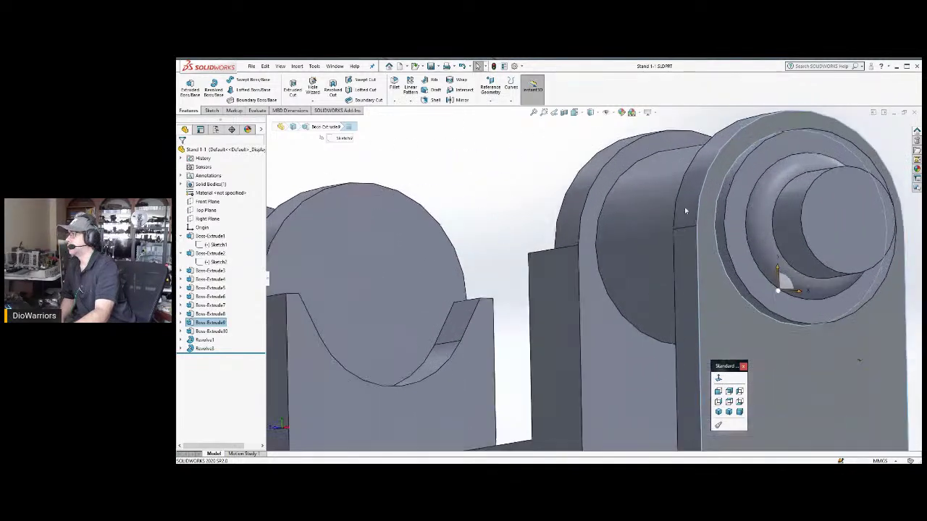
{"action": "left_click", "coordinate": [579, 144]}
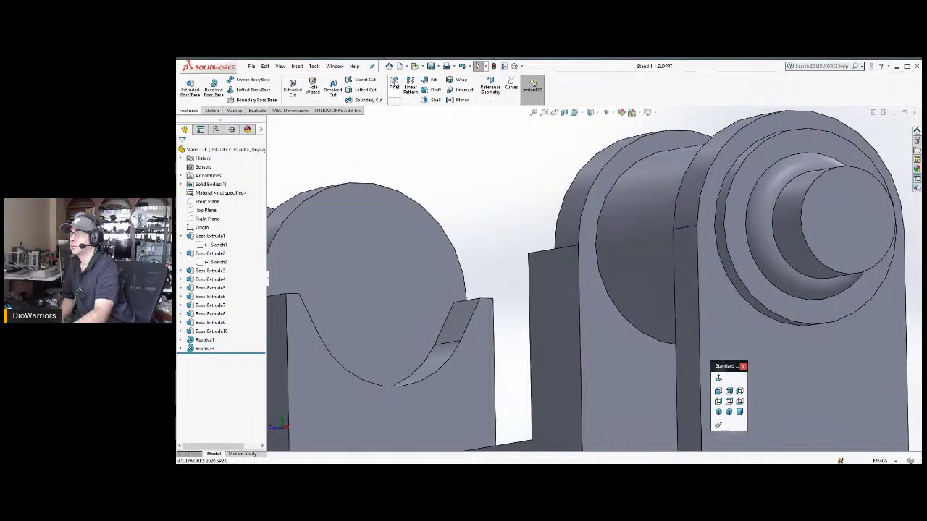
Fillet the outer rim edge of the largest step on both end caps with a 0.5 mm radius.
{"action": "left_click", "coordinate": [395, 84]}
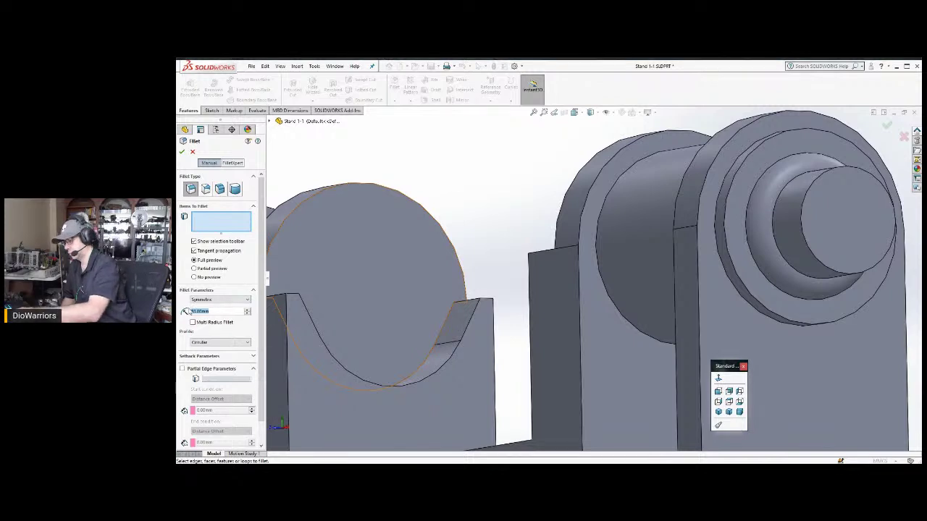
{"action": "type", "text": "5.5"}
{"action": "key", "text": "Return"}
{"action": "left_click", "coordinate": [726, 223]}
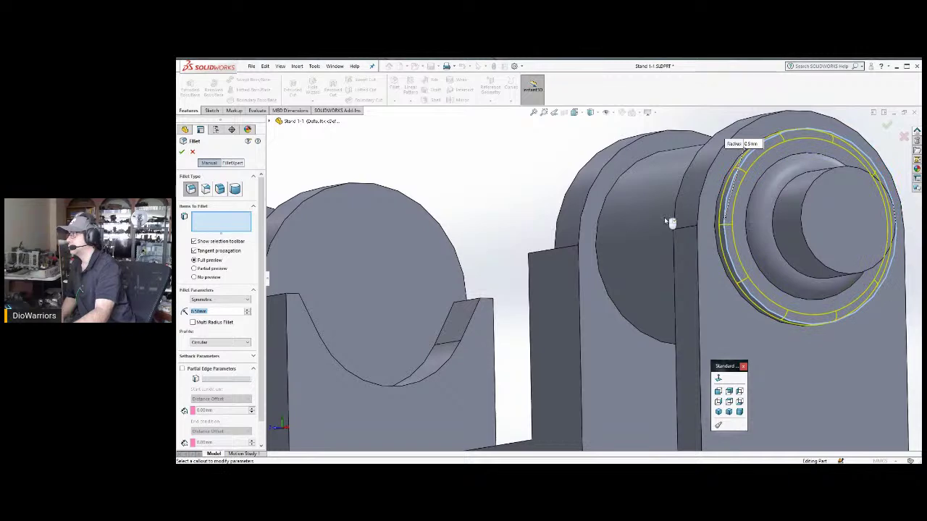
{"action": "scroll", "coordinate": [529, 216], "scroll_direction": "up", "scroll_amount": 3}
{"action": "middle_click_drag", "start_coordinate": [480, 231], "coordinate": [556, 223]}
{"action": "scroll", "coordinate": [311, 278], "scroll_direction": "down", "scroll_amount": 3}
{"action": "left_click", "coordinate": [308, 275]}
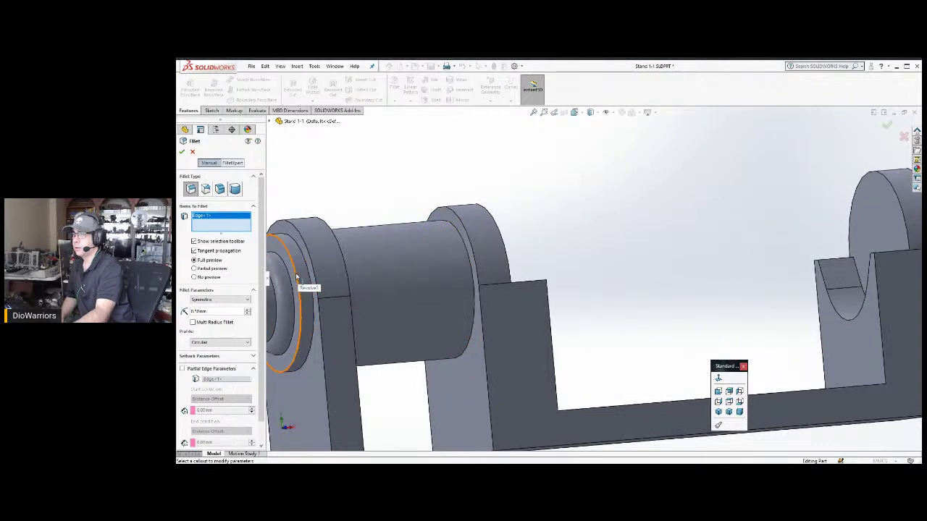
{"action": "left_click", "coordinate": [182, 152]}
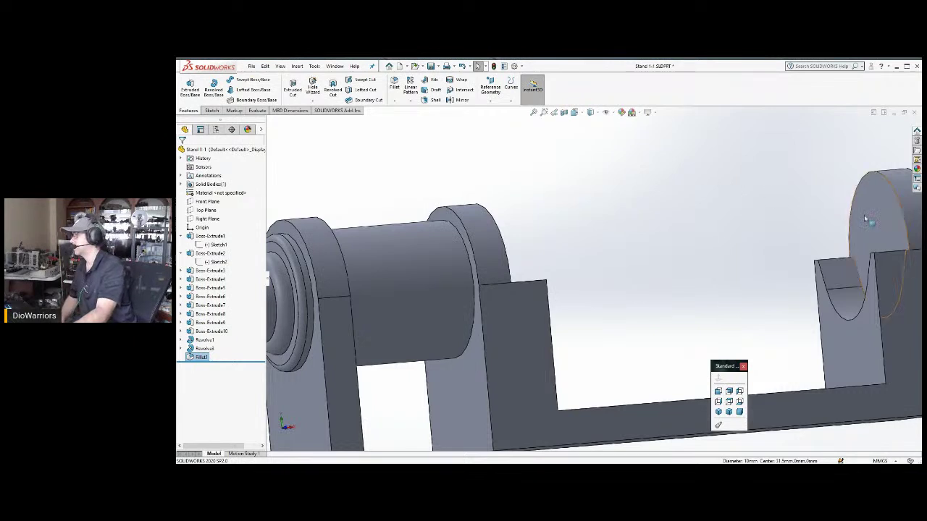
Inspect the filleted end caps from several angles, checking the end plate face and the pin's end face.
{"action": "key", "text": "f"}
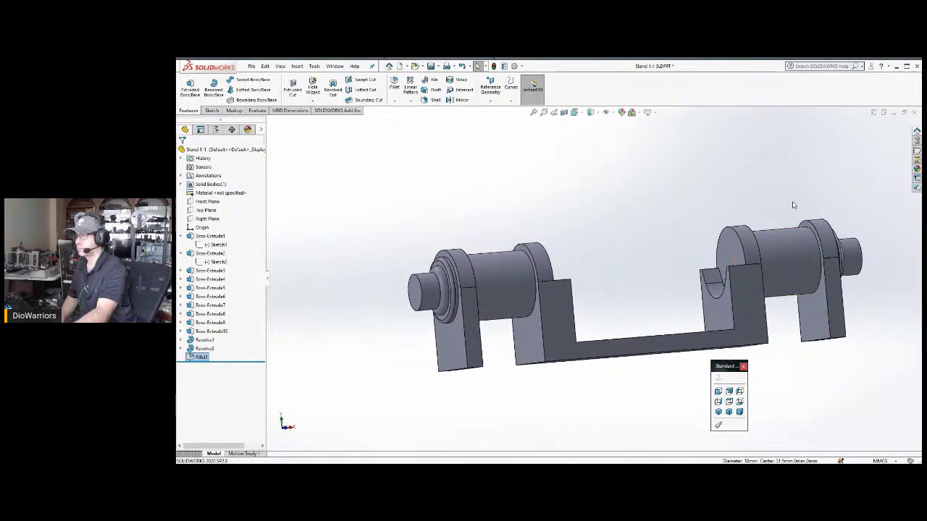
{"action": "middle_click_drag", "start_coordinate": [791, 205], "coordinate": [728, 232]}
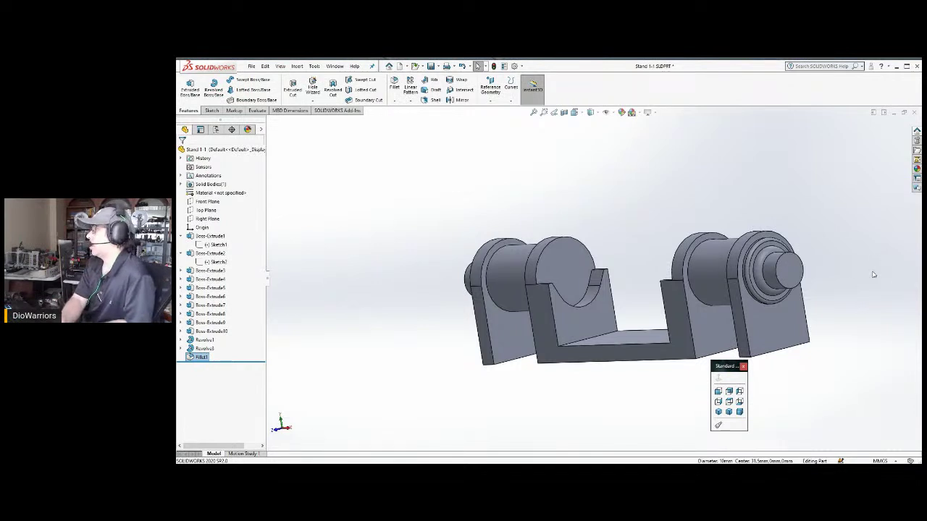
{"action": "scroll", "coordinate": [798, 302], "scroll_direction": "down", "scroll_amount": 5}
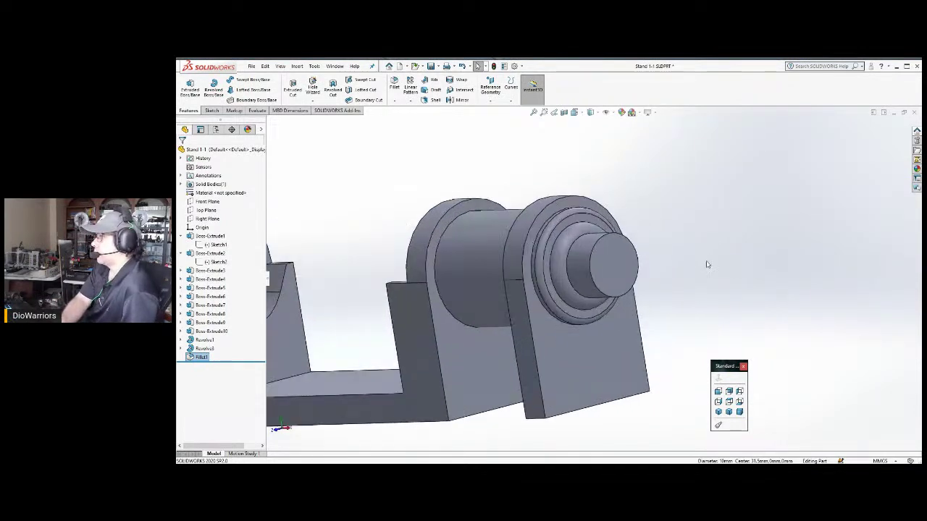
{"action": "middle_click_drag", "start_coordinate": [627, 248], "coordinate": [660, 242]}
{"action": "scroll", "coordinate": [627, 265], "scroll_direction": "up", "scroll_amount": 4}
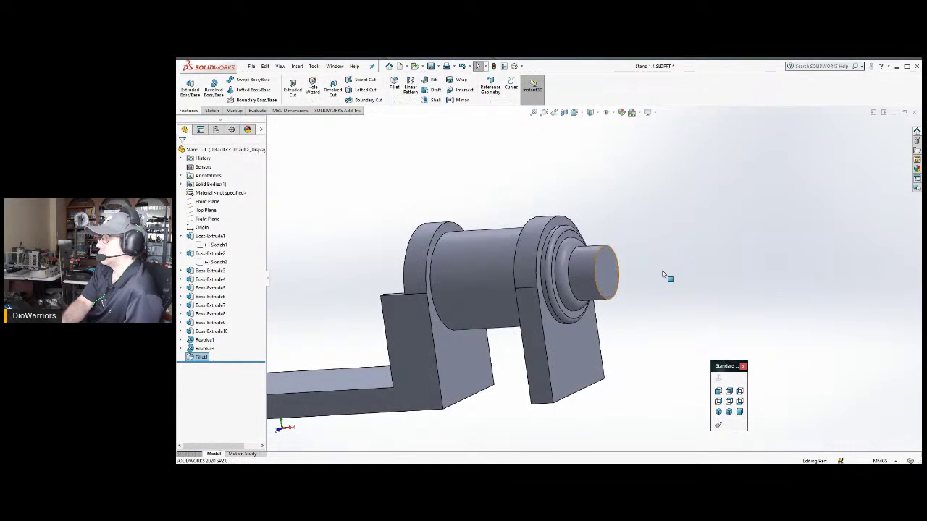
{"action": "left_click", "coordinate": [579, 339]}
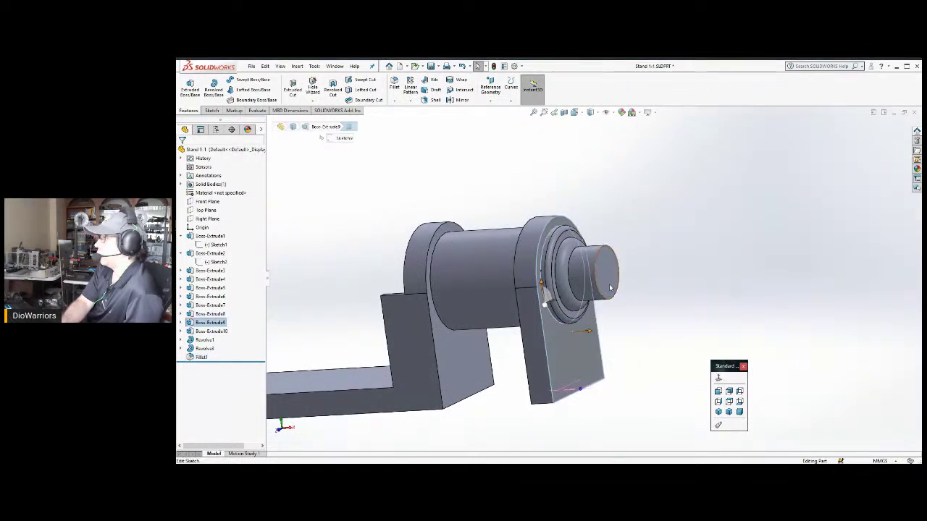
{"action": "scroll", "coordinate": [603, 261], "scroll_direction": "down", "scroll_amount": 4}
{"action": "left_click", "coordinate": [592, 264]}
{"action": "scroll", "coordinate": [641, 304], "scroll_direction": "up", "scroll_amount": 5}
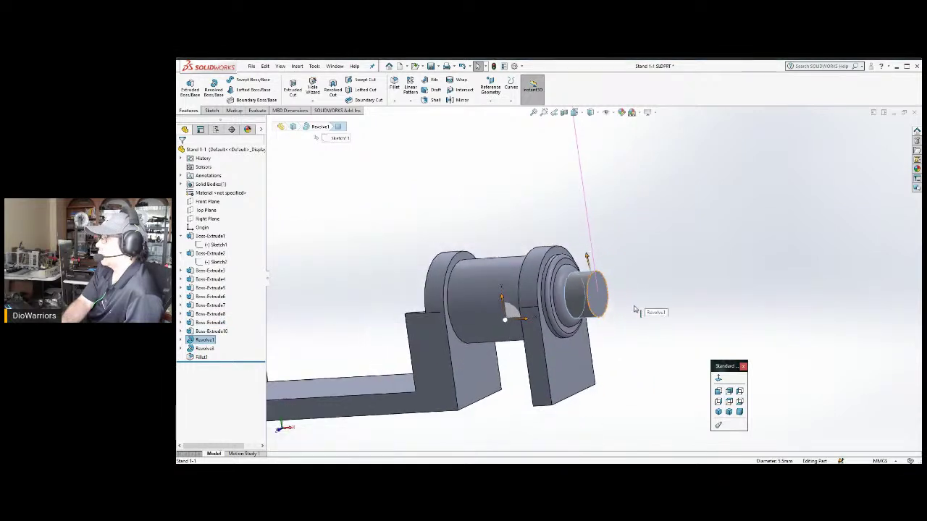
{"action": "left_click", "coordinate": [634, 310]}
{"action": "scroll", "coordinate": [635, 309], "scroll_direction": "up", "scroll_amount": 4}
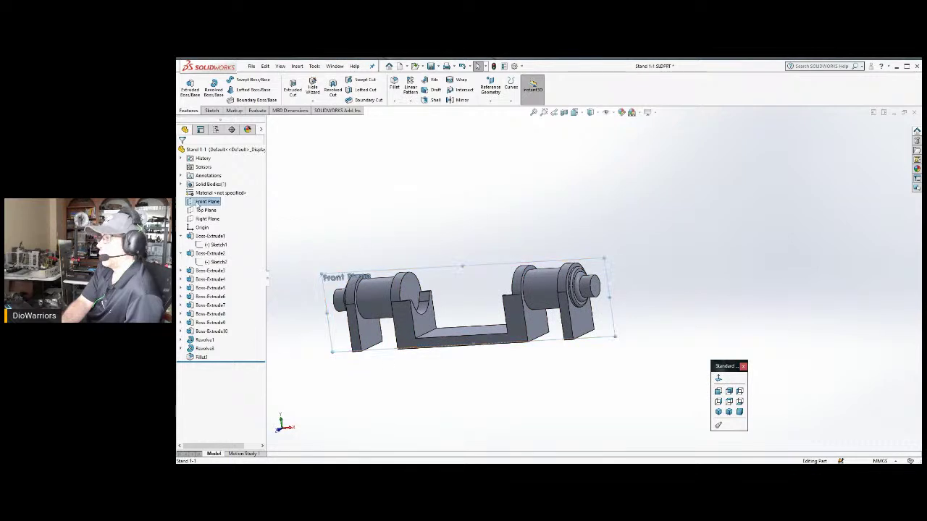
Examine the stand's profile in the Front view, including the base's lower corner next to the upright.
{"action": "left_click", "coordinate": [203, 202]}
{"action": "left_click", "coordinate": [717, 391]}
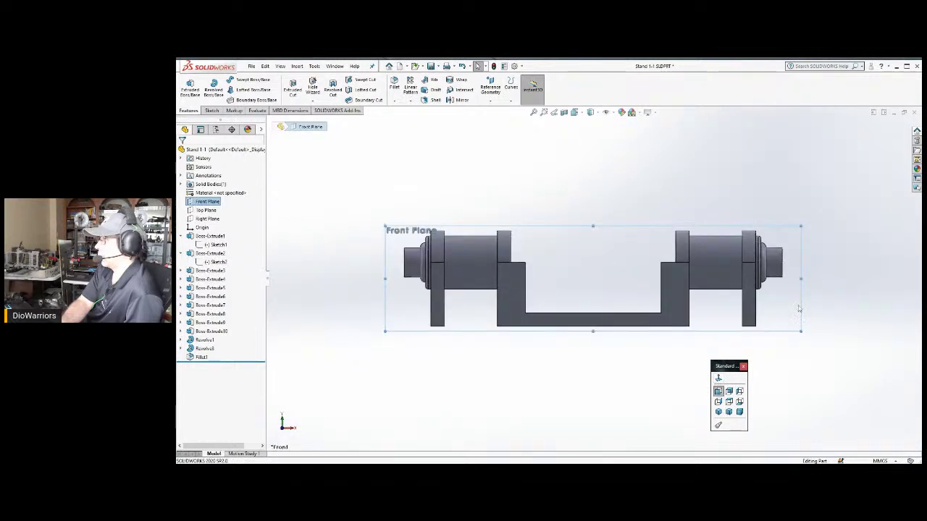
{"action": "scroll", "coordinate": [786, 286], "scroll_direction": "down", "scroll_amount": 2}
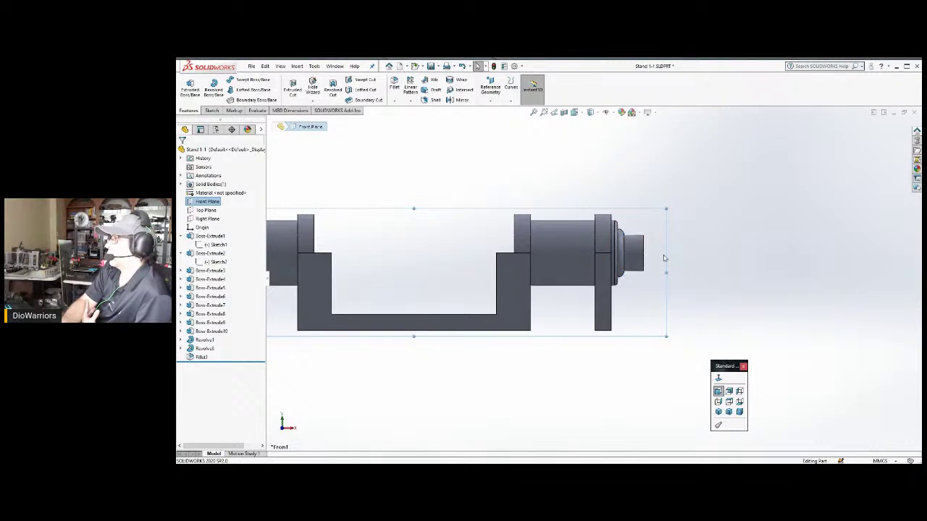
{"action": "scroll", "coordinate": [718, 310], "scroll_direction": "up", "scroll_amount": 2}
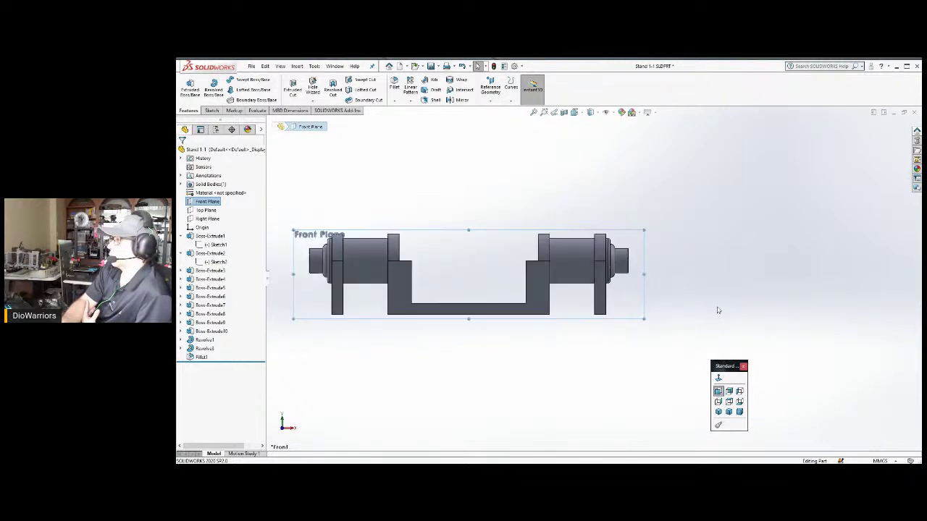
{"action": "scroll", "coordinate": [713, 309], "scroll_direction": "down", "scroll_amount": 2}
{"action": "scroll", "coordinate": [681, 309], "scroll_direction": "up", "scroll_amount": 2}
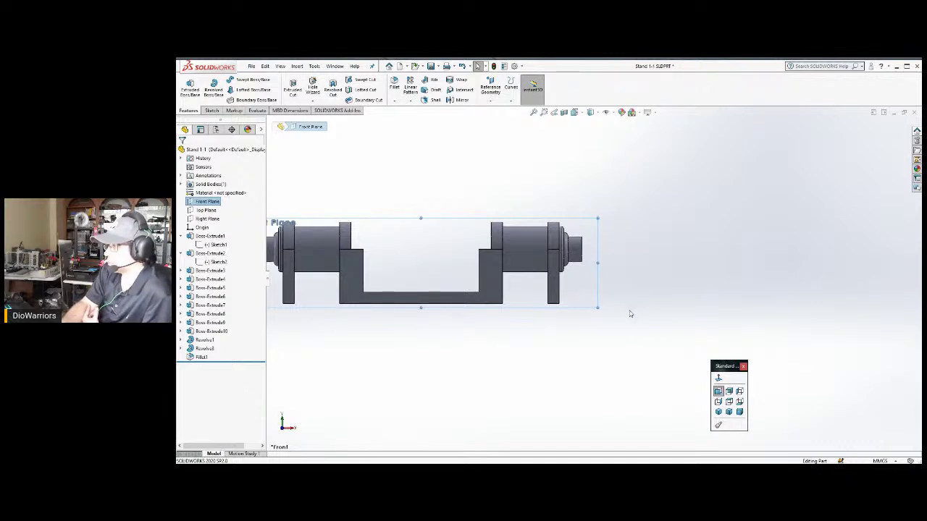
{"action": "left_click", "coordinate": [505, 324]}
{"action": "left_click", "coordinate": [503, 305]}
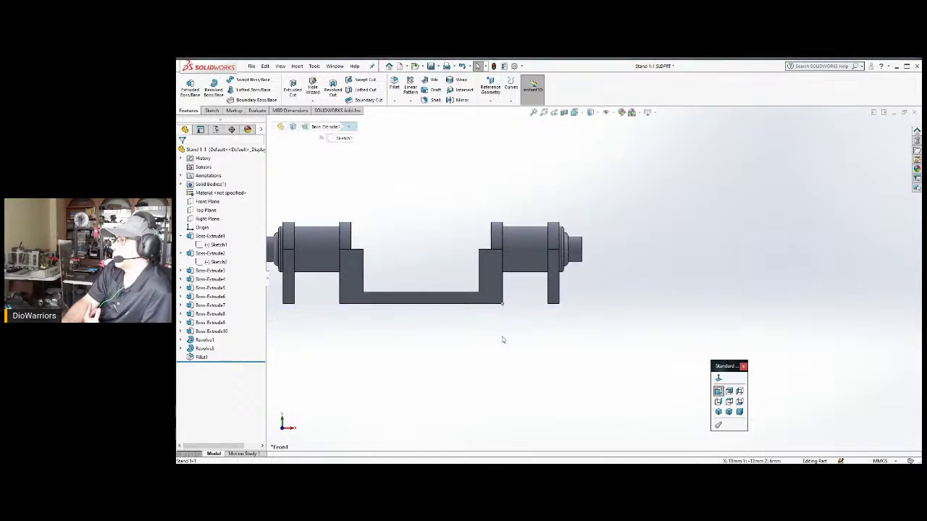
{"action": "left_click", "coordinate": [502, 348]}
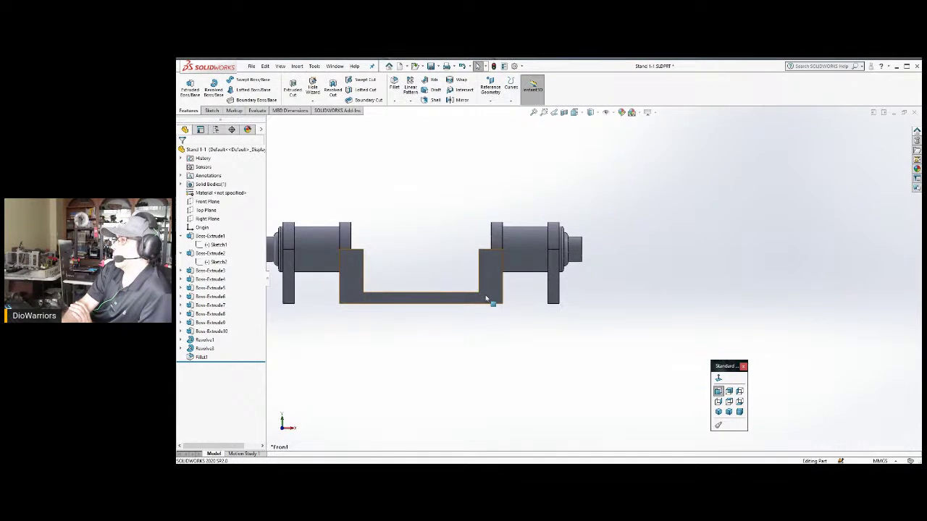
Switch from the stand part to the Assem1 assembly and rebuild it with the modified stand.
{"action": "scroll", "coordinate": [487, 297], "scroll_direction": "up", "scroll_amount": 3}
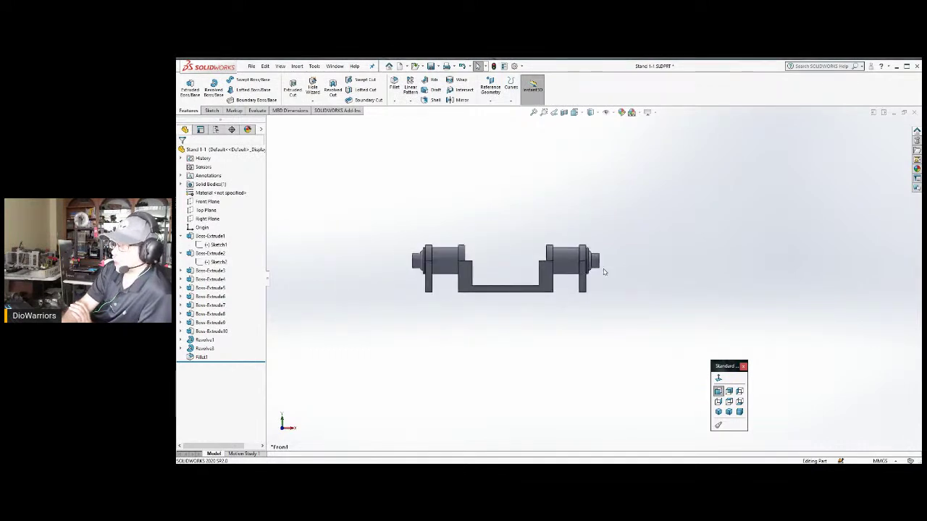
{"action": "middle_click_drag", "start_coordinate": [631, 239], "coordinate": [589, 290]}
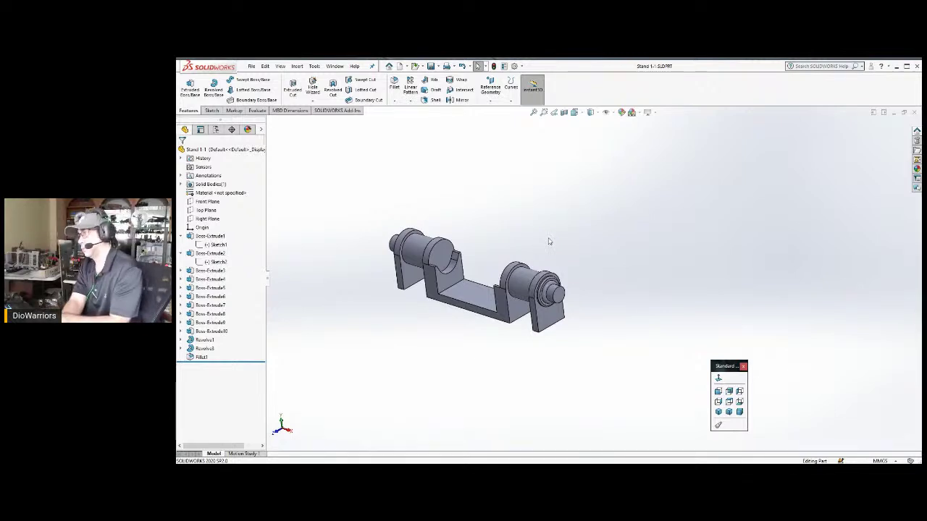
{"action": "key", "text": "ctrl+Tab"}
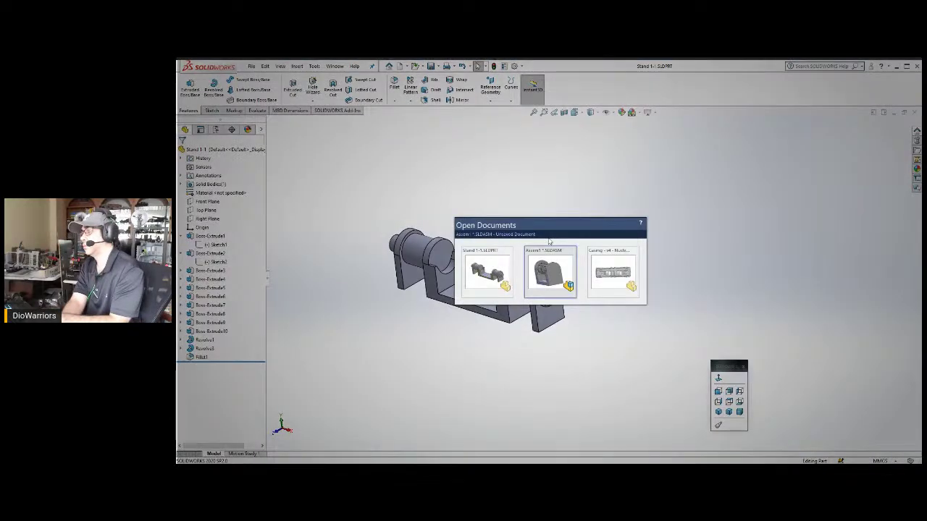
{"action": "key", "text": "ctrl+Tab"}
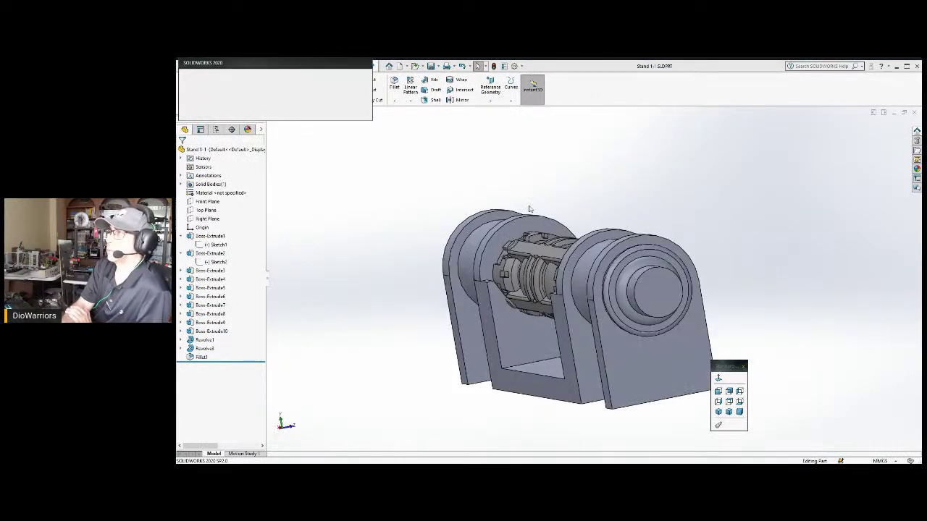
{"action": "left_click", "coordinate": [241, 100]}
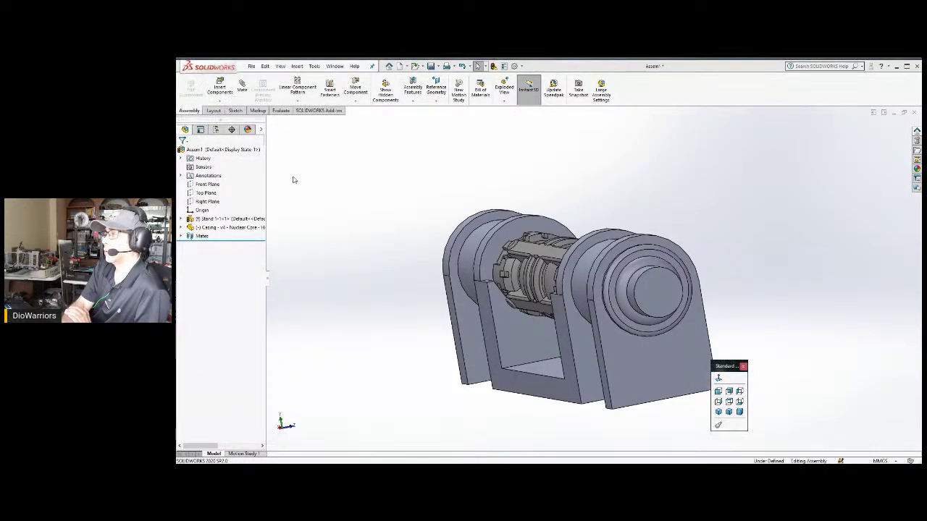
Add a concentric mate between the casing's cylindrical end face and the curved outer face of the stand's adjacent upright.
{"action": "middle_click_drag", "start_coordinate": [367, 272], "coordinate": [651, 281]}
{"action": "middle_click_drag", "start_coordinate": [715, 269], "coordinate": [629, 337]}
{"action": "scroll", "coordinate": [629, 337], "scroll_direction": "down", "scroll_amount": 5}
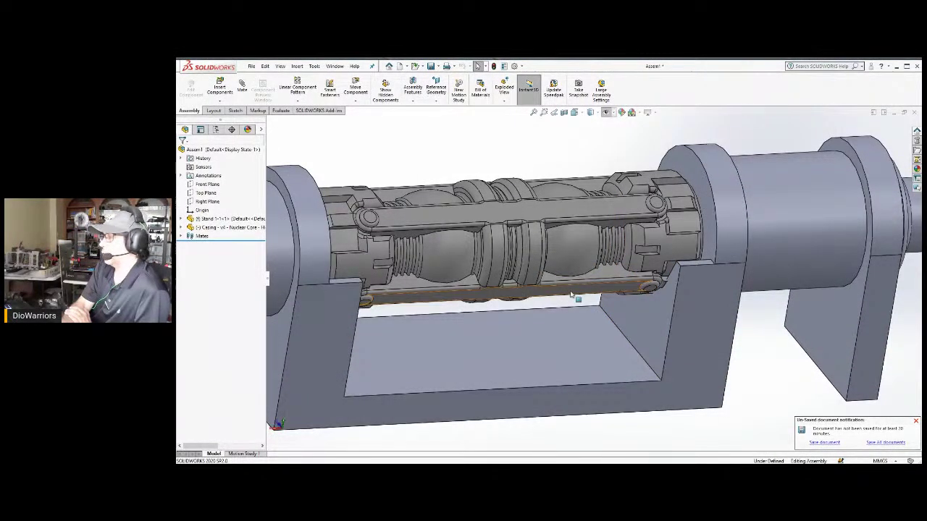
{"action": "middle_click_drag", "start_coordinate": [571, 294], "coordinate": [576, 290]}
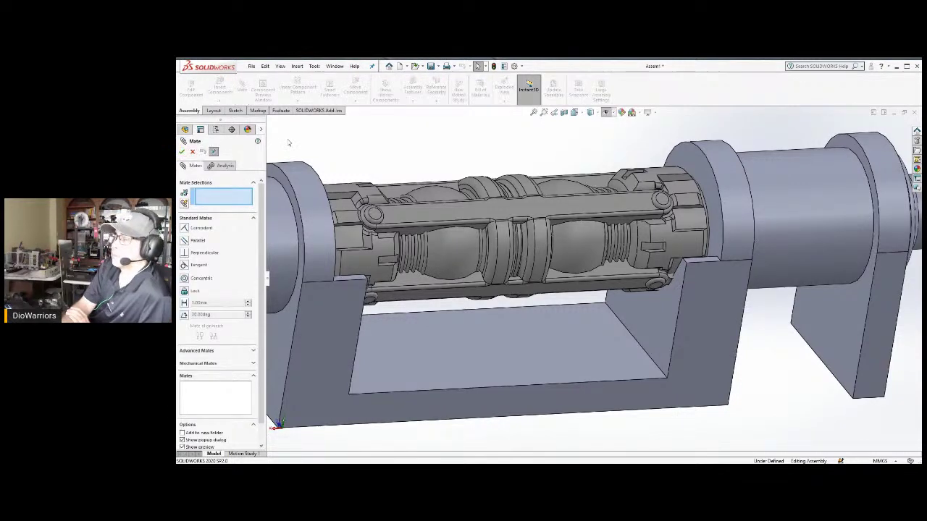
{"action": "left_click", "coordinate": [697, 221]}
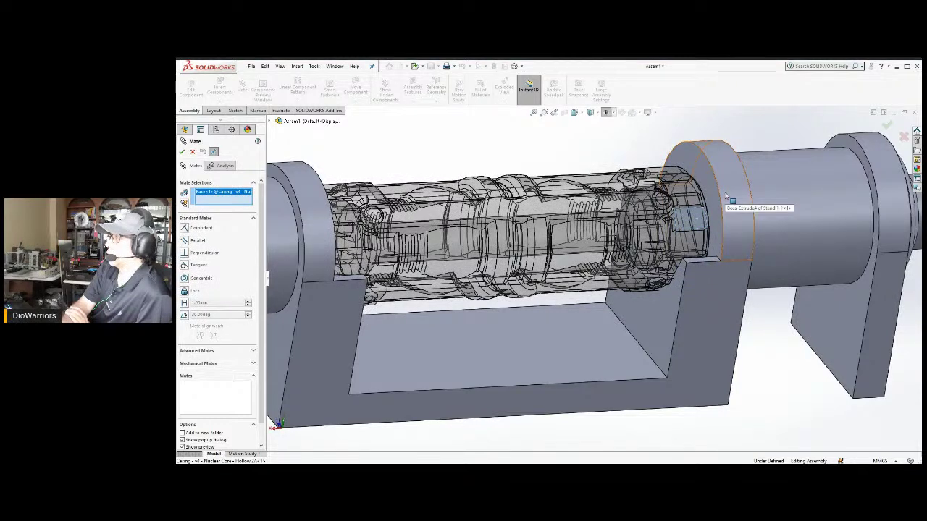
{"action": "left_click", "coordinate": [726, 197]}
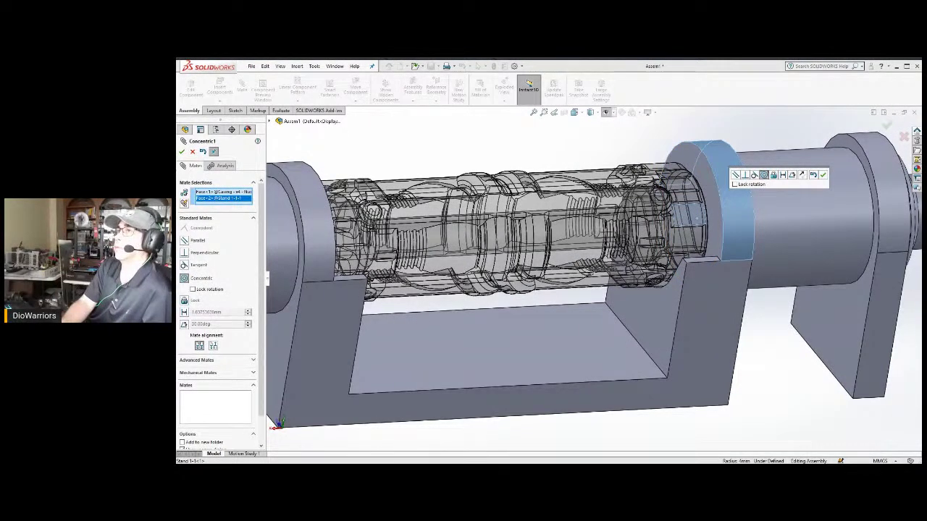
{"action": "left_click", "coordinate": [182, 151]}
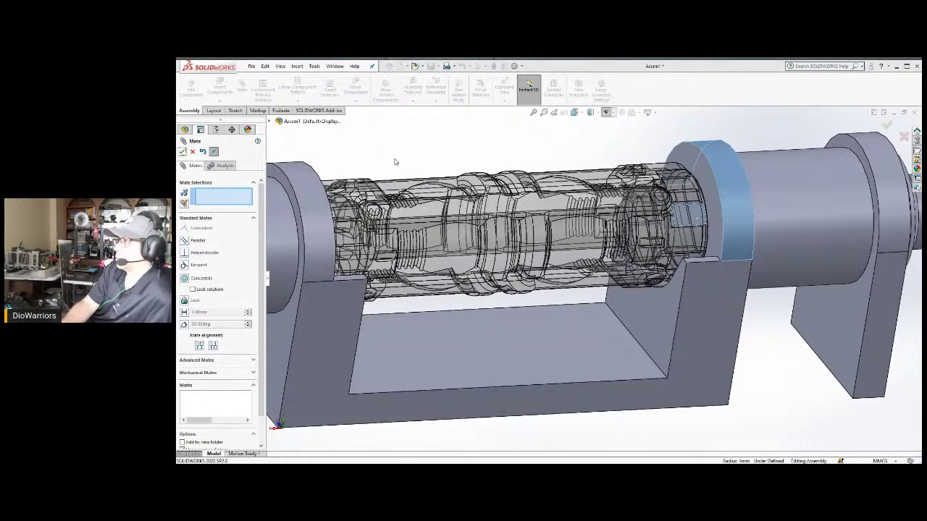
Inspect the casing's fit against the upright's arched recess, finish mating, and view the whole assembly at an angle.
{"action": "scroll", "coordinate": [778, 300], "scroll_direction": "up", "scroll_amount": 2}
{"action": "scroll", "coordinate": [739, 301], "scroll_direction": "down", "scroll_amount": 2}
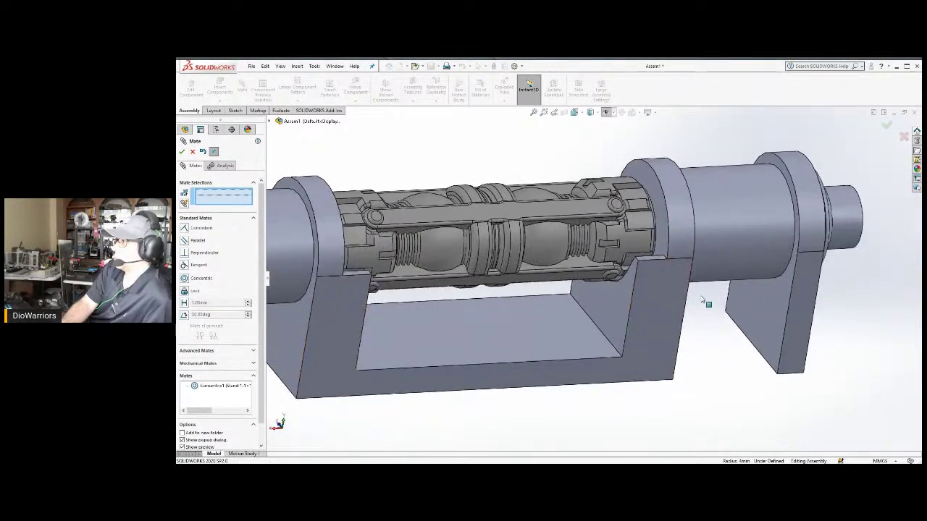
{"action": "middle_click_drag", "start_coordinate": [577, 292], "coordinate": [620, 286]}
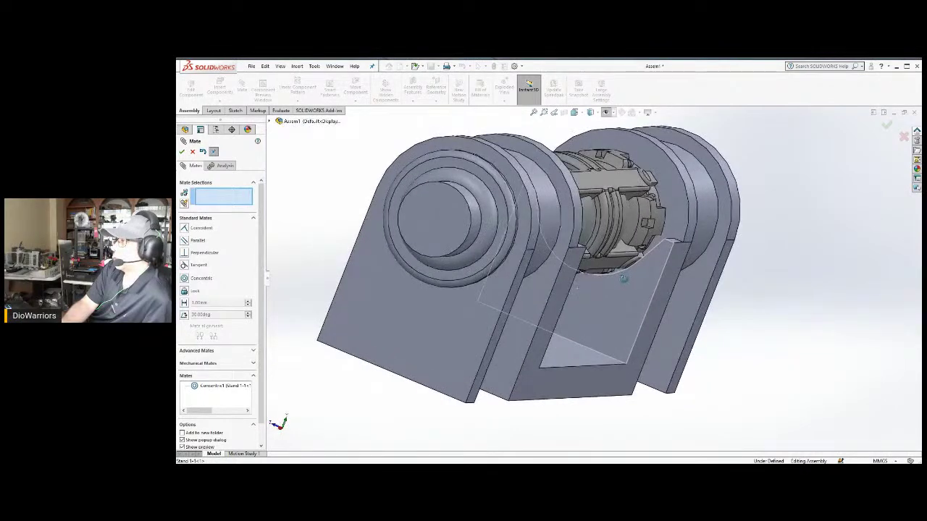
{"action": "scroll", "coordinate": [615, 283], "scroll_direction": "down", "scroll_amount": 7}
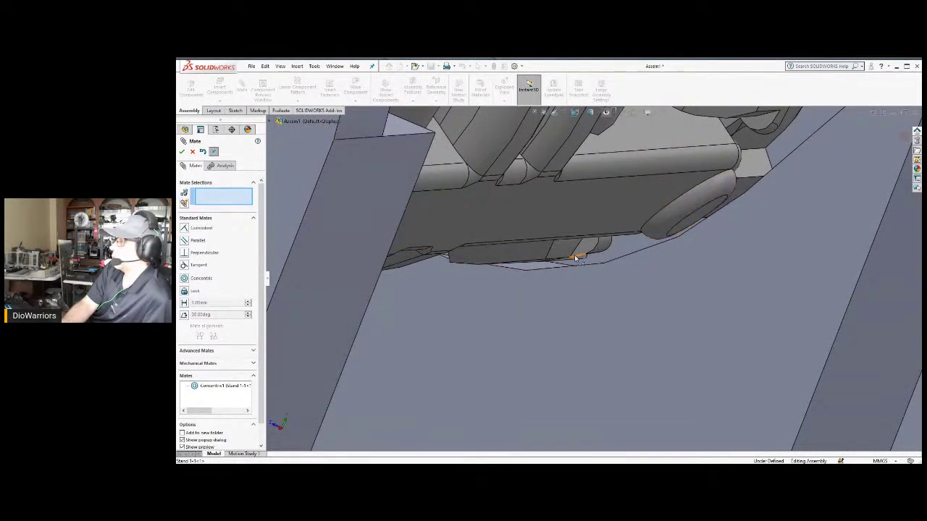
{"action": "scroll", "coordinate": [601, 270], "scroll_direction": "up", "scroll_amount": 2}
{"action": "scroll", "coordinate": [600, 271], "scroll_direction": "up", "scroll_amount": 2}
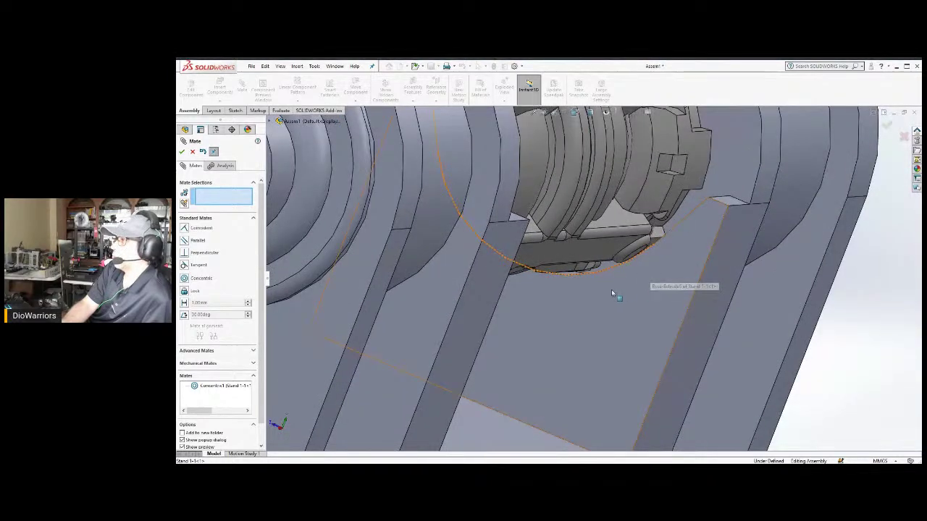
{"action": "scroll", "coordinate": [594, 307], "scroll_direction": "up", "scroll_amount": 6}
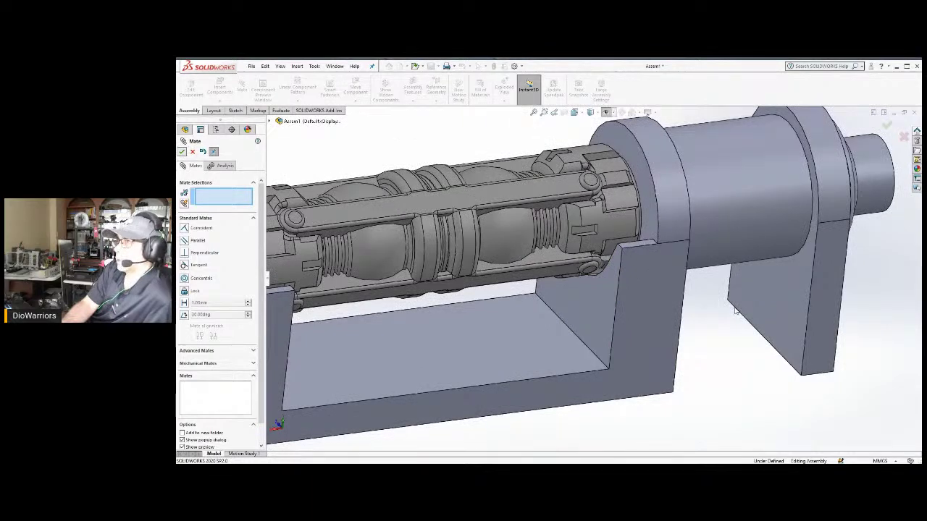
{"action": "left_click", "coordinate": [182, 151]}
{"action": "scroll", "coordinate": [734, 311], "scroll_direction": "up", "scroll_amount": 5}
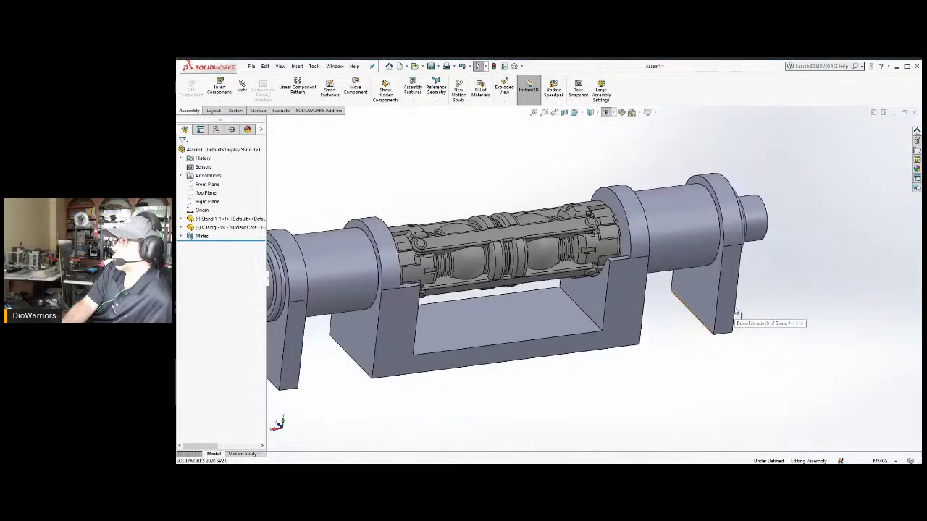
{"action": "middle_click_drag", "start_coordinate": [714, 325], "coordinate": [641, 331]}
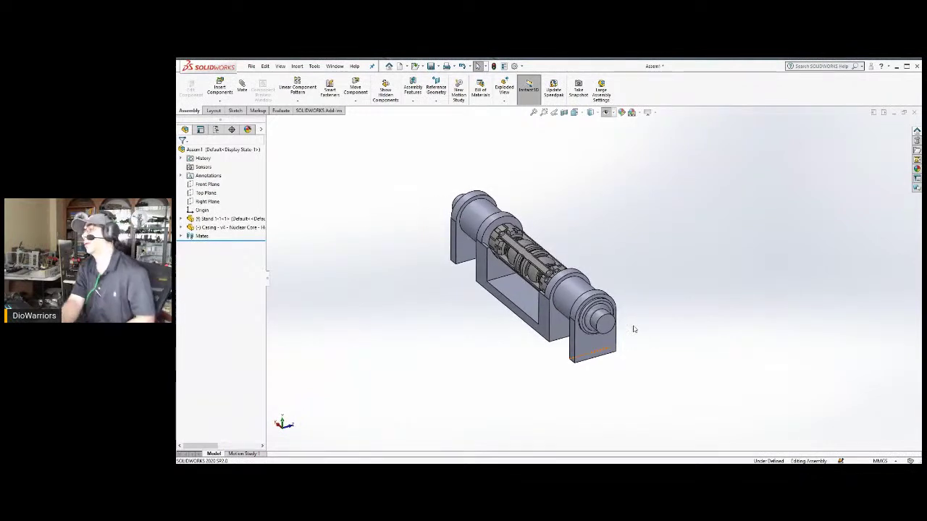